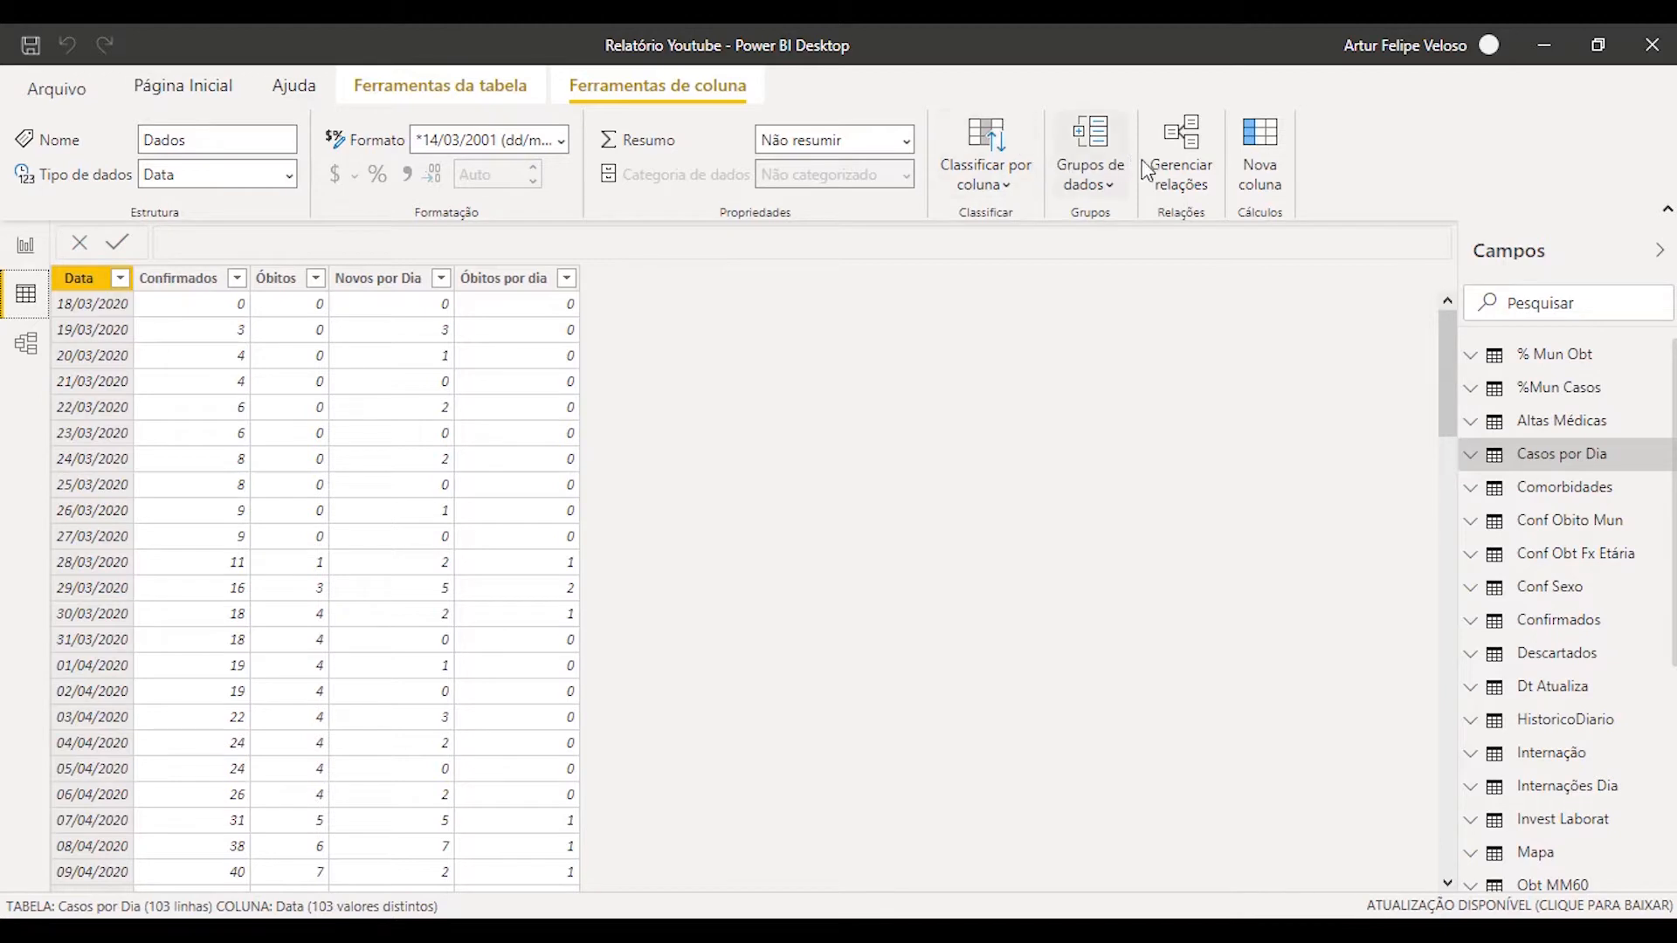
- Create a new calculated table with the formula Calendario = CALENDARAUTO()
{"action": "left_click", "coordinate": [370, 92]}
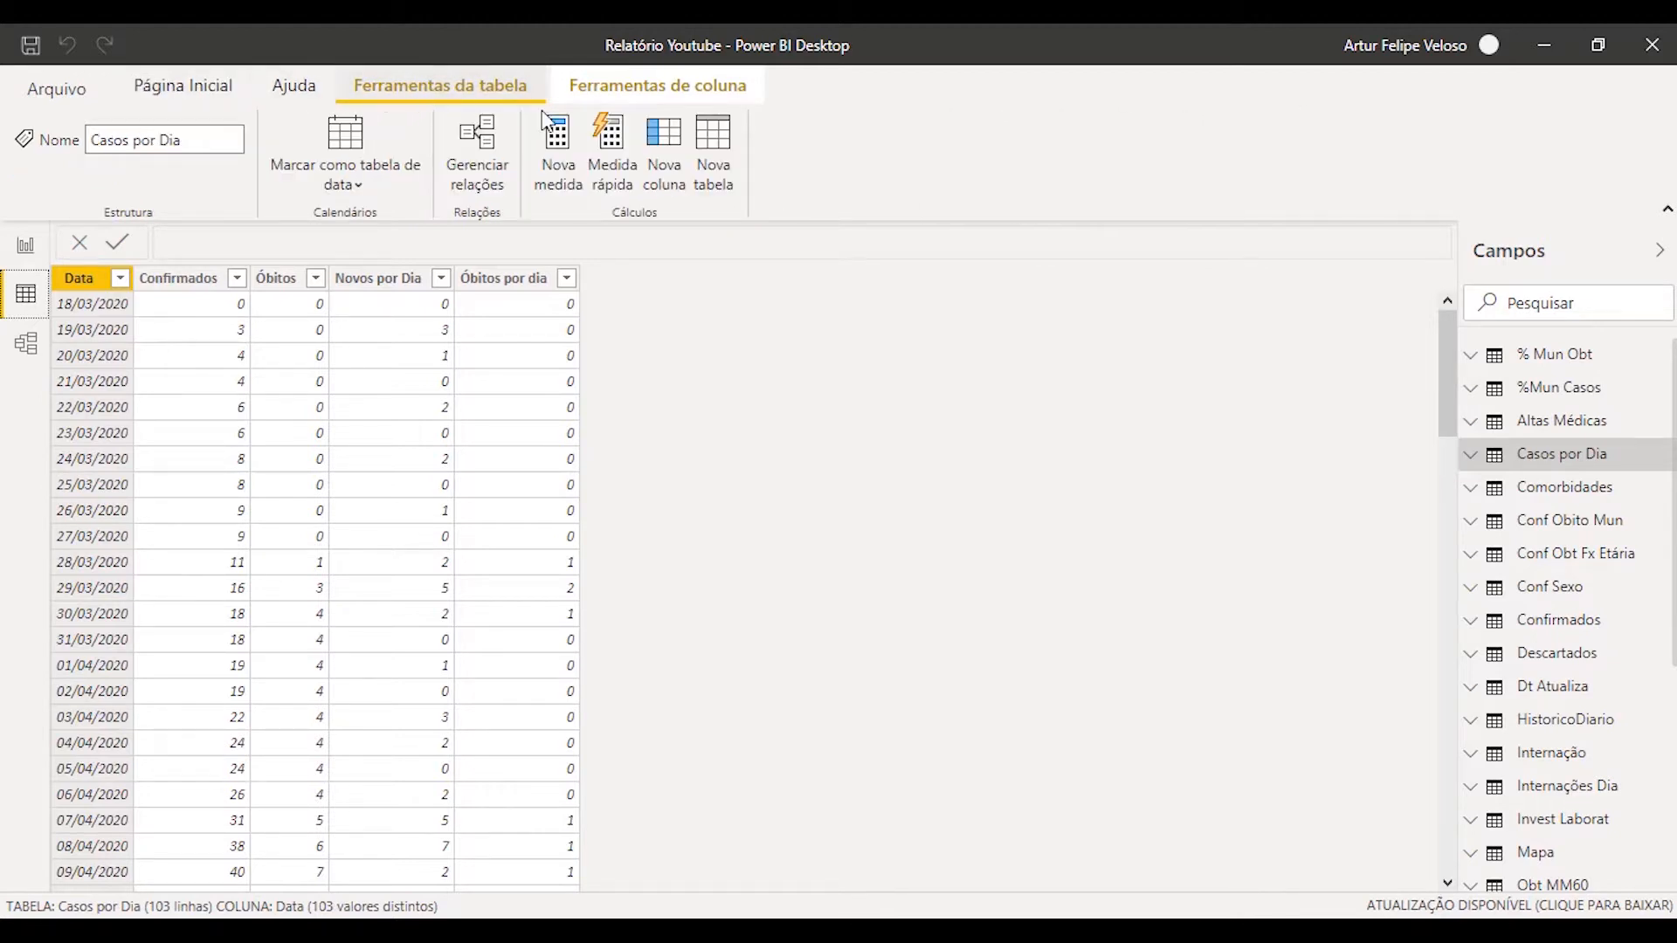
{"action": "left_click", "coordinate": [703, 140]}
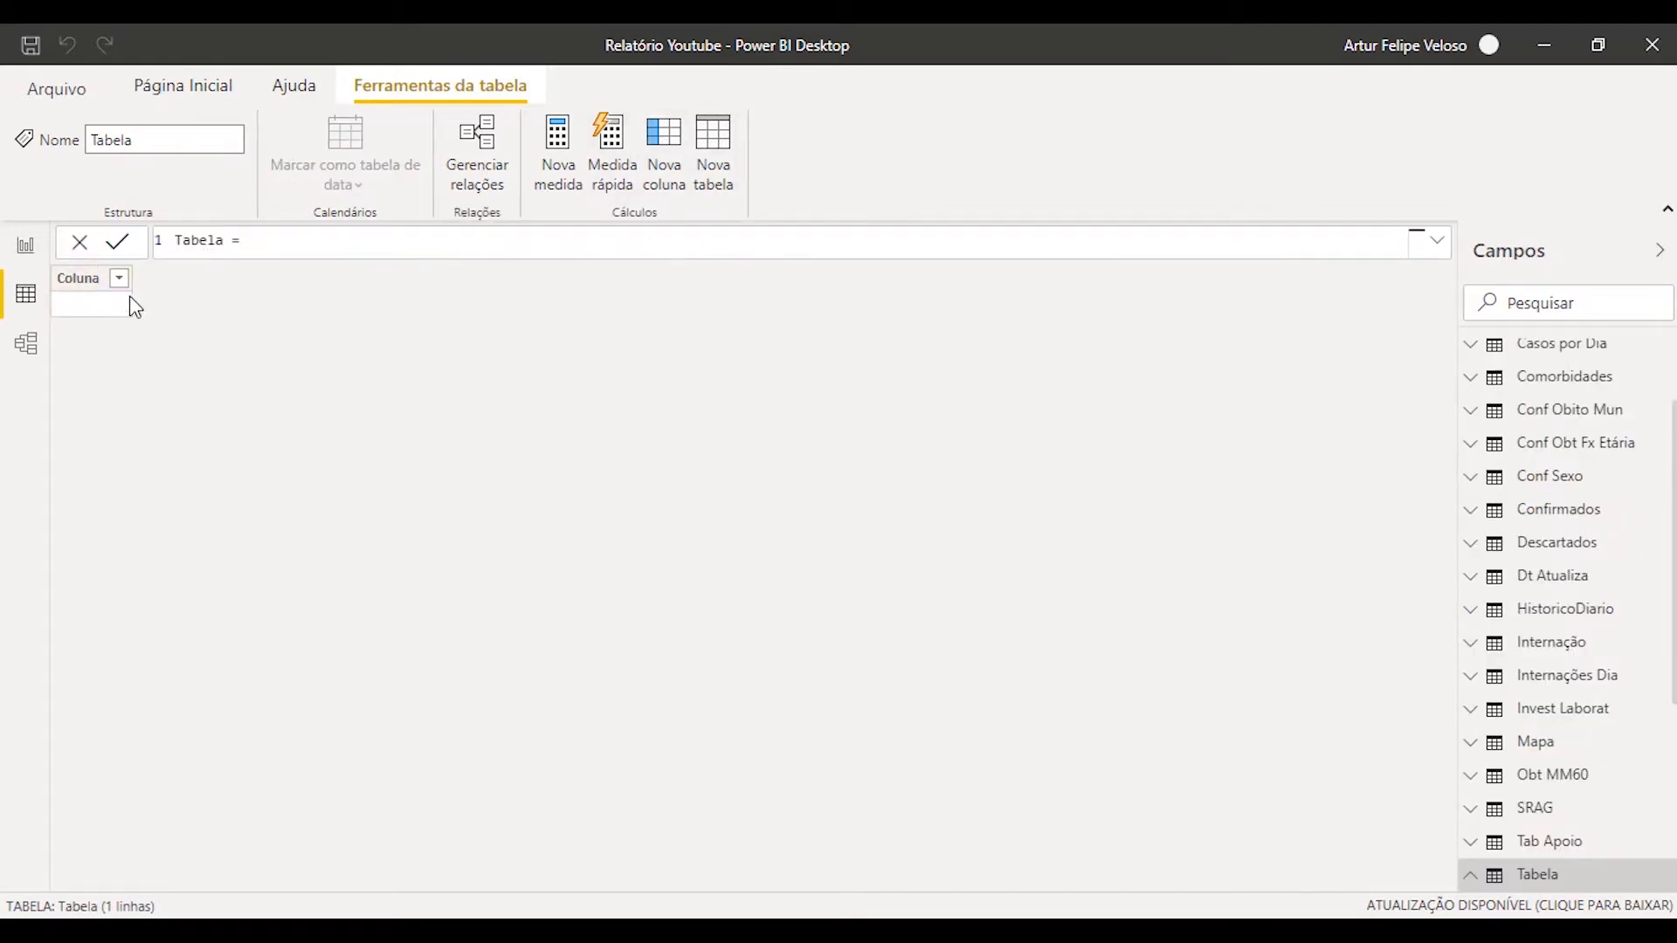
{"action": "double_click", "coordinate": [217, 240]}
{"action": "type", "text": "Calendario = CAL"}
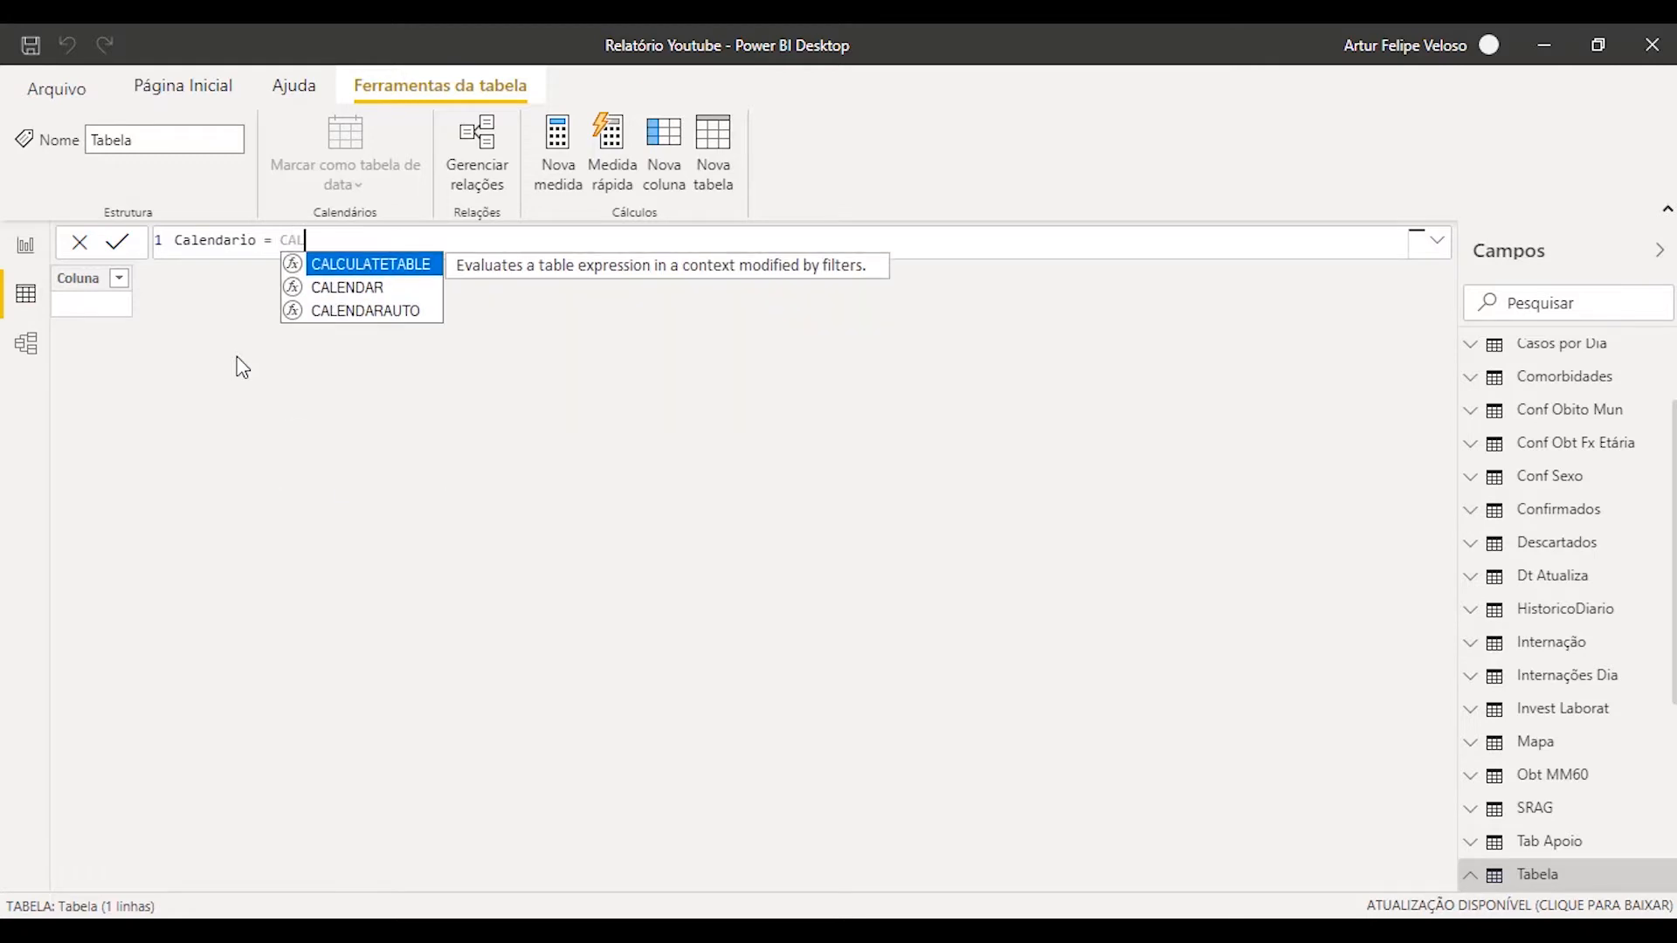
{"action": "type", "text": "ENDAR("}
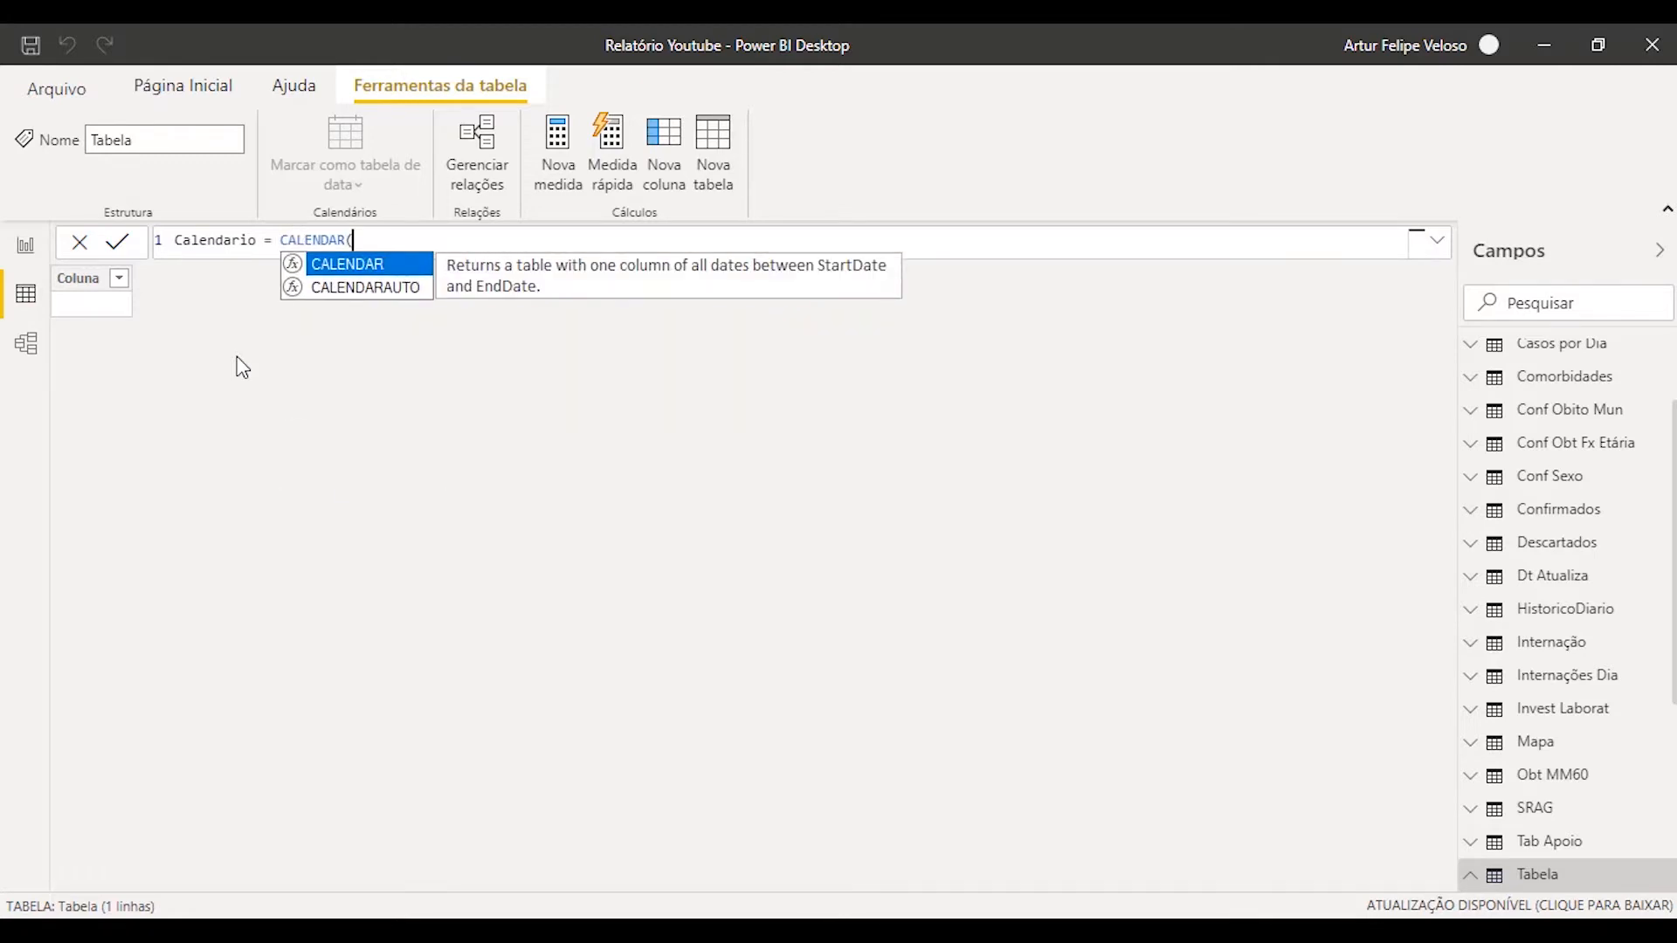
{"action": "key", "text": "BackSpace"}
{"action": "key", "text": "Down"}
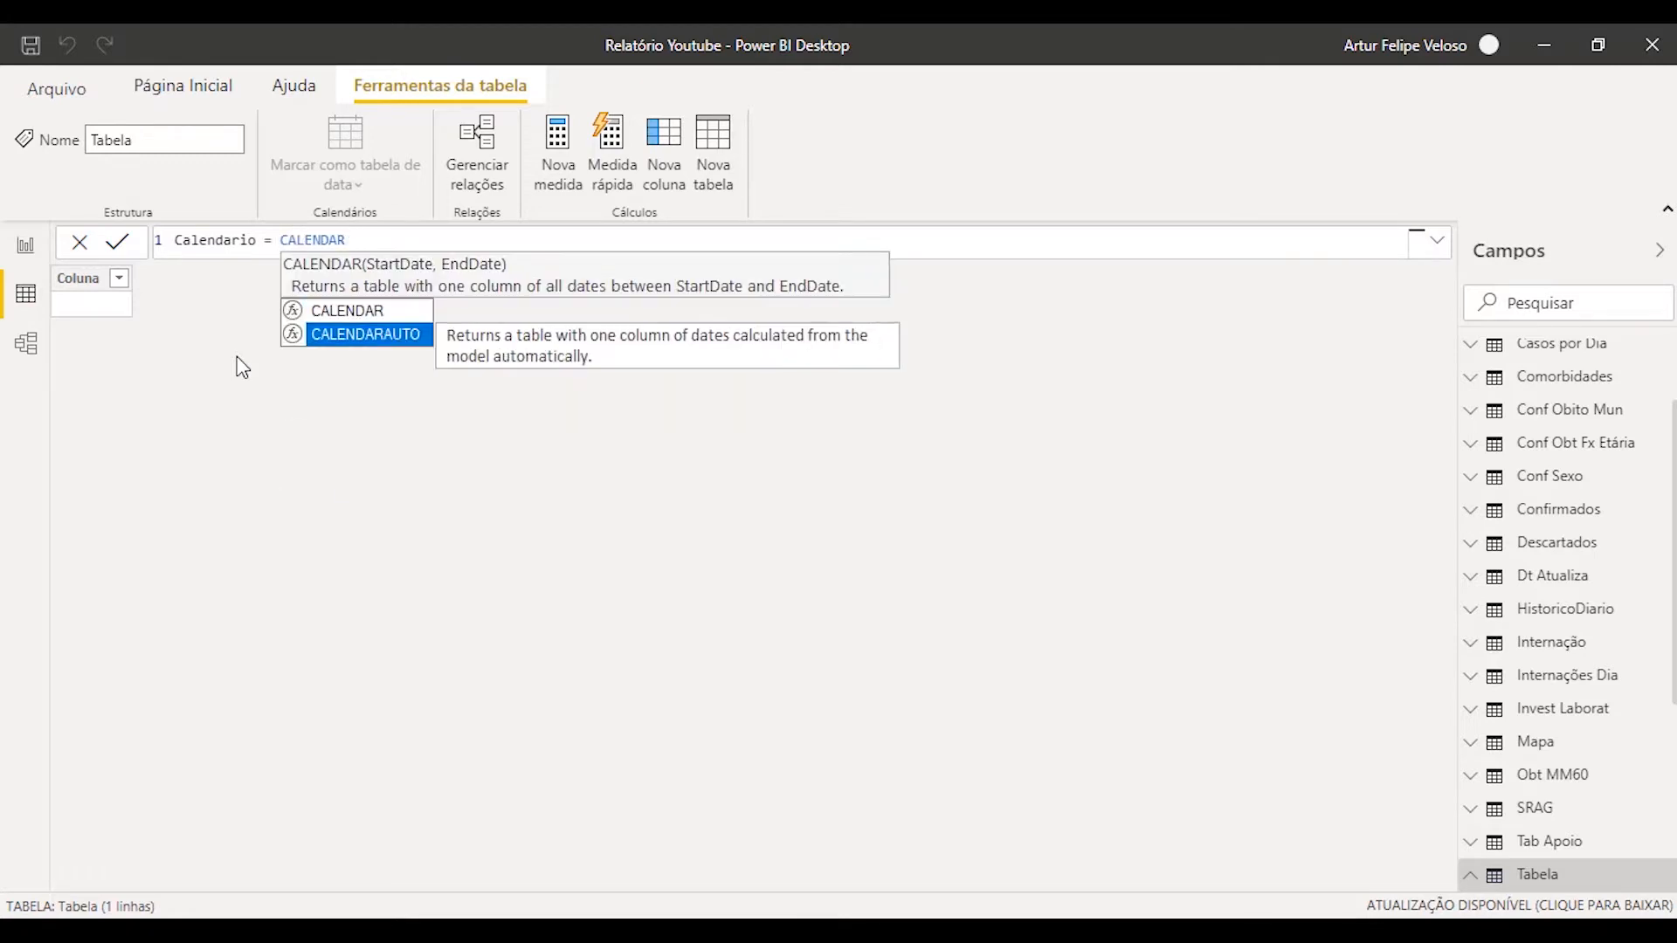
{"action": "key", "text": "Tab"}
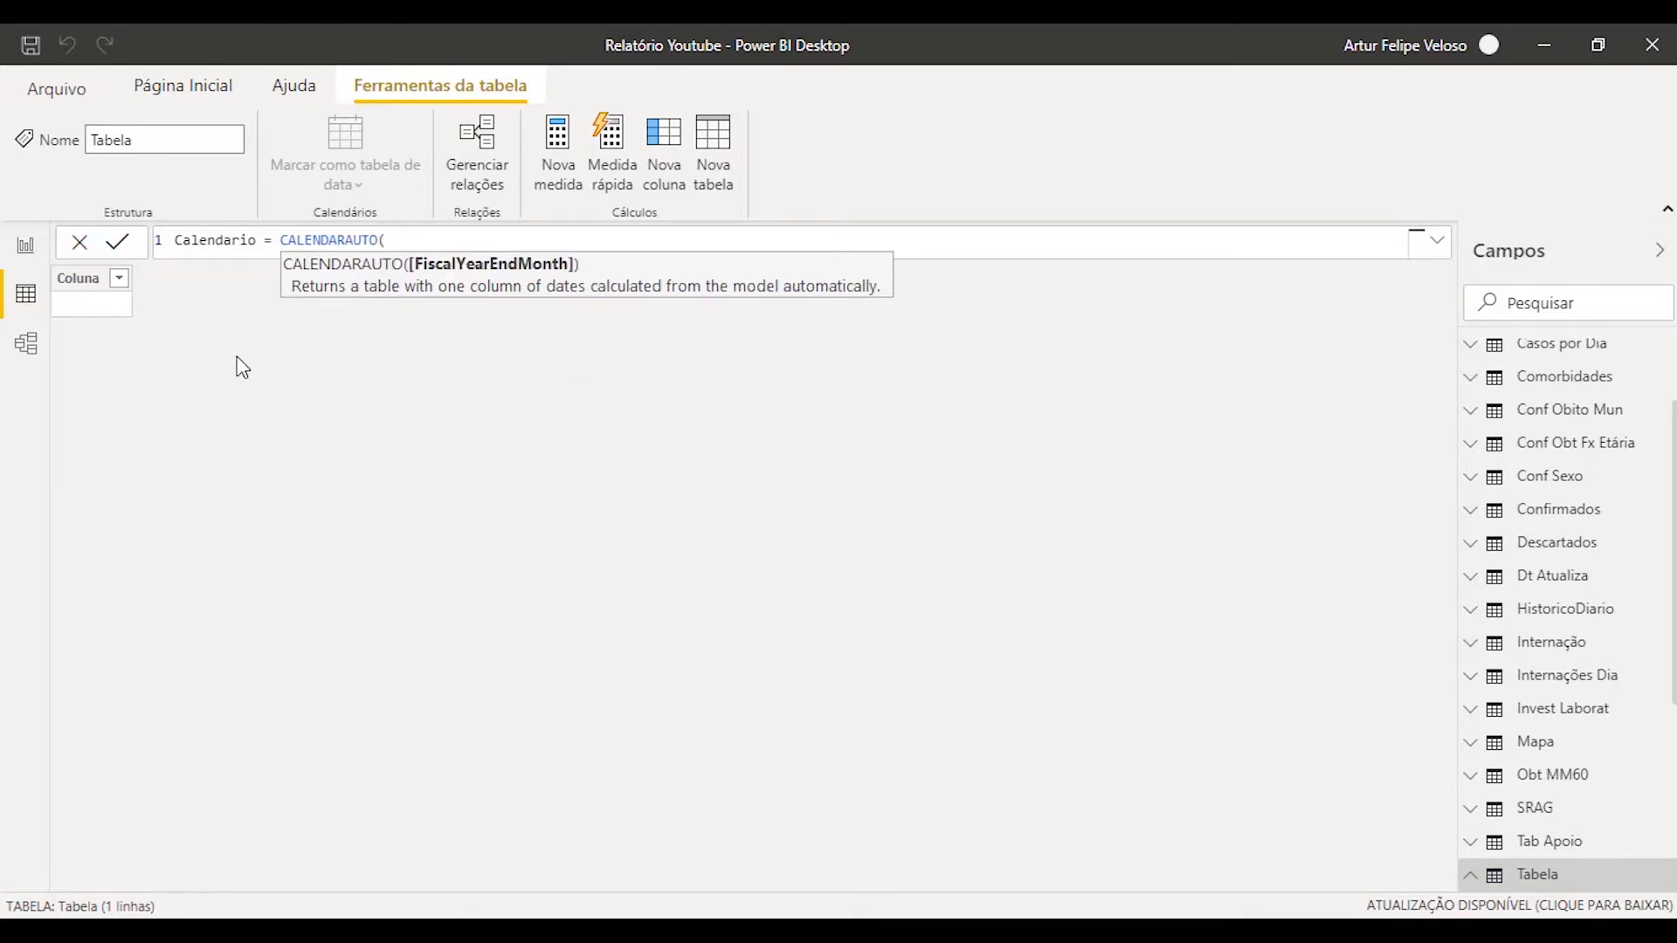
{"action": "type", "text": ")"}
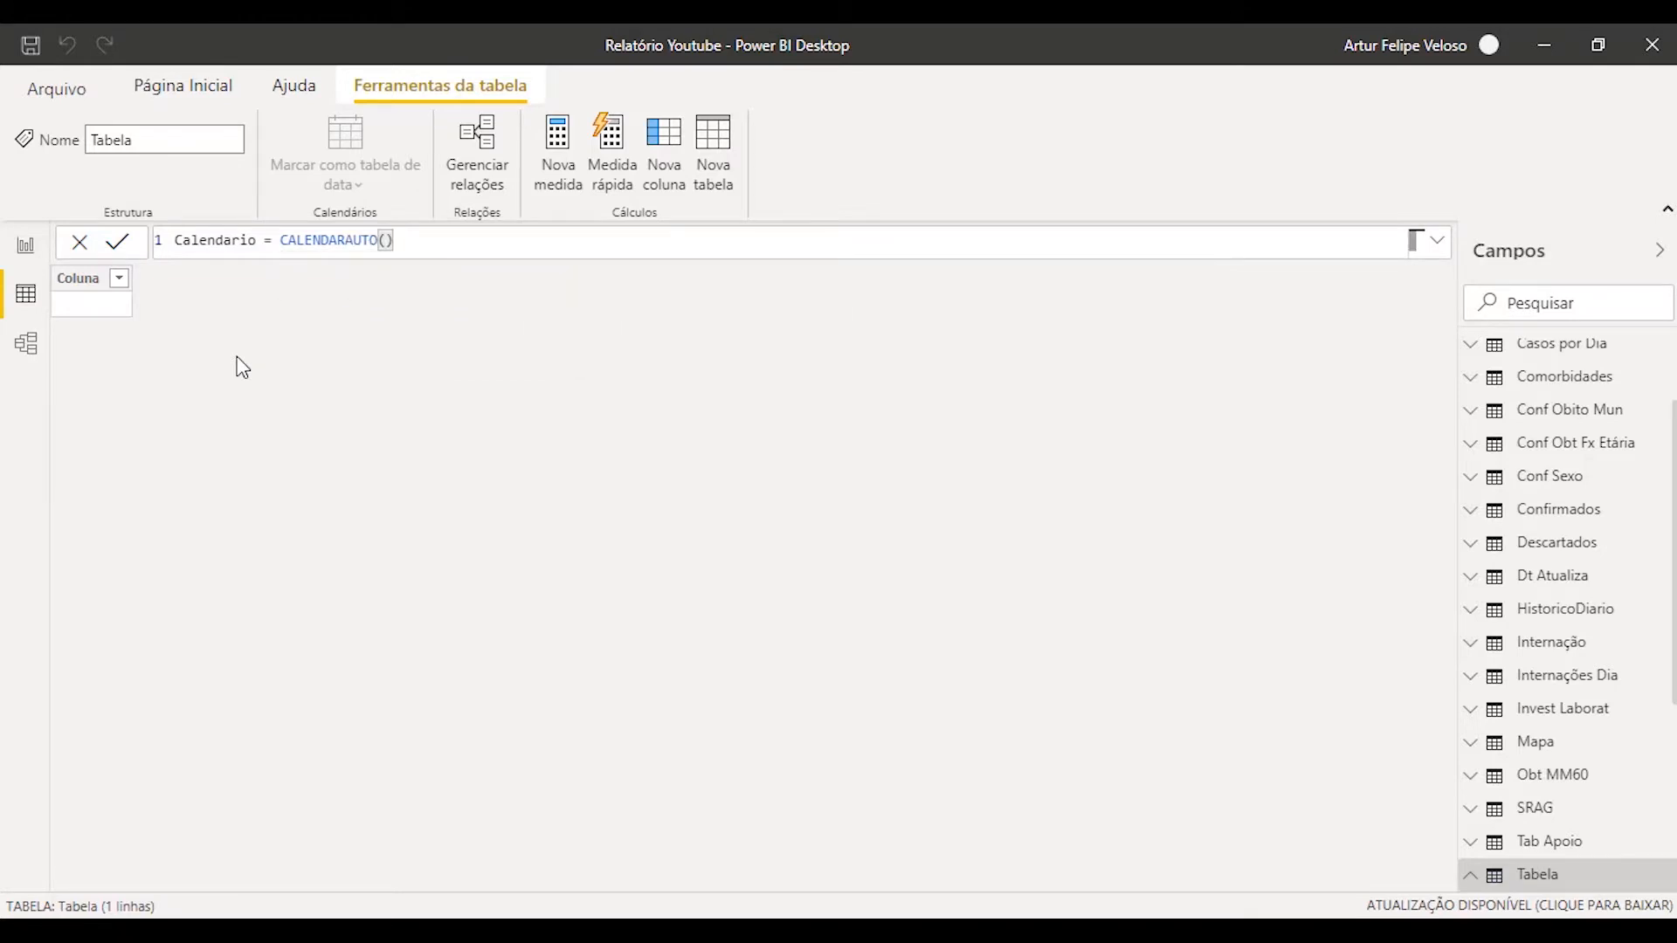
{"action": "key", "text": "Return"}
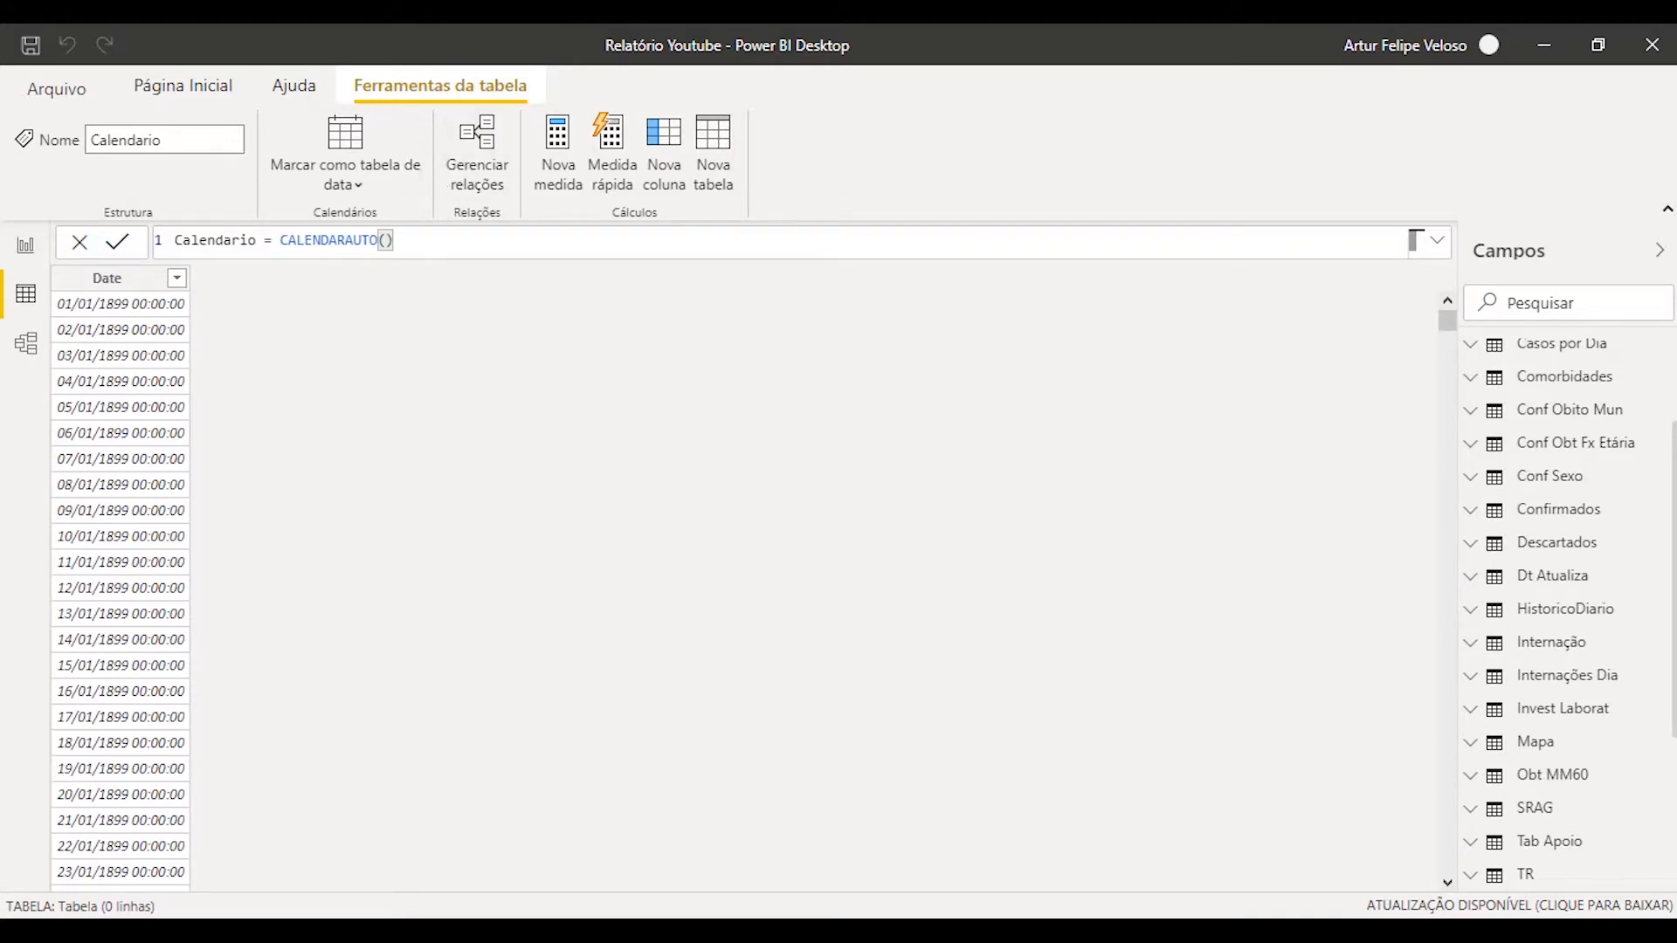
- Review the generated date range, and replace CALENDARAUTO() with CALENDAR() in the Calendario table formula
{"action": "left_click", "coordinate": [141, 308]}
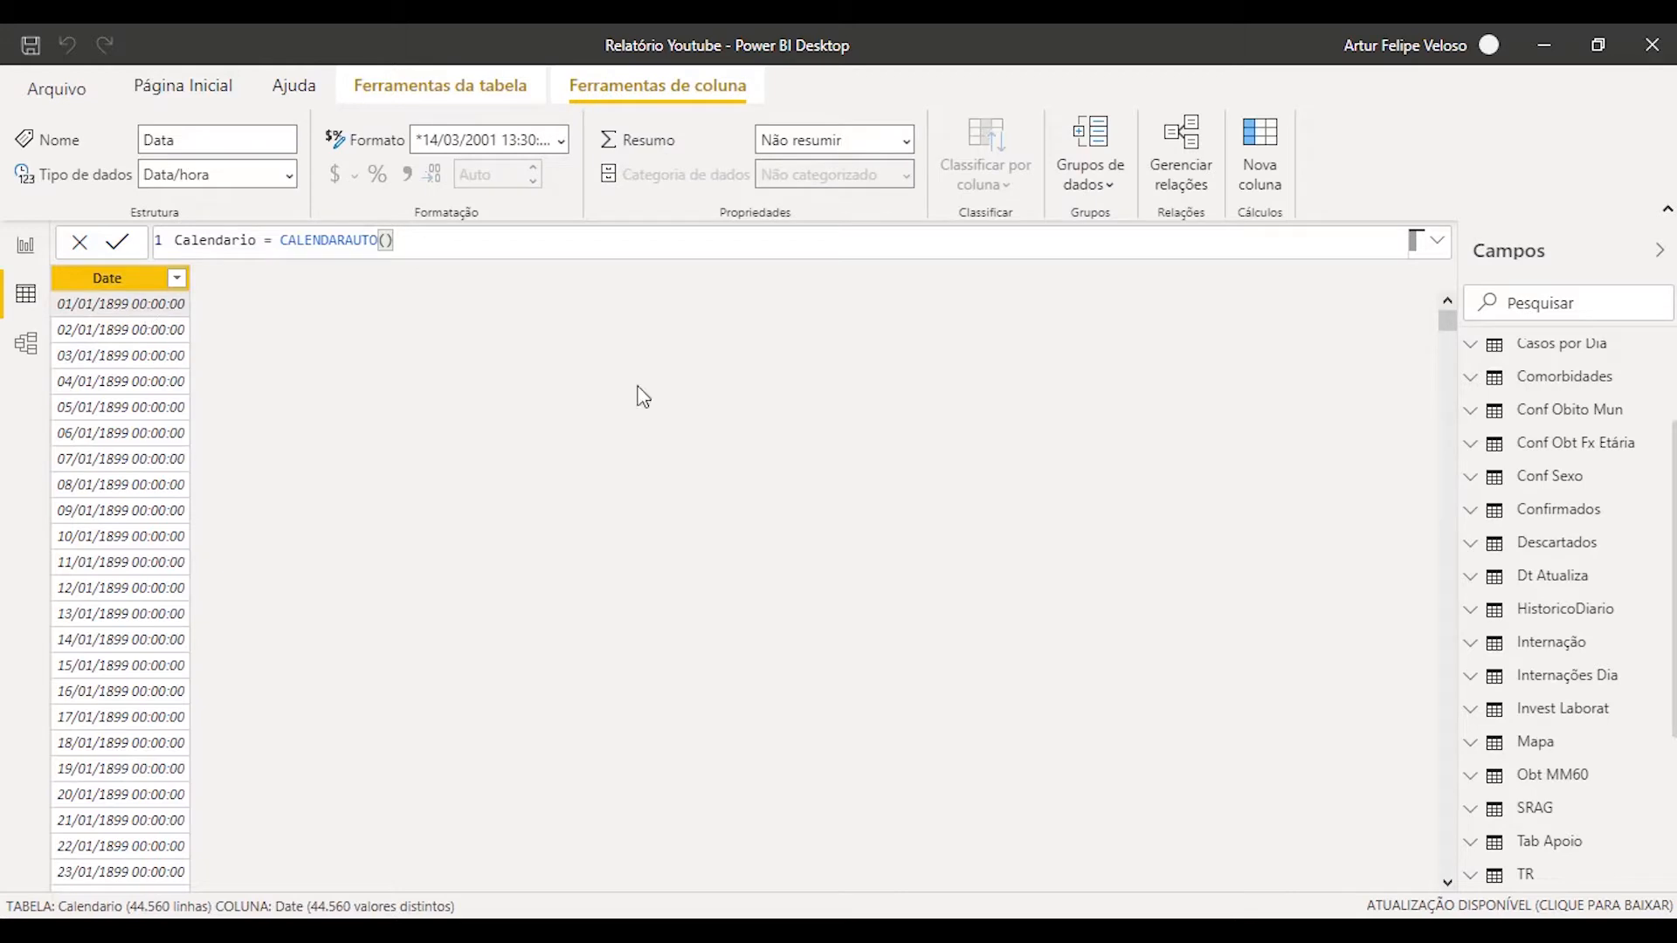
{"action": "left_click_drag", "start_coordinate": [1448, 321], "coordinate": [1447, 862]}
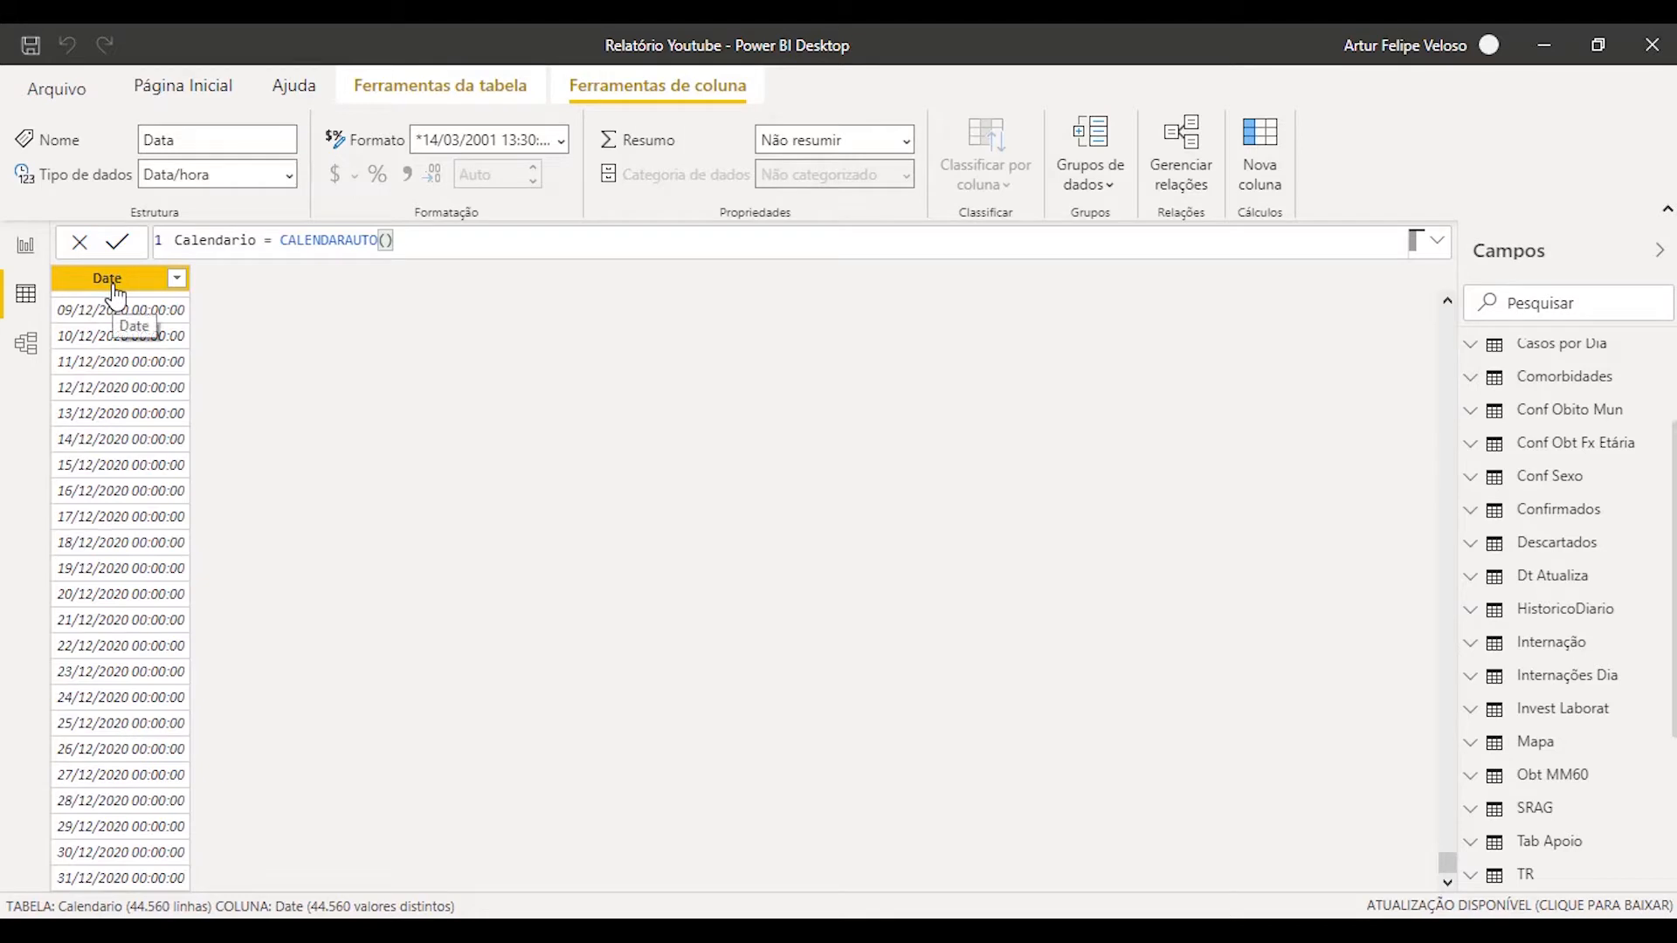
{"action": "left_click_drag", "start_coordinate": [1447, 862], "coordinate": [1448, 321]}
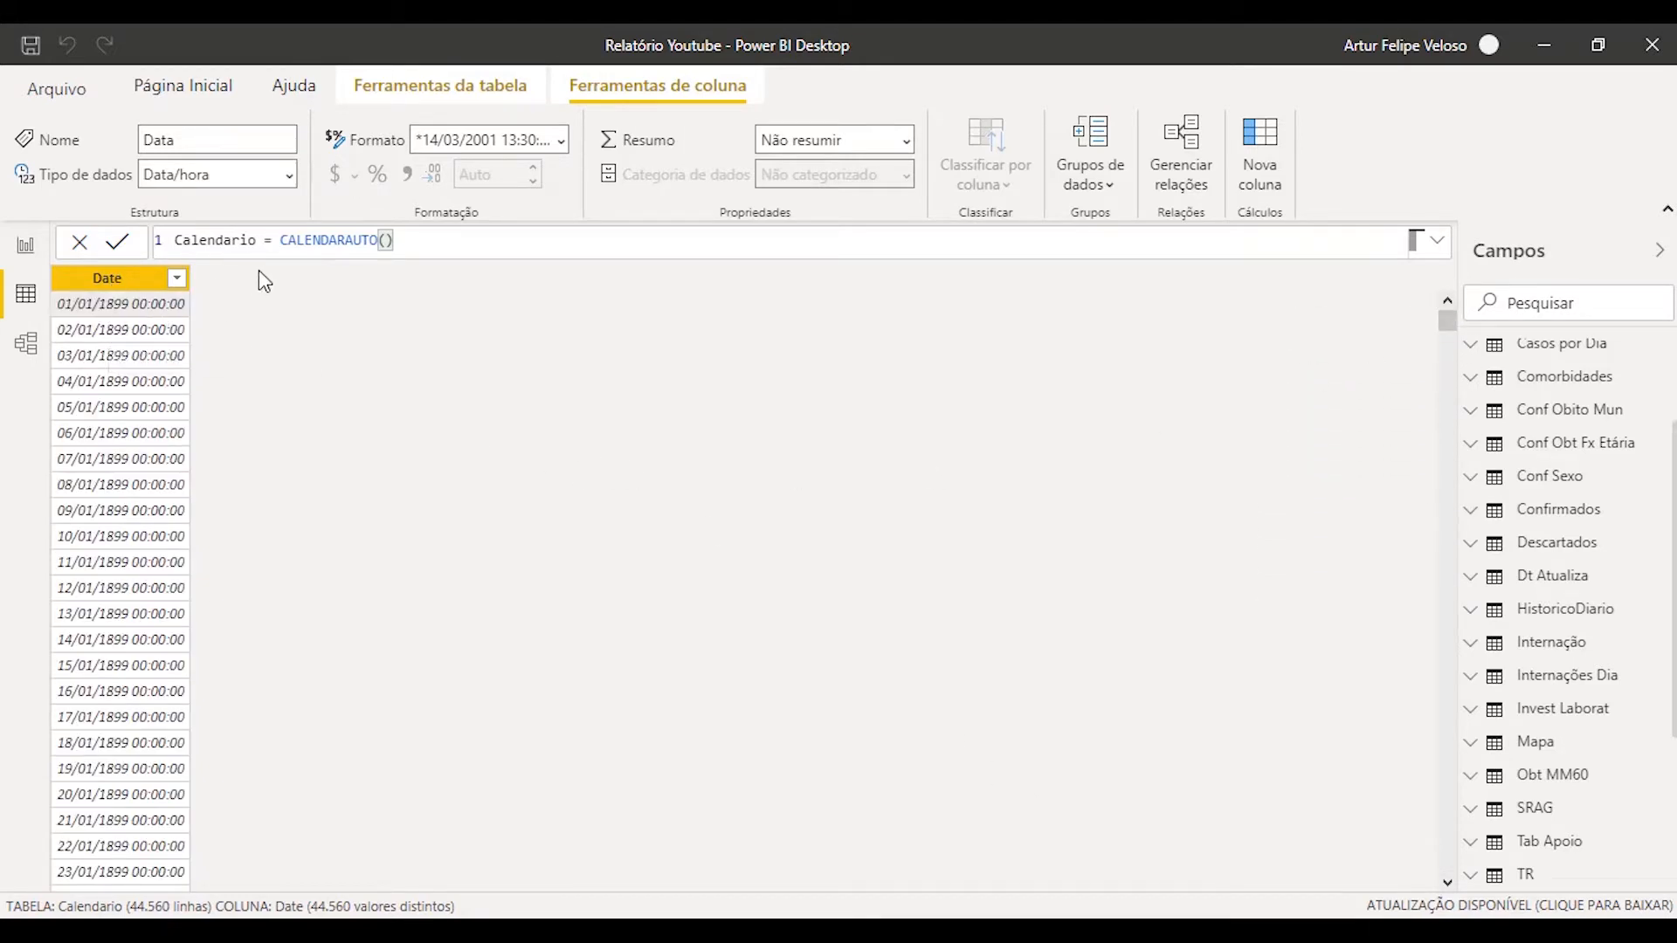
{"action": "left_click", "coordinate": [305, 239]}
{"action": "left_click_drag", "start_coordinate": [308, 240], "coordinate": [464, 240]}
{"action": "type", "text": "ENDAR("}
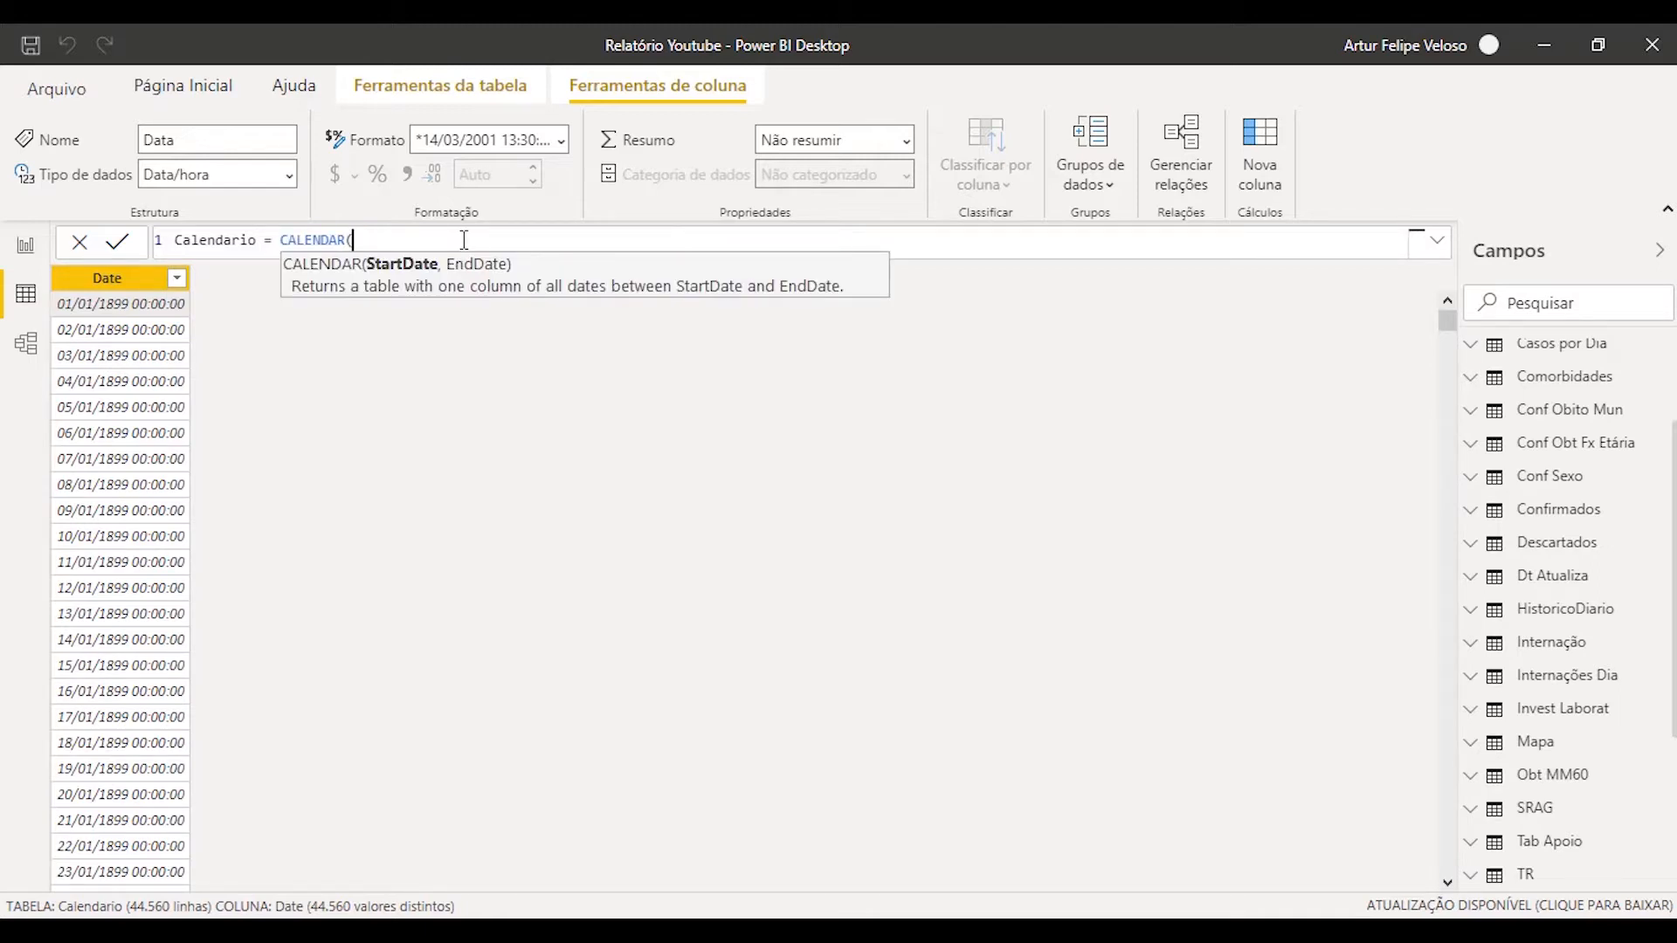
{"action": "type", "text": ")"}
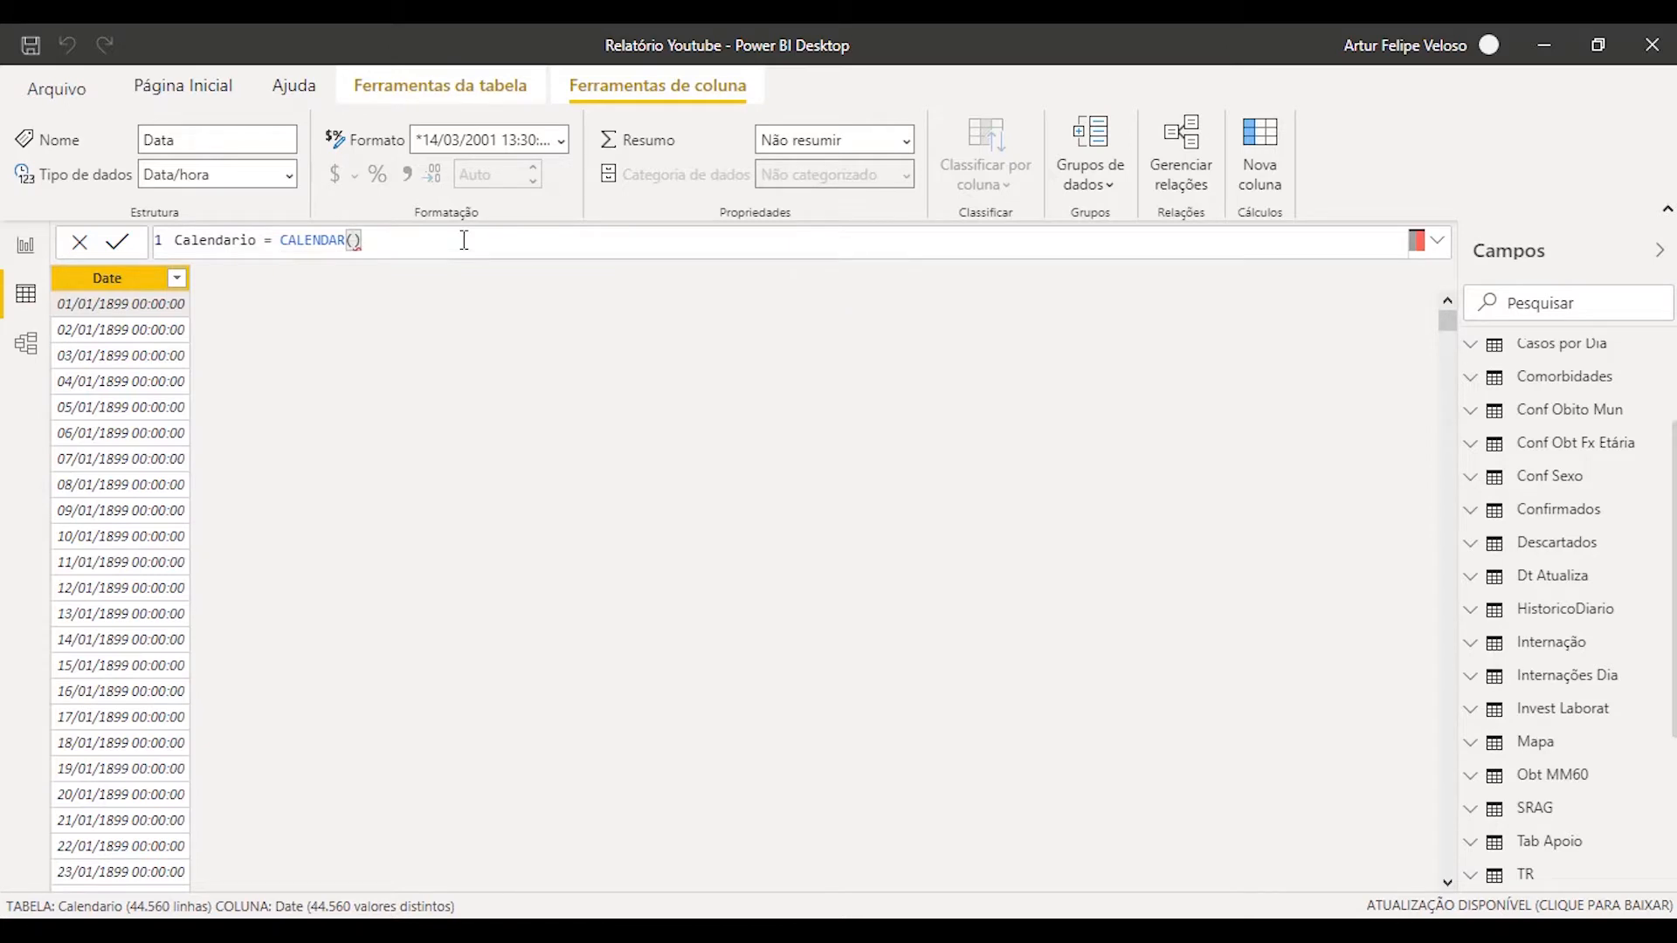
{"action": "type", "text": "01/01/2002"}
{"action": "key", "text": "BackSpace"}
{"action": "key", "text": "BackSpace"}
{"action": "type", "text": "20"}
{"action": "key", "text": "BackSpace"}
{"action": "key", "text": "BackSpace"}
{"action": "key", "text": "BackSpace"}
{"action": "key", "text": "BackSpace"}
{"action": "key", "text": "BackSpace"}
{"action": "key", "text": "BackSpace"}
{"action": "key", "text": "BackSpace"}
{"action": "key", "text": "BackSpace"}
{"action": "key", "text": "BackSpace"}
{"action": "key", "text": "BackSpace"}
- Enter DATE(2019, 1, 1) as the start date argument of the CALENDAR function
{"action": "type", "text": "DATE("}
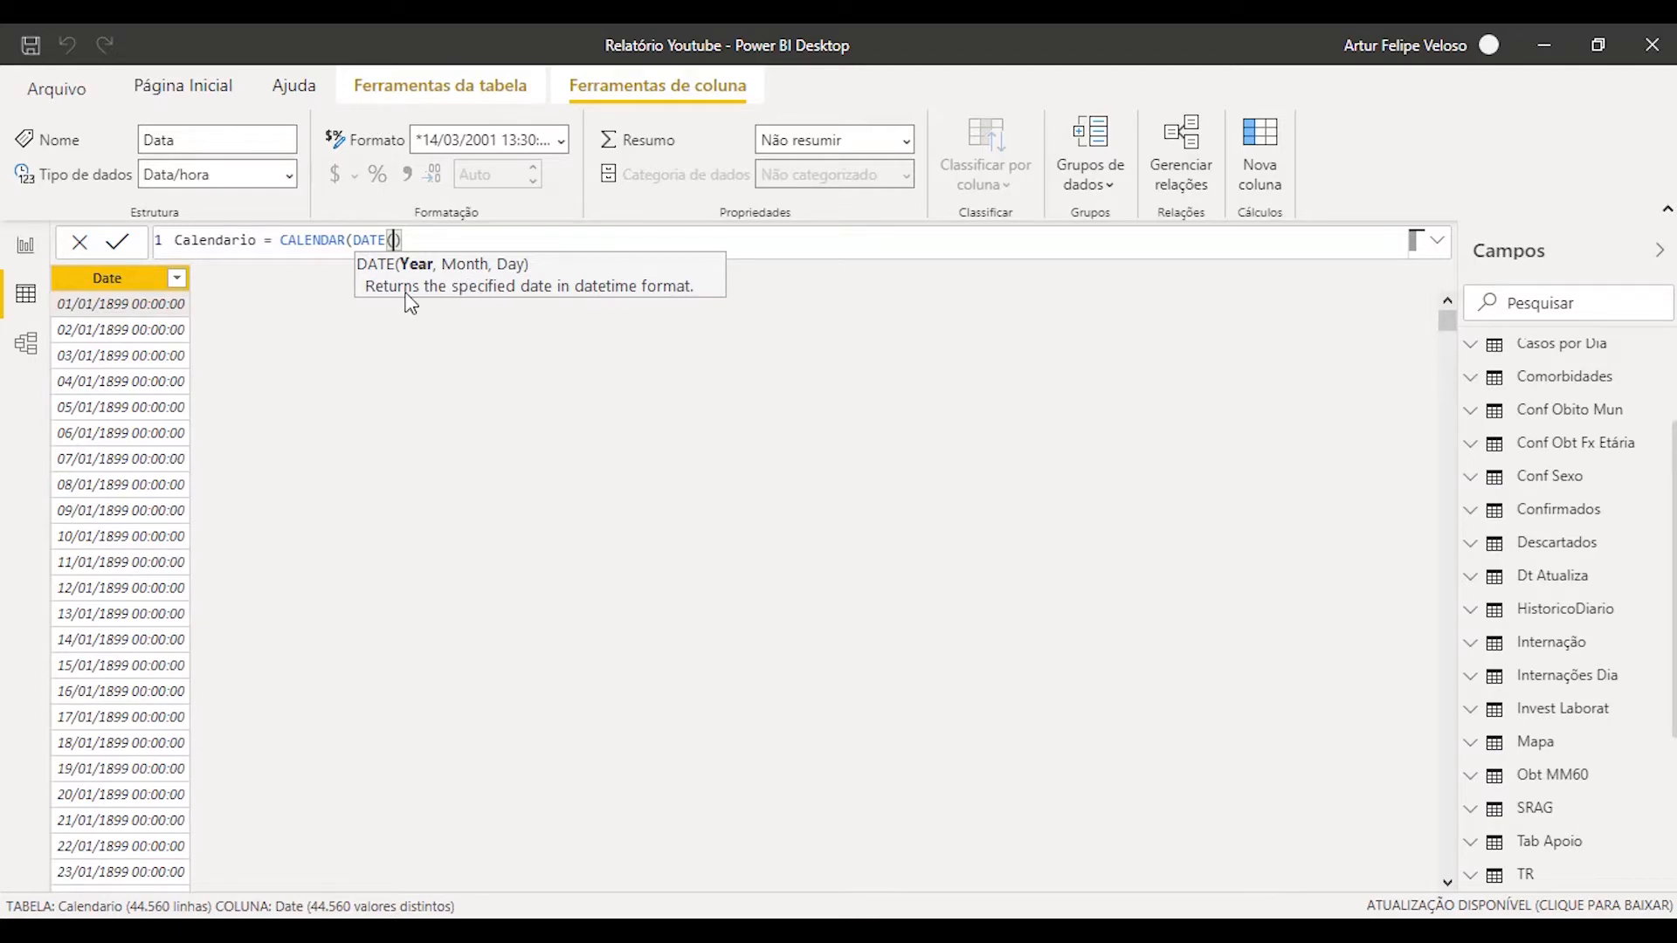
{"action": "type", "text": "2019, "}
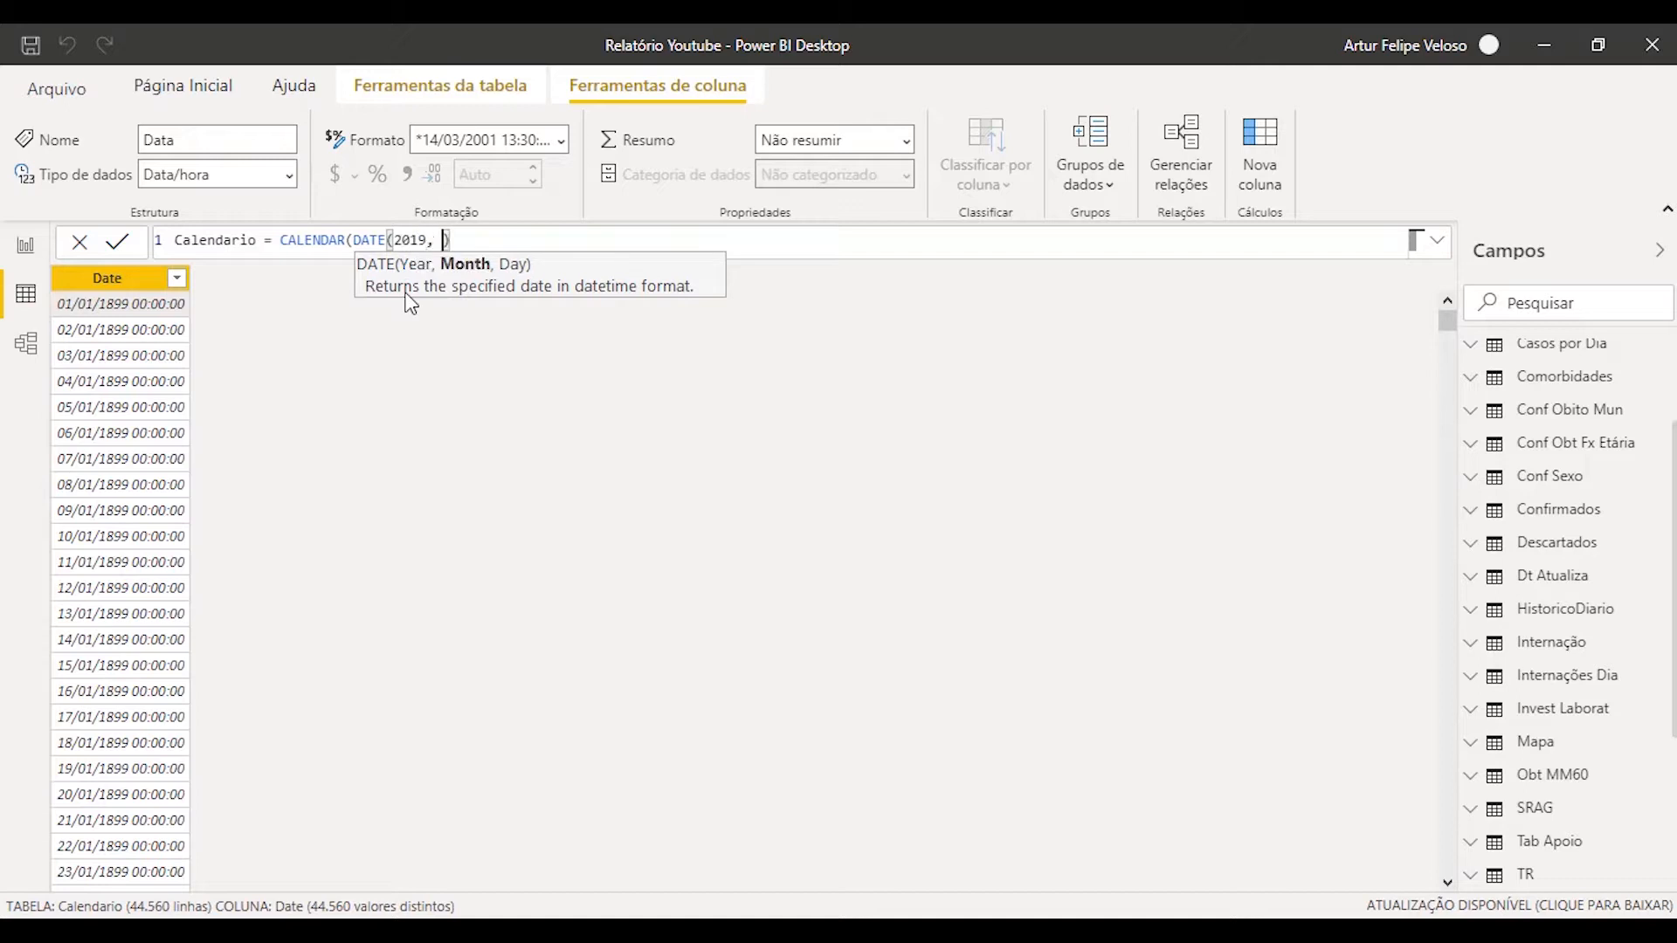
{"action": "type", "text": "1, 1),"}
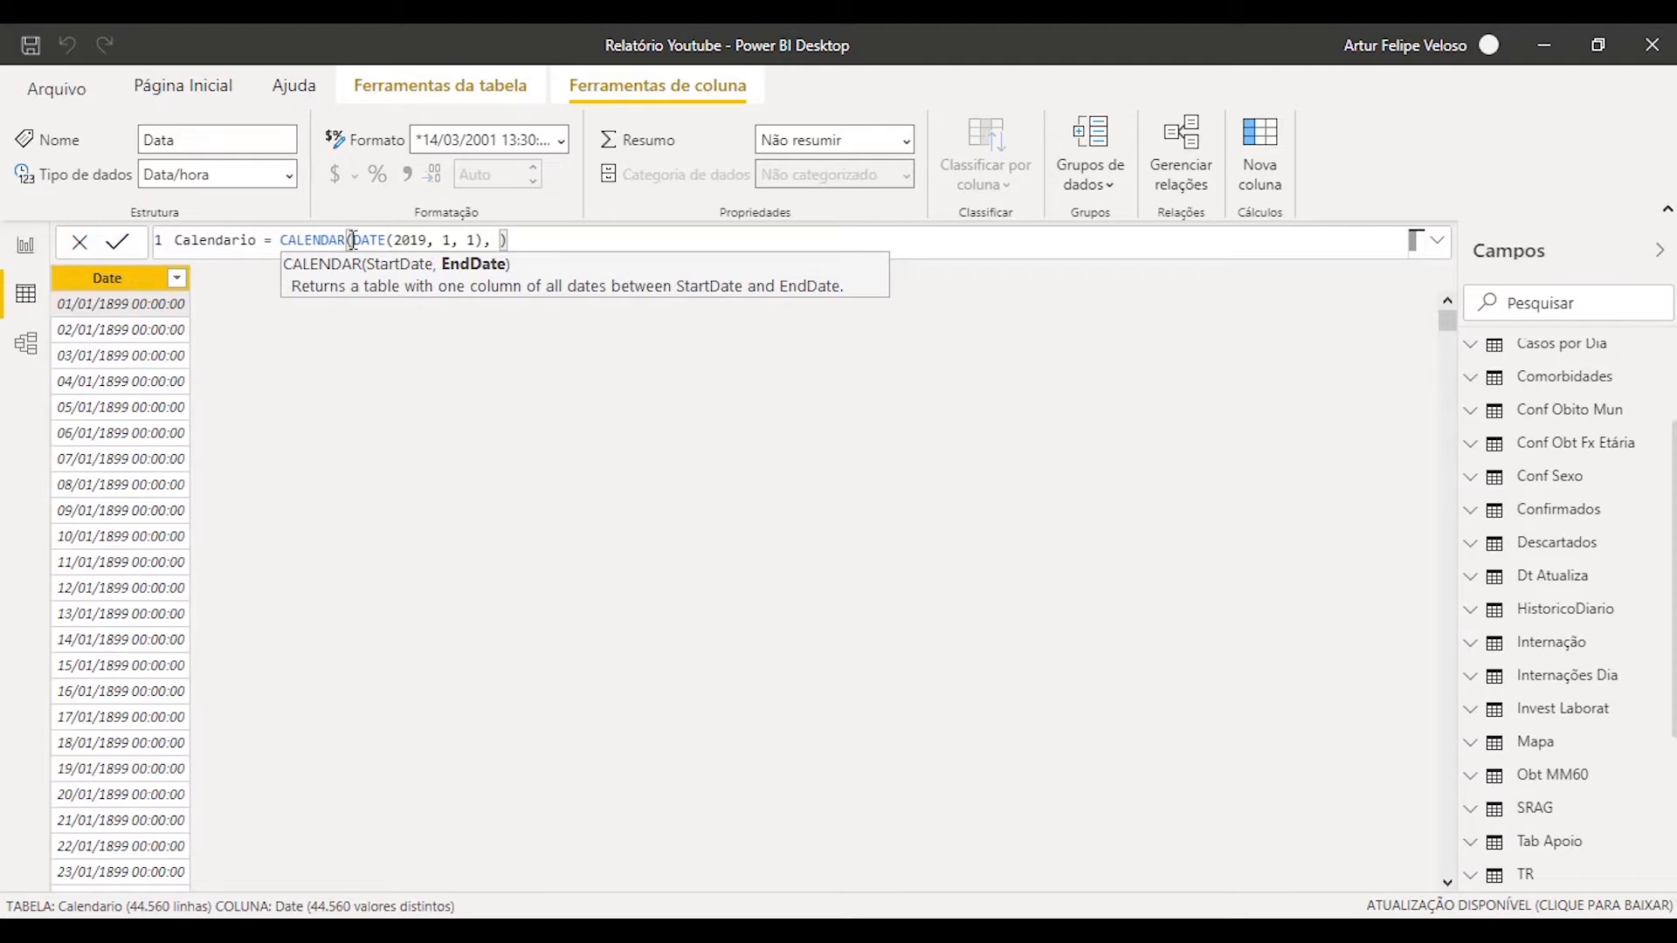
{"action": "left_click_drag", "start_coordinate": [353, 240], "coordinate": [486, 243]}
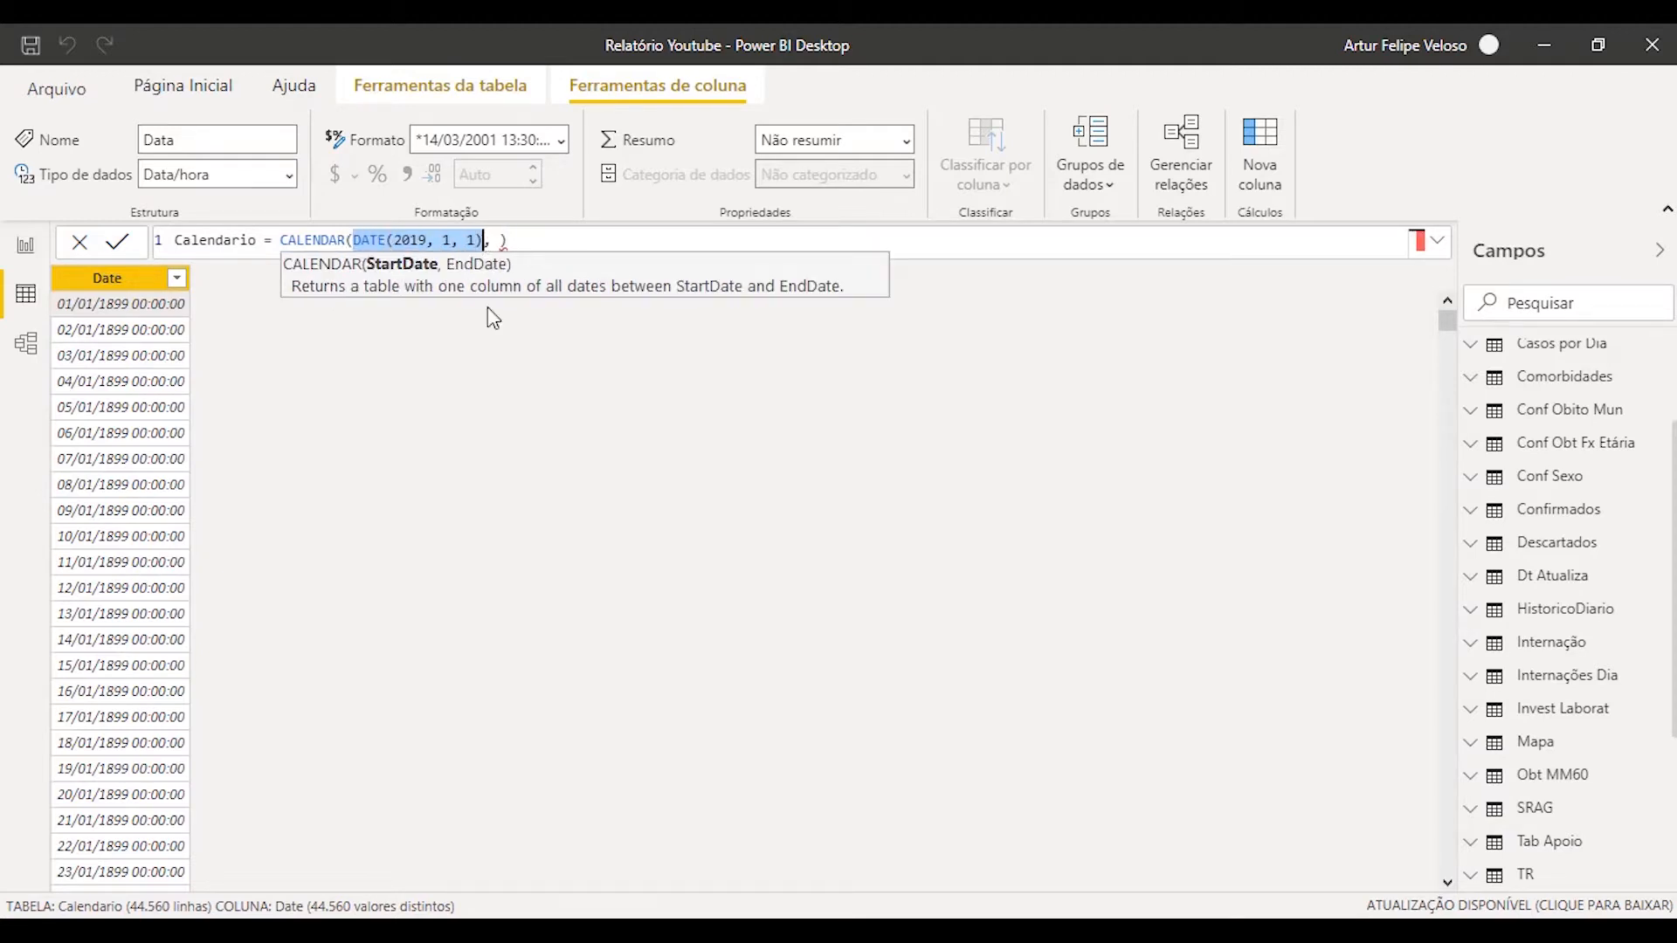
{"action": "left_click", "coordinate": [506, 240]}
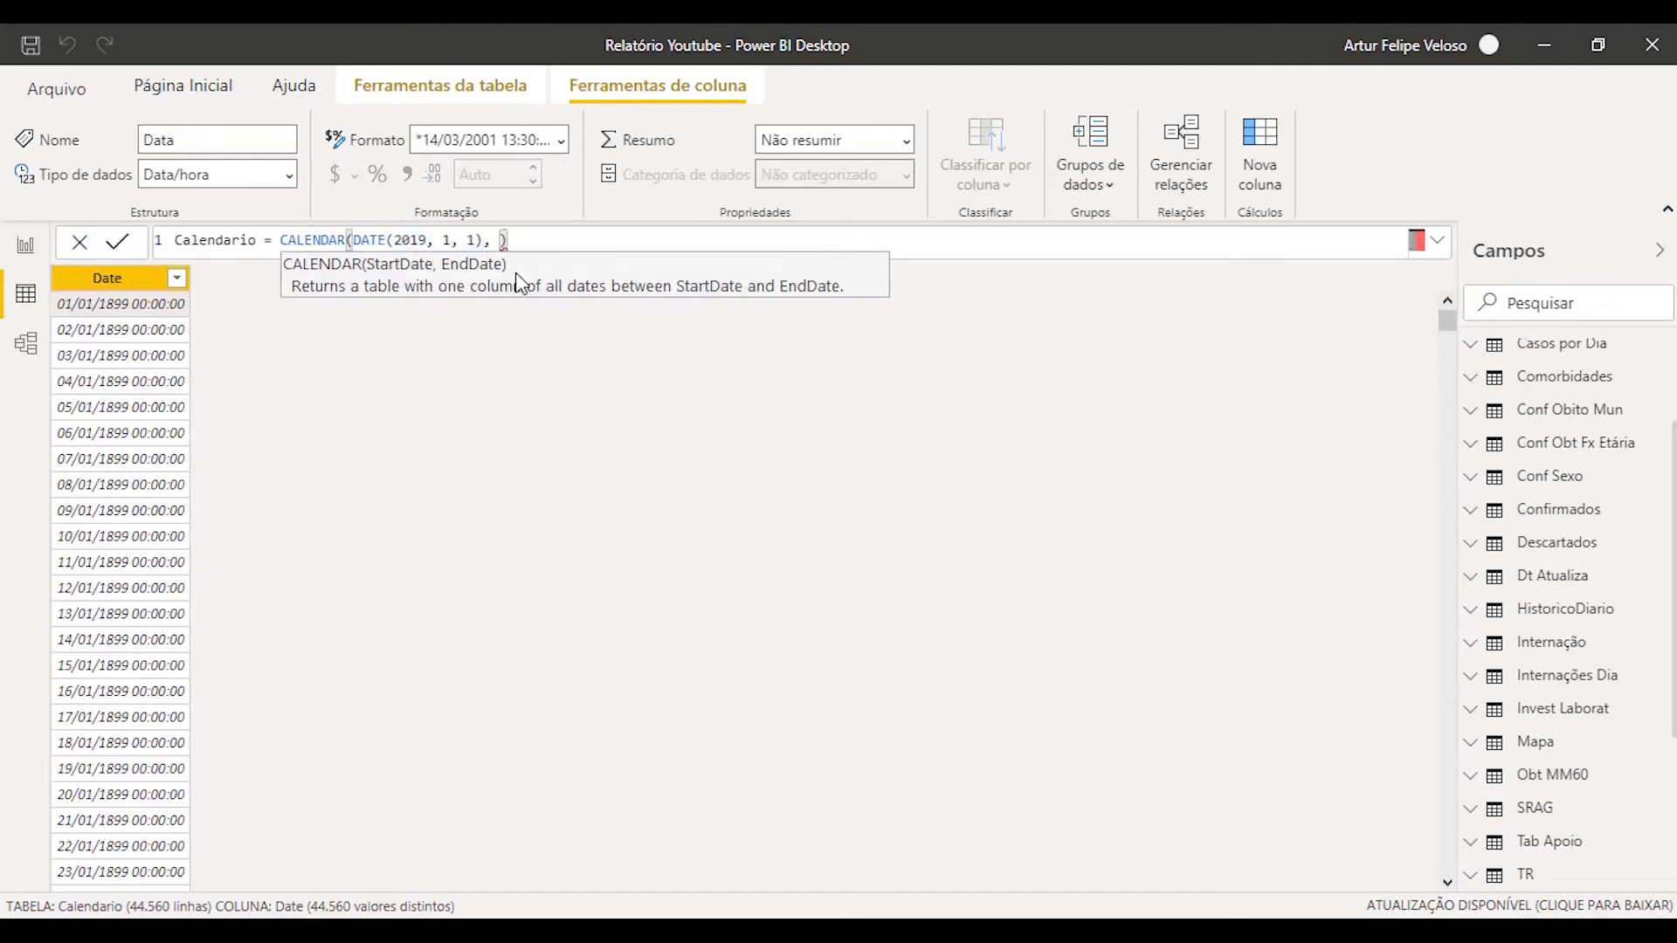
- Add DATE(2021, 12, 31) as the end date argument of CALENDAR and commit the table formula
{"action": "type", "text": "DATE"}
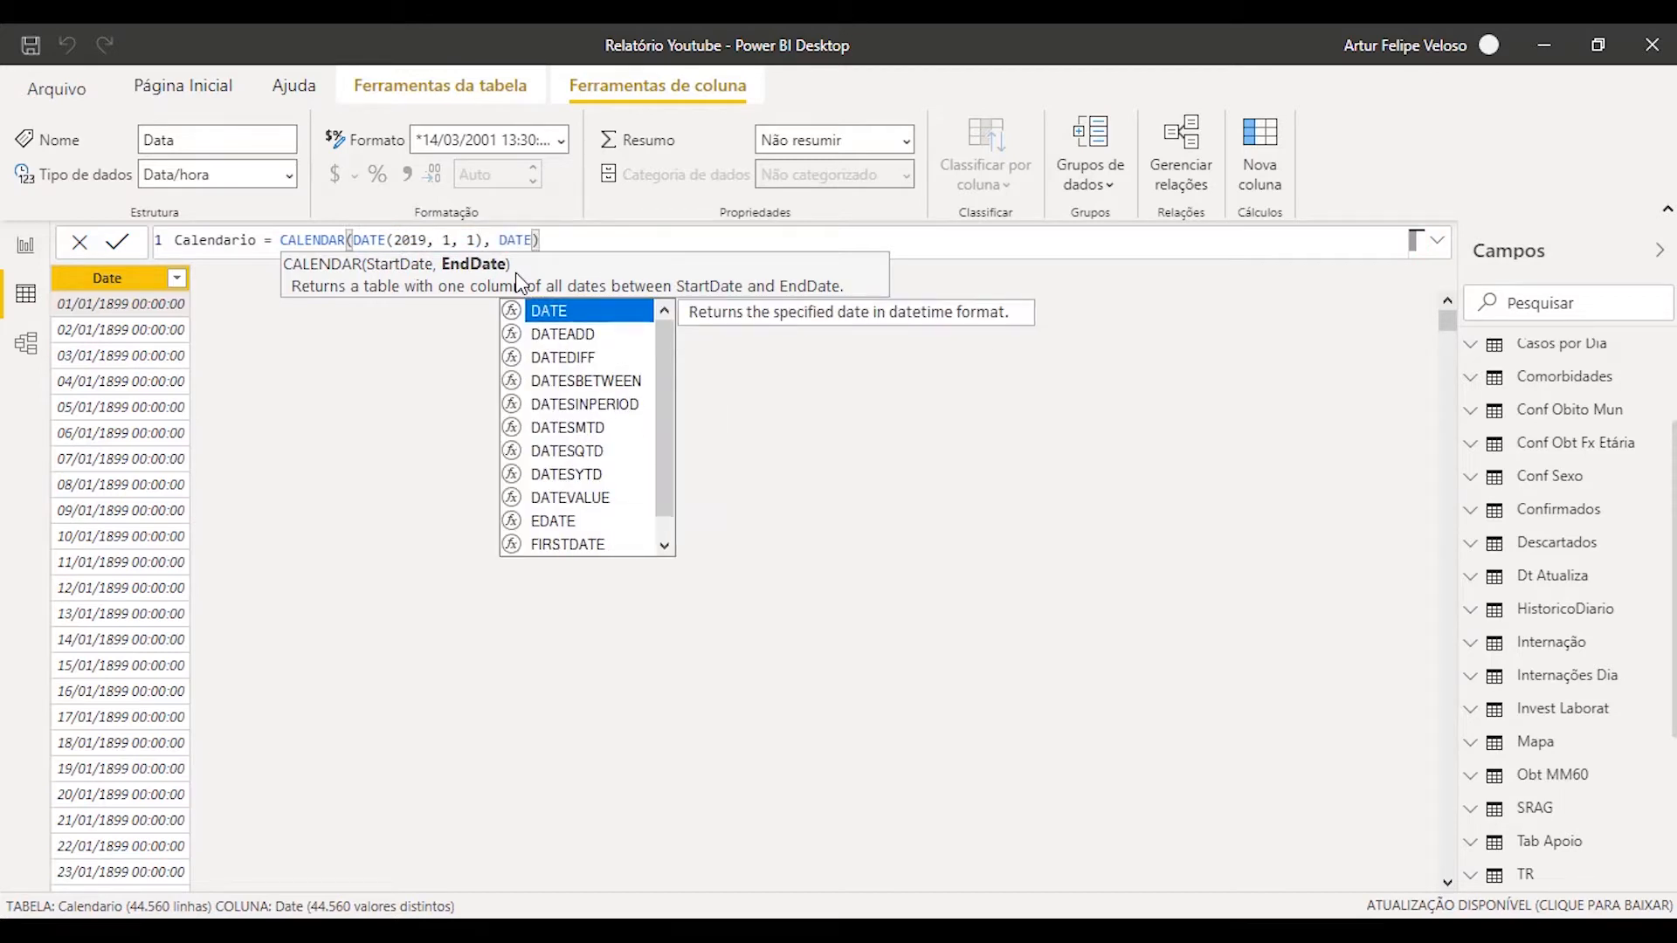
{"action": "type", "text": "()"}
{"action": "key", "text": "Left"}
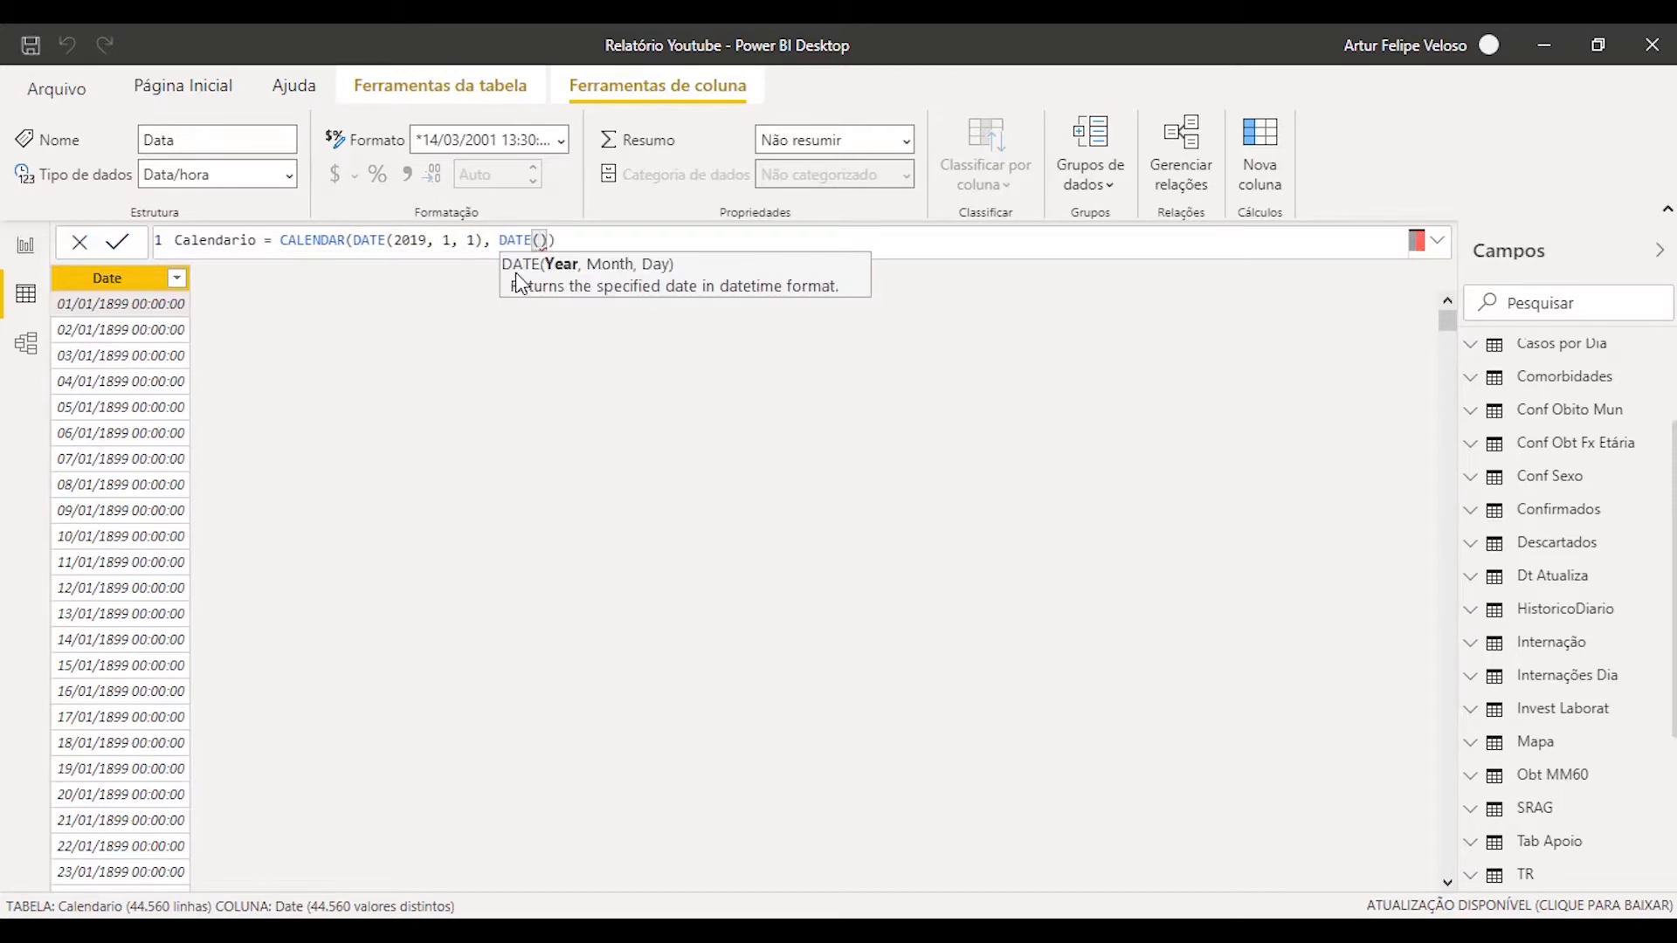
{"action": "type", "text": "2020"}
{"action": "key", "text": "BackSpace"}
{"action": "type", "text": "1, "}
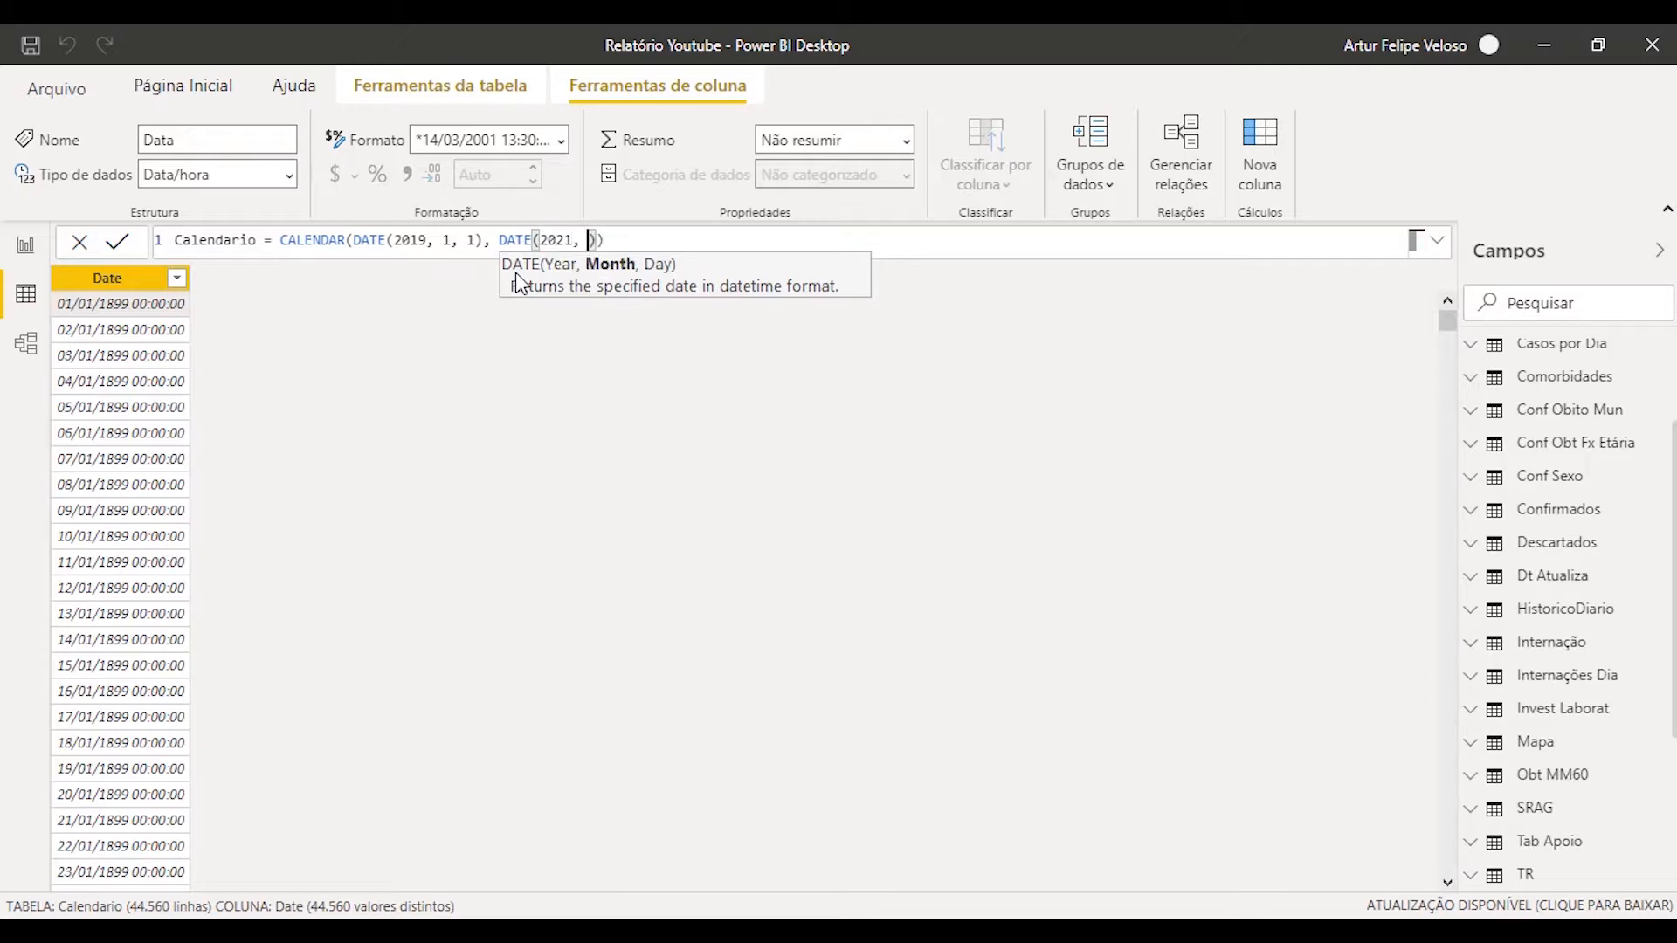
{"action": "type", "text": "12, "}
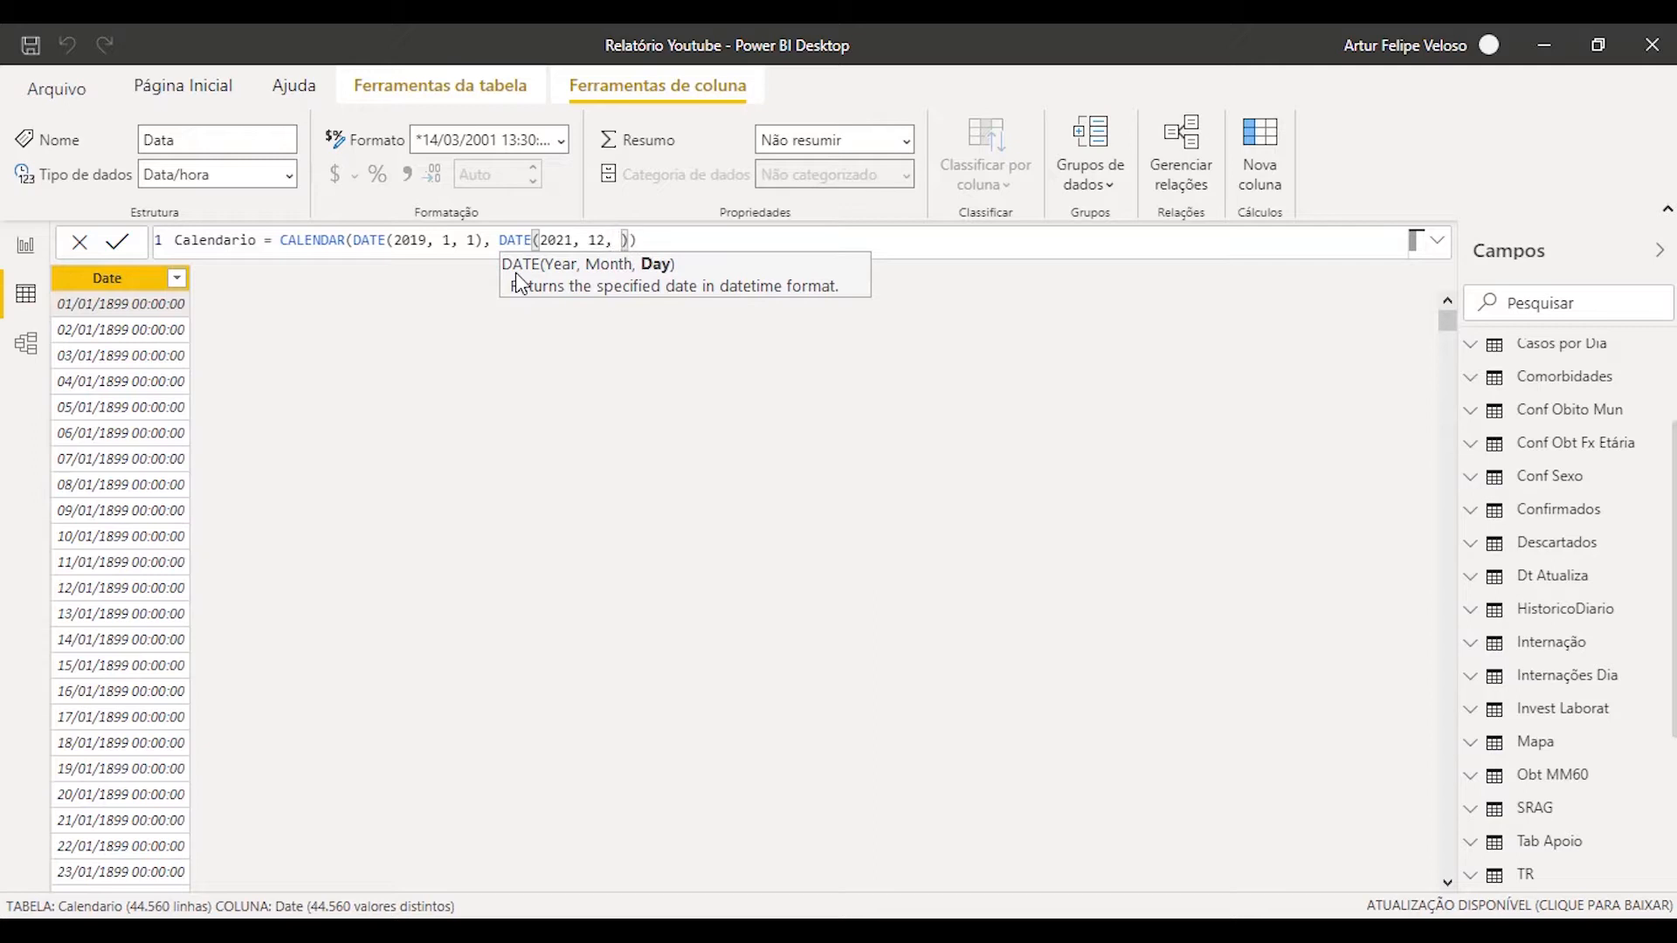
{"action": "type", "text": "31"}
{"action": "key", "text": "Right"}
{"action": "key", "text": "Right"}
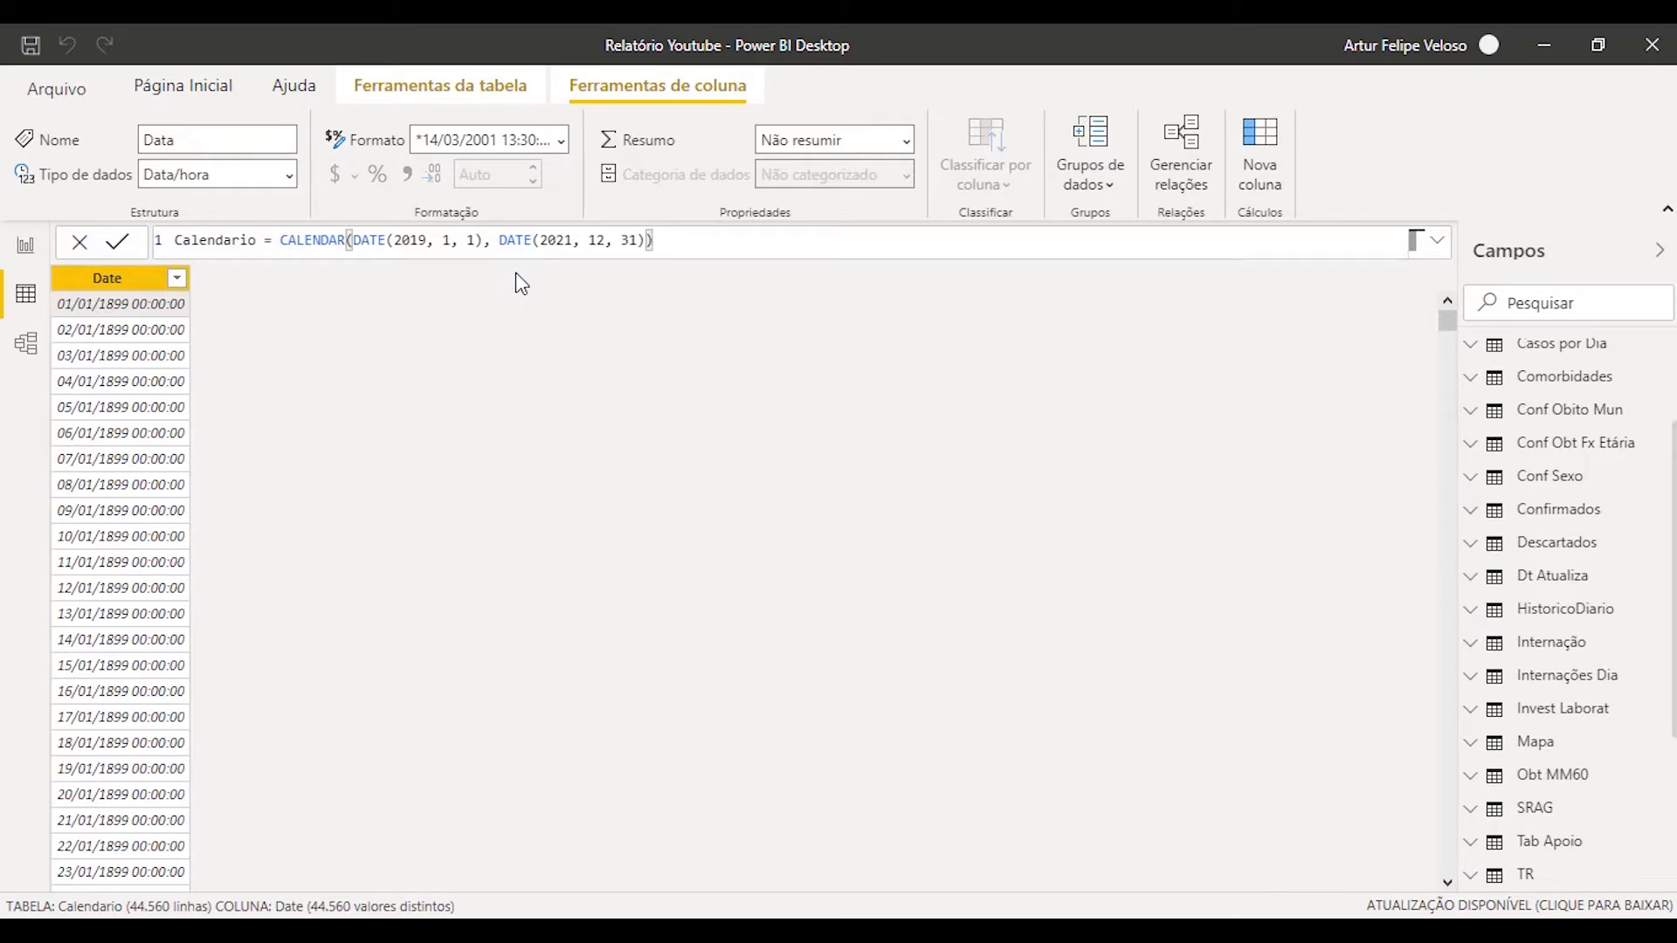
{"action": "key", "text": "Return"}
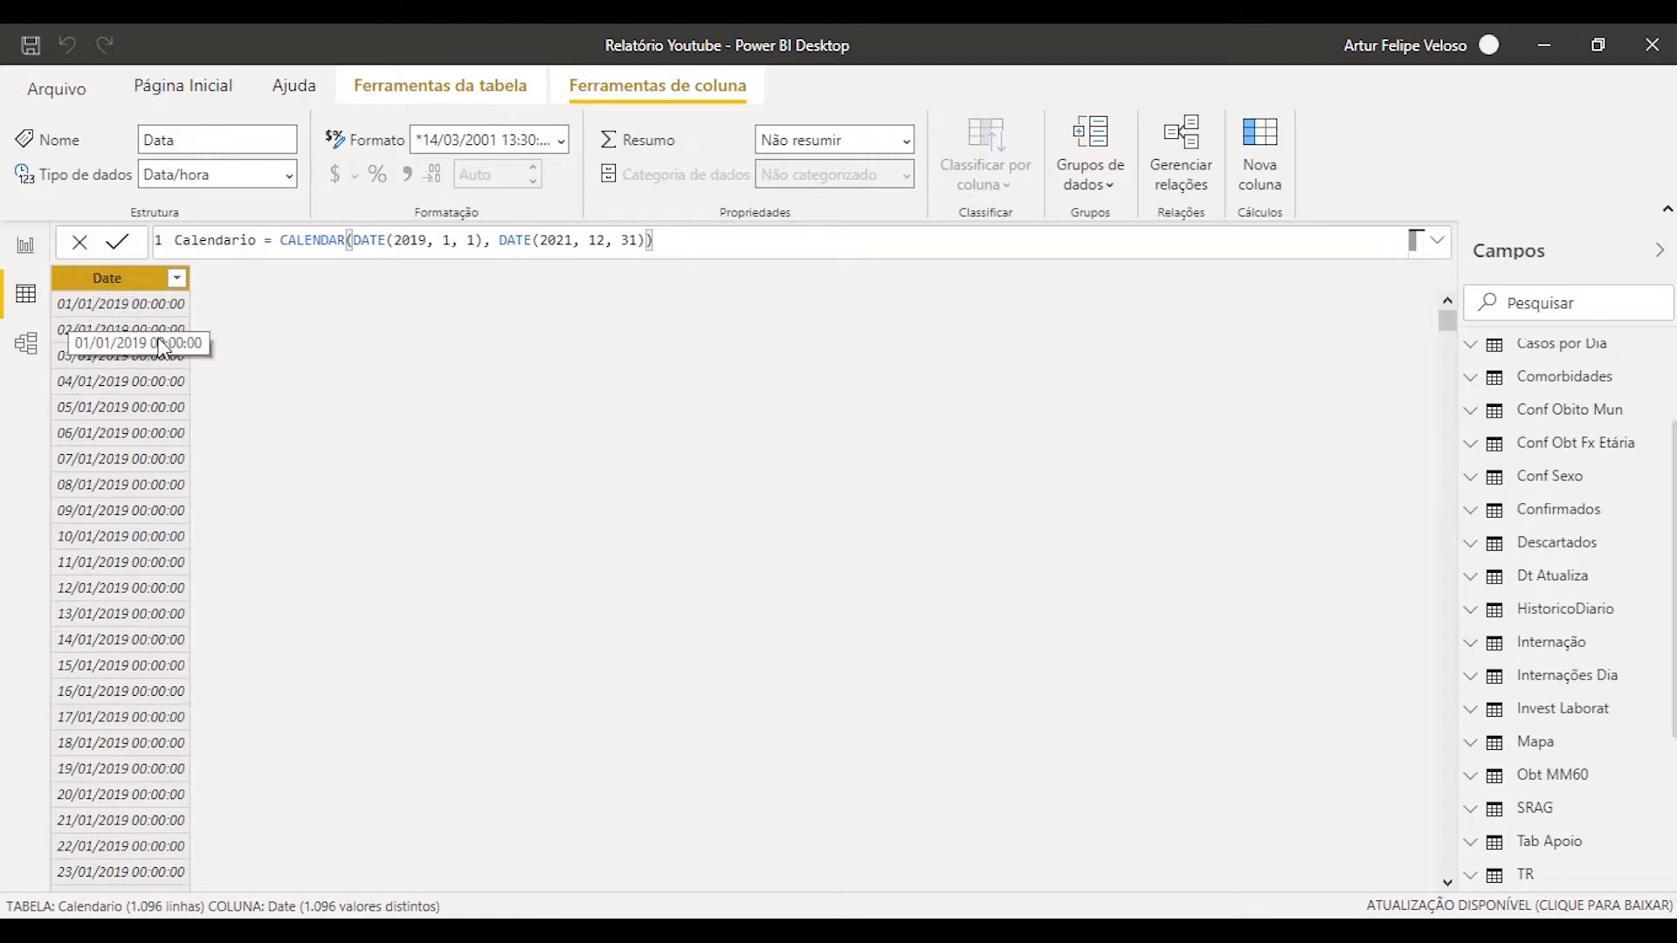
- Check the last dates of the Calendario table and set the Date column's format to *14/03/2001 (dd/mm/yyyy)
{"action": "left_click_drag", "start_coordinate": [1447, 321], "coordinate": [1439, 906]}
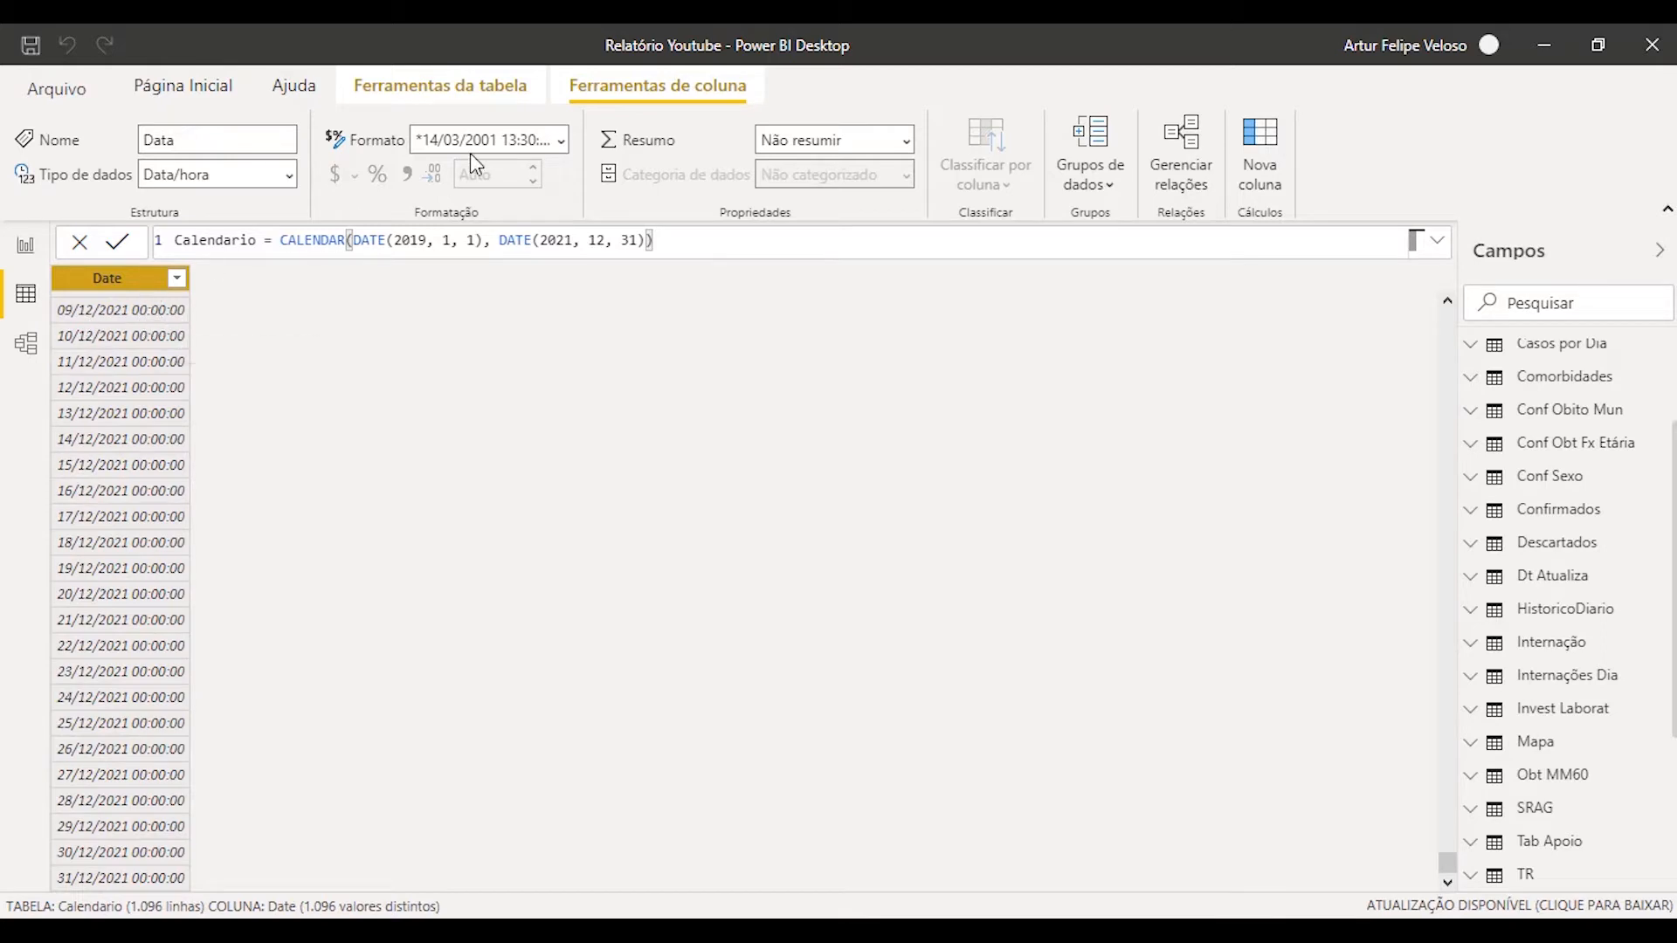
{"action": "left_click", "coordinate": [561, 140]}
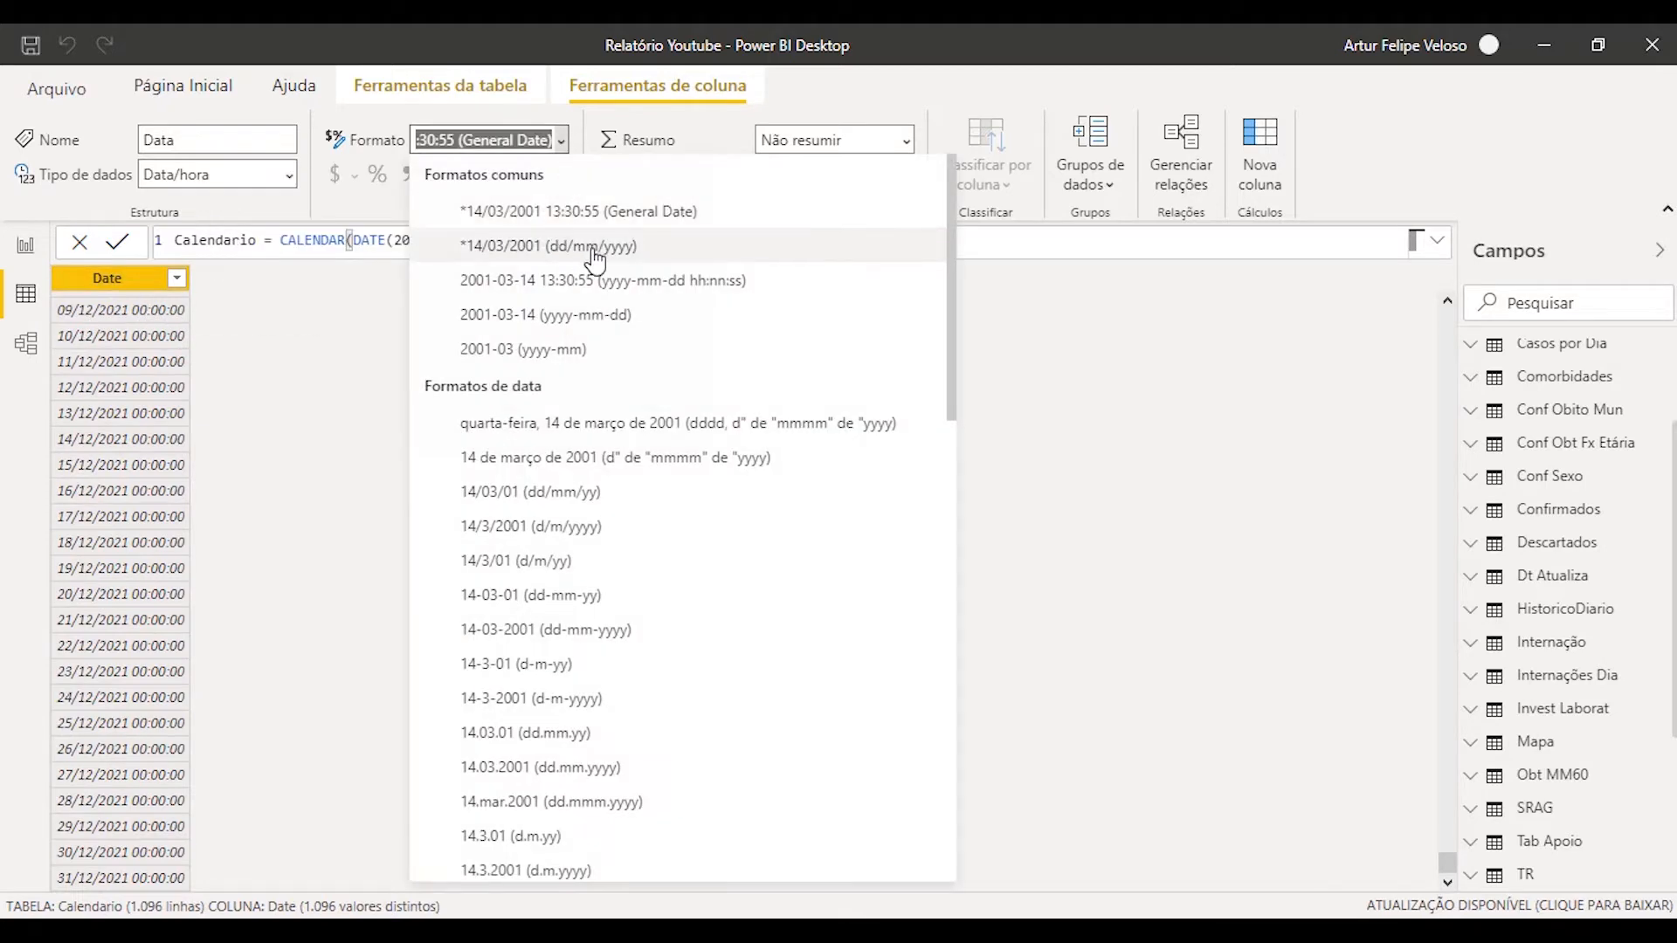
{"action": "left_click", "coordinate": [594, 251]}
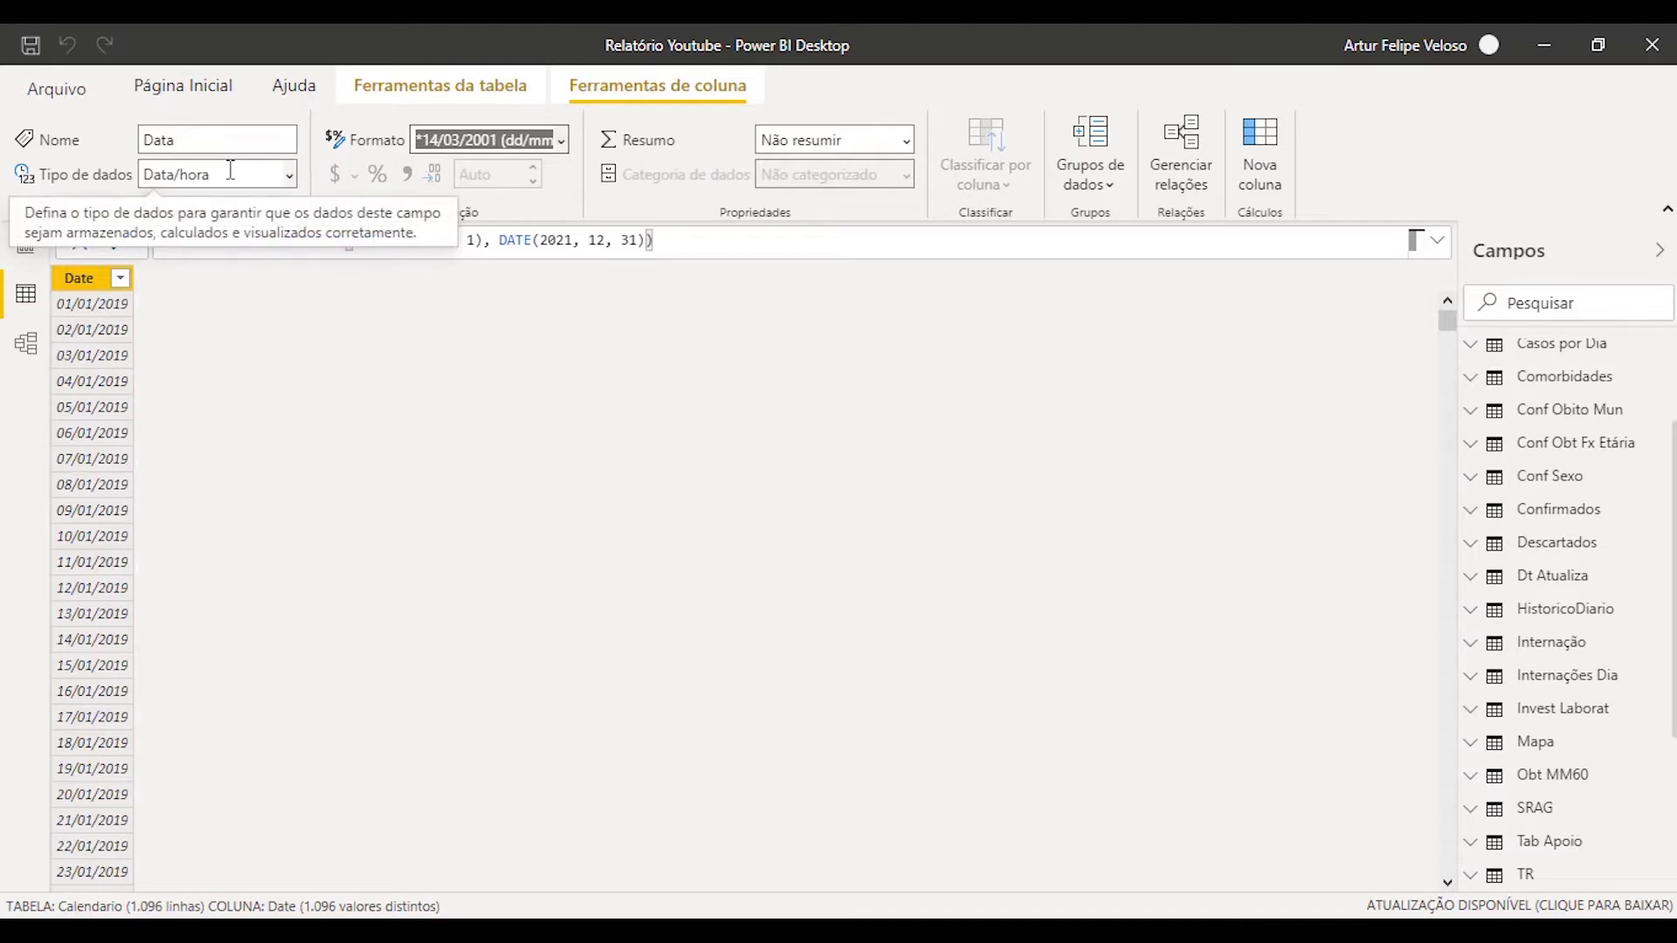
- Mark the Calendario table as a date table, using Date as its date column
{"action": "left_click", "coordinate": [486, 91]}
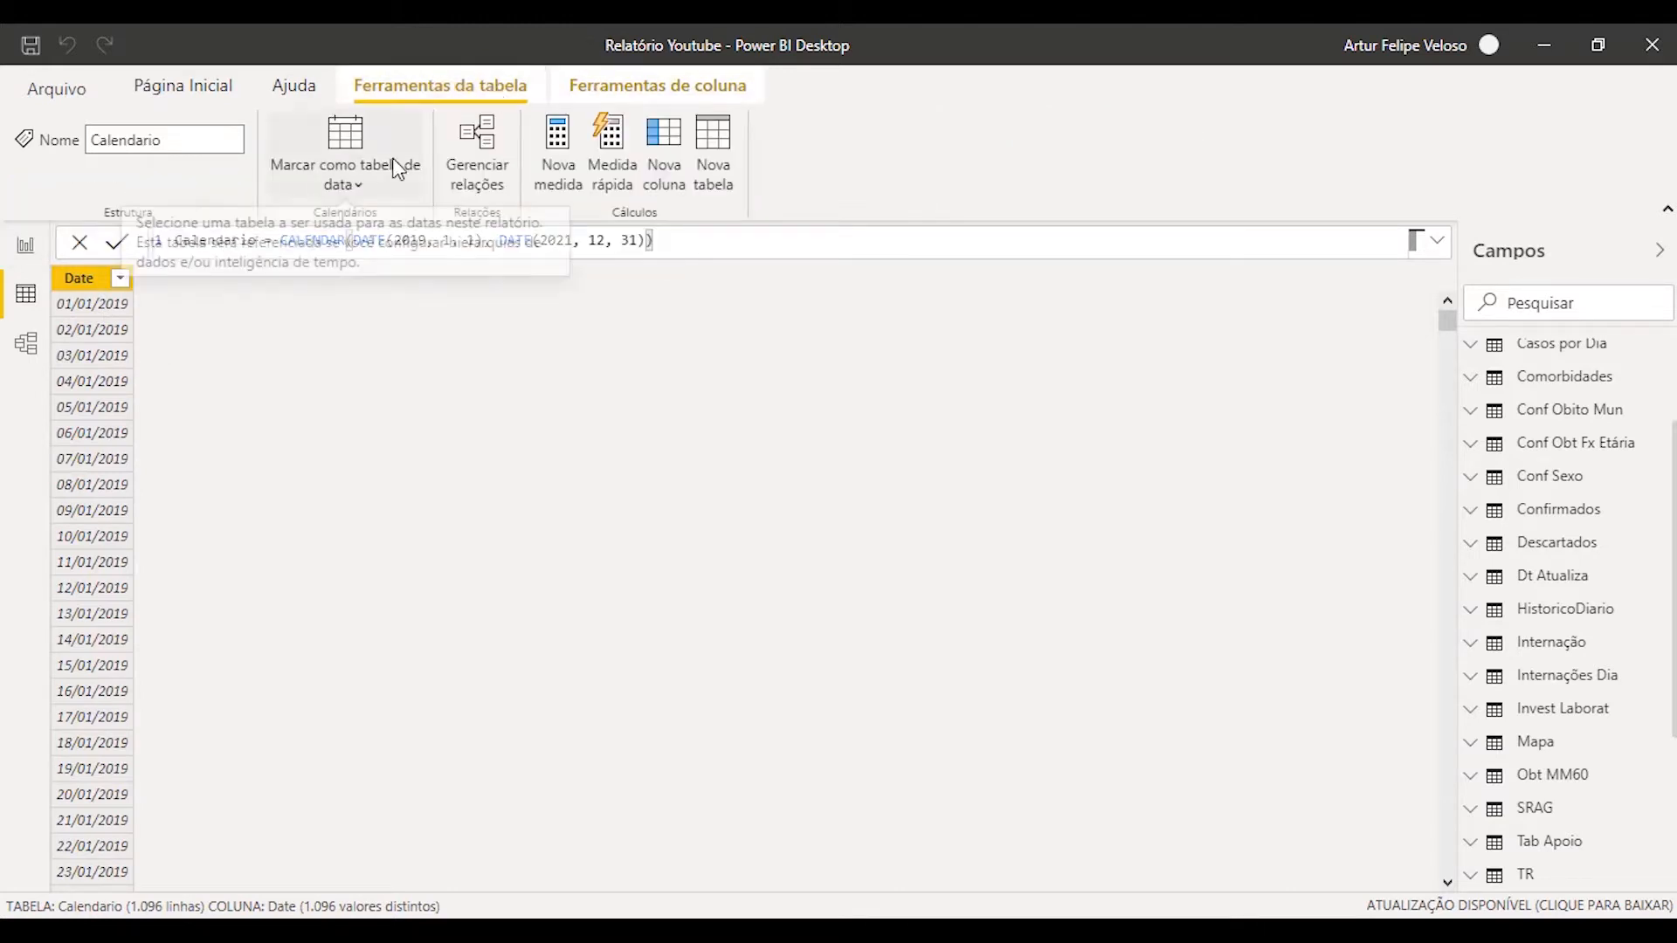
{"action": "left_click", "coordinate": [354, 187]}
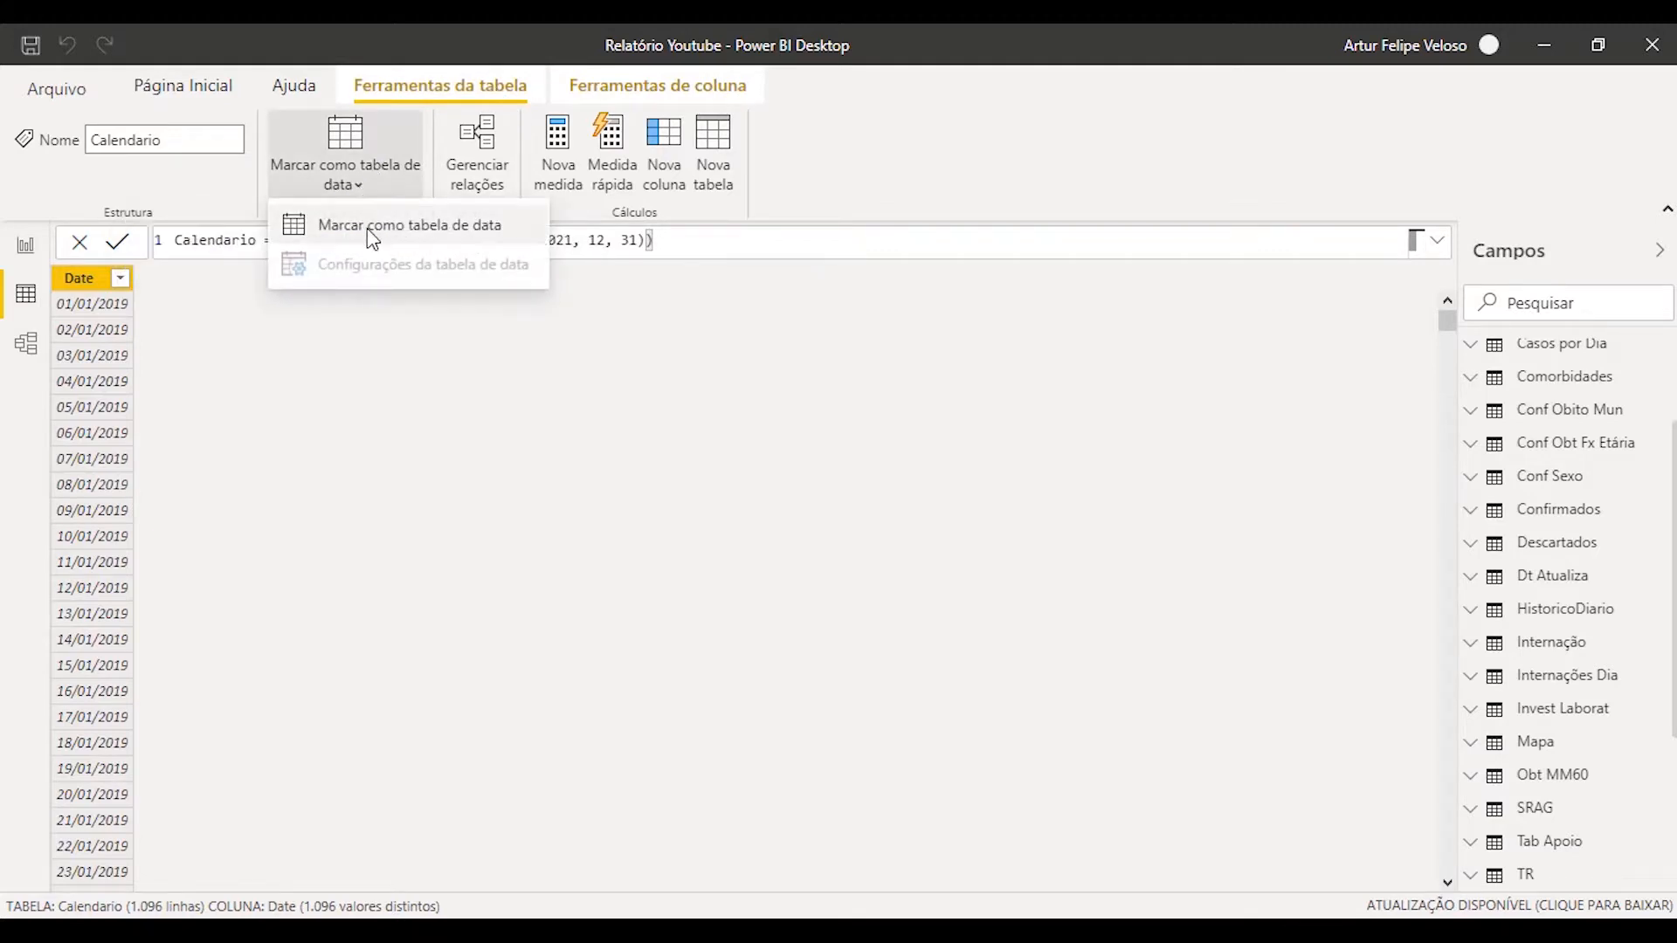
{"action": "left_click", "coordinate": [370, 228]}
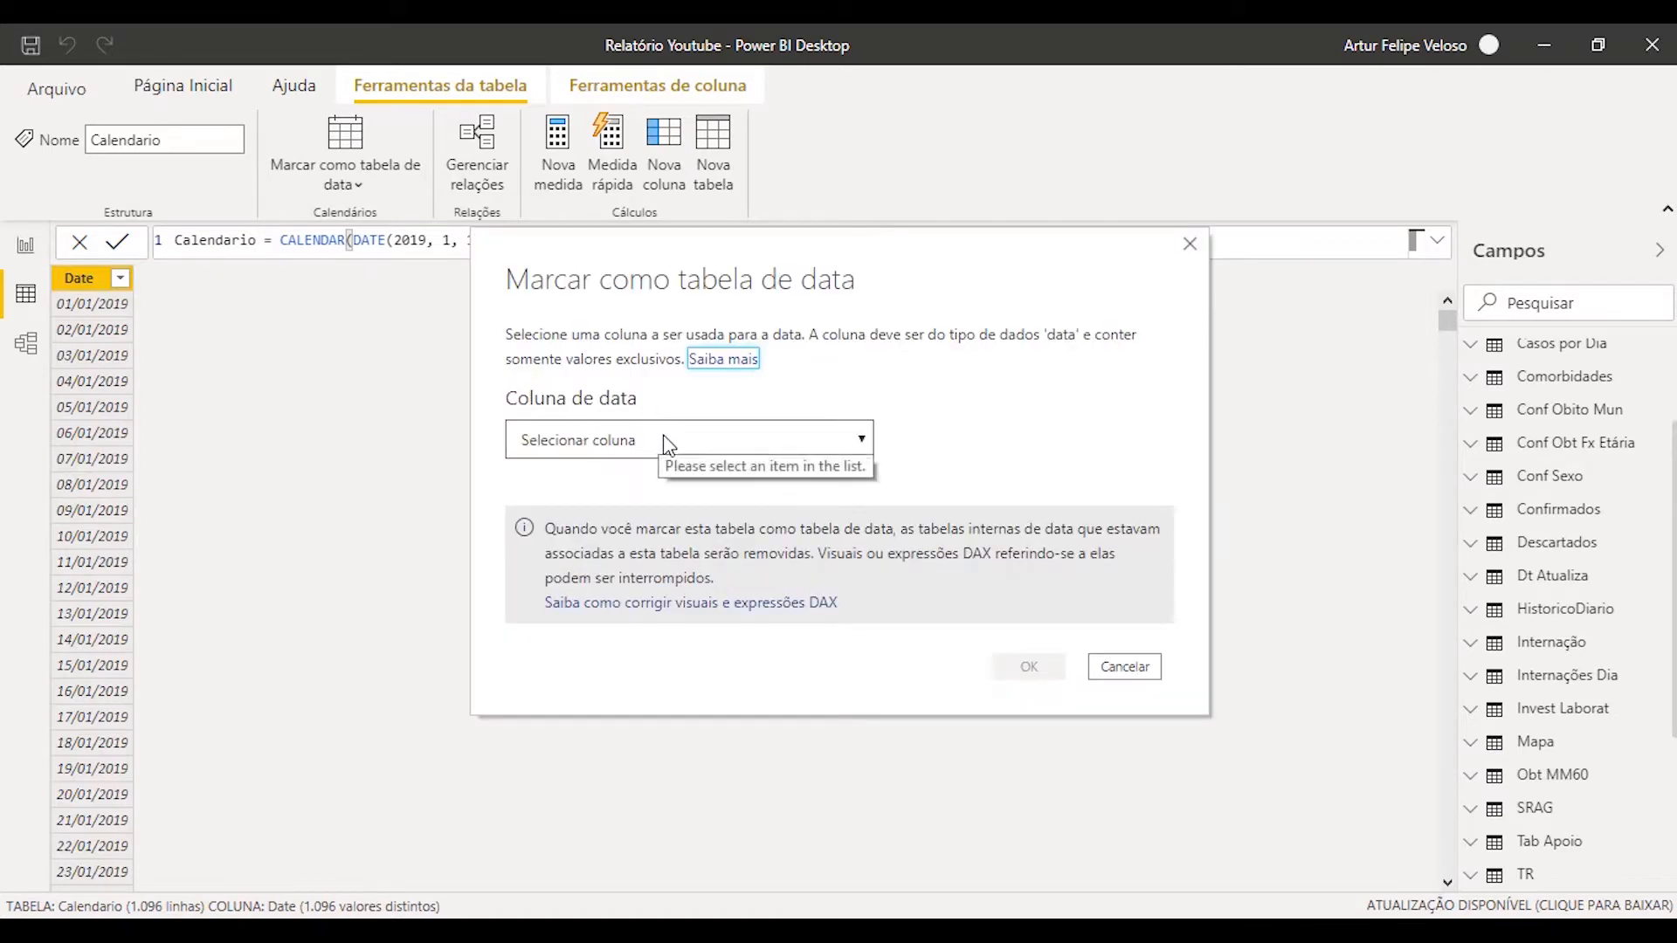
{"action": "left_click", "coordinate": [666, 444]}
{"action": "left_click", "coordinate": [606, 486]}
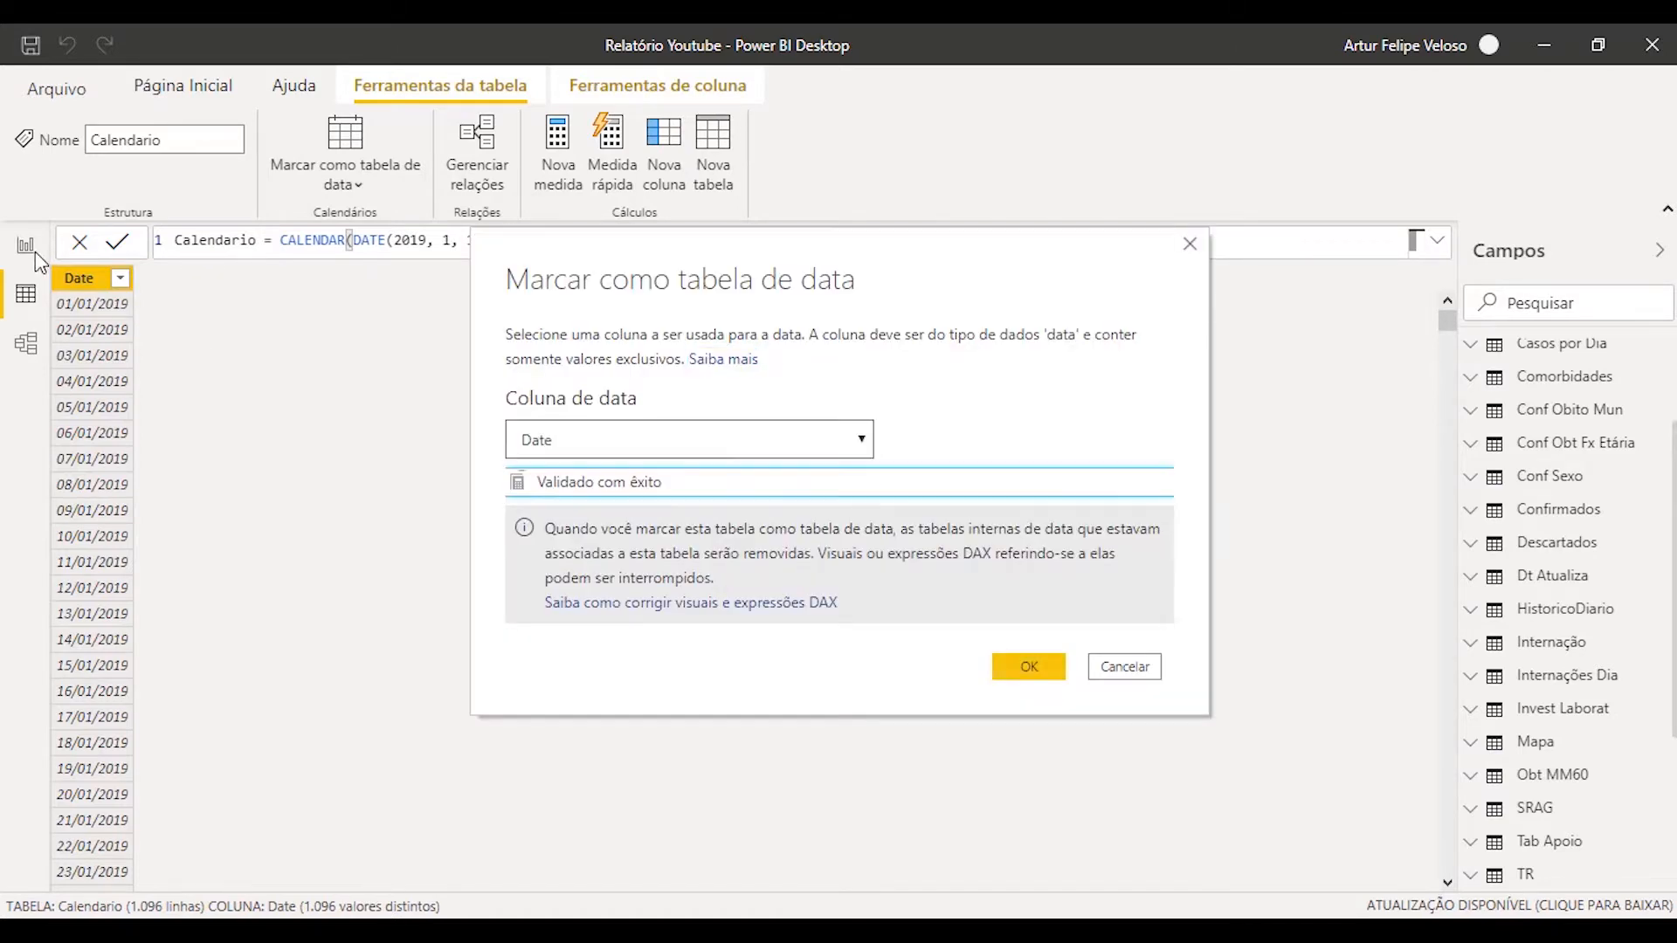
{"action": "left_click", "coordinate": [1031, 668]}
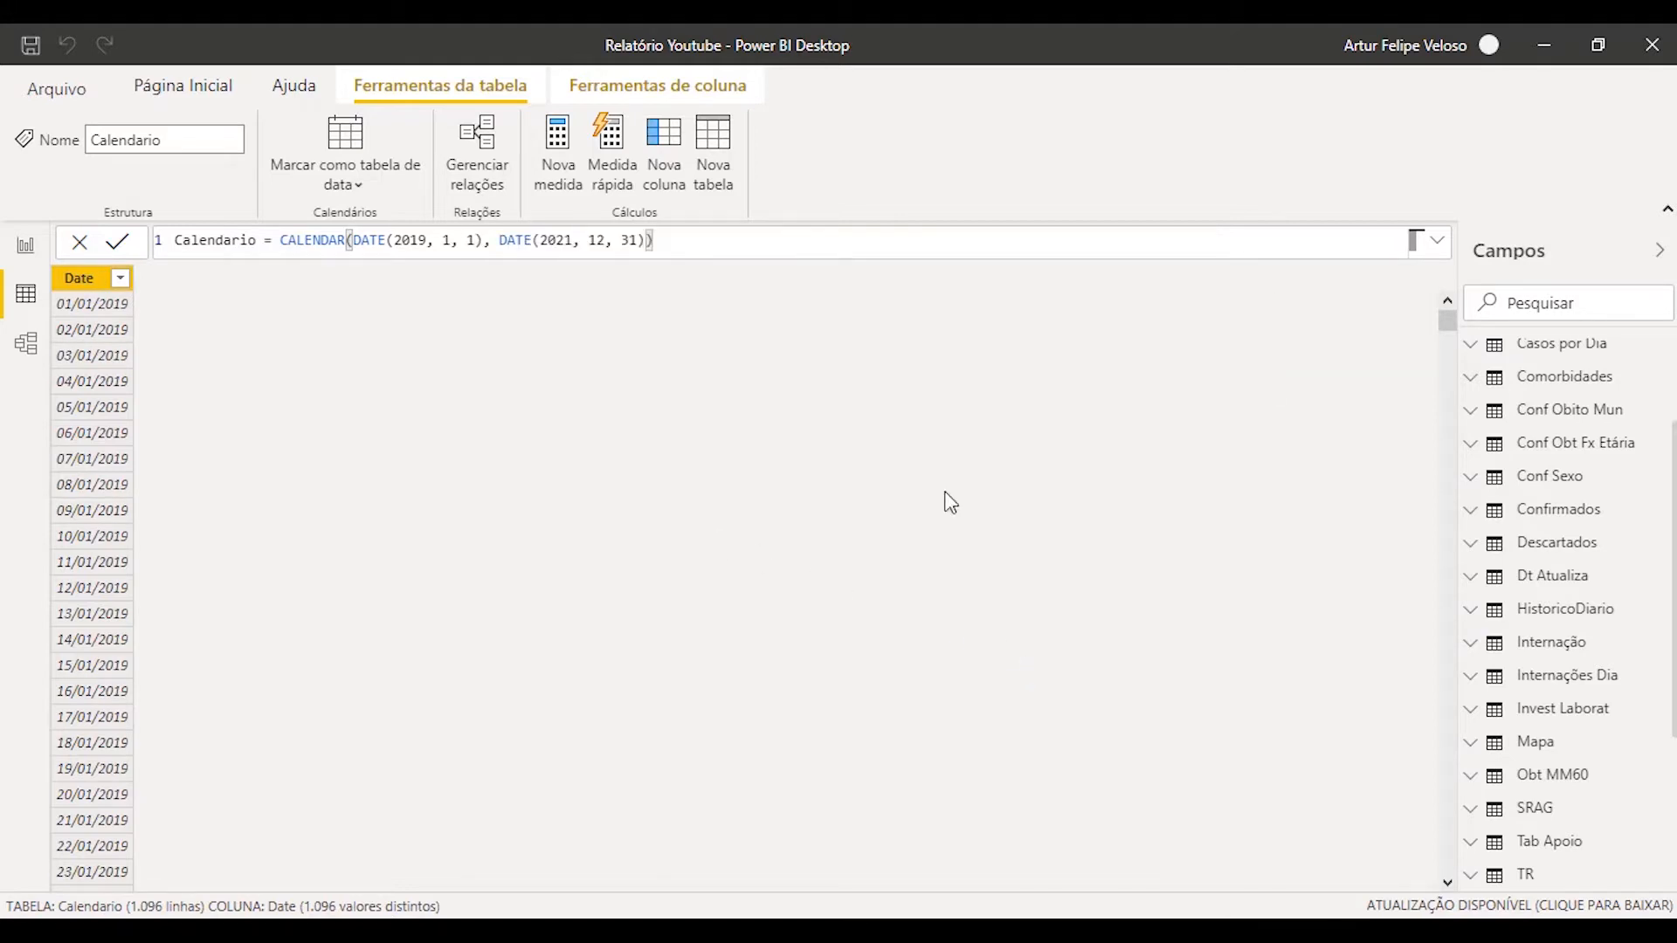
- Rename the Date column of the Calendario table to Data
{"action": "scroll", "coordinate": [1531, 555], "scroll_direction": "up", "scroll_amount": 3}
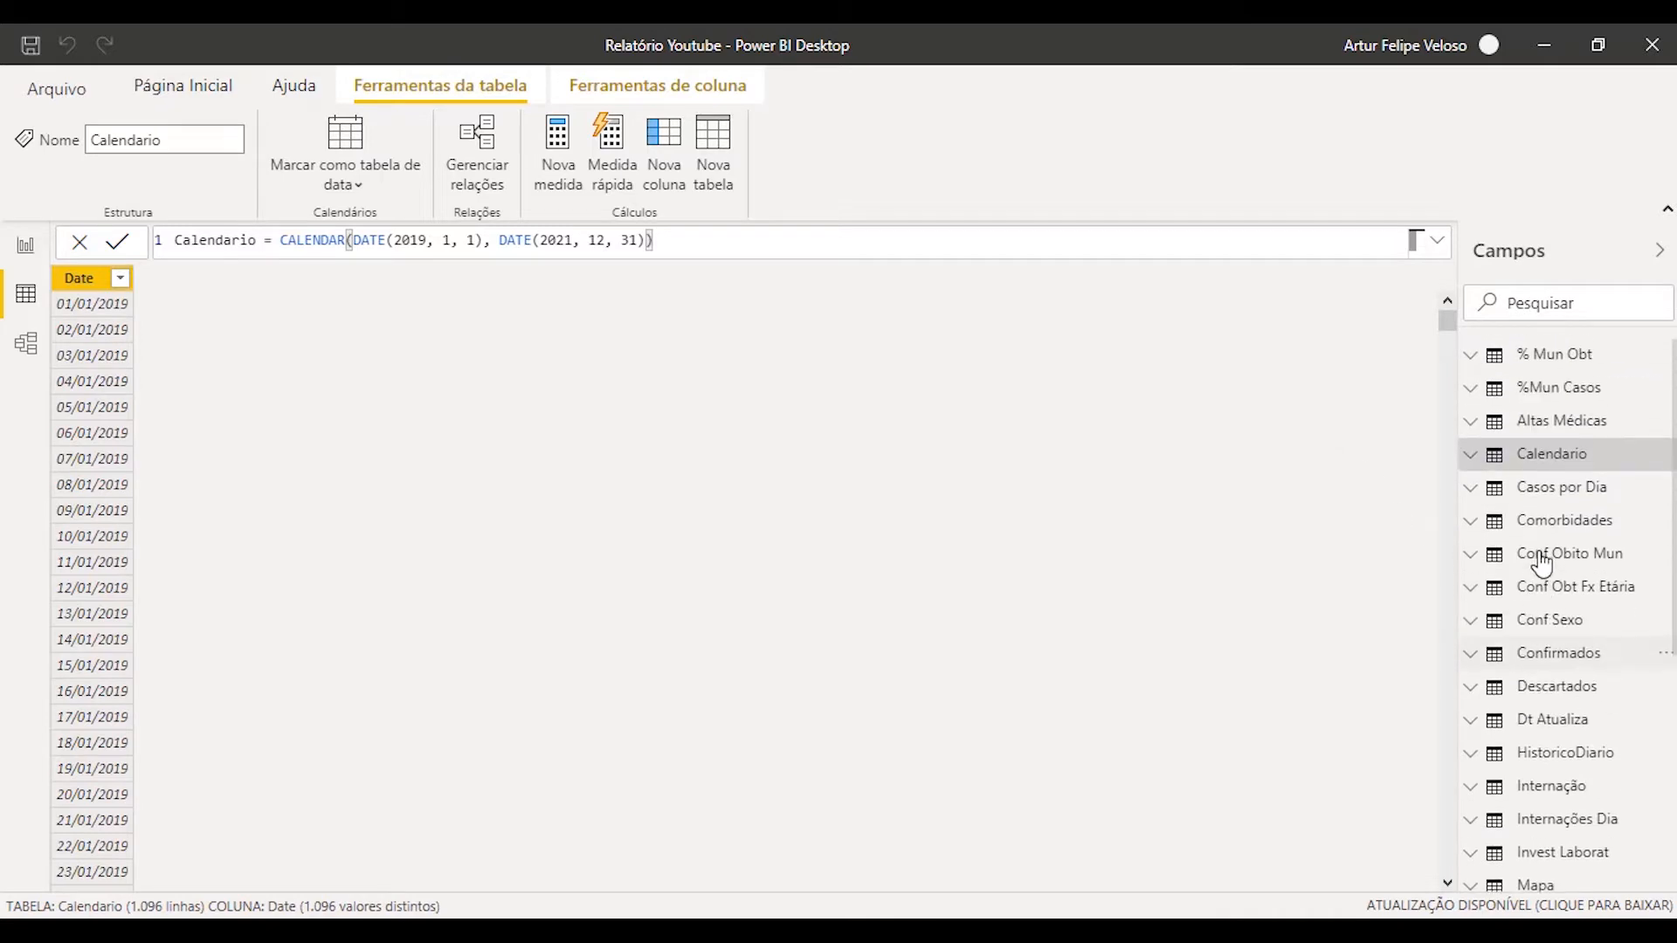
{"action": "left_click", "coordinate": [1498, 467]}
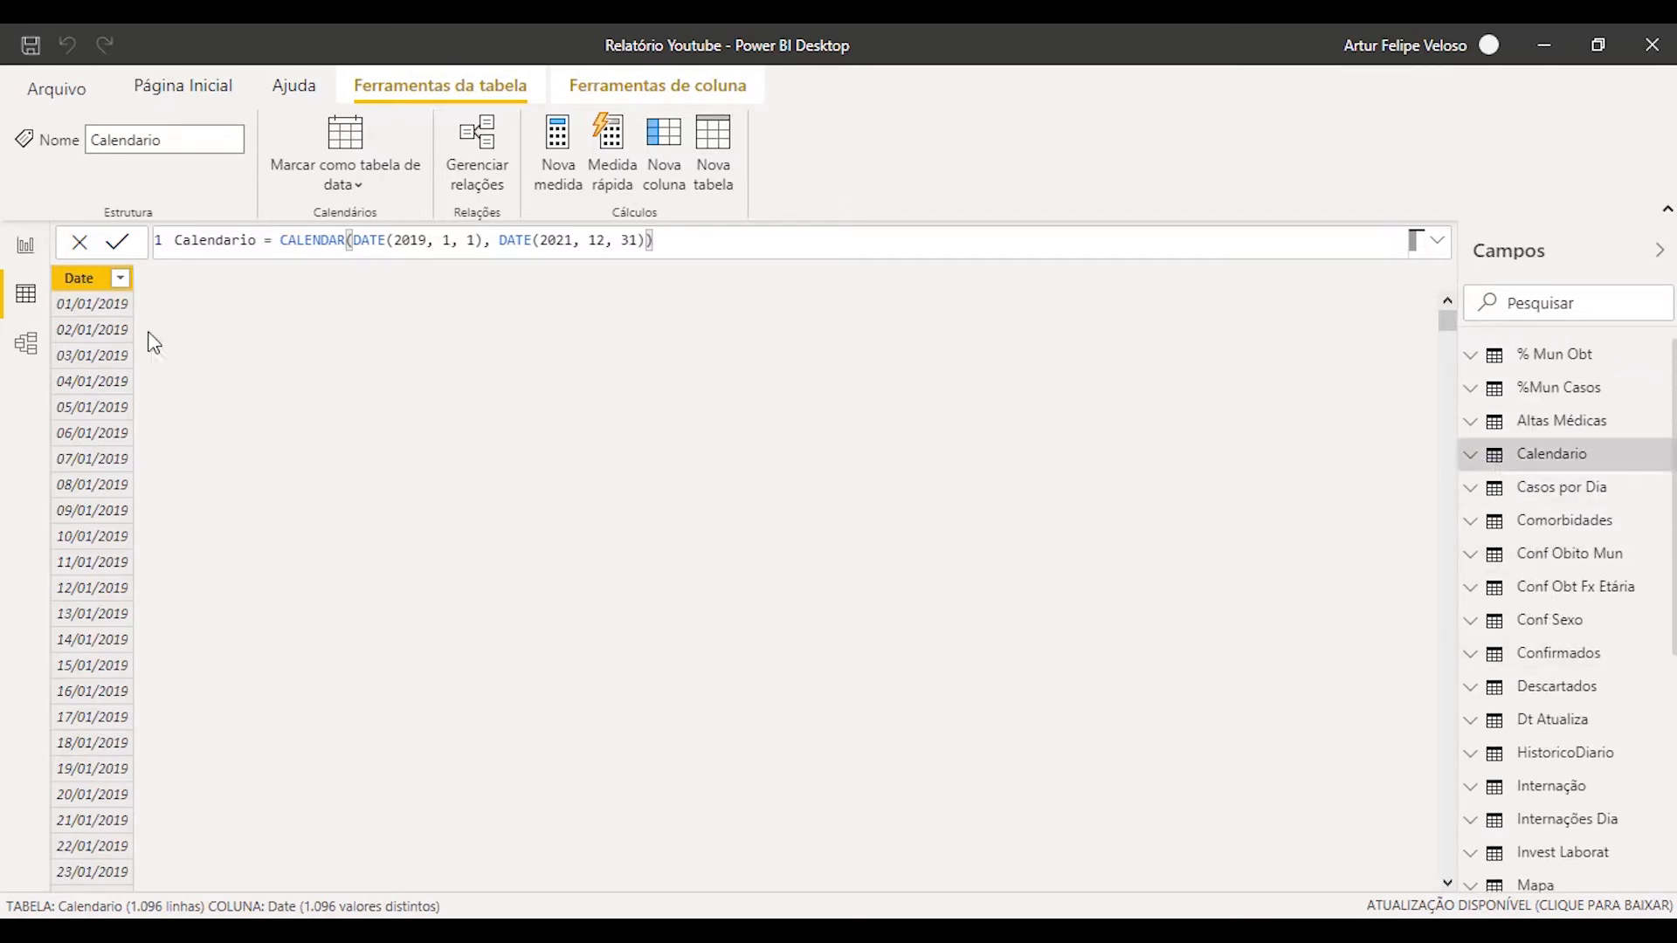
{"action": "double_click", "coordinate": [89, 285]}
{"action": "type", "text": "Data"}
{"action": "key", "text": "Escape"}
- Switch to the Google Docs document "Power BI Aplicado a Saúde - Funções DAX" to consult its date functions table
{"action": "left_click", "coordinate": [452, 931]}
{"action": "left_click", "coordinate": [528, 876]}
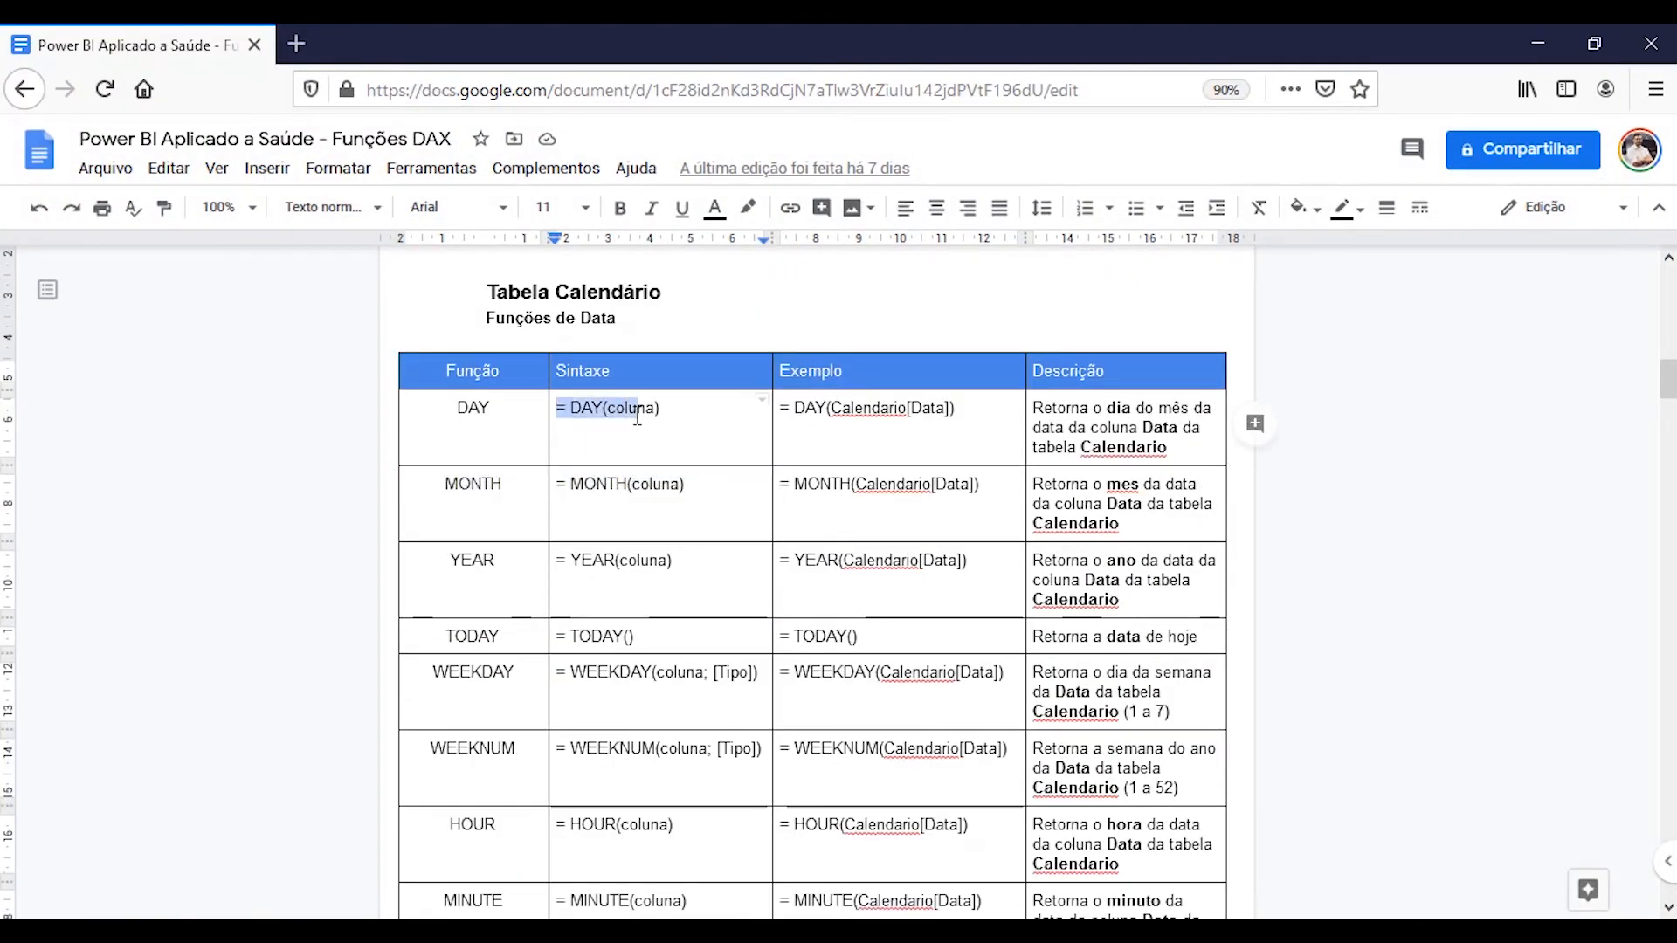
- Switch back to Power BI Desktop and start a new calculated column named Dia in the Calendario table
{"action": "left_click", "coordinate": [1535, 42]}
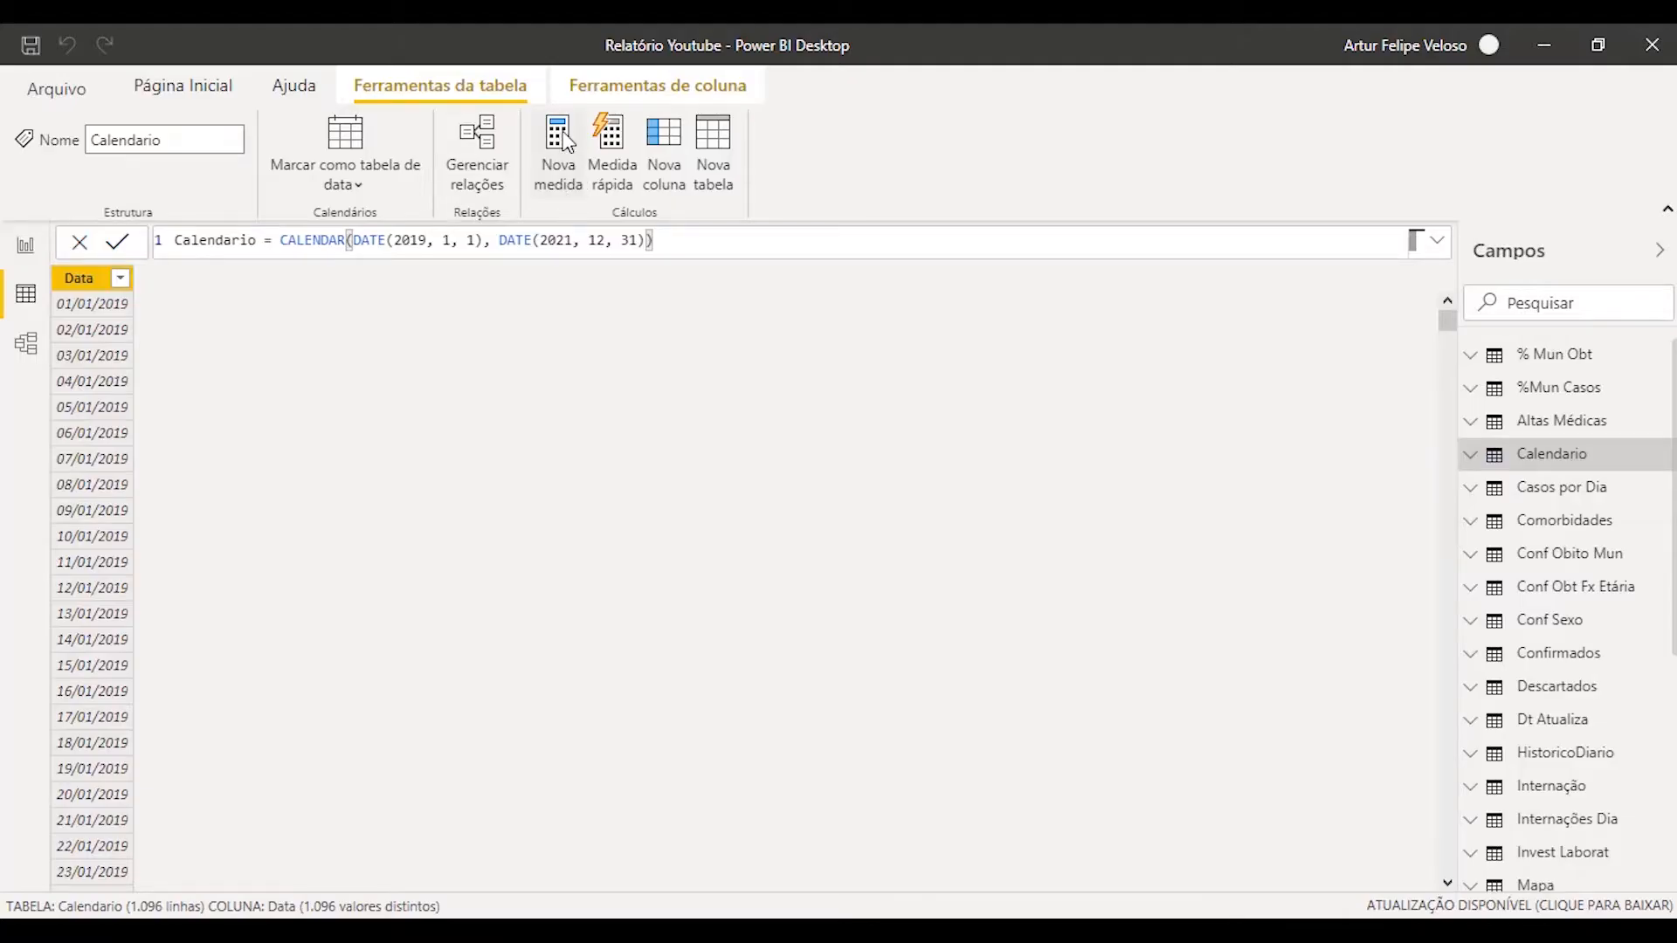
{"action": "left_click", "coordinate": [668, 139]}
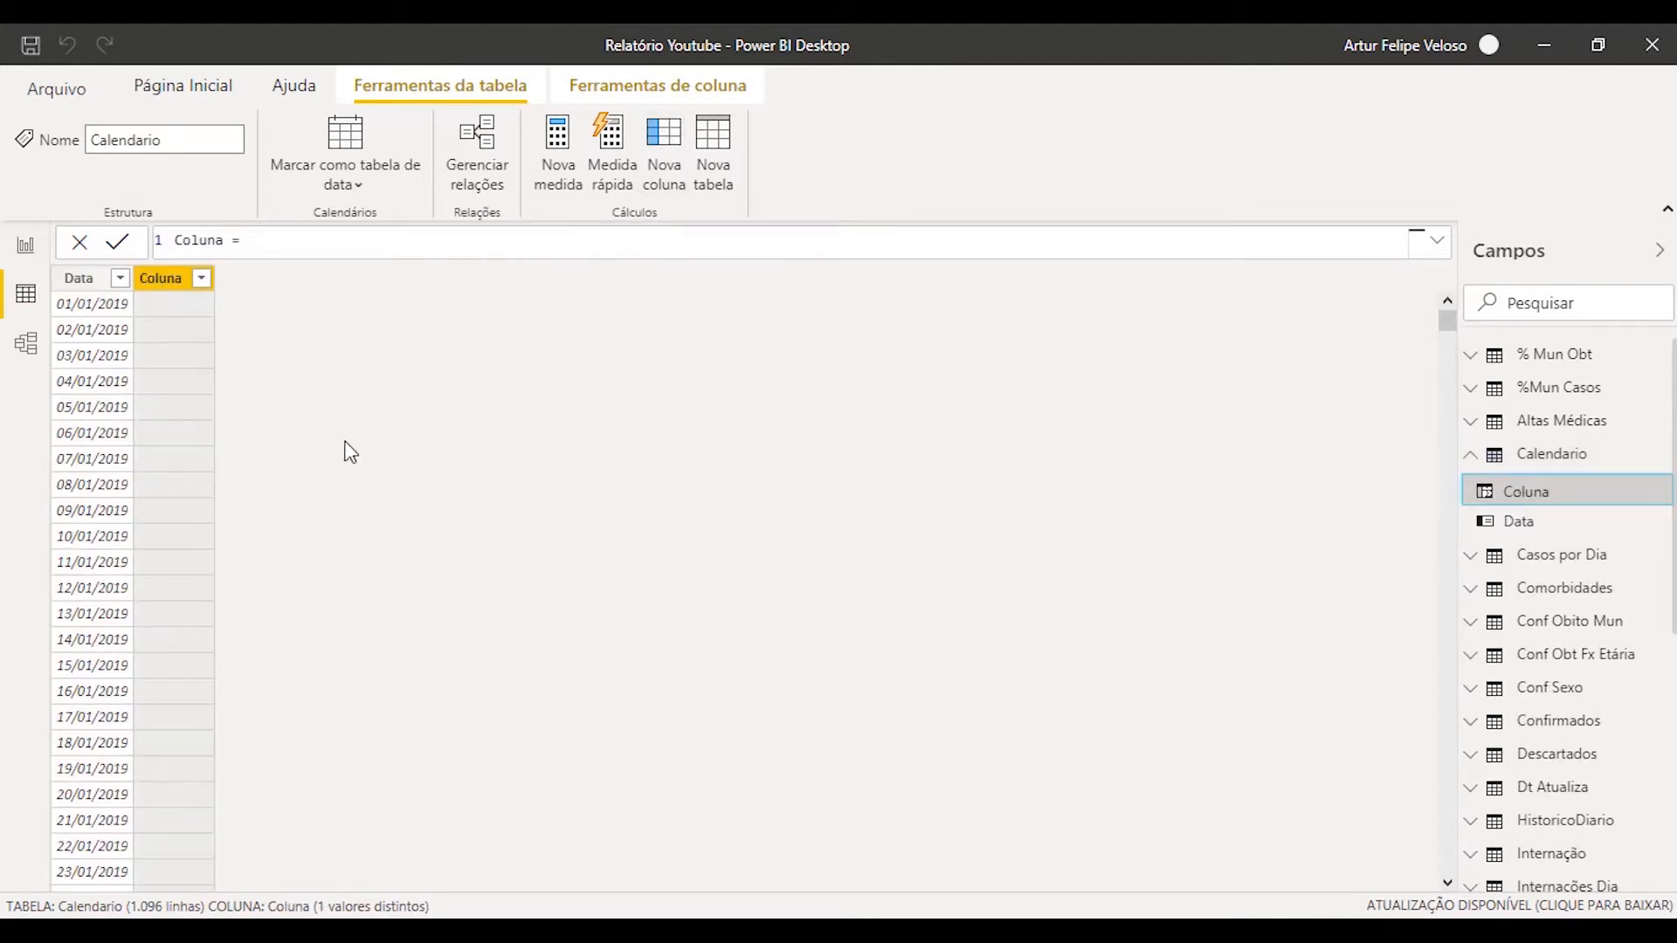
{"action": "double_click", "coordinate": [188, 239]}
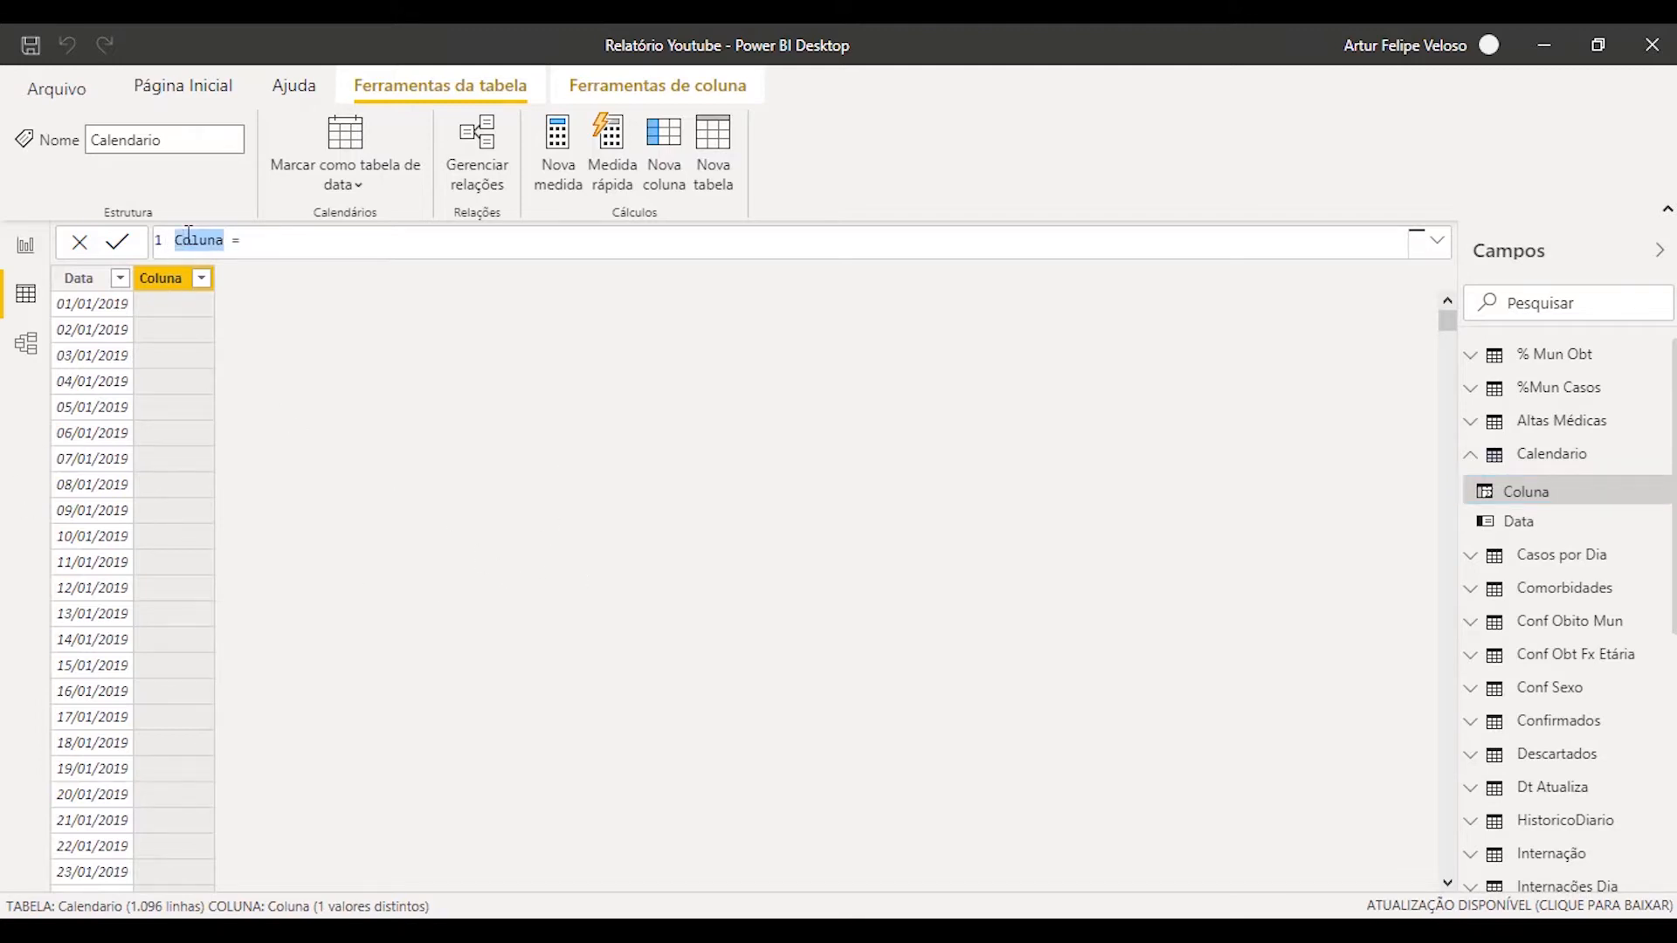
{"action": "type", "text": "Dia"}
{"action": "key", "text": "Delete"}
{"action": "key", "text": "Right"}
{"action": "key", "text": "Right"}
{"action": "key", "text": "Right"}
- Define the Dia column with the formula DAY(Calendario[Data]) and commit it
{"action": "type", "text": "DAY("}
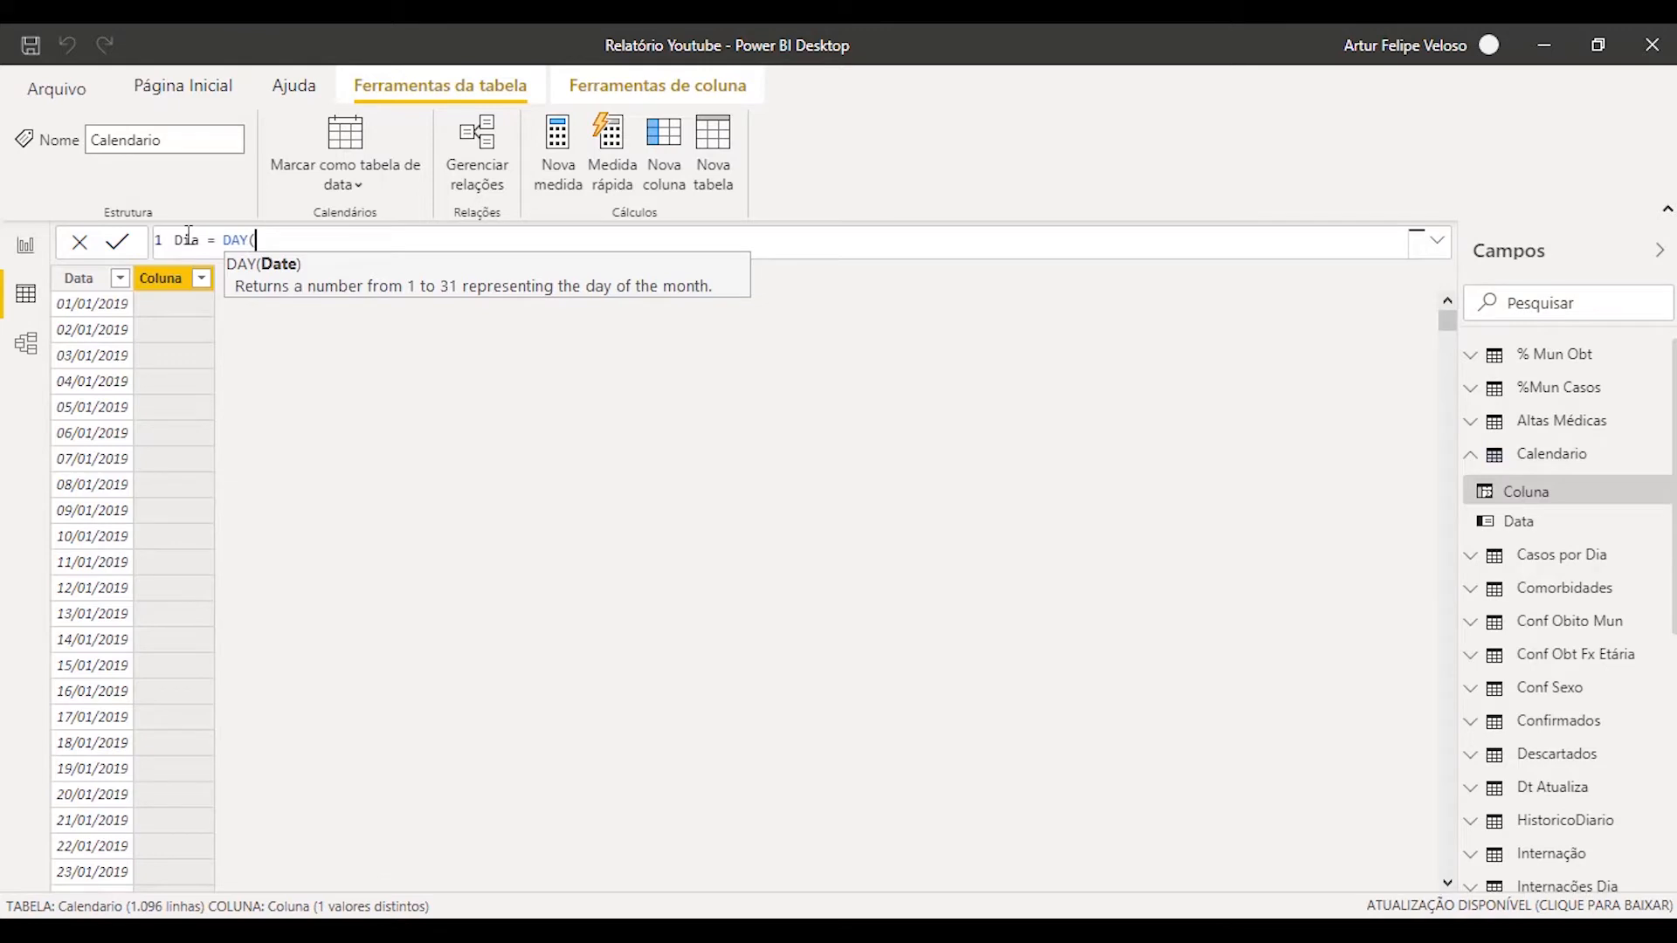
{"action": "type", "text": "da"}
{"action": "type", "text": "ta"}
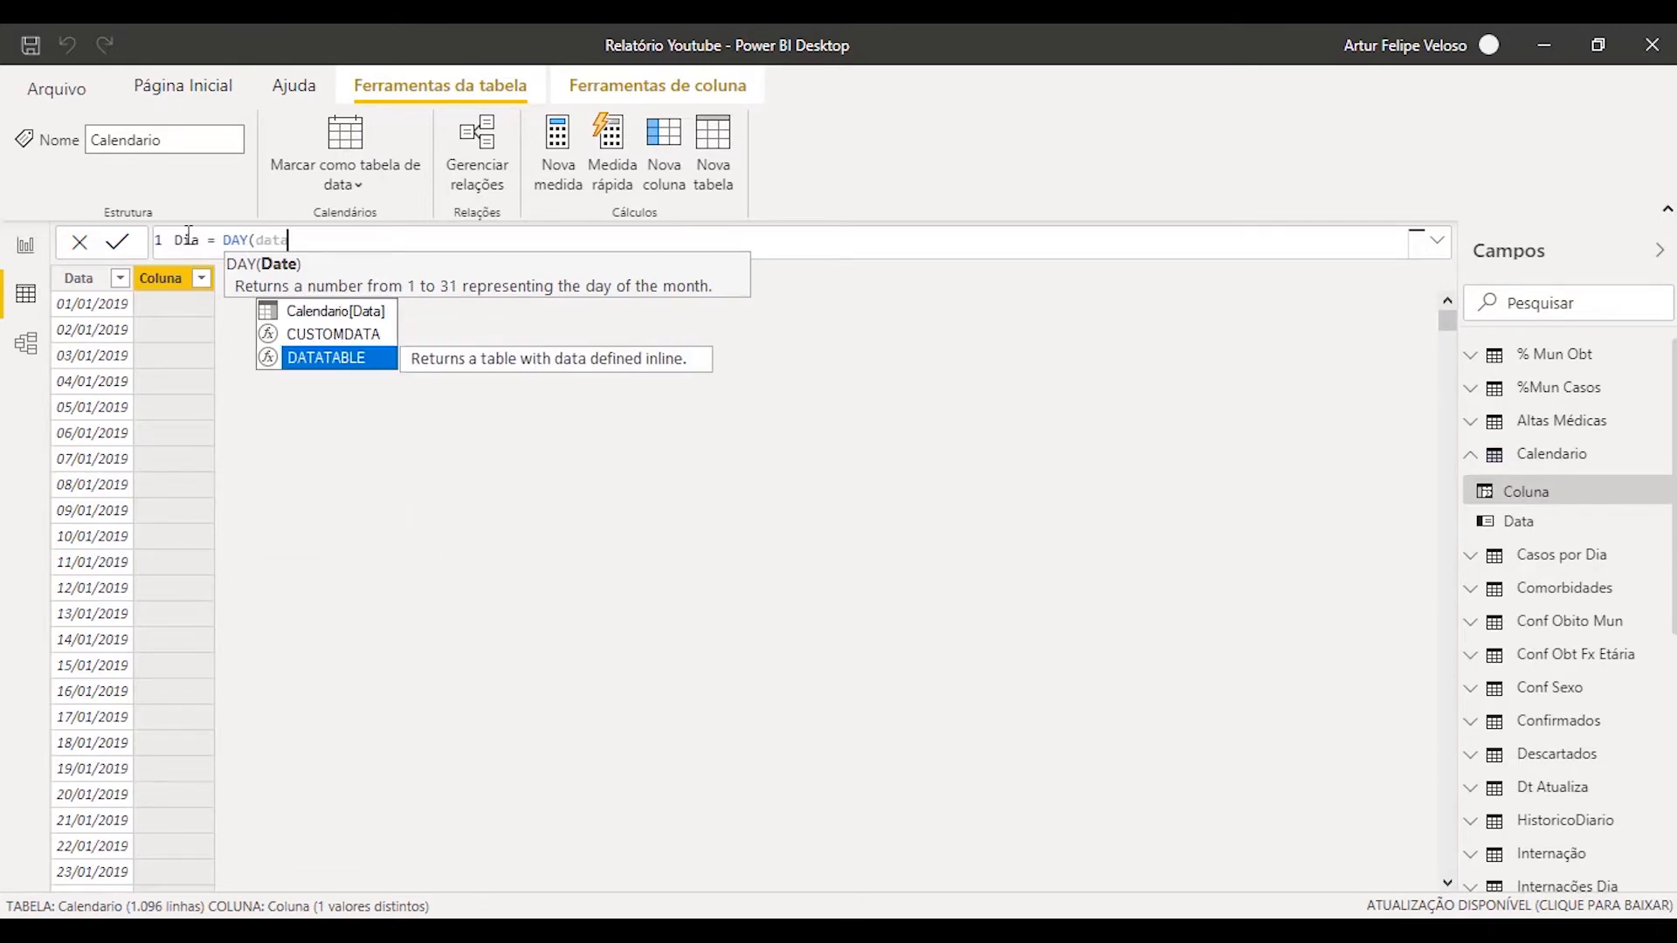
{"action": "key", "text": "Up"}
{"action": "key", "text": "Up"}
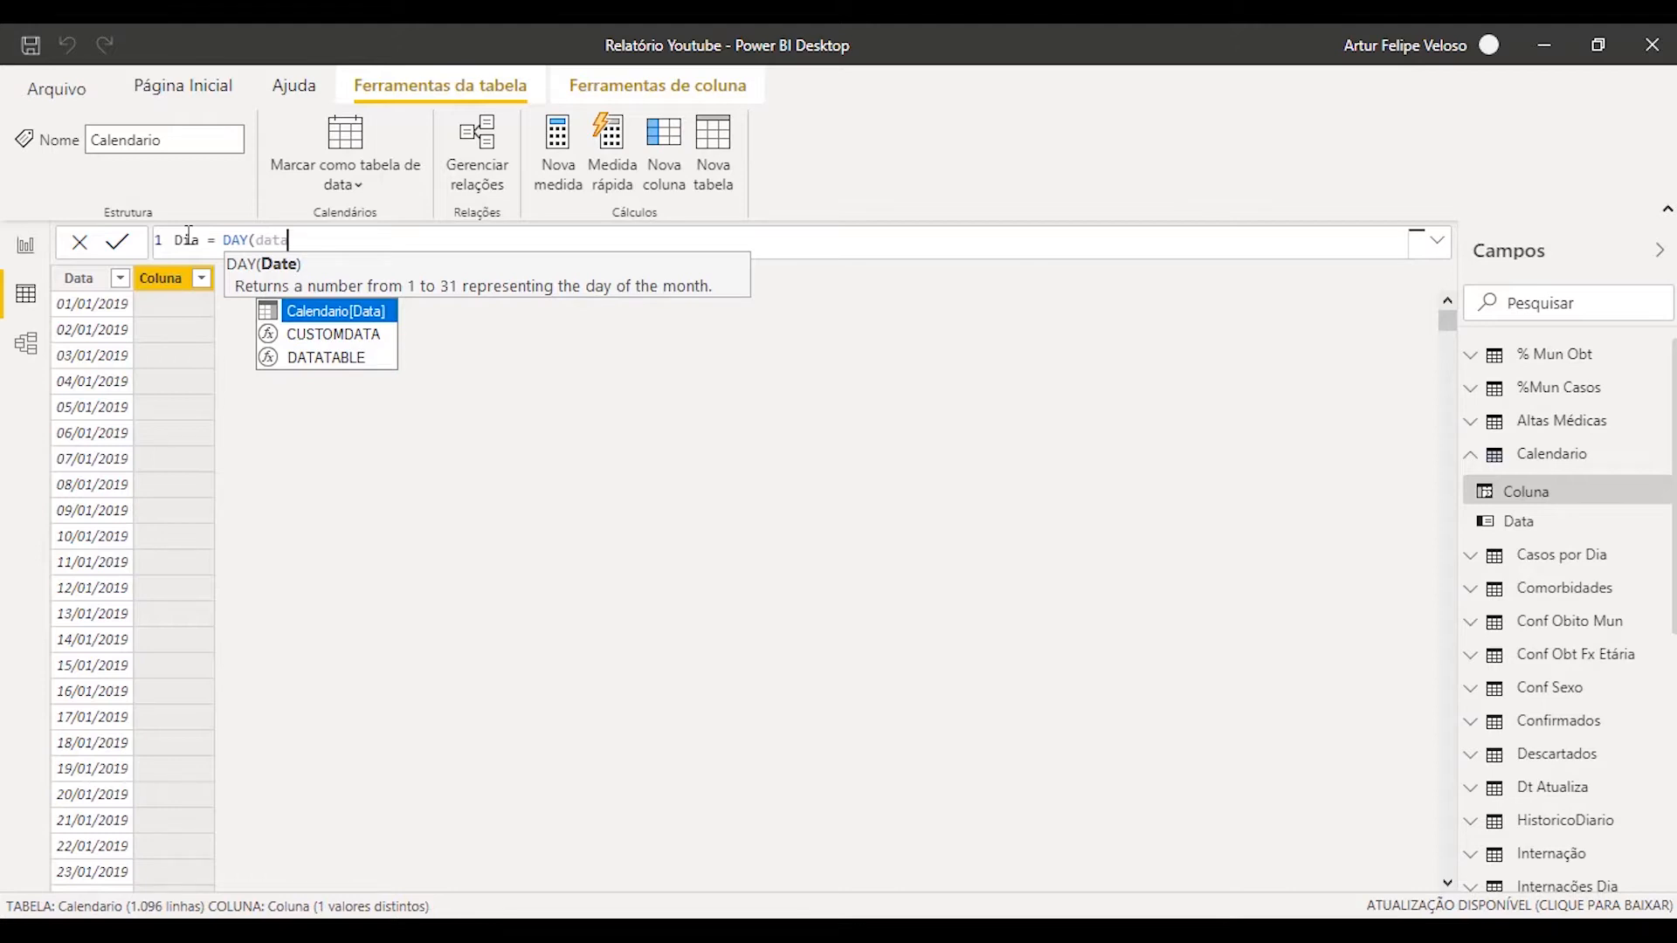
{"action": "key", "text": "Tab"}
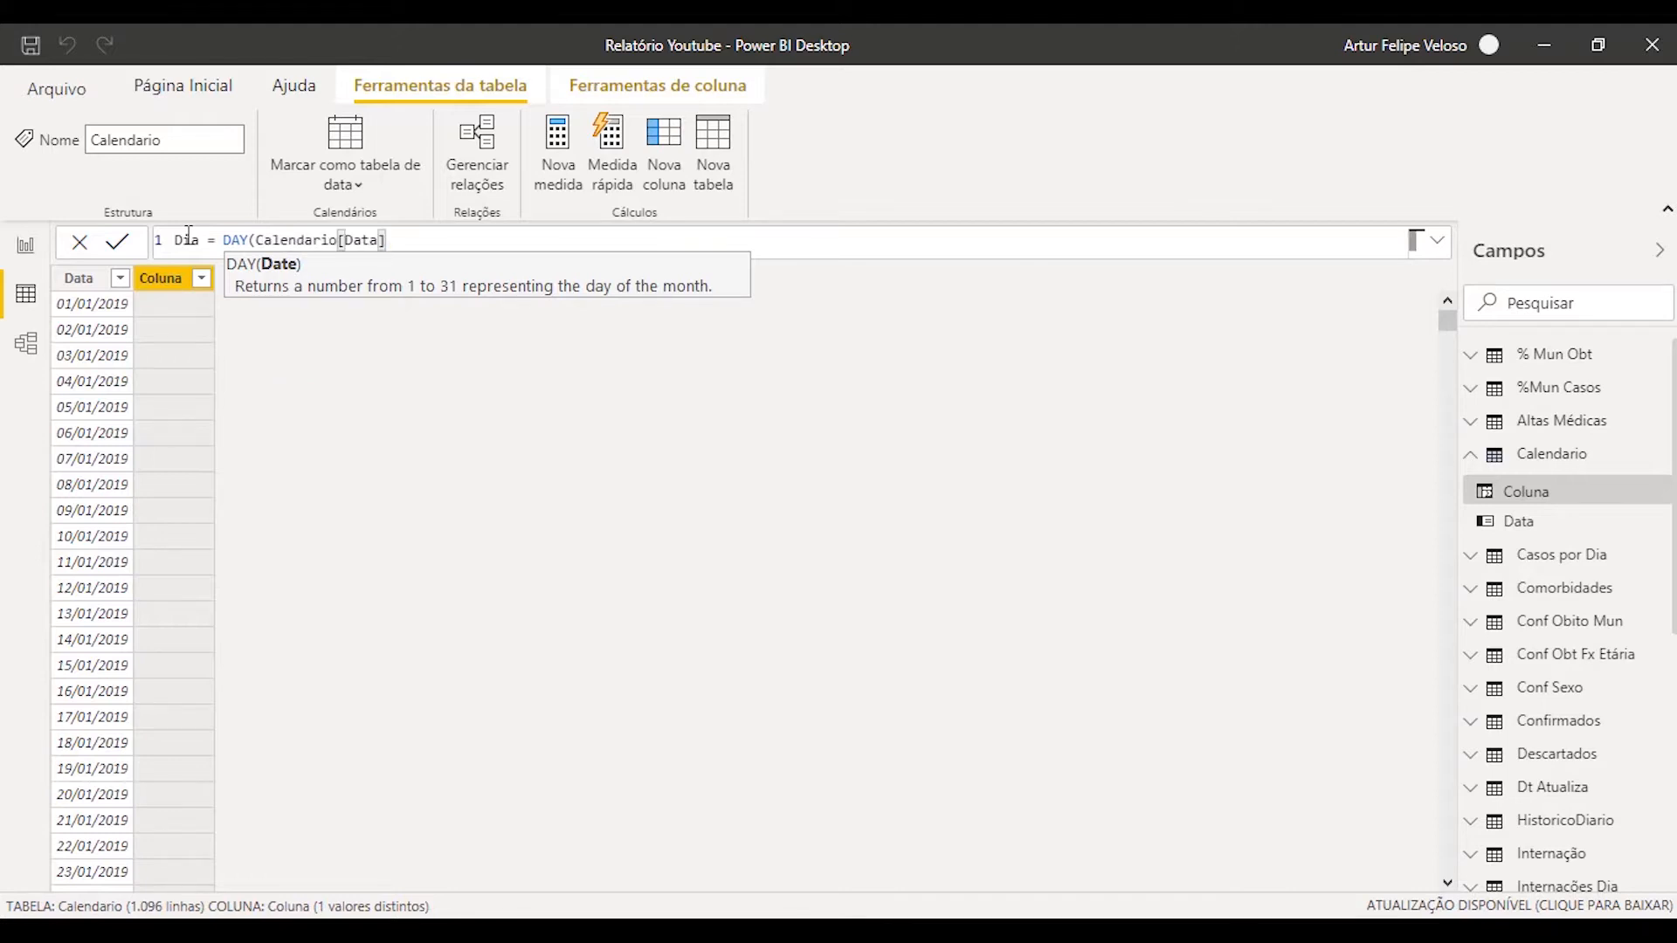
{"action": "type", "text": ")"}
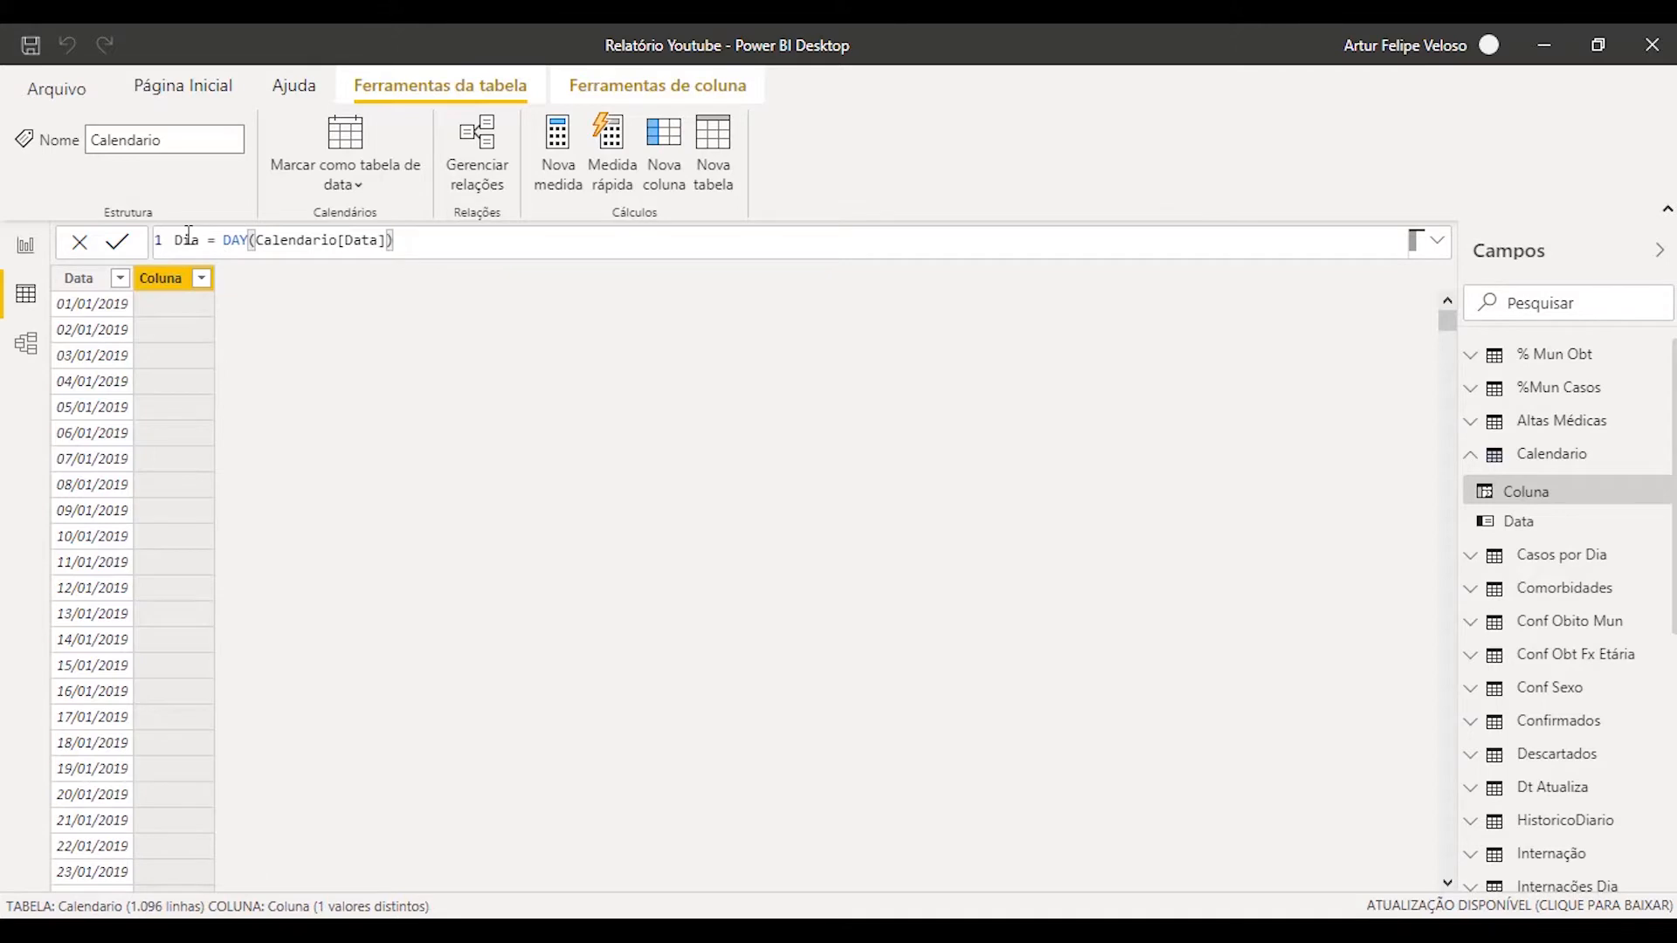
{"action": "key", "text": "Return"}
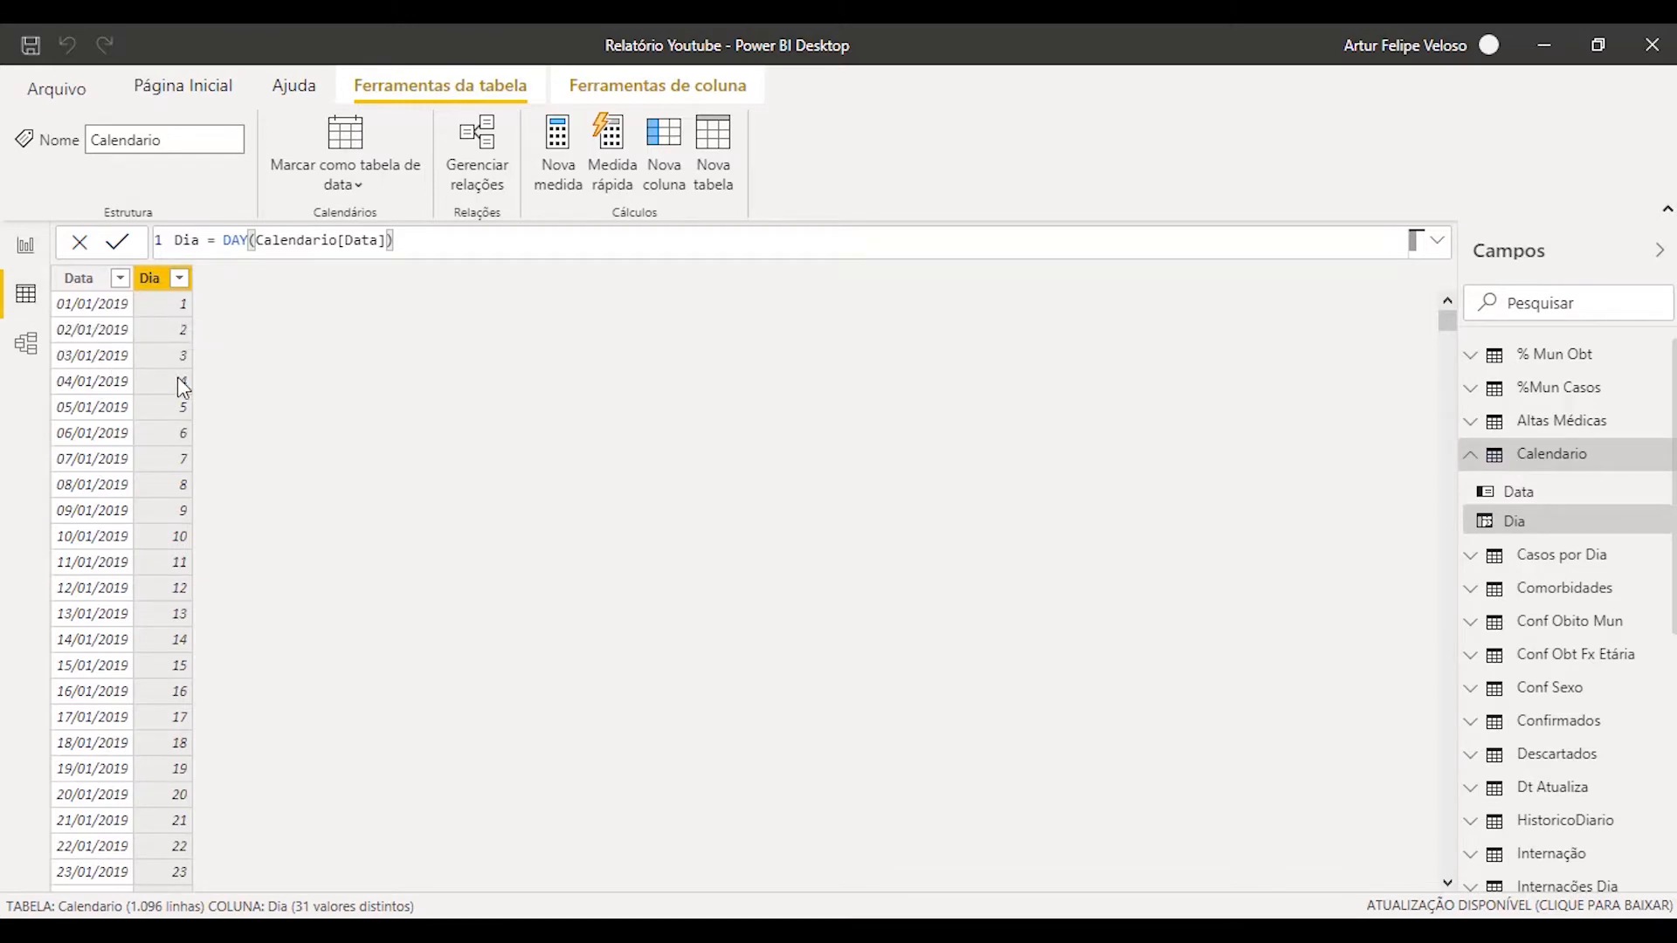
- Check the Dia values against the dates and start another calculated column named Mes in the Calendario table
{"action": "scroll", "coordinate": [184, 425], "scroll_direction": "down", "scroll_amount": 2}
{"action": "scroll", "coordinate": [182, 425], "scroll_direction": "down", "scroll_amount": 20}
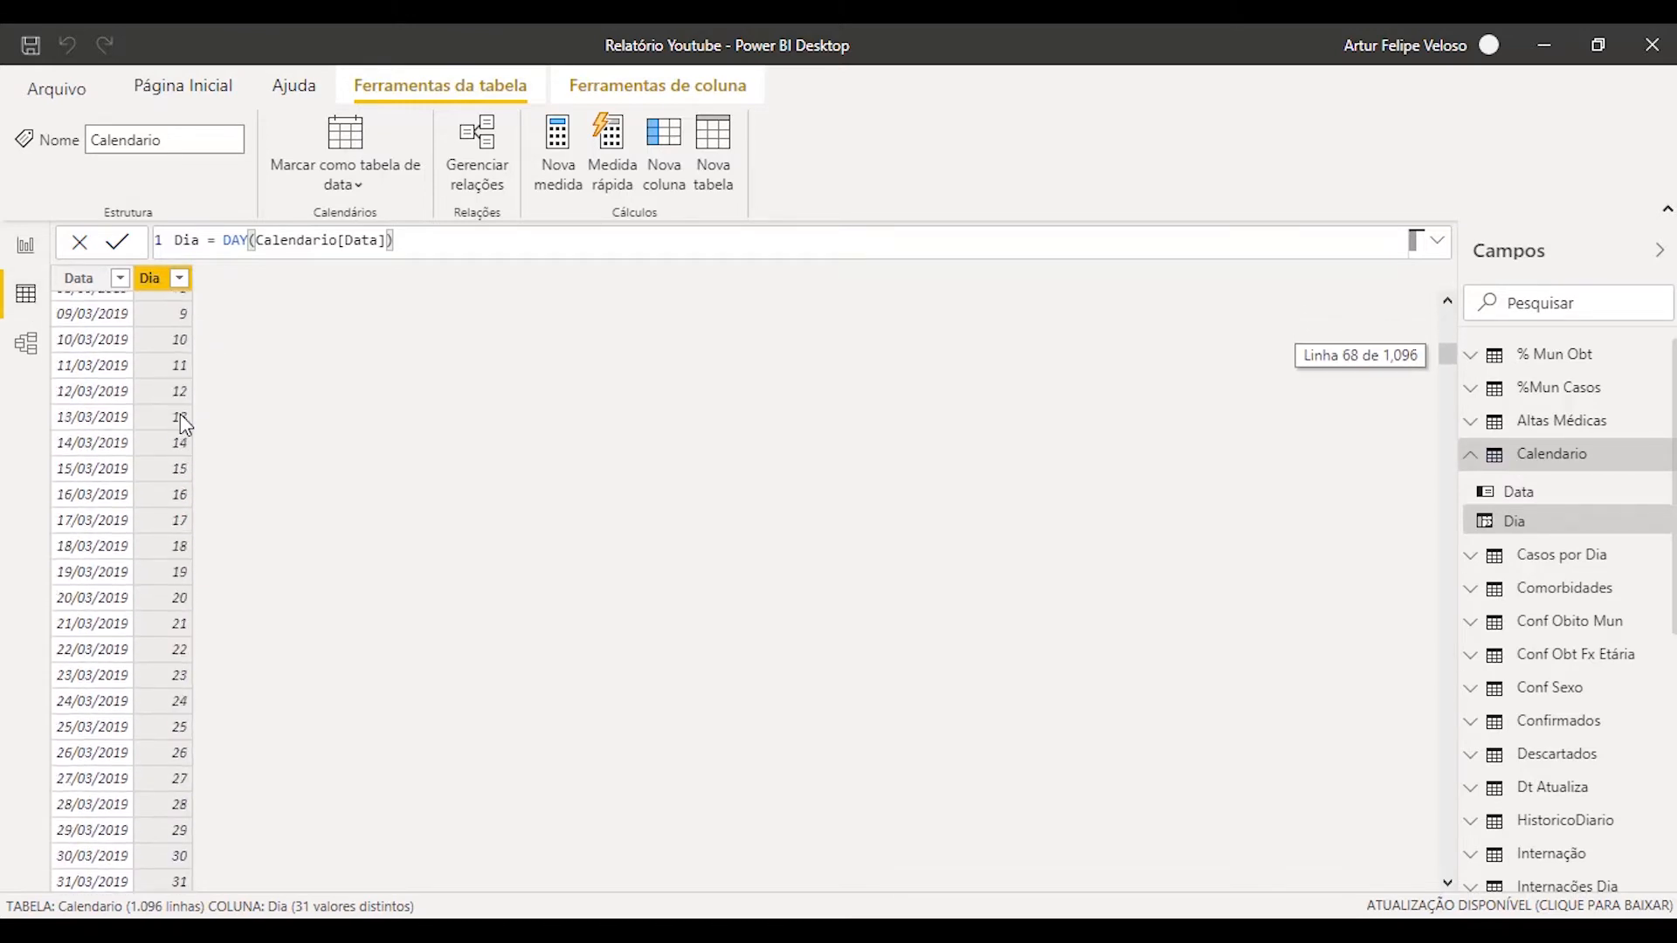
{"action": "scroll", "coordinate": [180, 413], "scroll_direction": "up", "scroll_amount": 20}
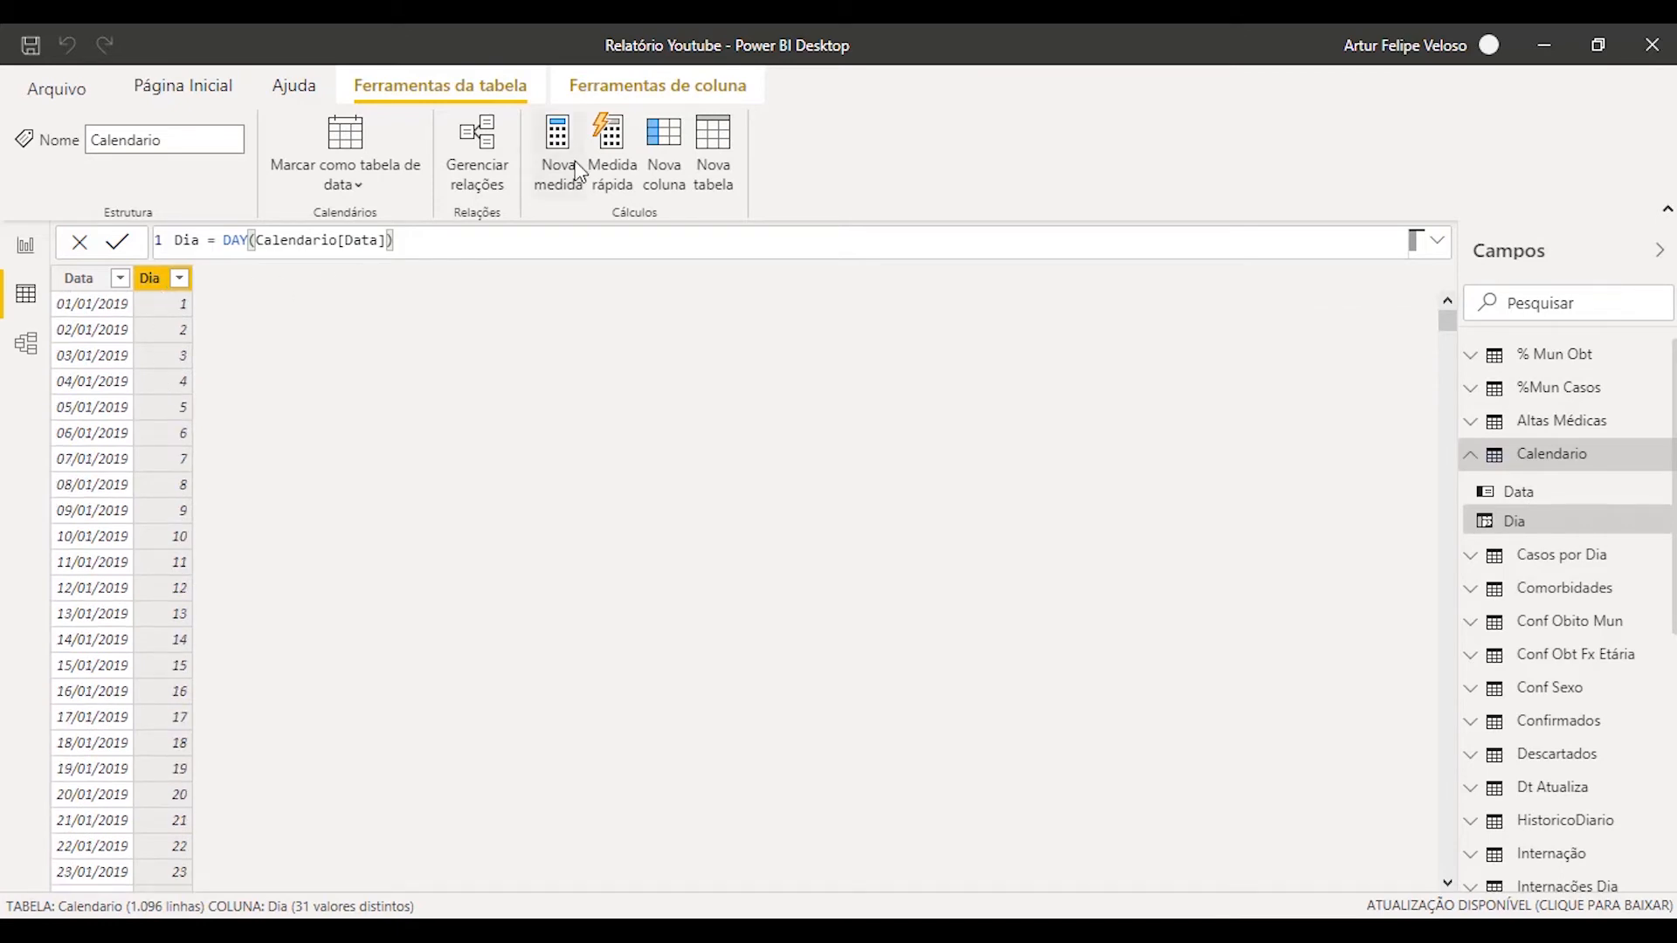
{"action": "left_click", "coordinate": [666, 144]}
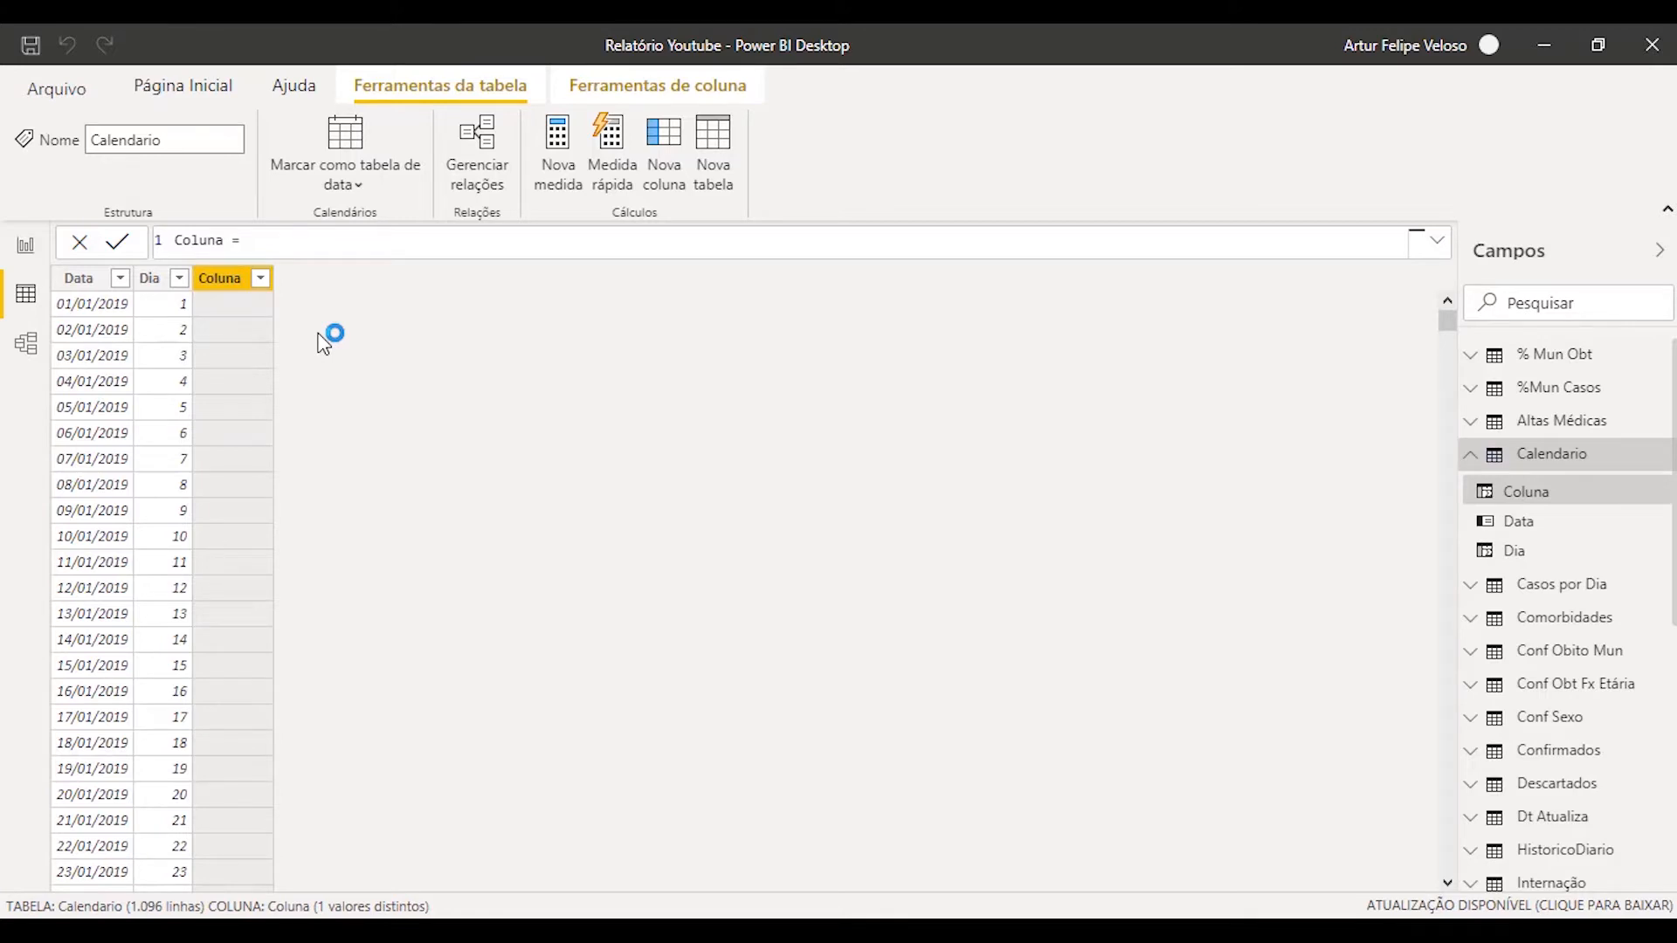
{"action": "double_click", "coordinate": [200, 240]}
{"action": "type", "text": "Mes"}
{"action": "key", "text": "Right"}
{"action": "key", "text": "Right"}
{"action": "key", "text": "Right"}
- Define the Mes column with the formula MONTH(Calendario[Data]) and commit it
{"action": "type", "text": "MON"}
{"action": "key", "text": "Tab"}
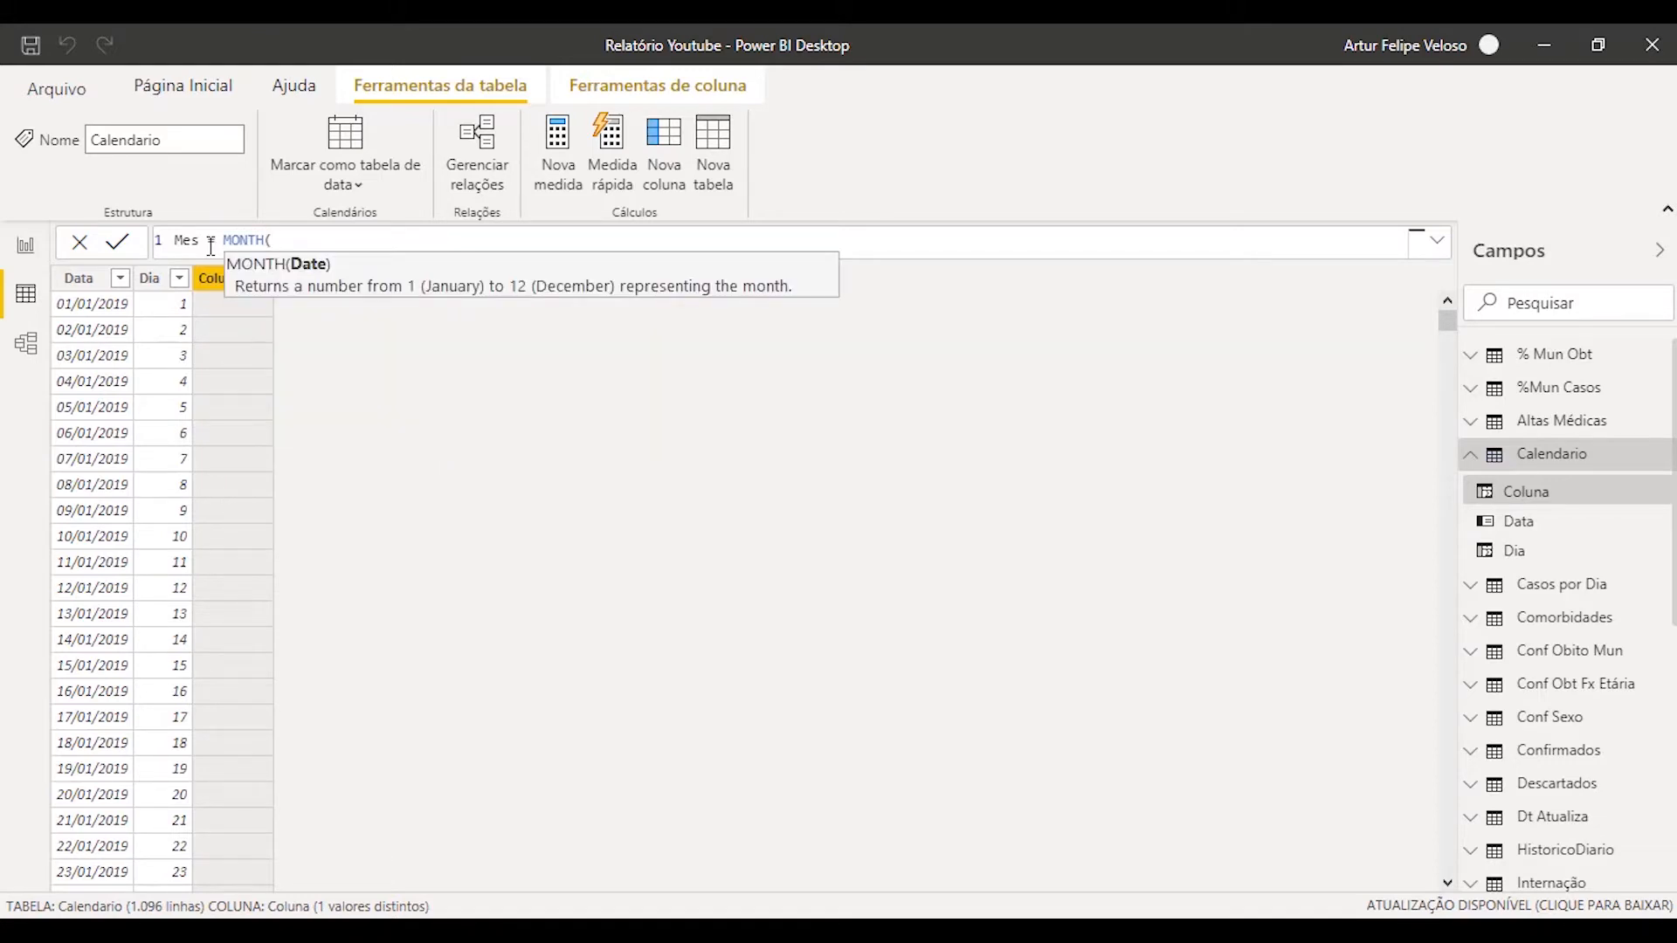
{"action": "type", "text": "data"}
{"action": "key", "text": "Up"}
{"action": "key", "text": "Up"}
{"action": "key", "text": "Tab"}
{"action": "type", "text": ")"}
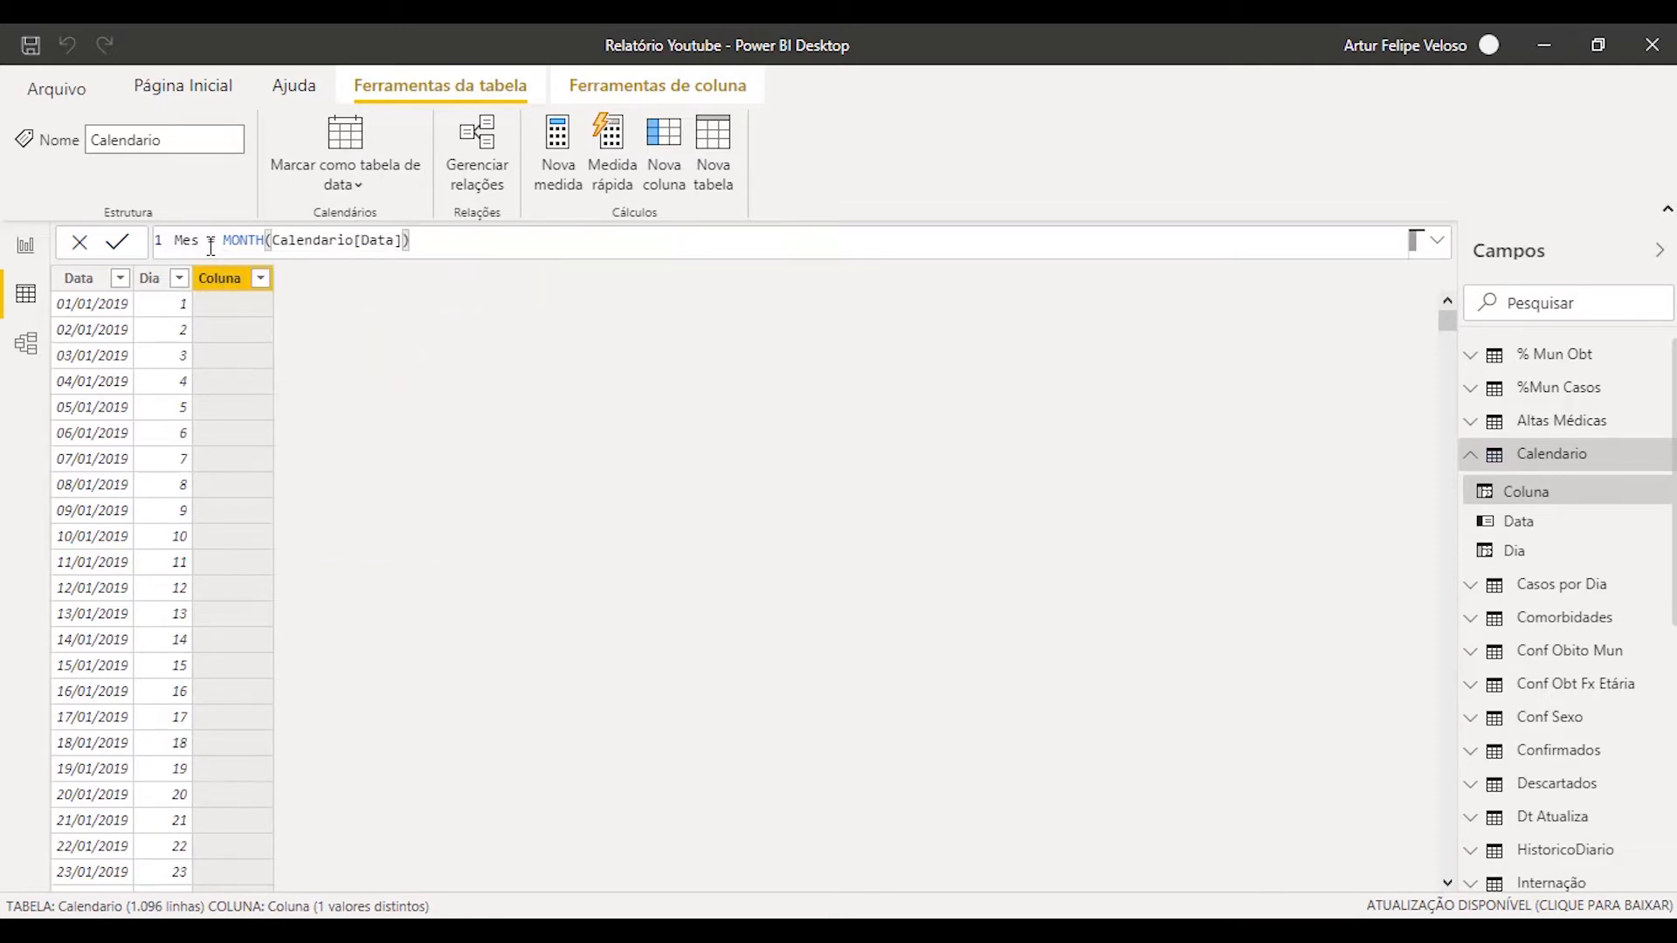
{"action": "key", "text": "Return"}
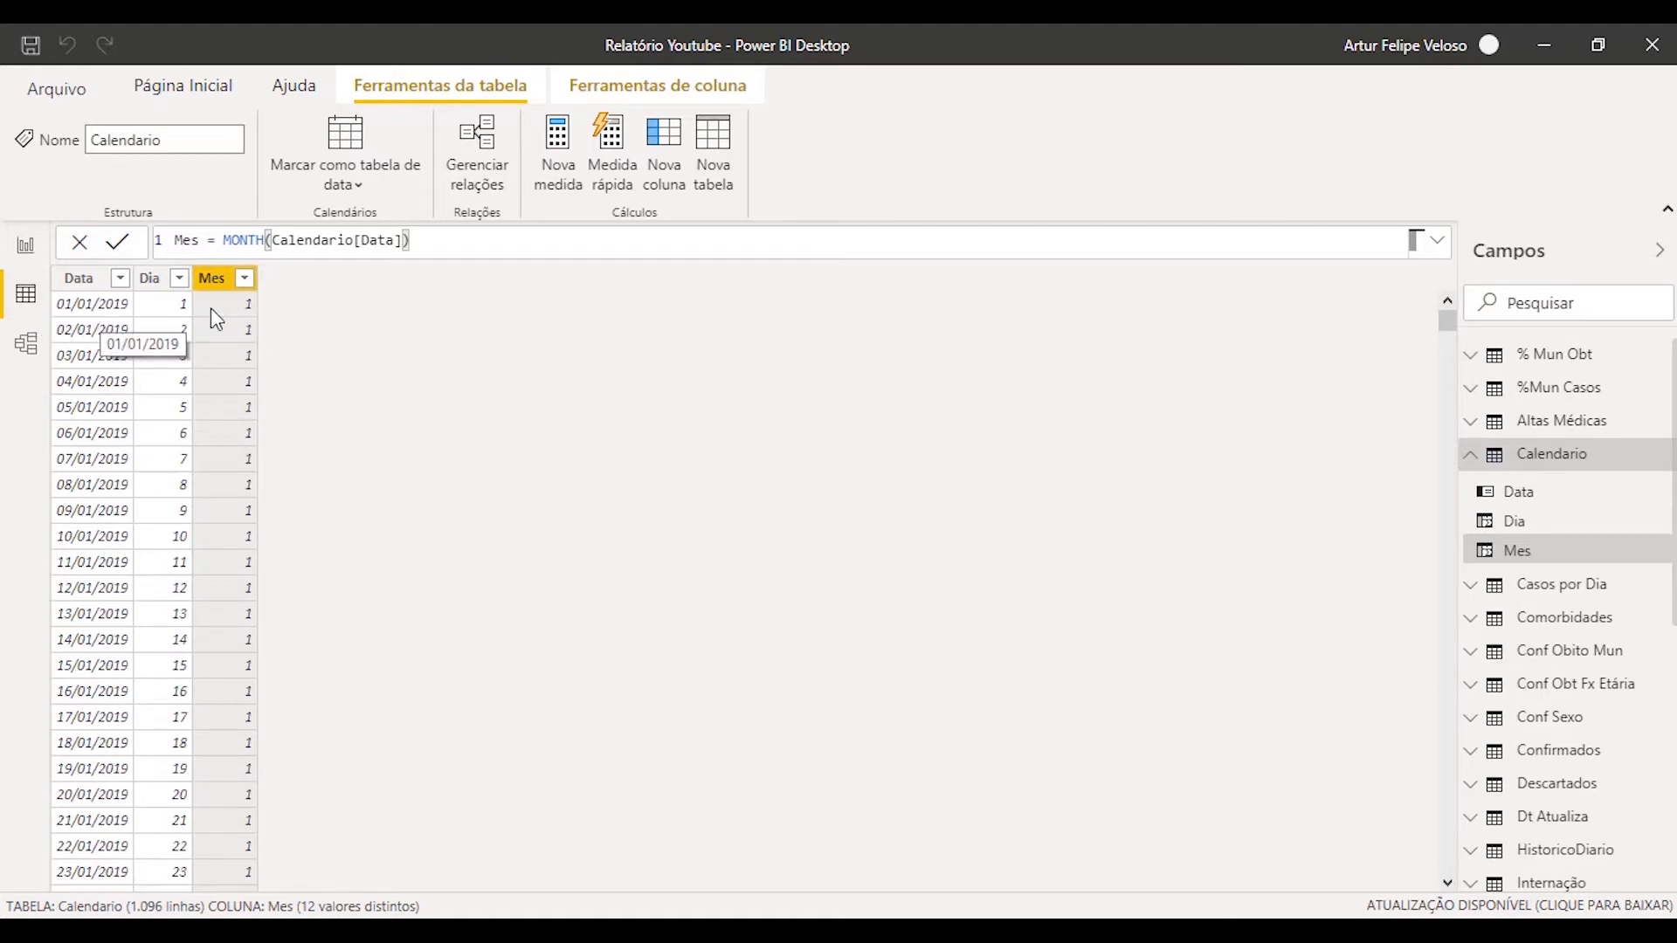
- Check the Mes values at the change from January to February and start a new calculated column named Ano
{"action": "scroll", "coordinate": [92, 384], "scroll_direction": "down", "scroll_amount": 10}
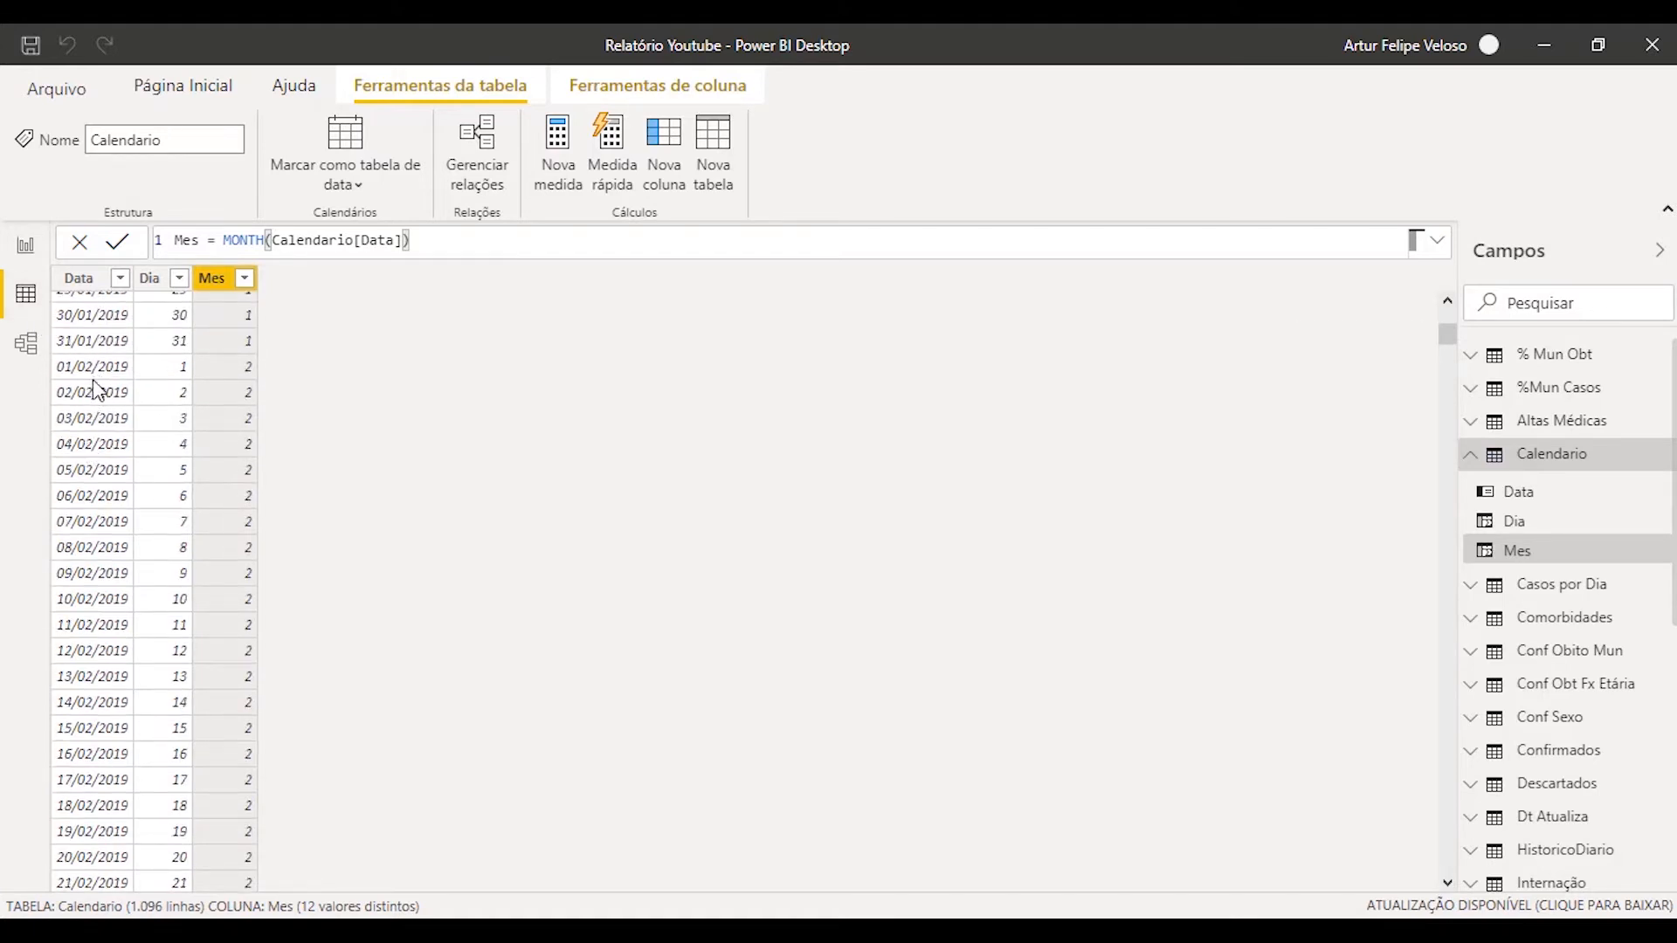
{"action": "left_click", "coordinate": [122, 376]}
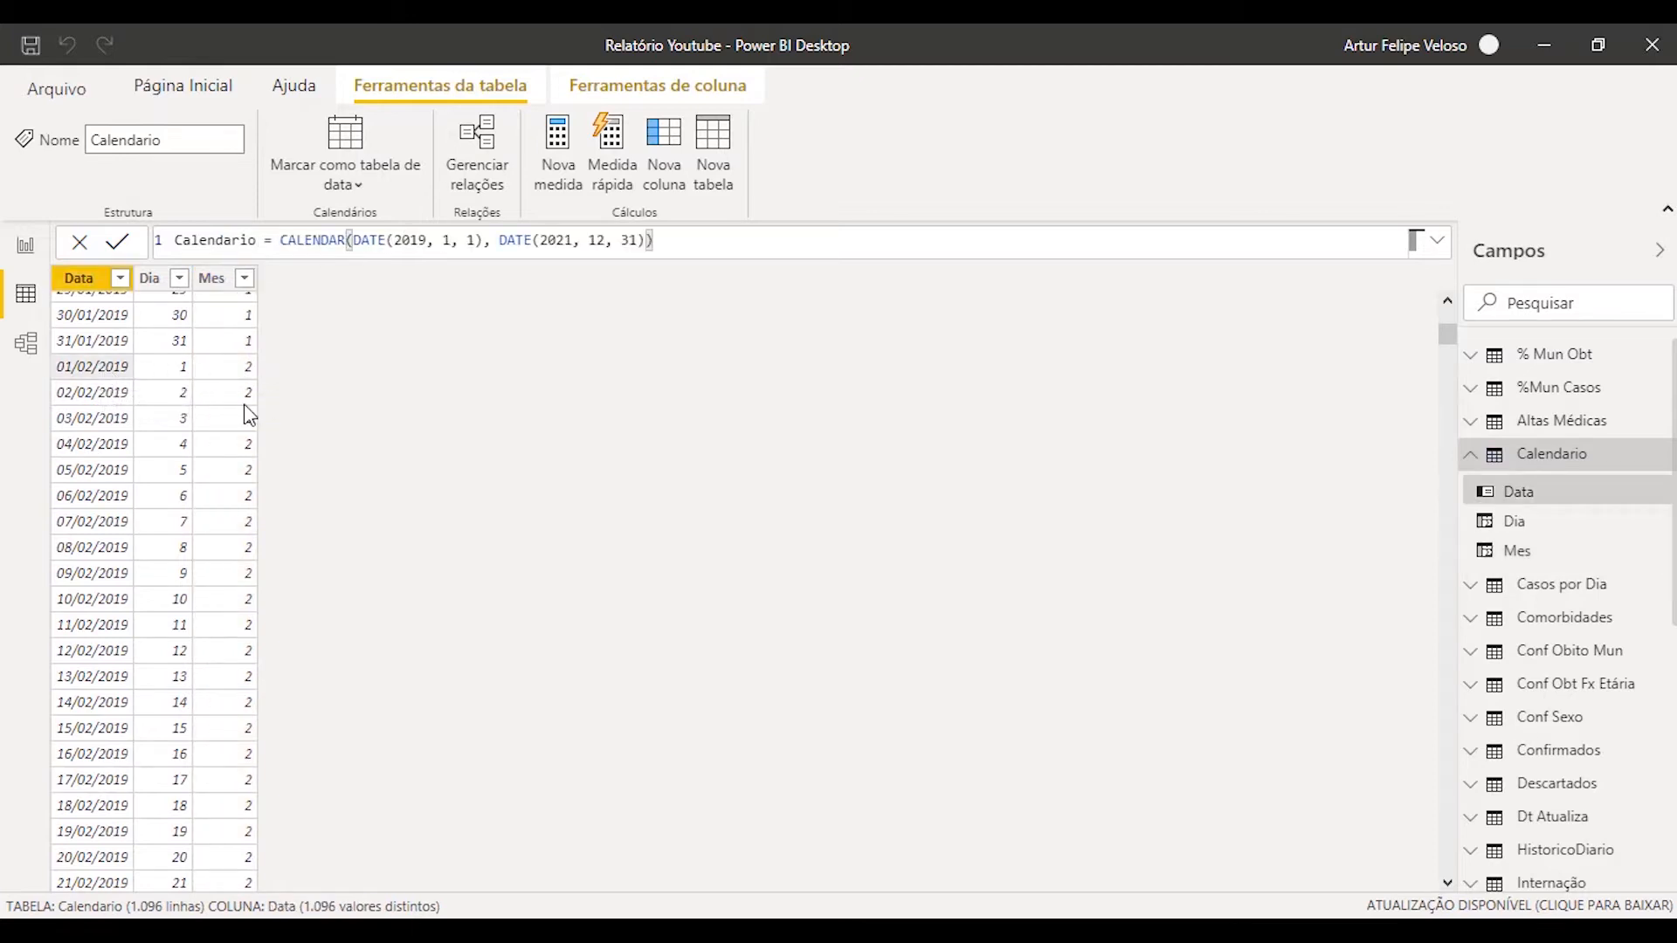
{"action": "scroll", "coordinate": [244, 410], "scroll_direction": "up", "scroll_amount": 10}
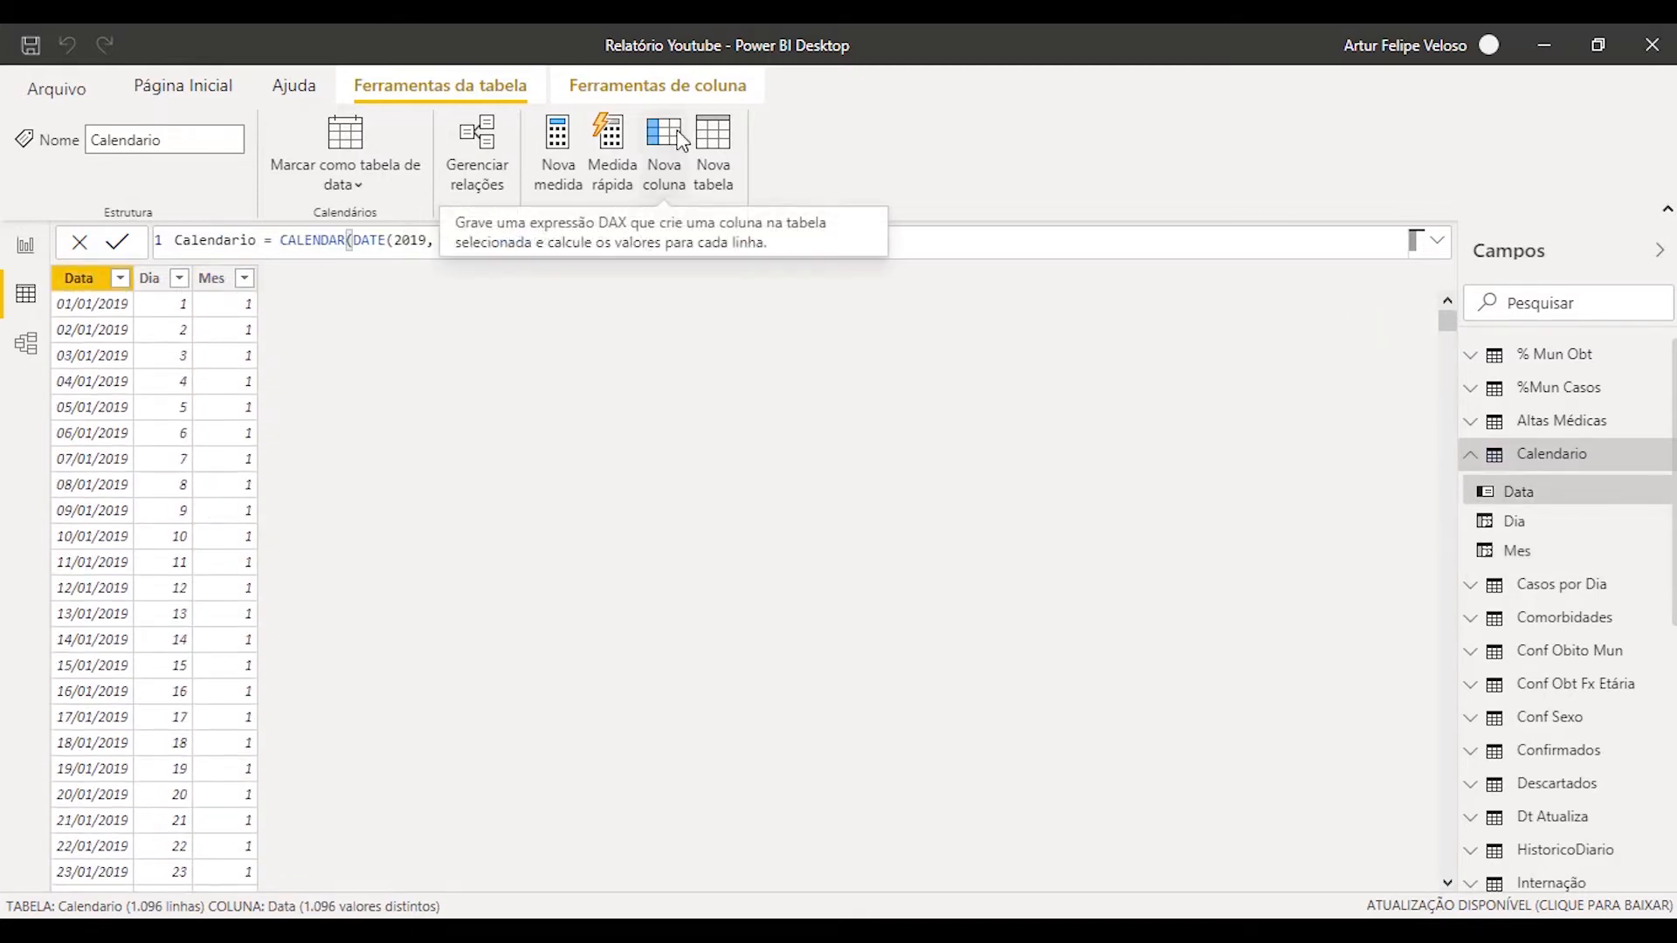
{"action": "left_click", "coordinate": [664, 140]}
{"action": "type", "text": "Ano = "}
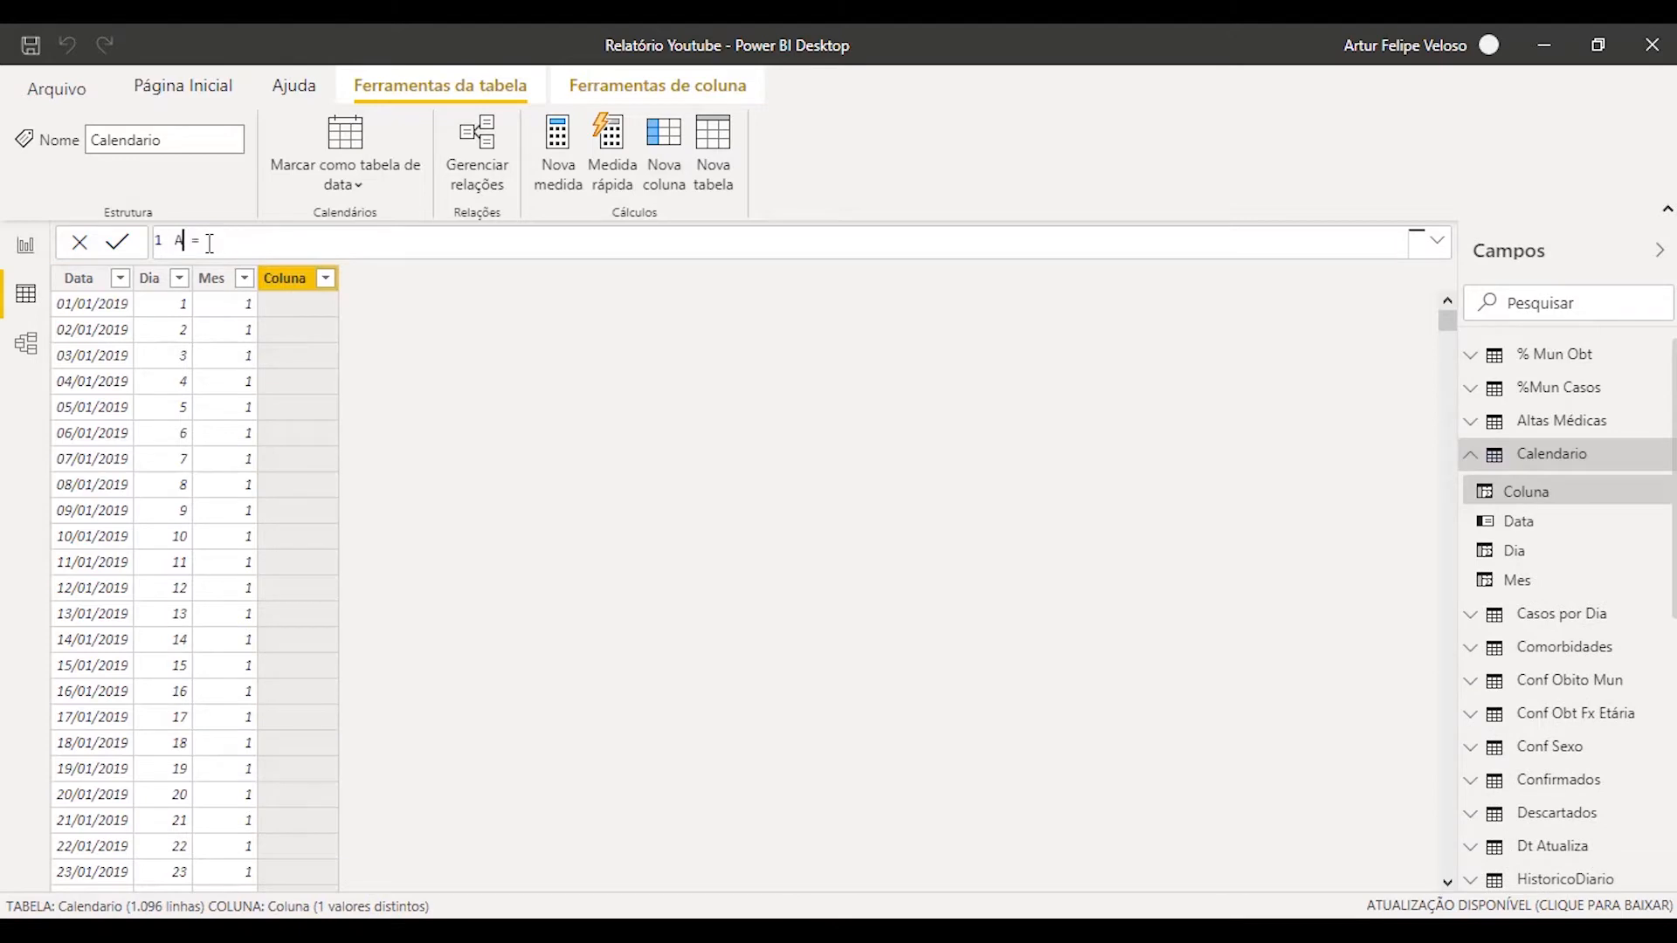
- Define the Ano column with the formula YEAR(Calendario[Data]) and commit it
{"action": "type", "text": "Y"}
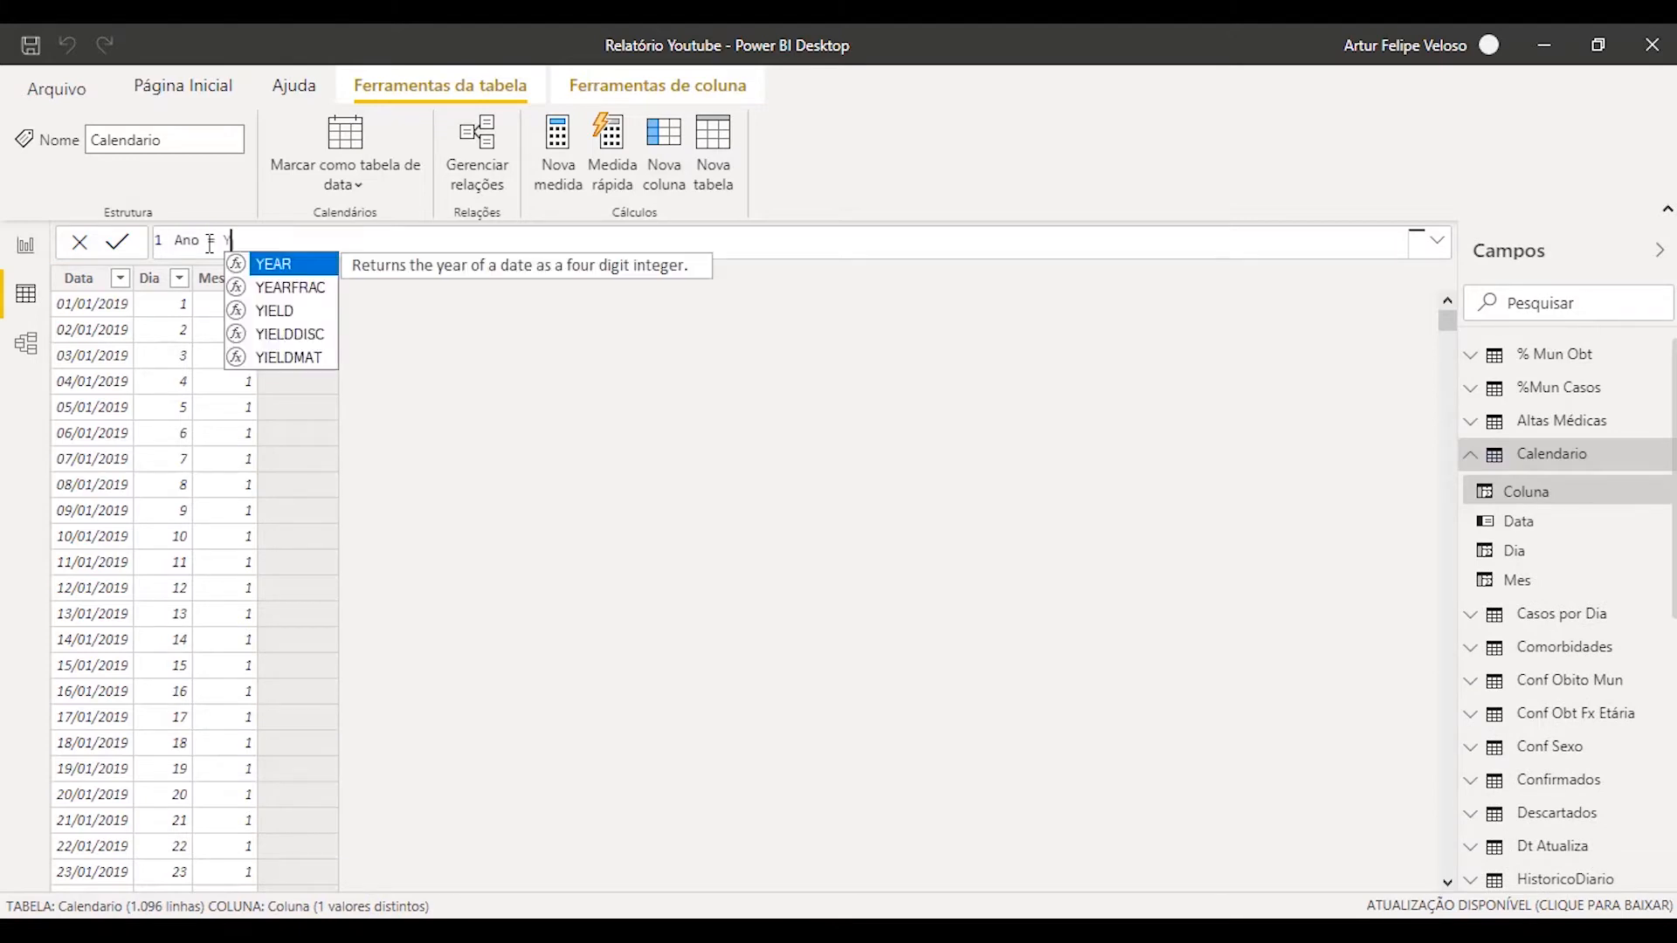
{"action": "type", "text": "EAR("}
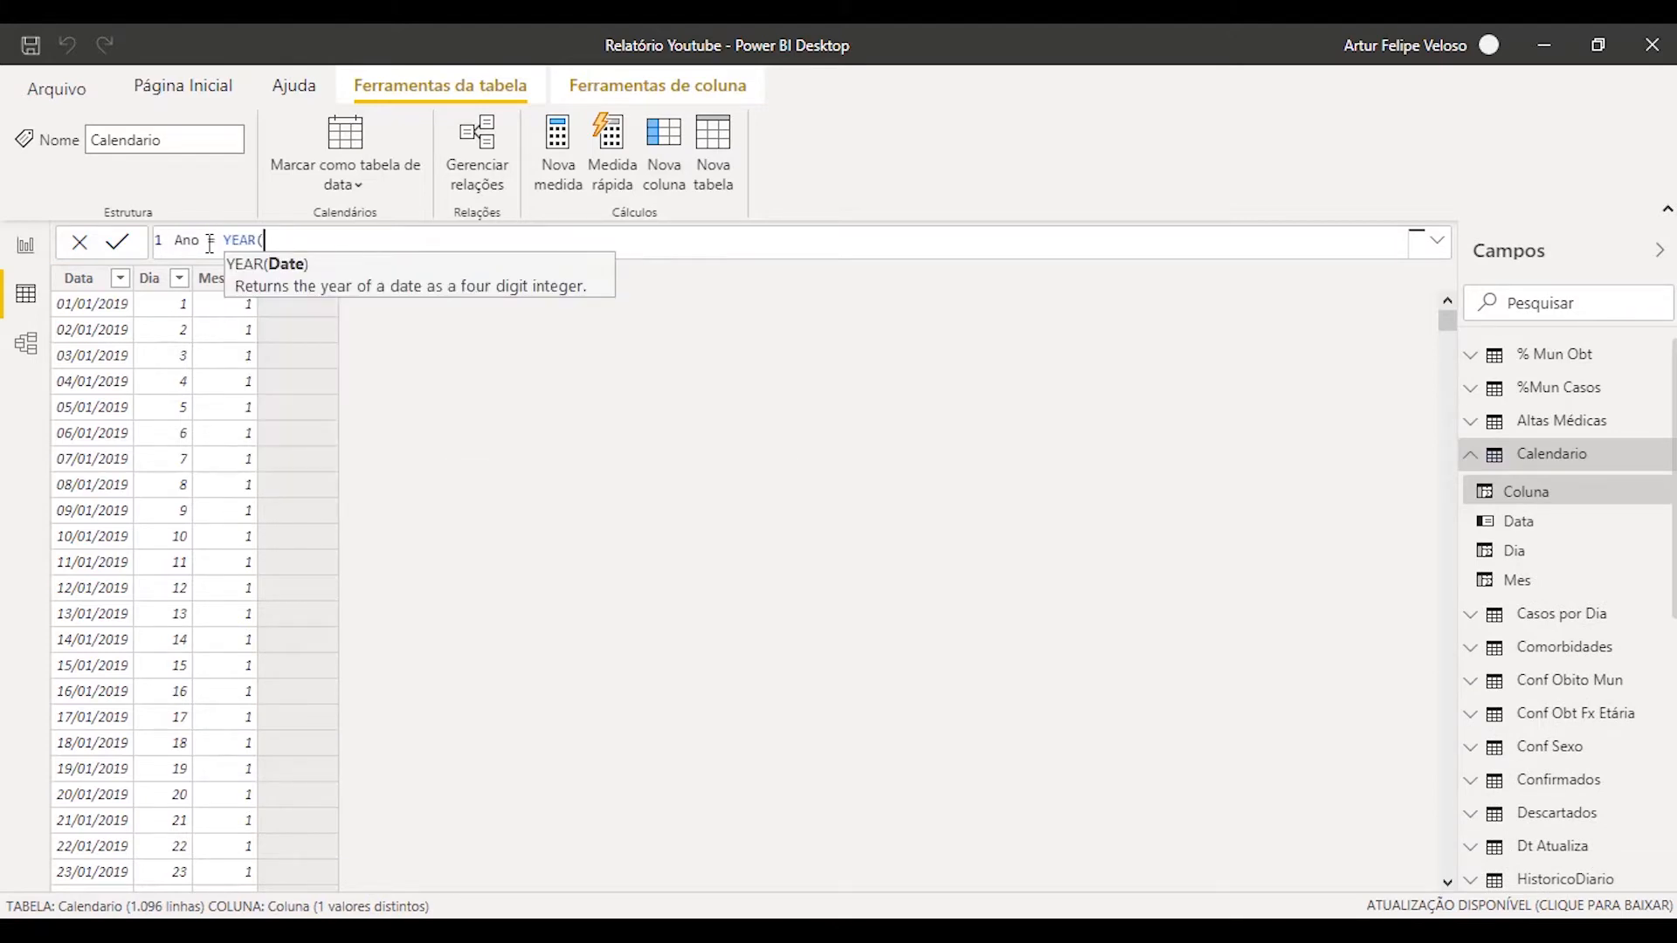
{"action": "type", "text": "data"}
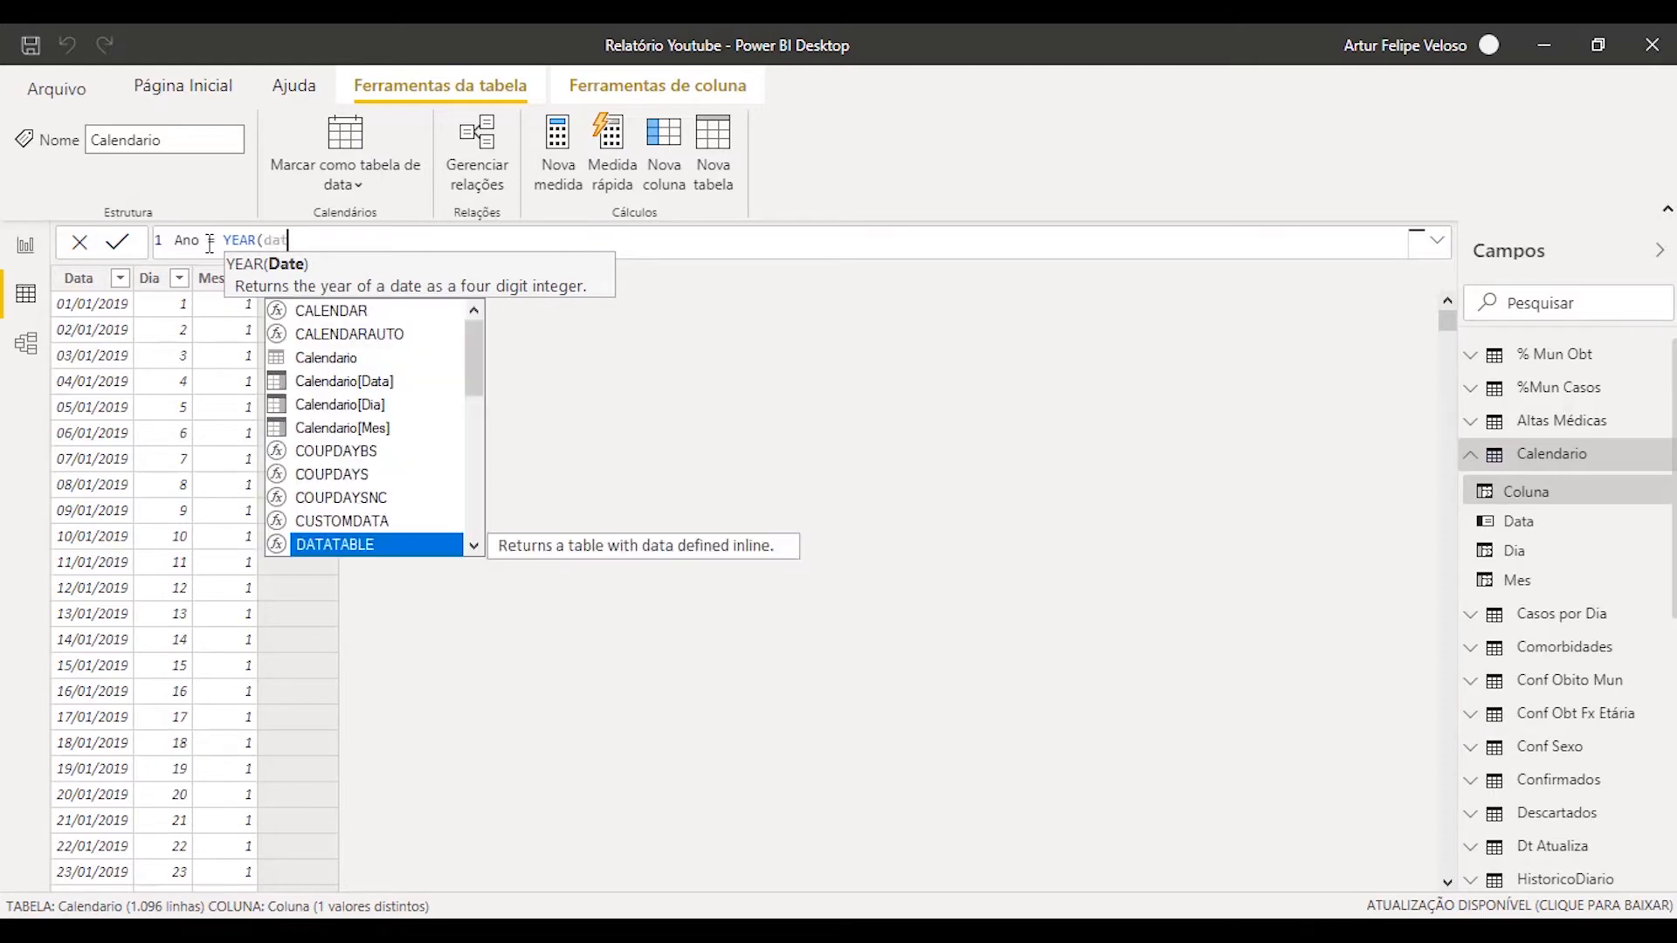
{"action": "key", "text": "Up"}
{"action": "key", "text": "Up"}
{"action": "key", "text": "Tab"}
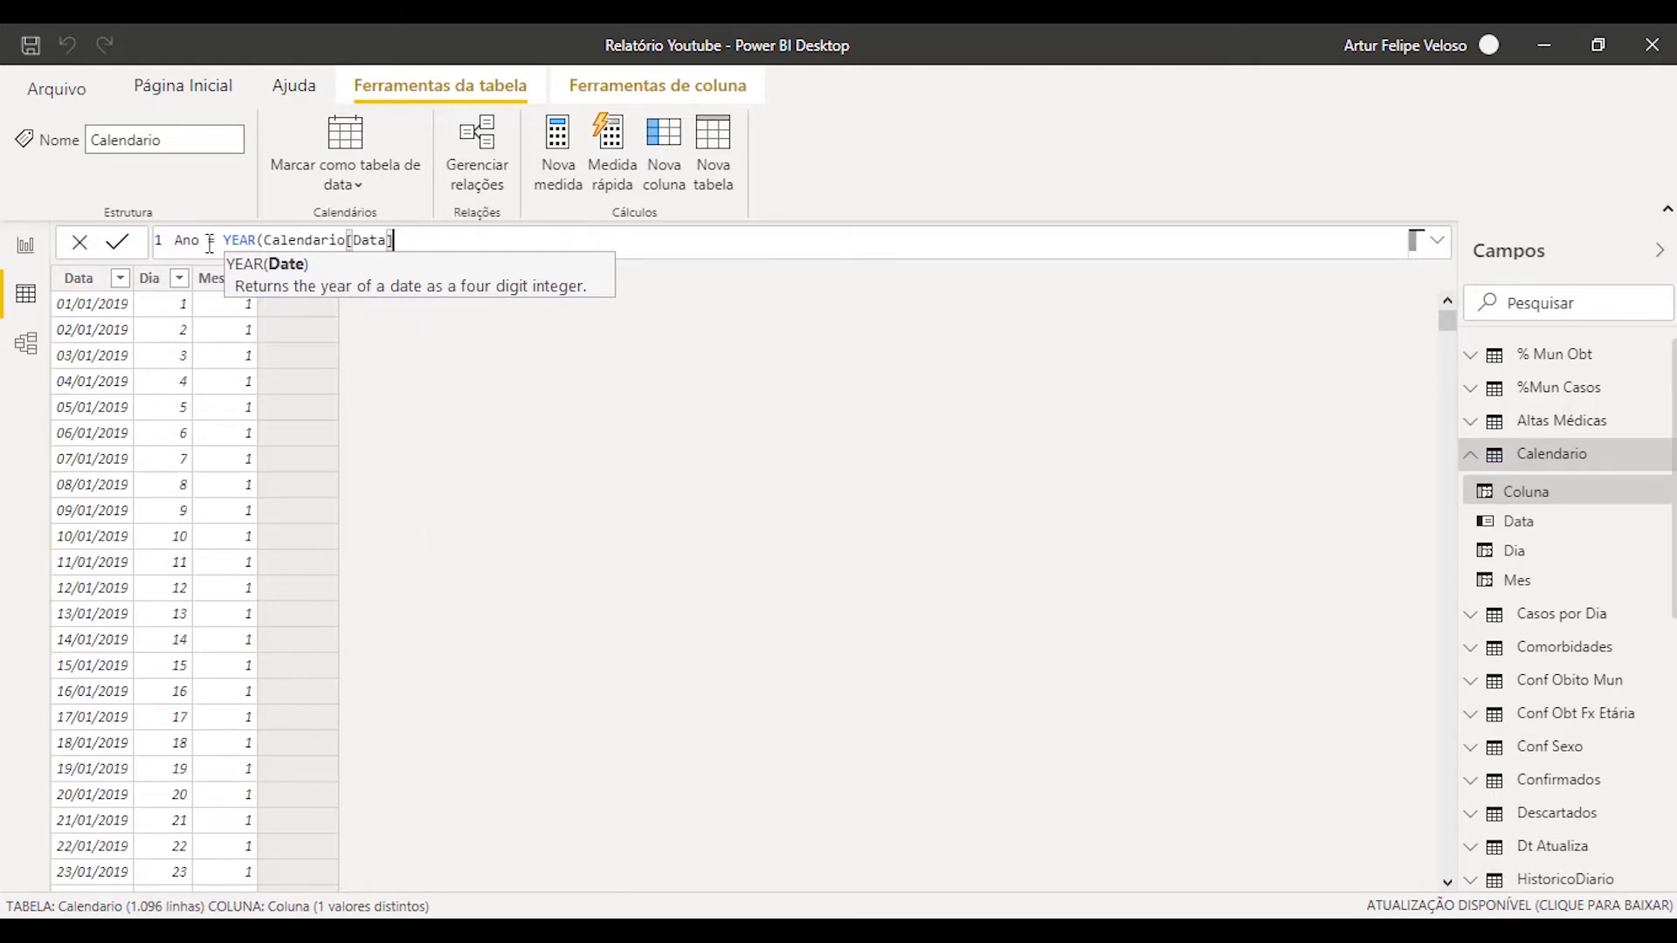
{"action": "type", "text": ")"}
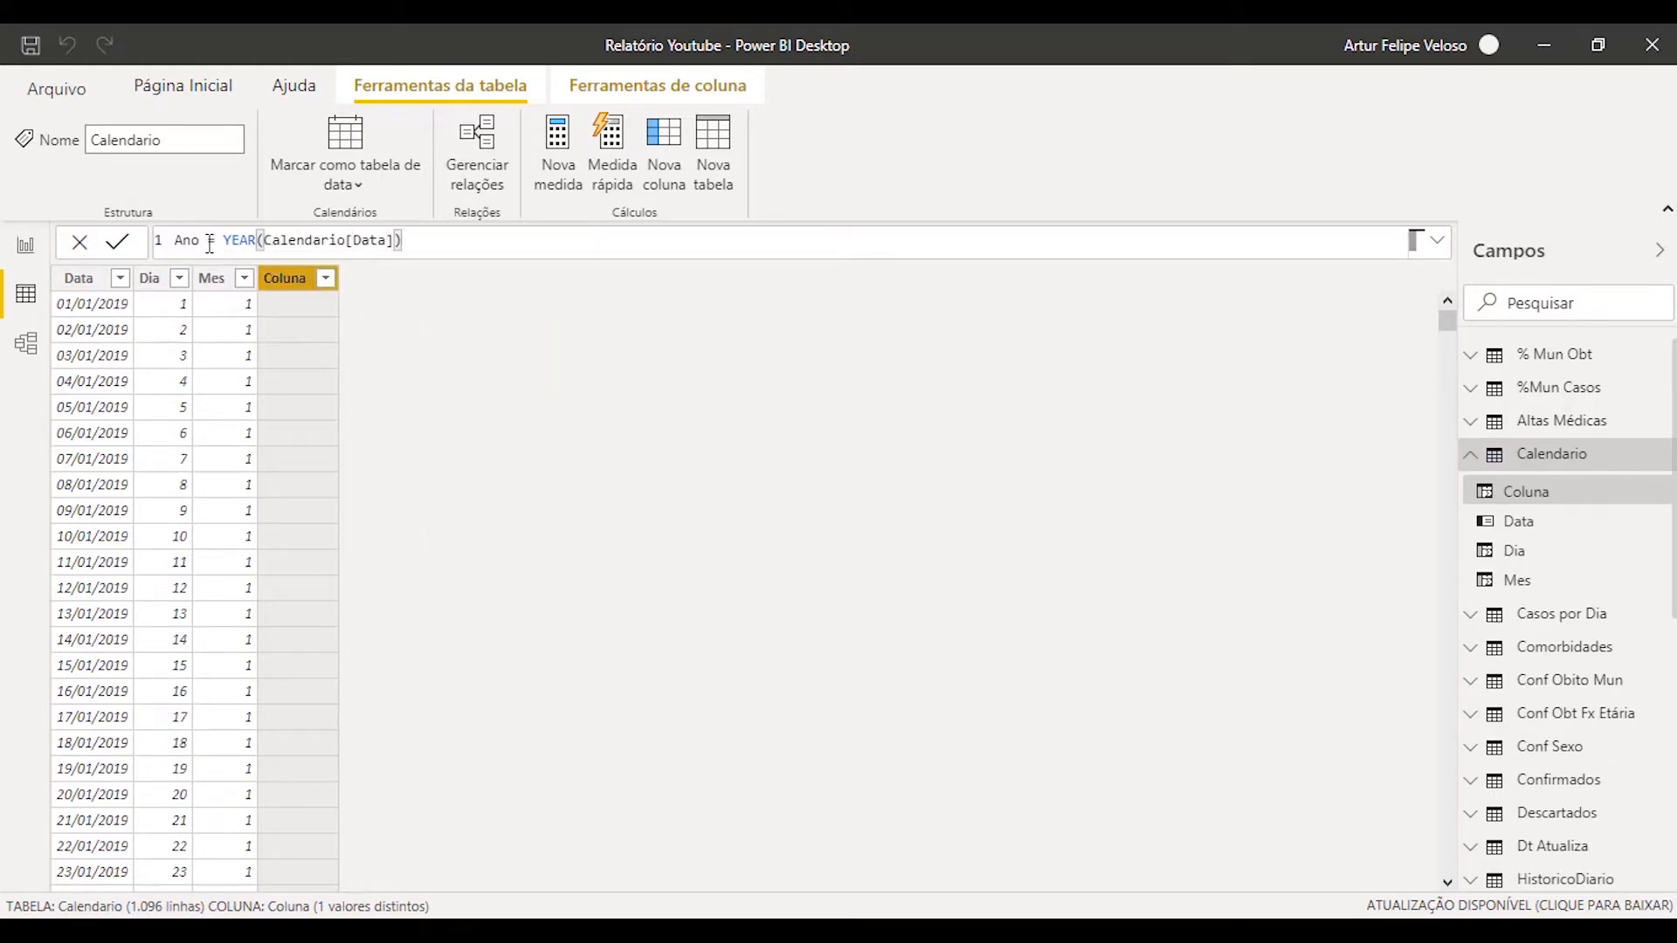
{"action": "key", "text": "Return"}
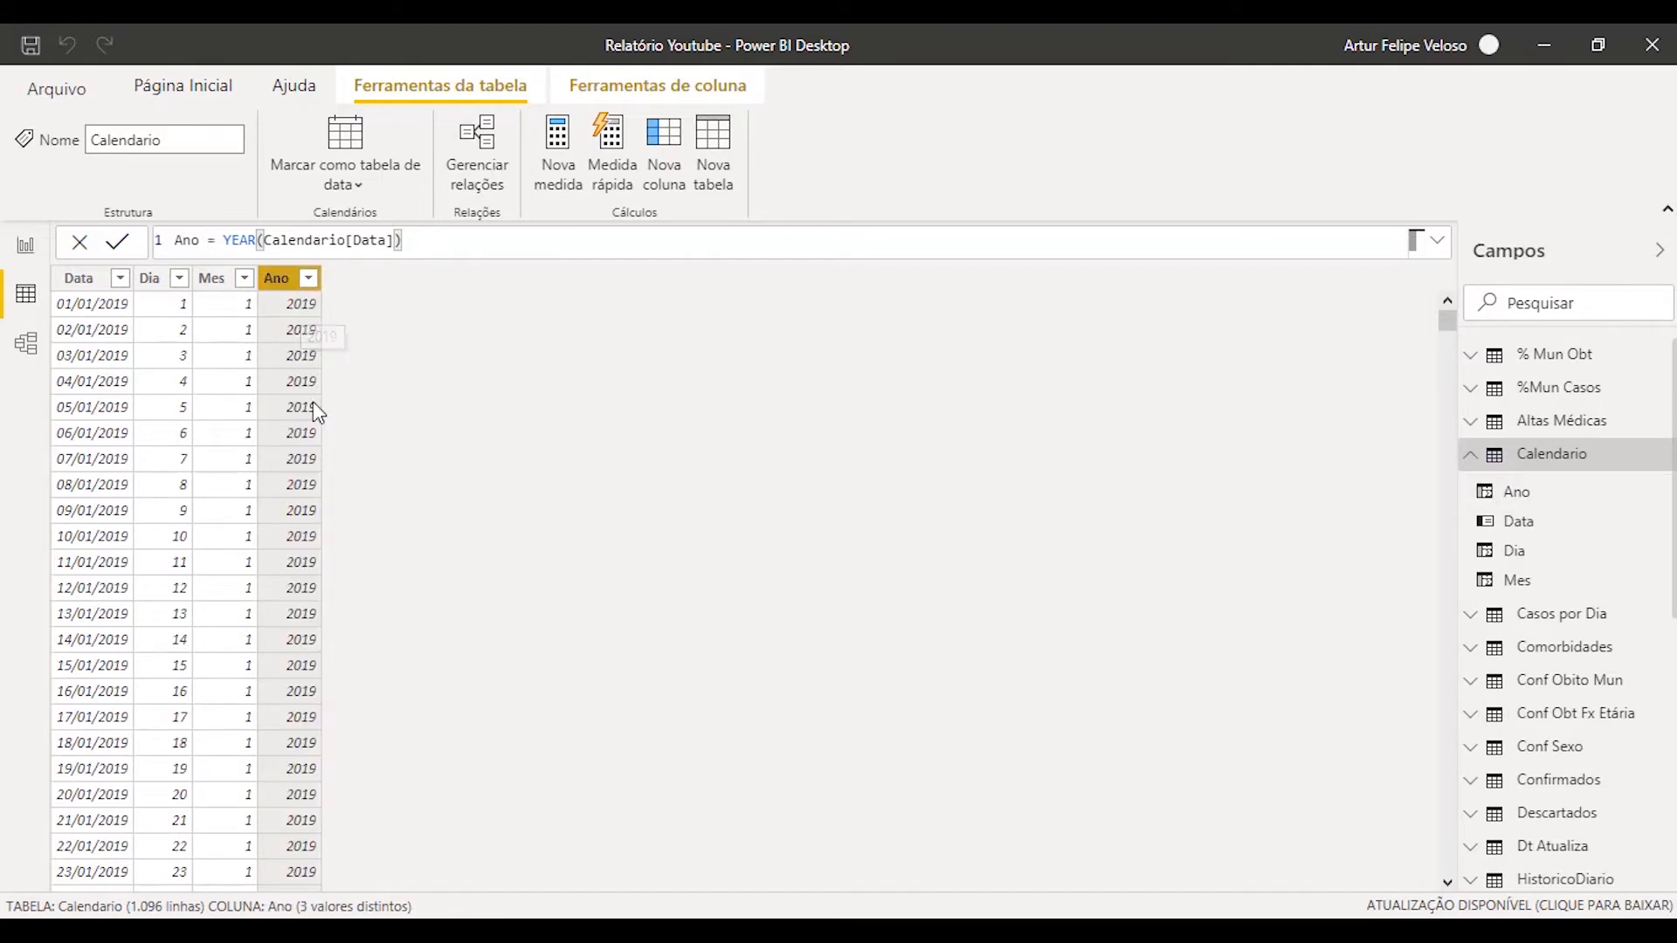
- Check the Ano values down the table and start a new calculated column named Nome do Mes using the FORMAT function
{"action": "scroll", "coordinate": [313, 415], "scroll_direction": "down", "scroll_amount": 8}
{"action": "scroll", "coordinate": [289, 452], "scroll_direction": "down", "scroll_amount": 2}
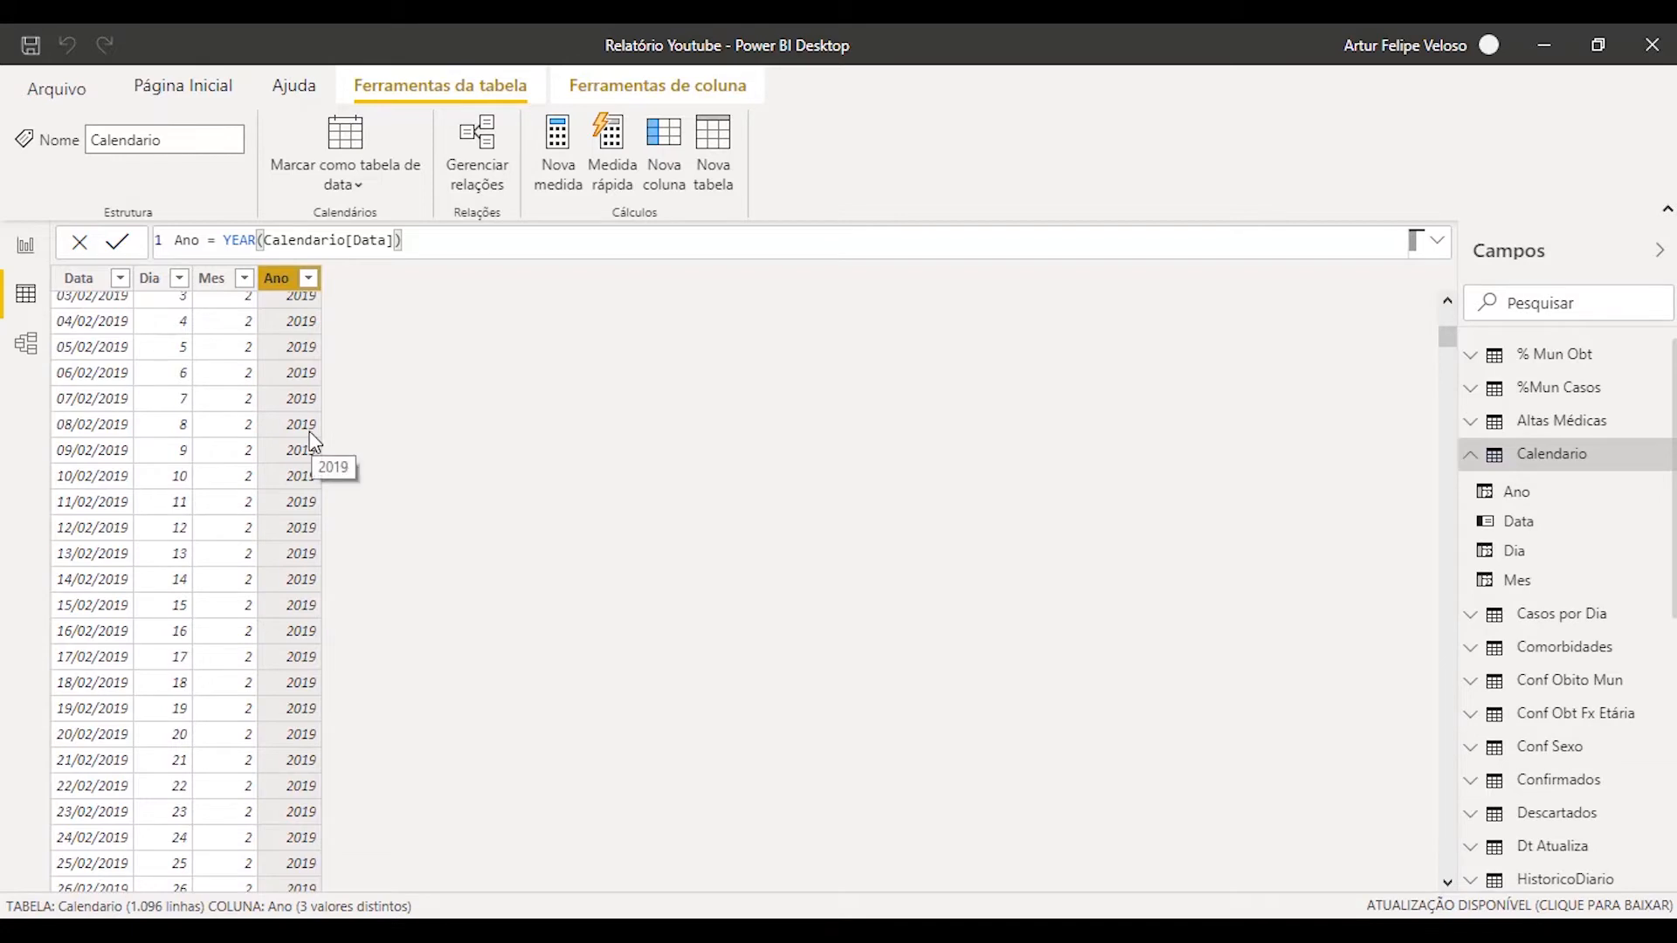
{"action": "scroll", "coordinate": [149, 385], "scroll_direction": "down", "scroll_amount": 12}
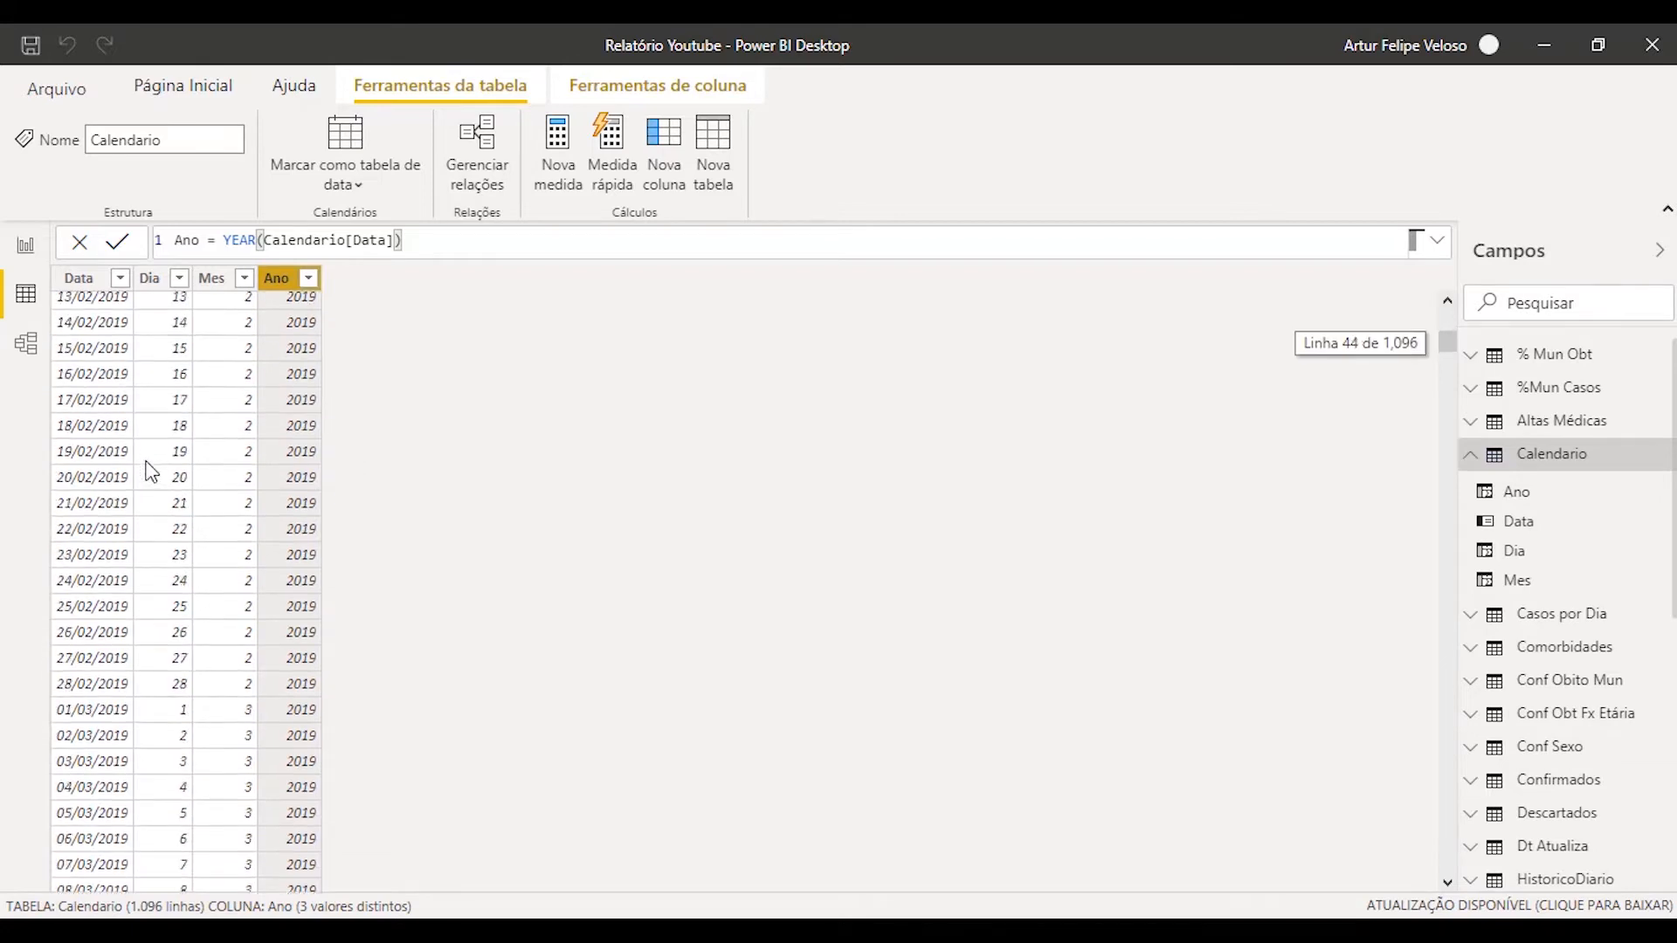
{"action": "scroll", "coordinate": [269, 400], "scroll_direction": "up", "scroll_amount": 20}
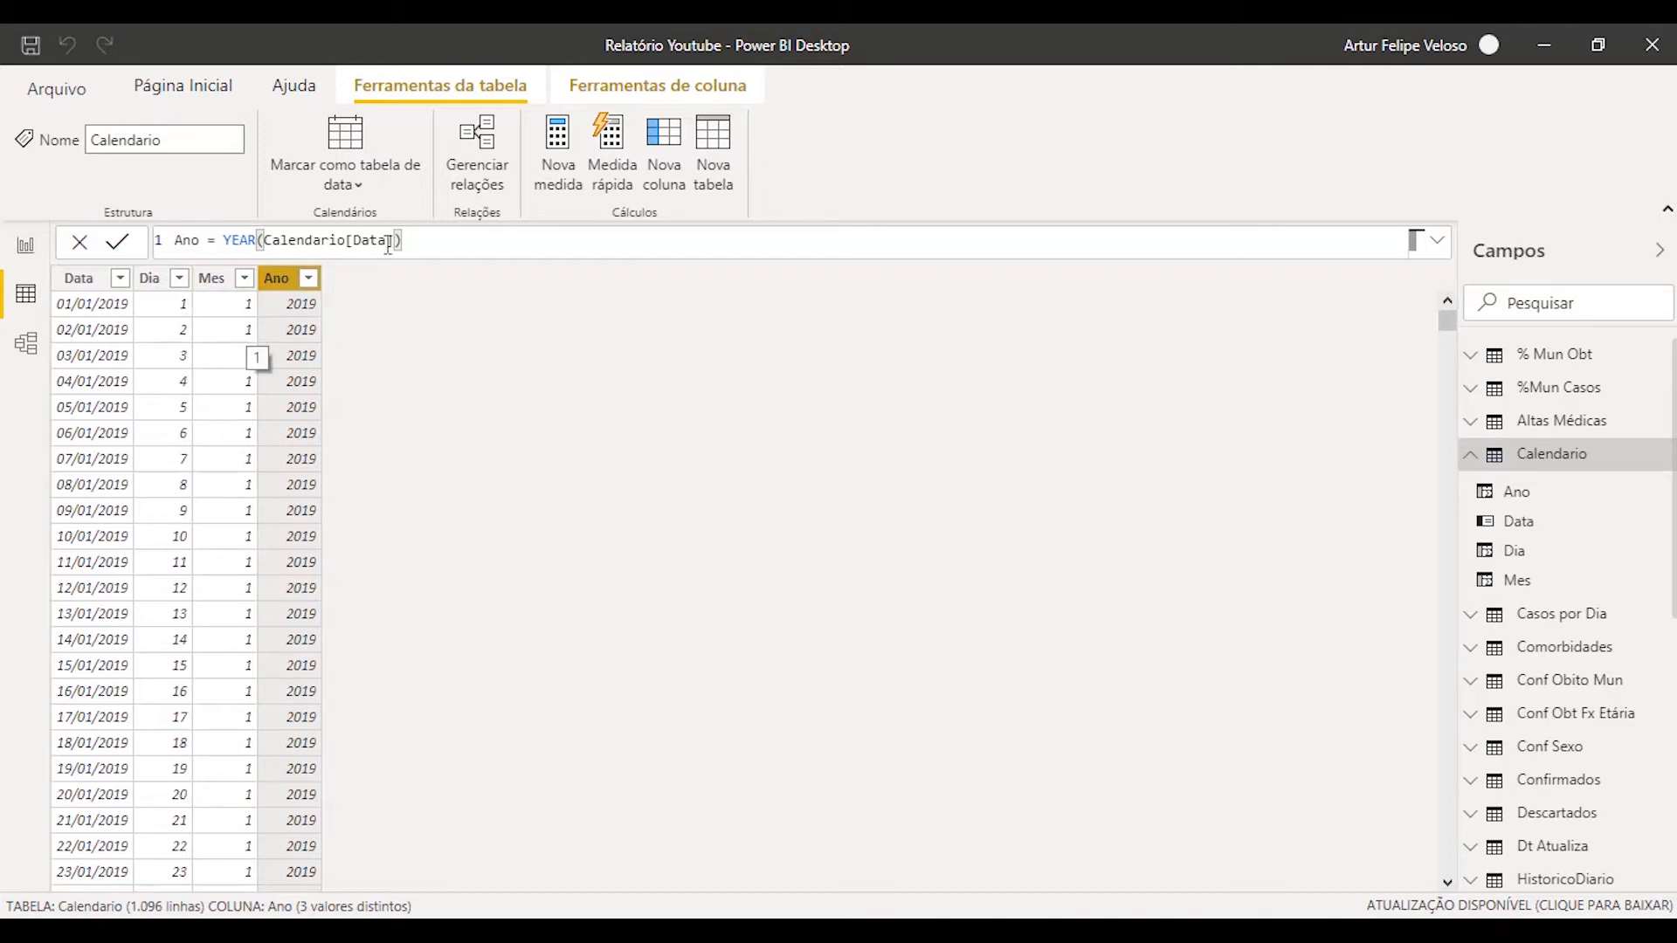
{"action": "left_click", "coordinate": [664, 153]}
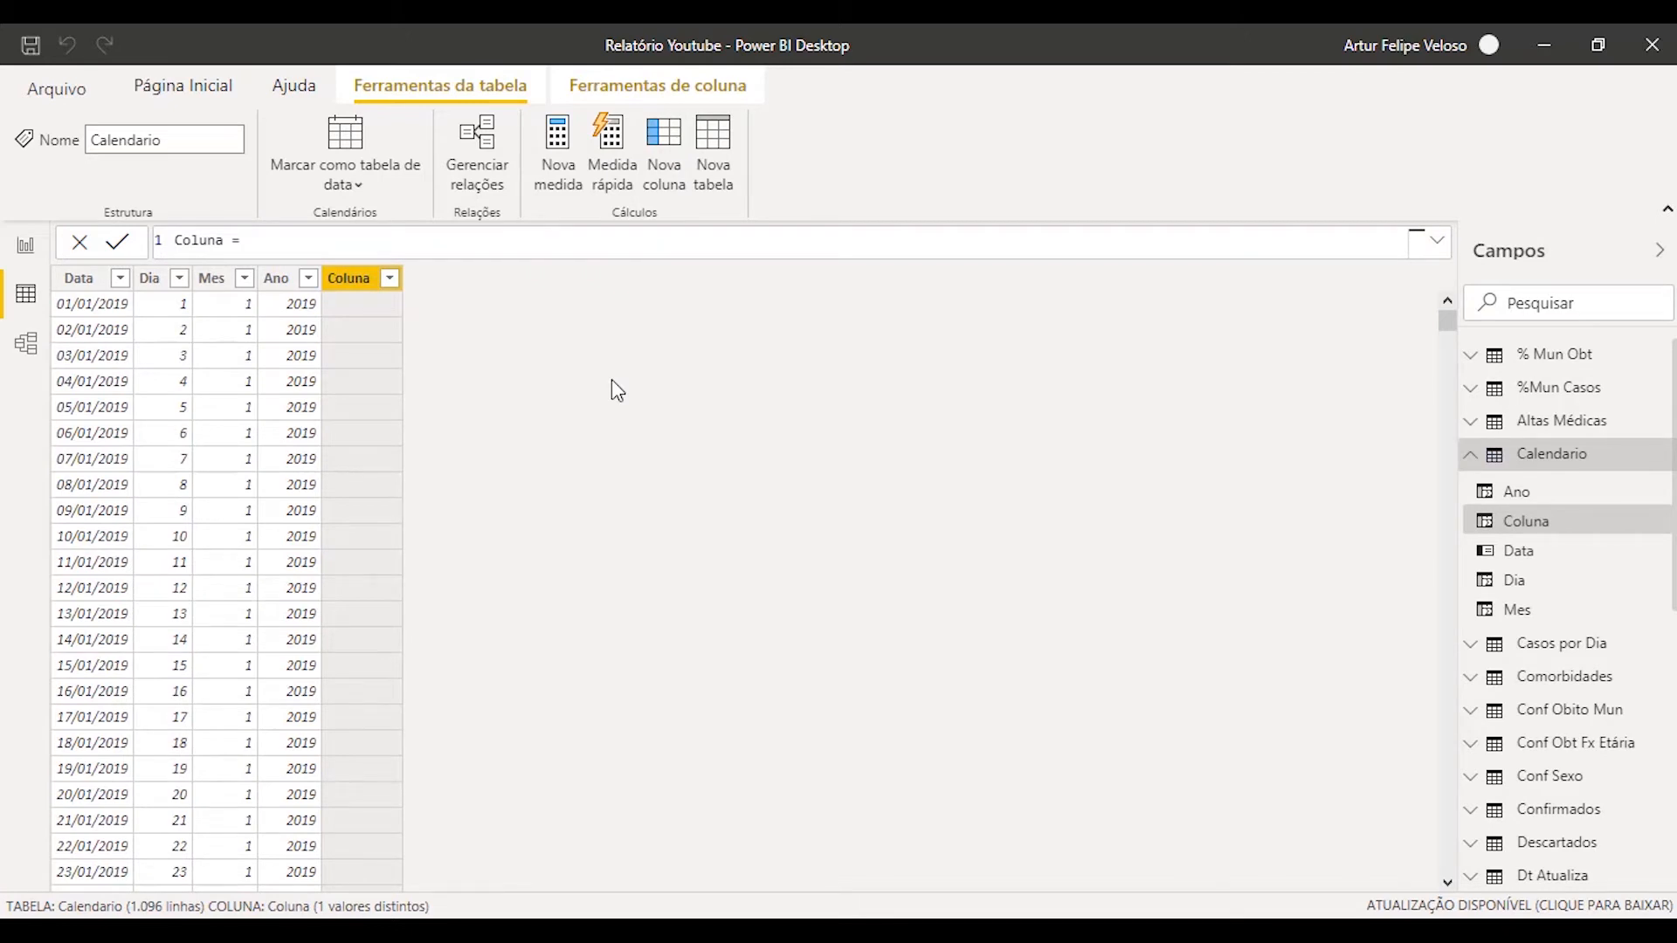
{"action": "double_click", "coordinate": [189, 241]}
{"action": "type", "text": "Nome do Mes = FORMAT("}
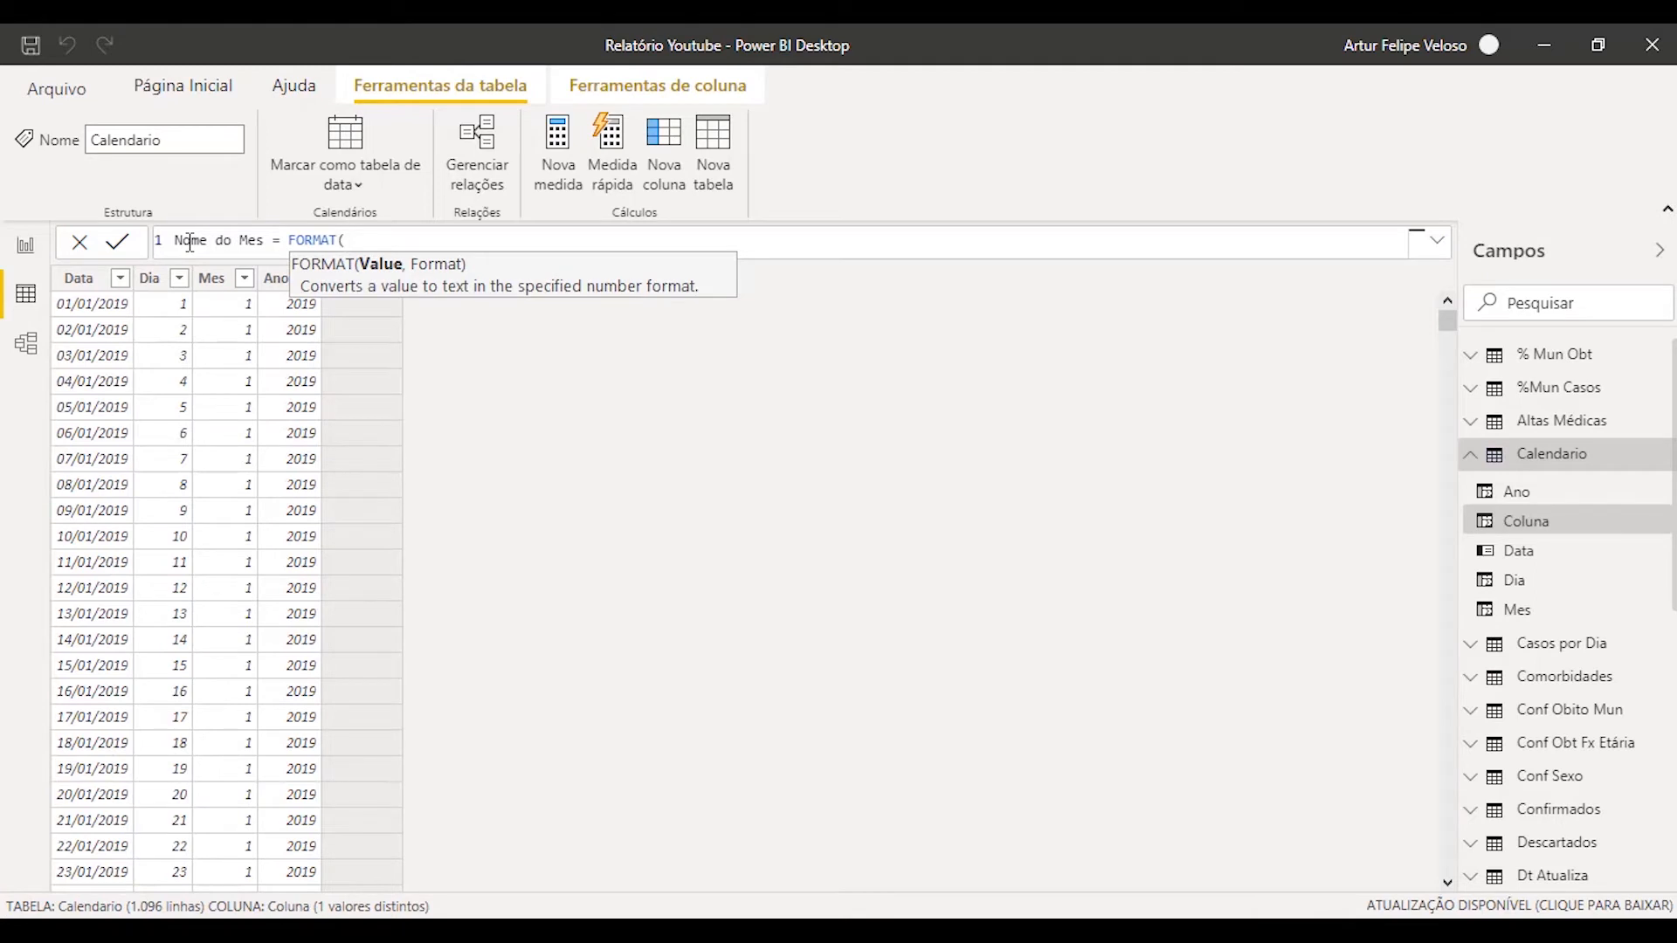
- Complete the Nome do Mes formula as FORMAT(Calendario[Data], "M") and commit it
{"action": "type", "text": "Data"}
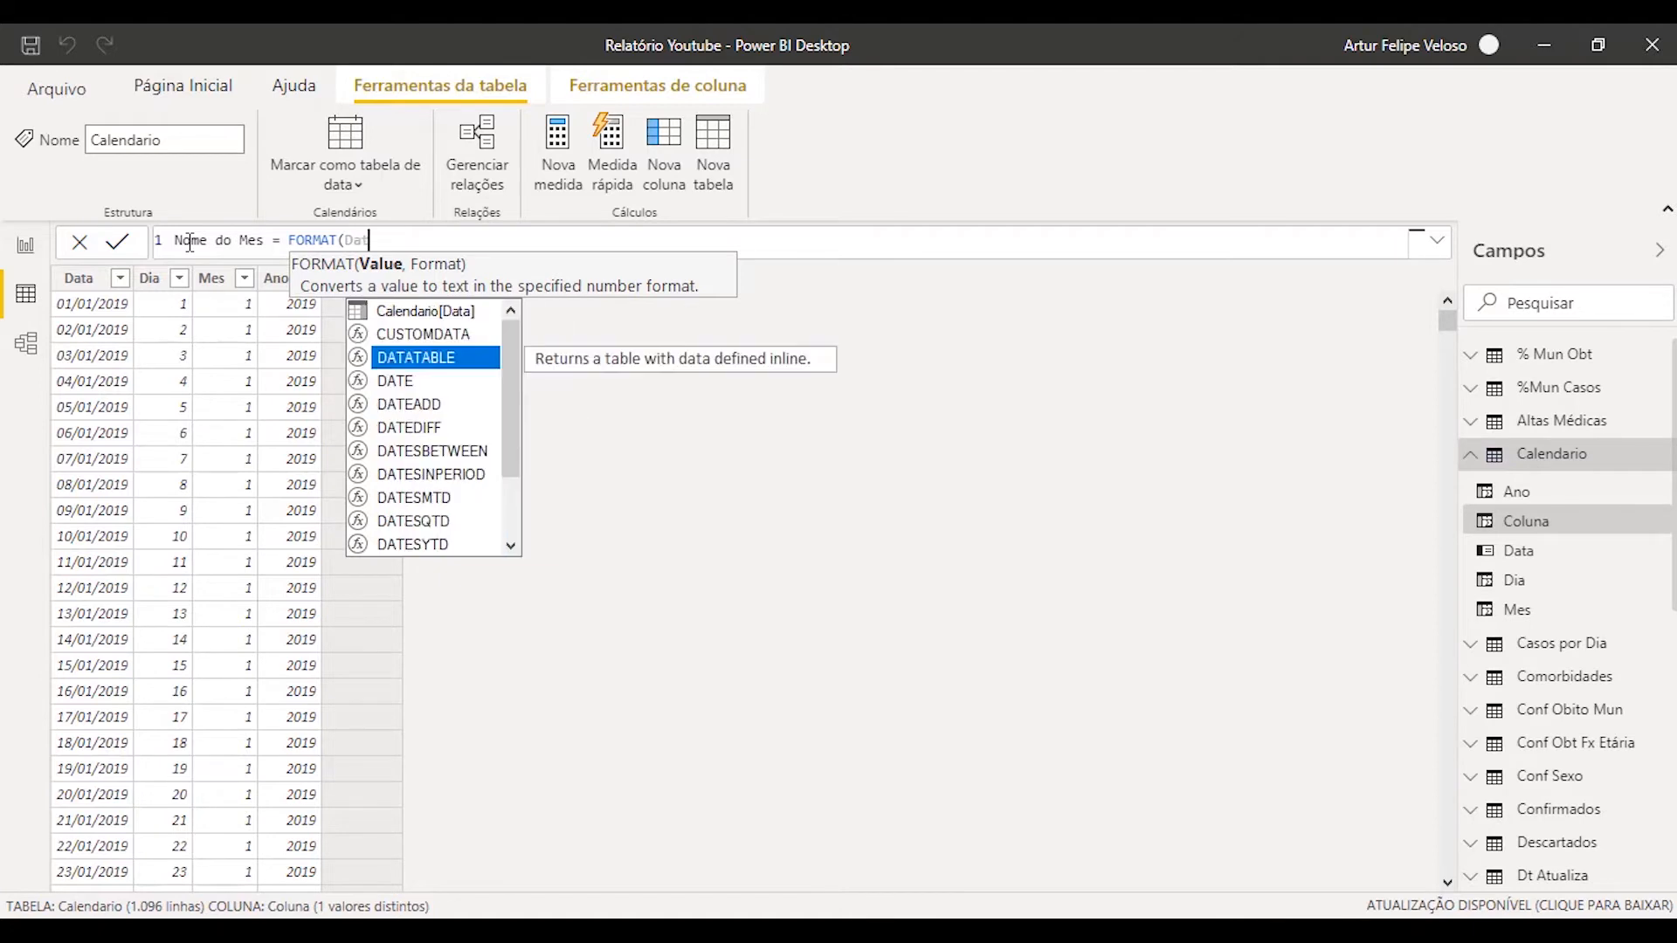
{"action": "key", "text": "Up"}
{"action": "key", "text": "Up"}
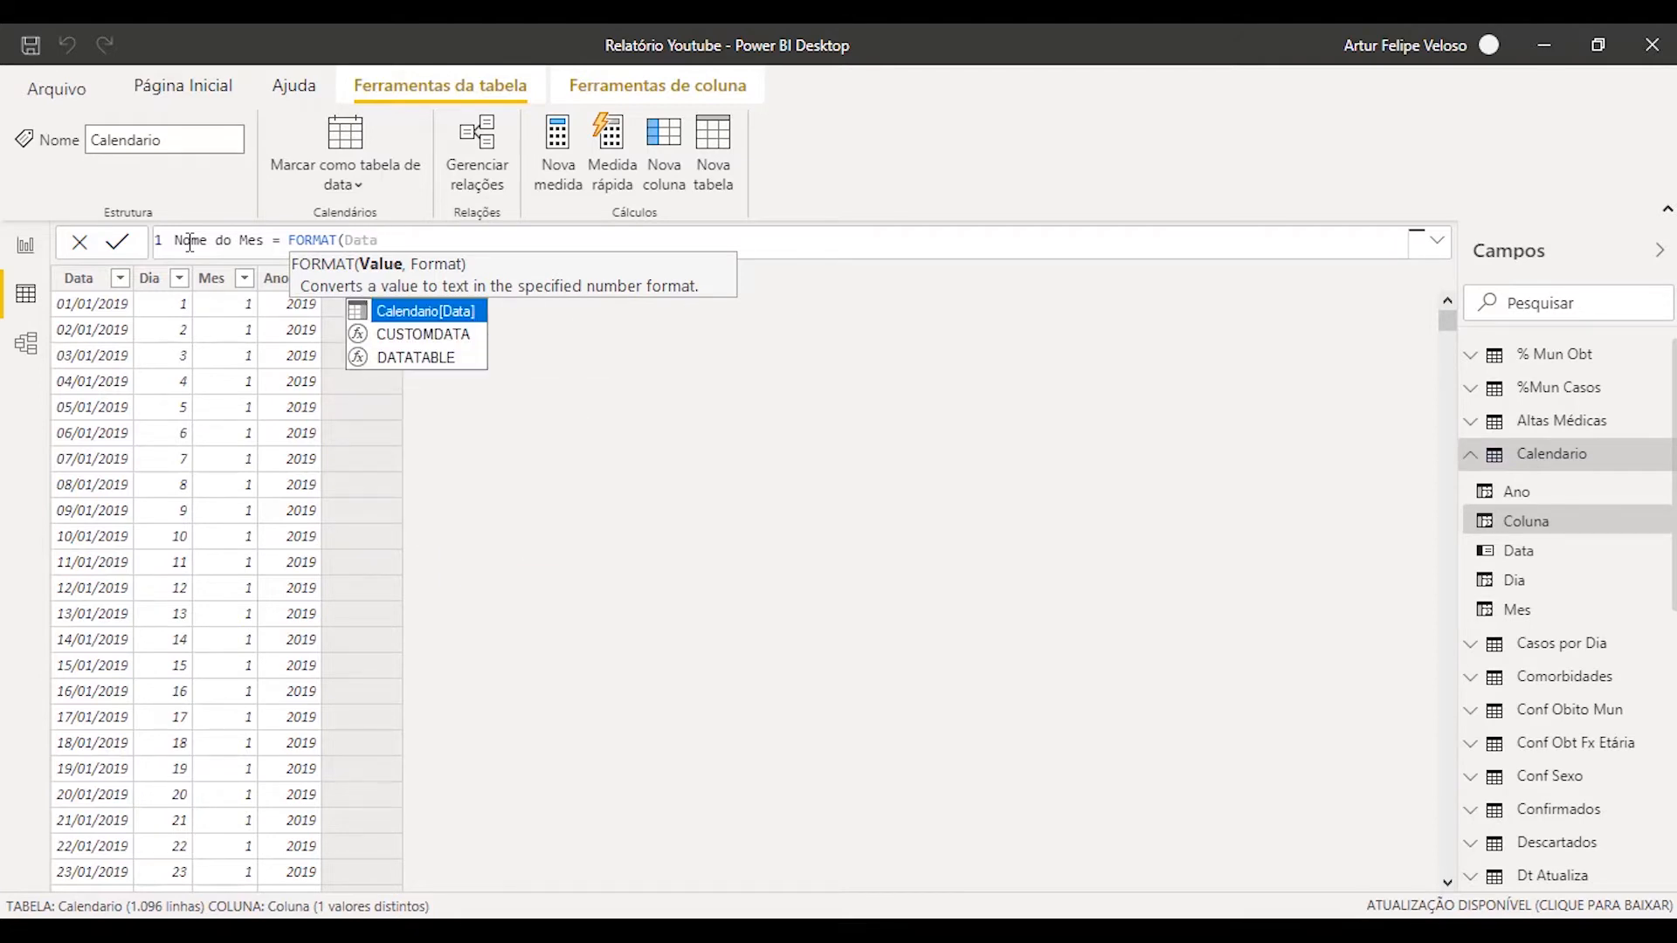
{"action": "key", "text": "Tab"}
{"action": "type", "text": ", "}
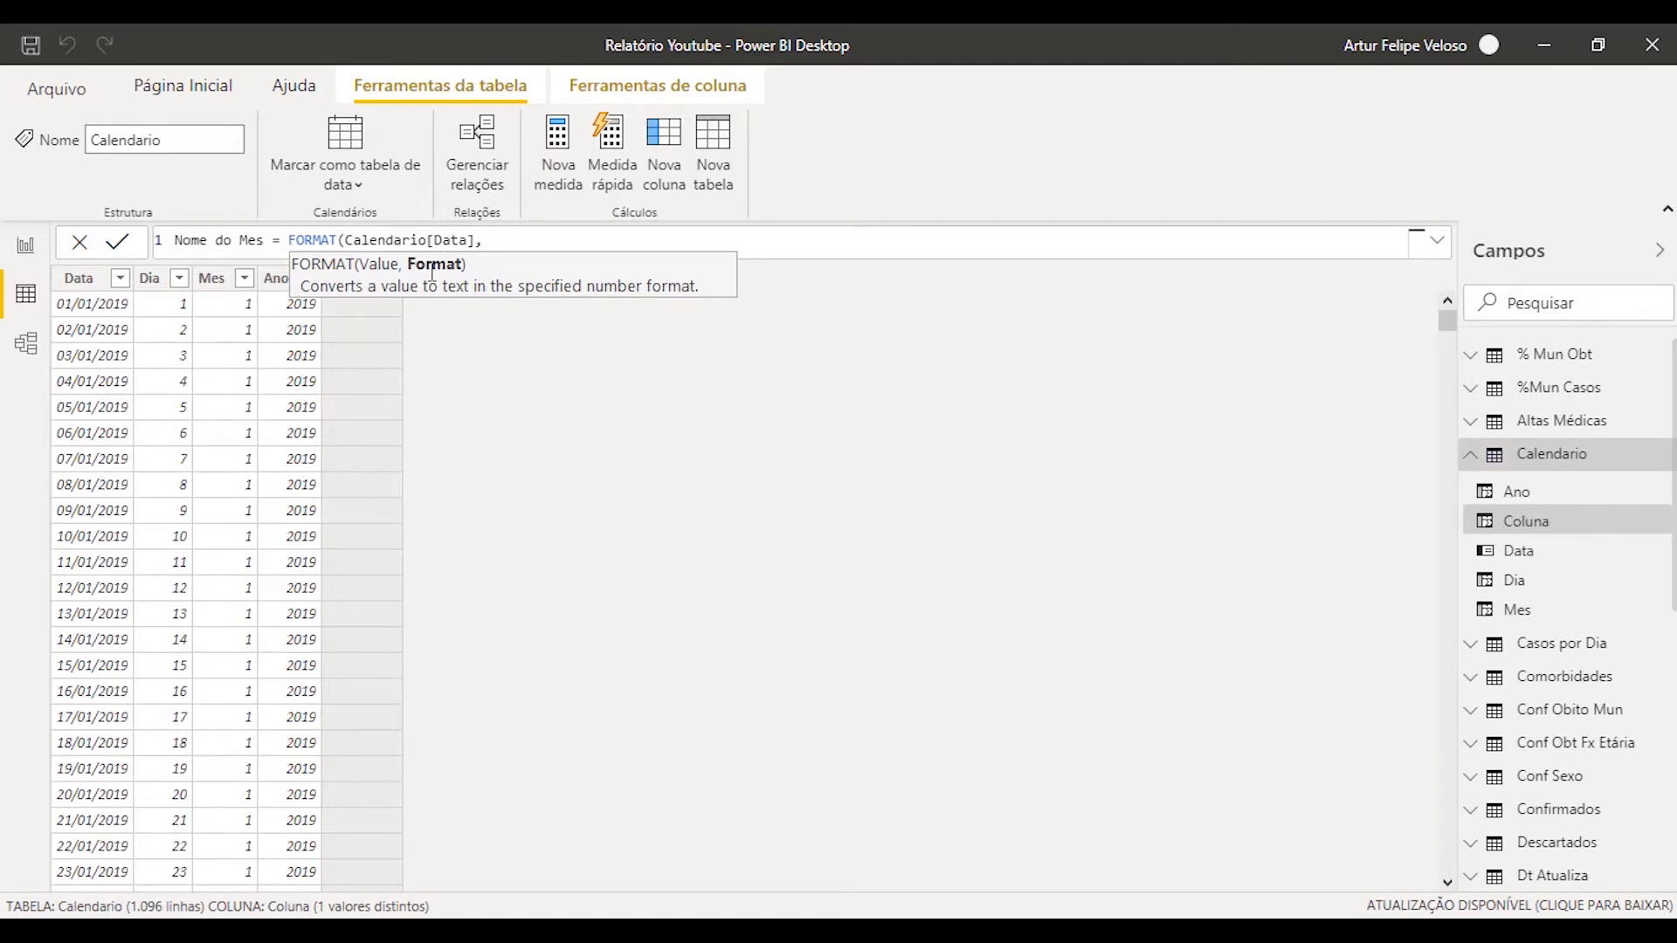
{"action": "type", "text": "\"\")"}
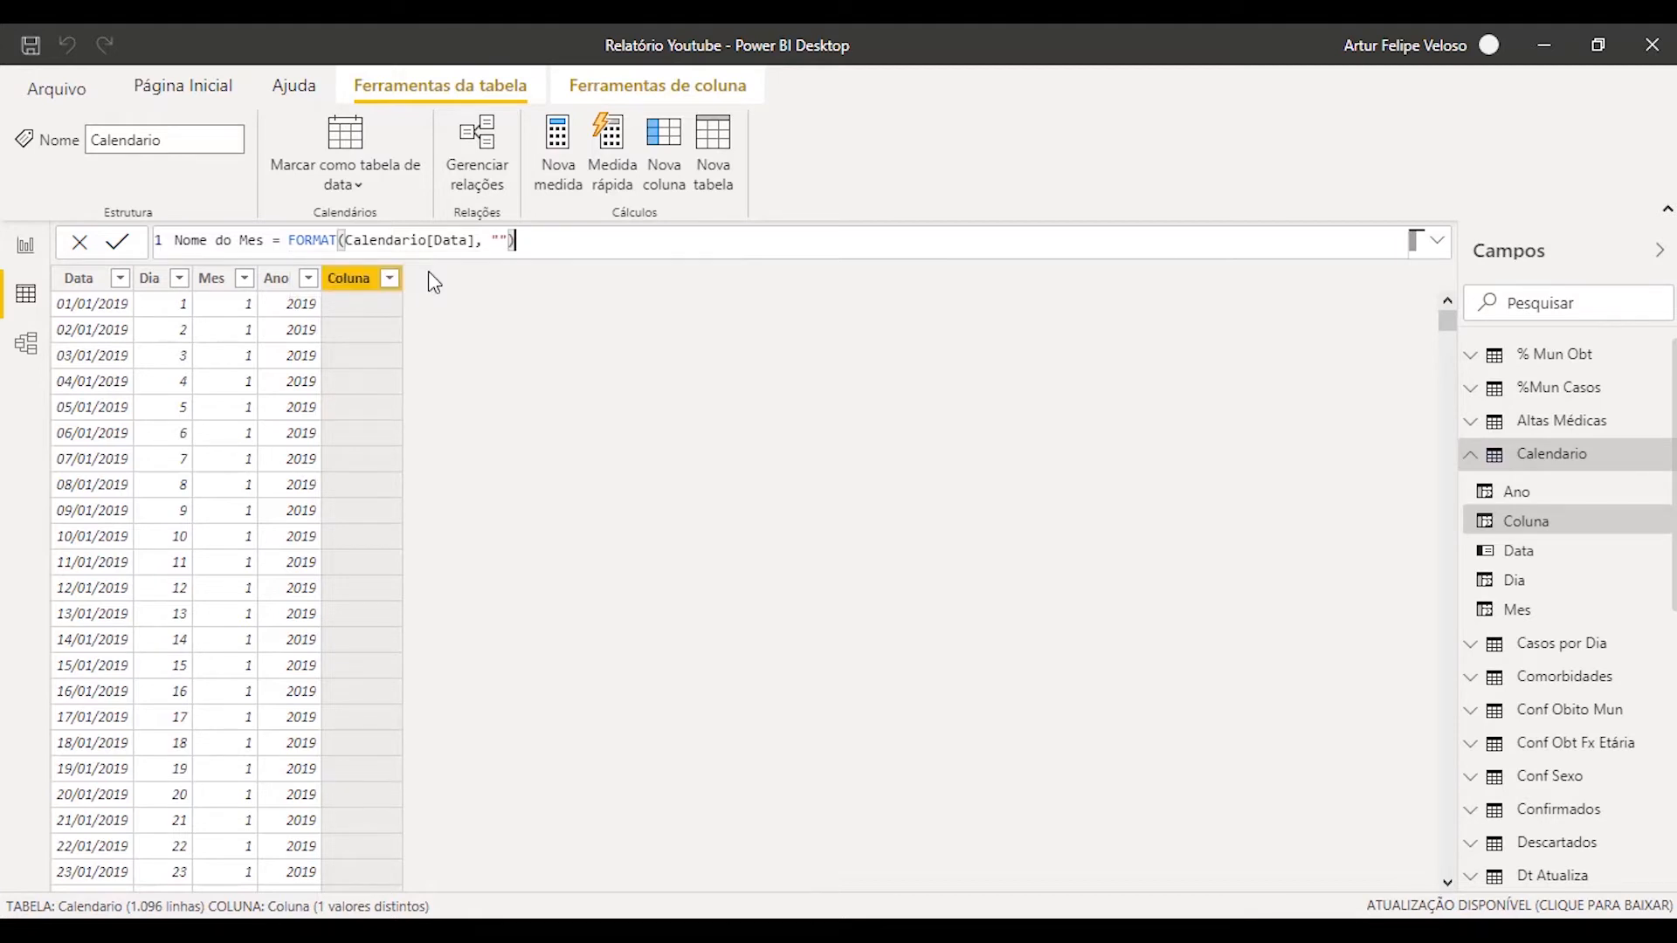
{"action": "key", "text": "Left"}
{"action": "key", "text": "Left"}
{"action": "type", "text": "M"}
{"action": "key", "text": "Return"}
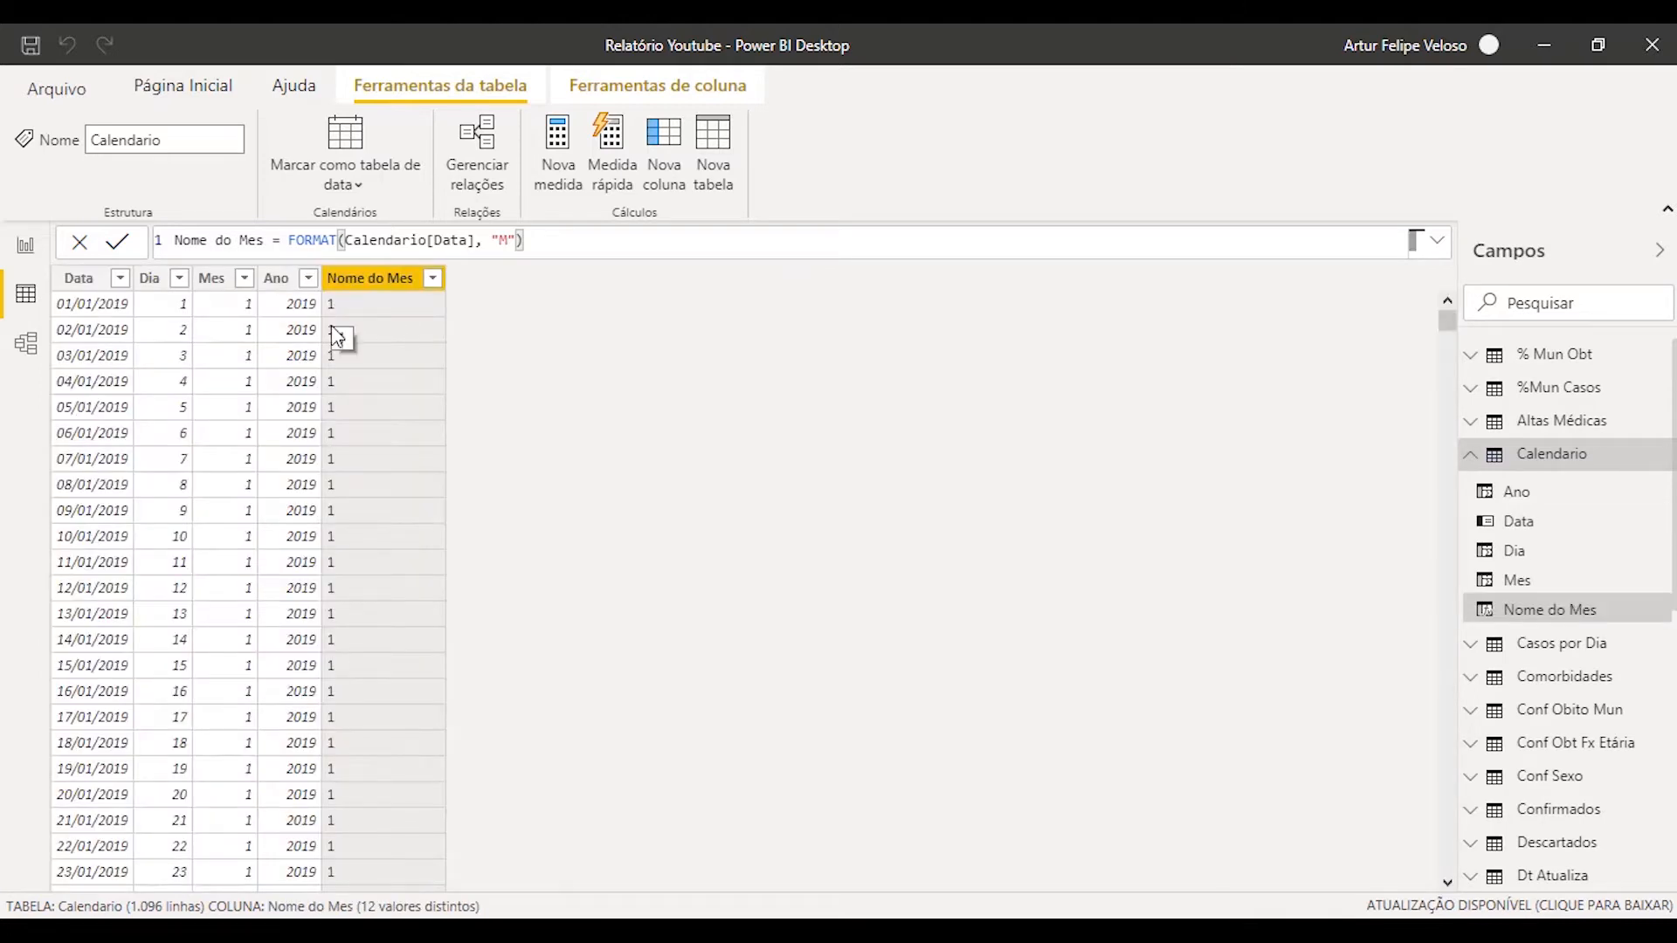
- Check the Nome do Mes values down the table, set its format code to "MM" and commit the formula
{"action": "scroll", "coordinate": [342, 402], "scroll_direction": "down", "scroll_amount": 9}
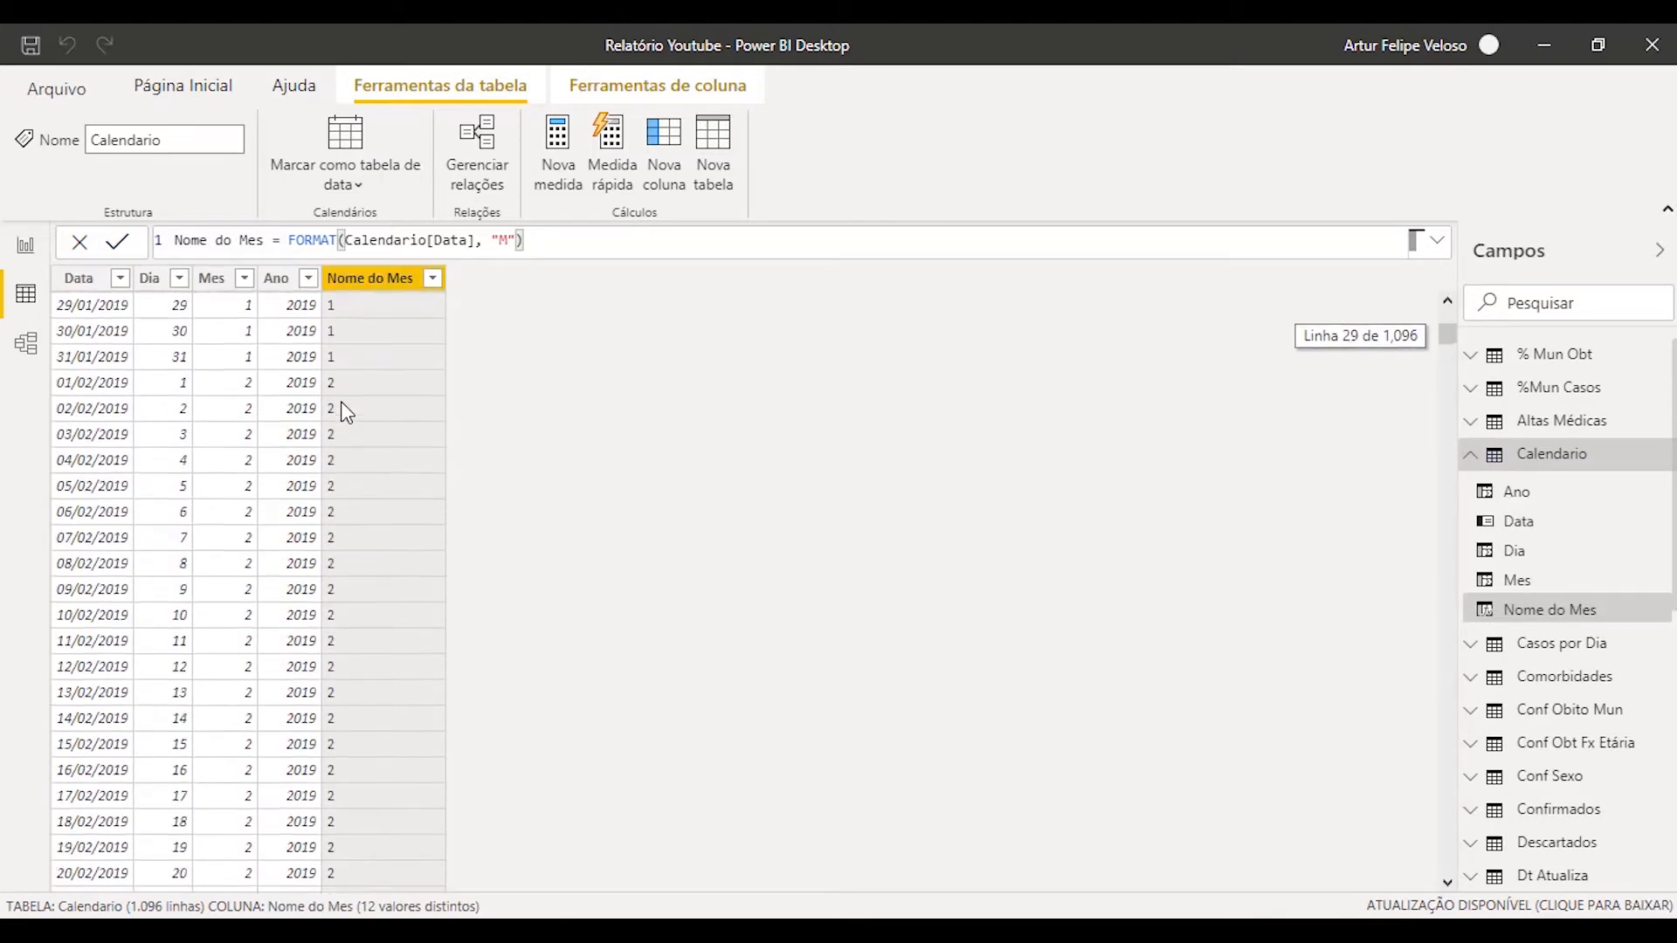
{"action": "scroll", "coordinate": [347, 411], "scroll_direction": "down", "scroll_amount": 14}
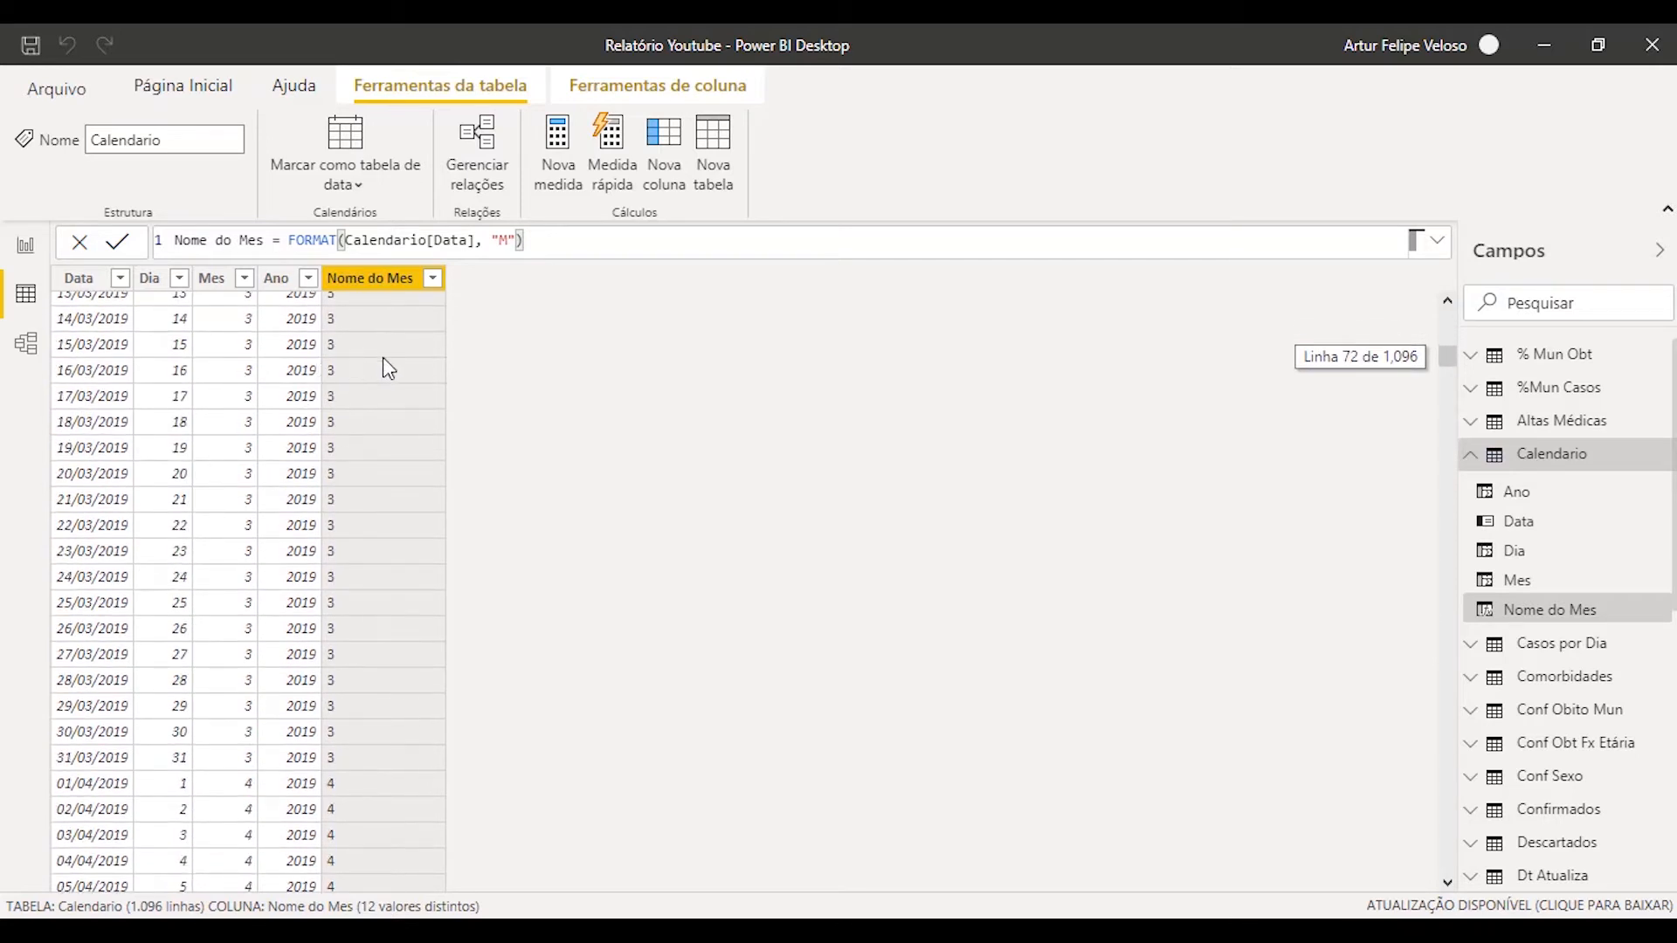
{"action": "scroll", "coordinate": [376, 337], "scroll_direction": "up", "scroll_amount": 20}
{"action": "left_click", "coordinate": [510, 240]}
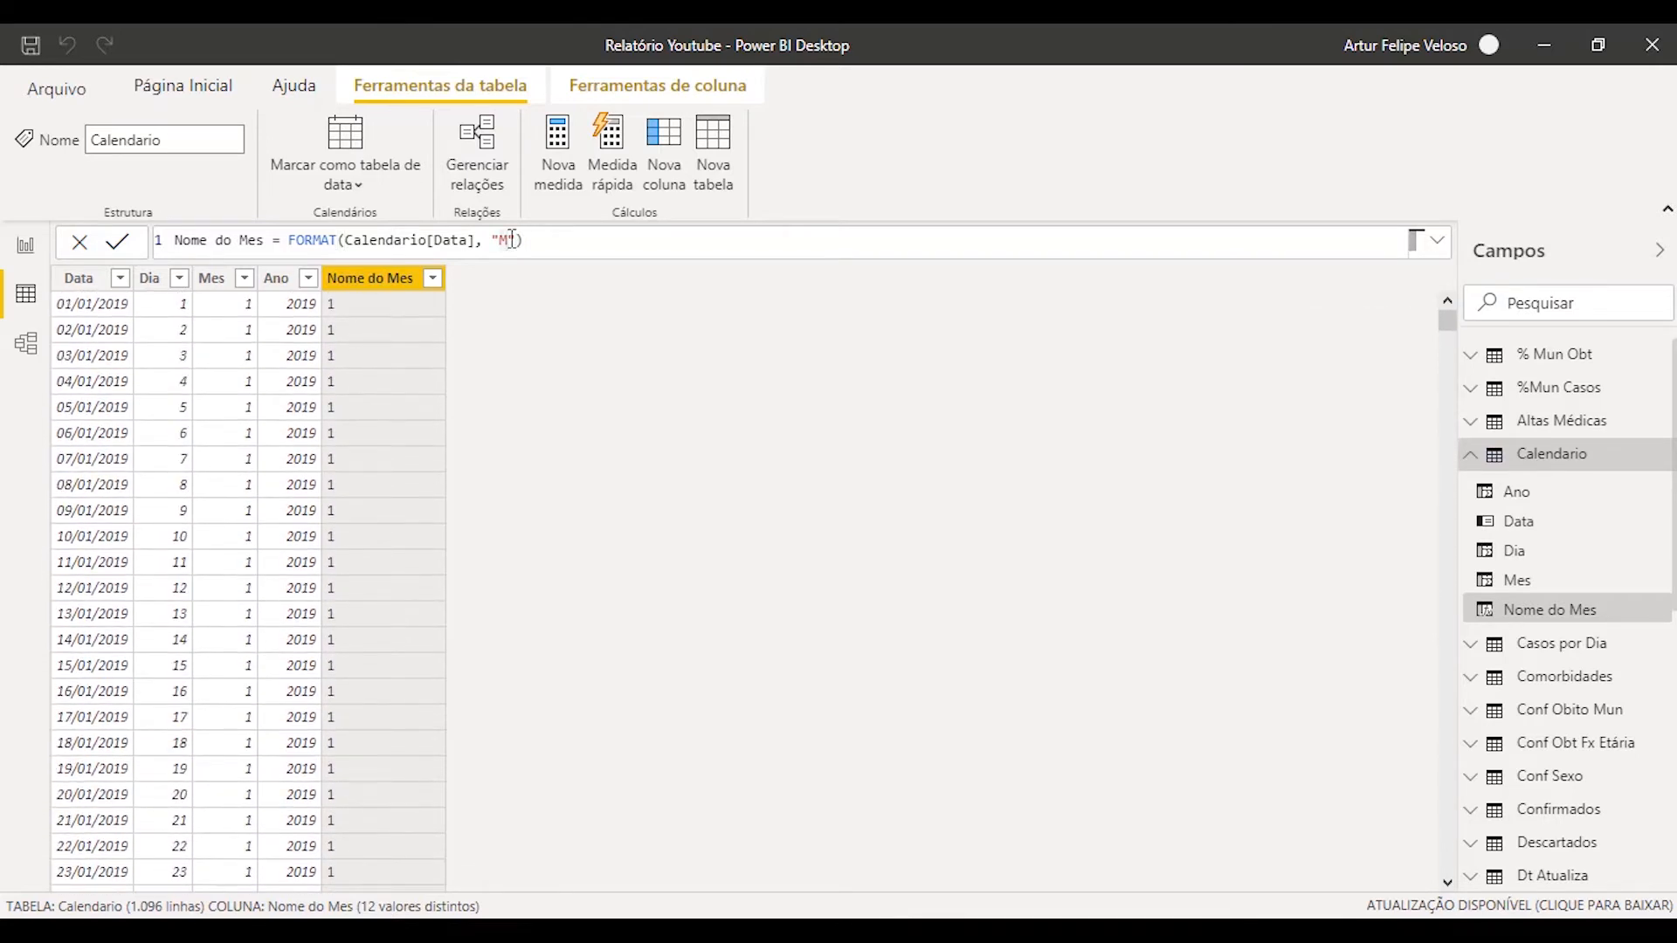
{"action": "type", "text": "M"}
{"action": "key", "text": "Return"}
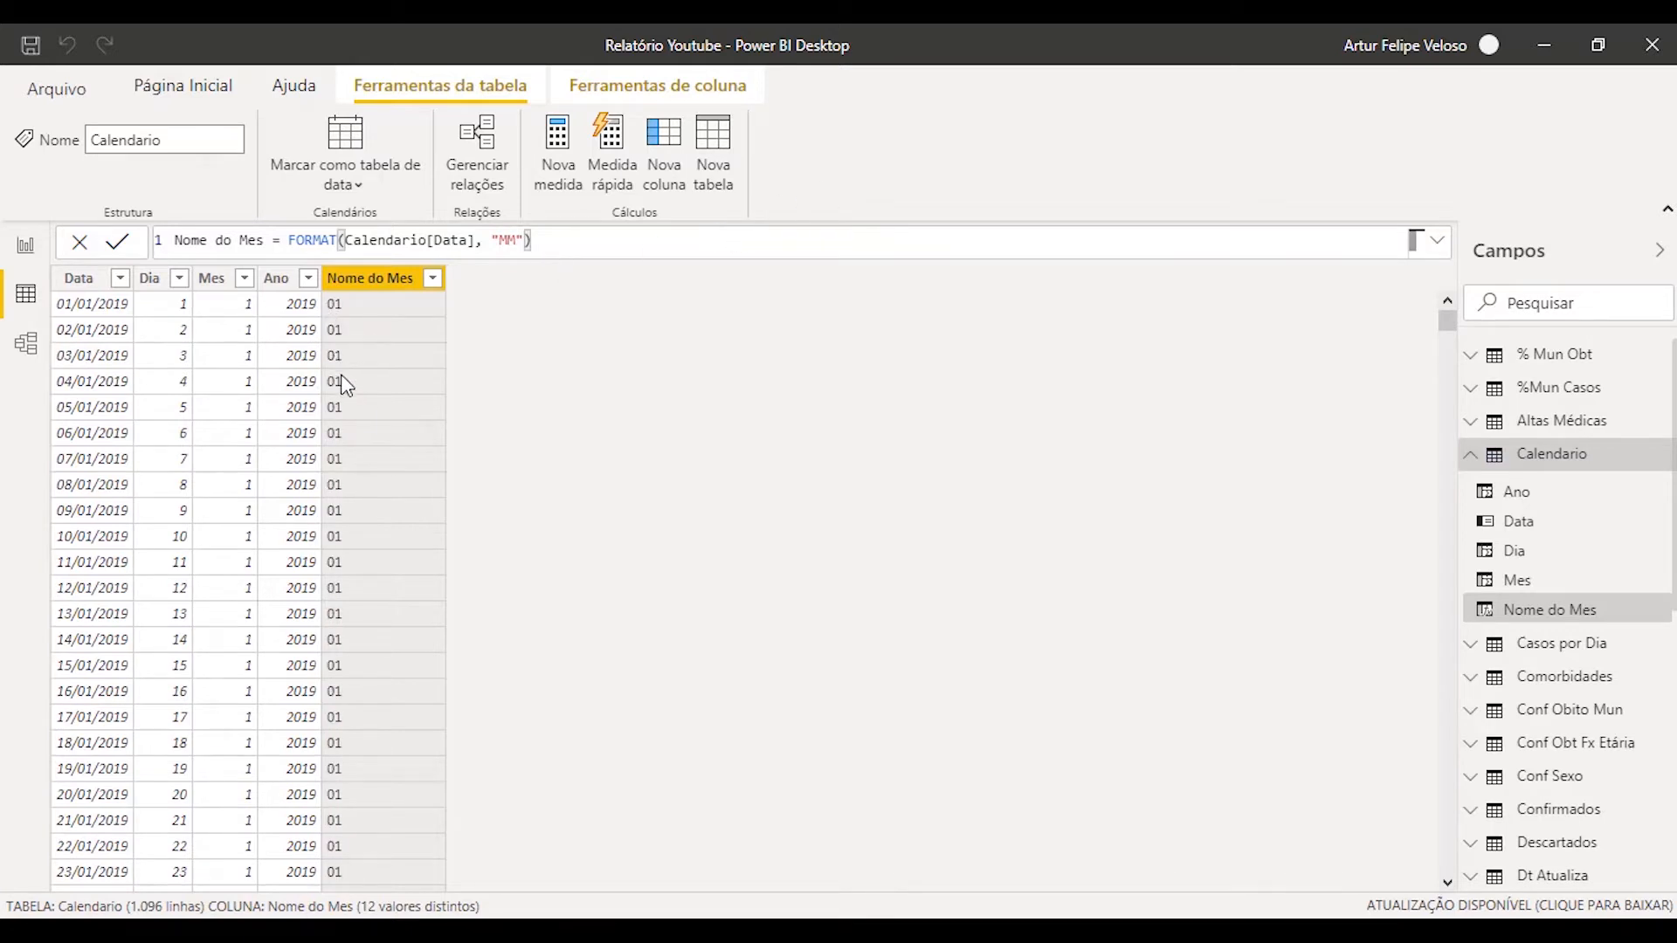
- Check the two-digit months down the table, set the Nome do Mes format code to "MMM" and commit the formula
{"action": "scroll", "coordinate": [343, 379], "scroll_direction": "down", "scroll_amount": 20}
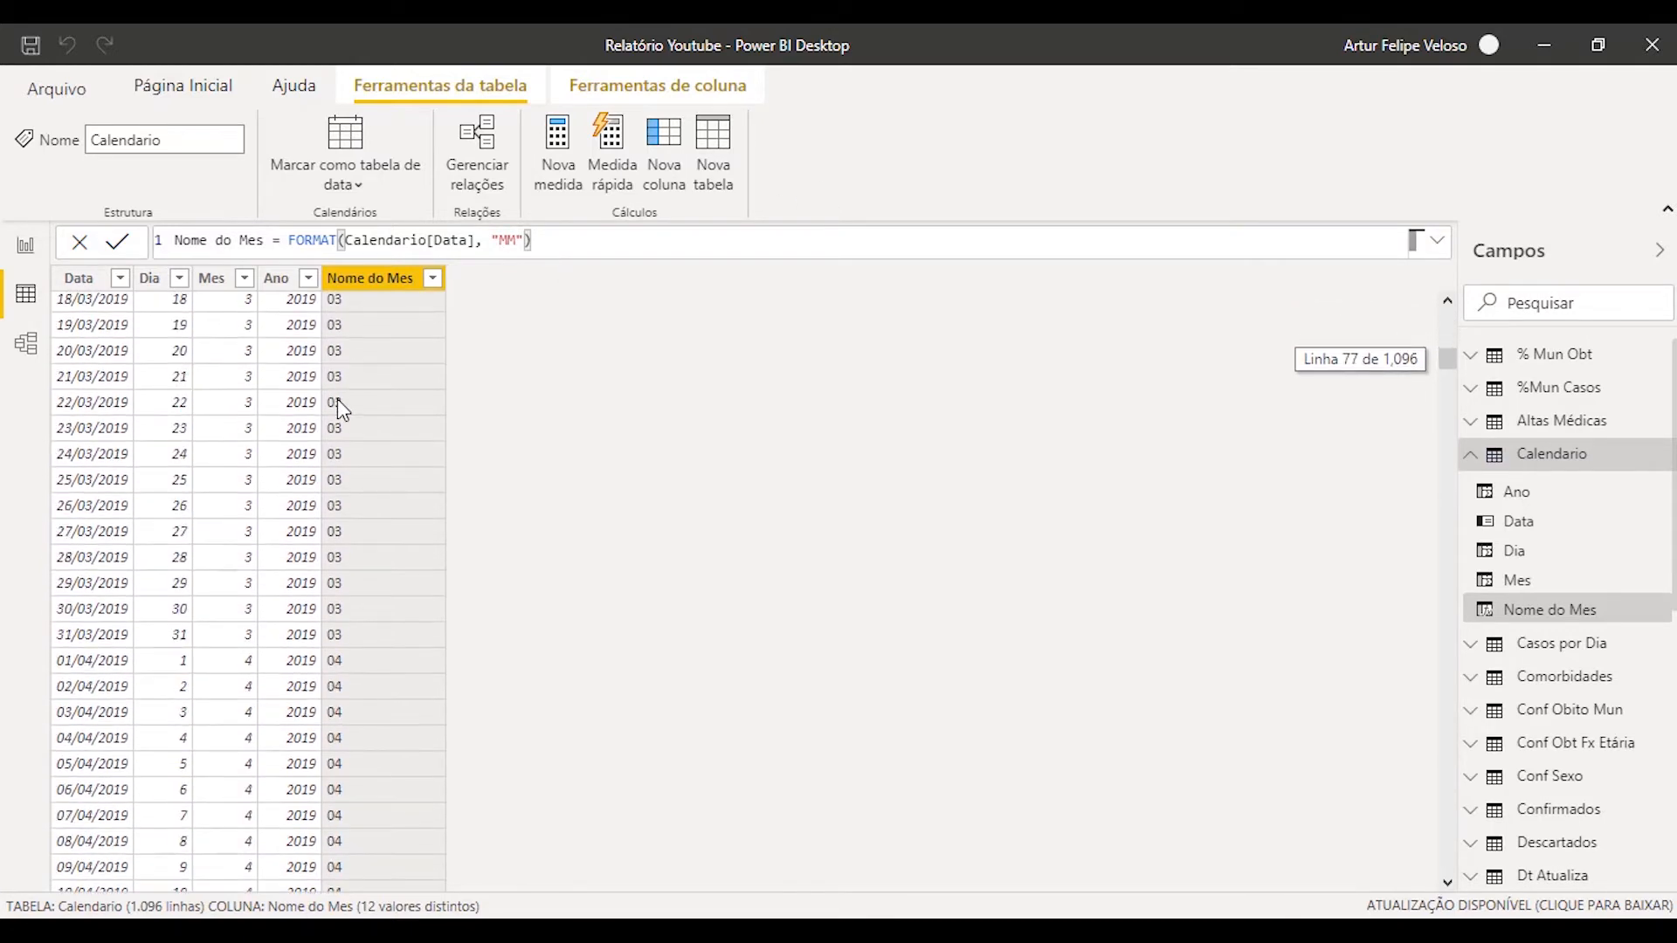
{"action": "scroll", "coordinate": [341, 409], "scroll_direction": "up", "scroll_amount": 14}
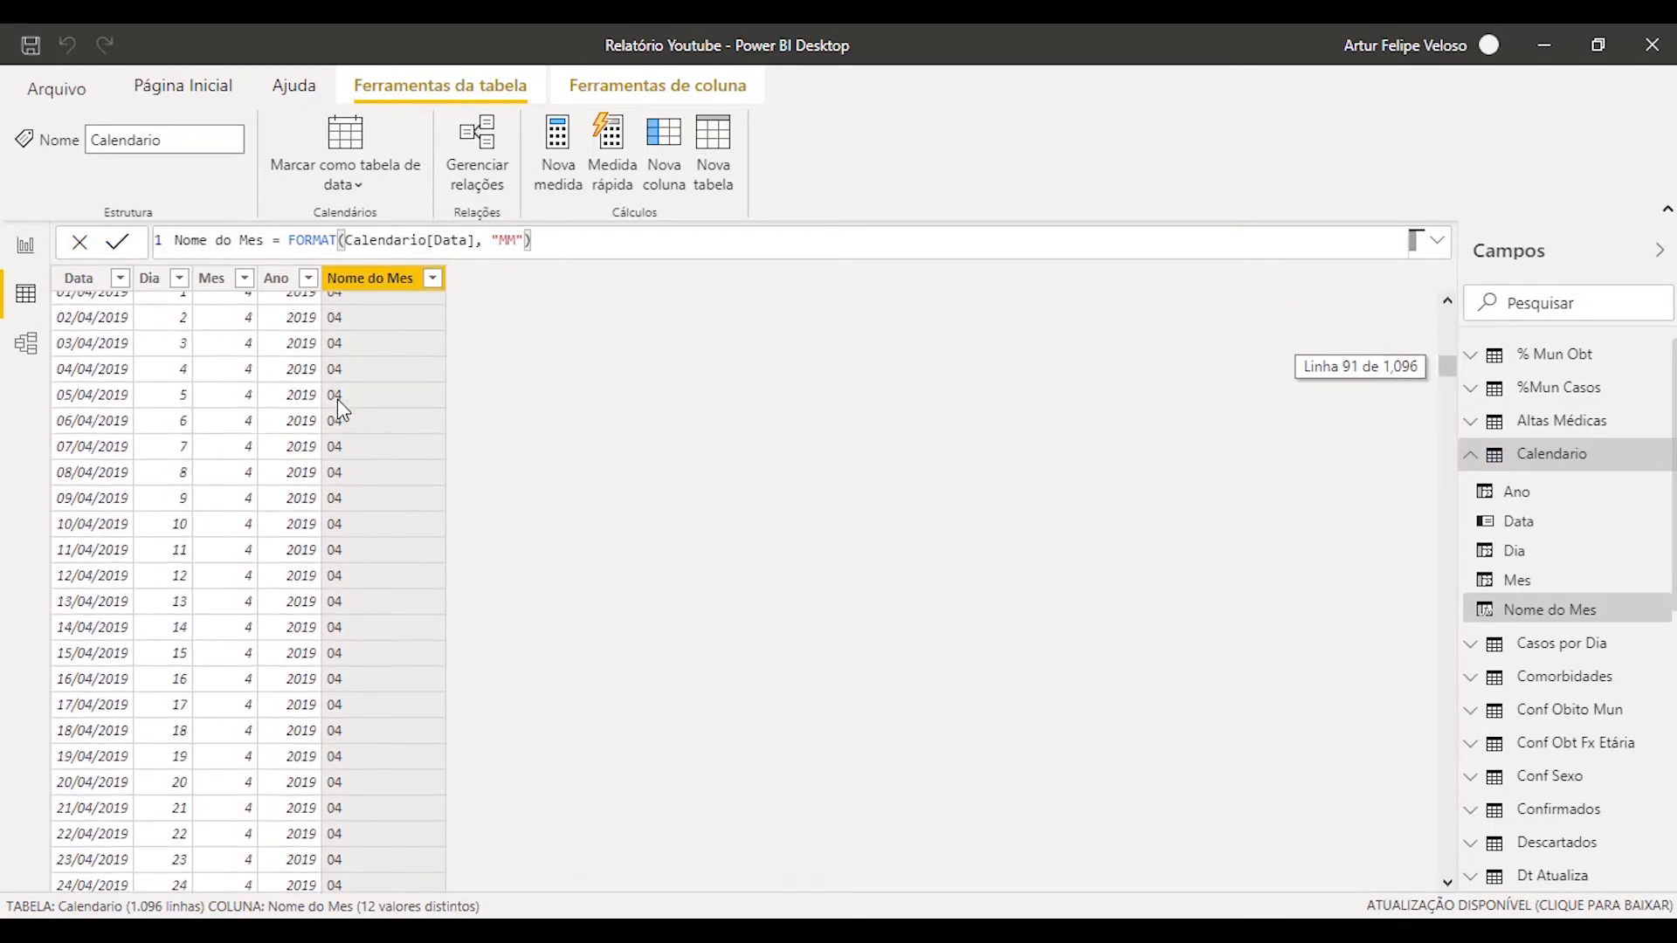
{"action": "left_click", "coordinate": [511, 242]}
{"action": "type", "text": "M"}
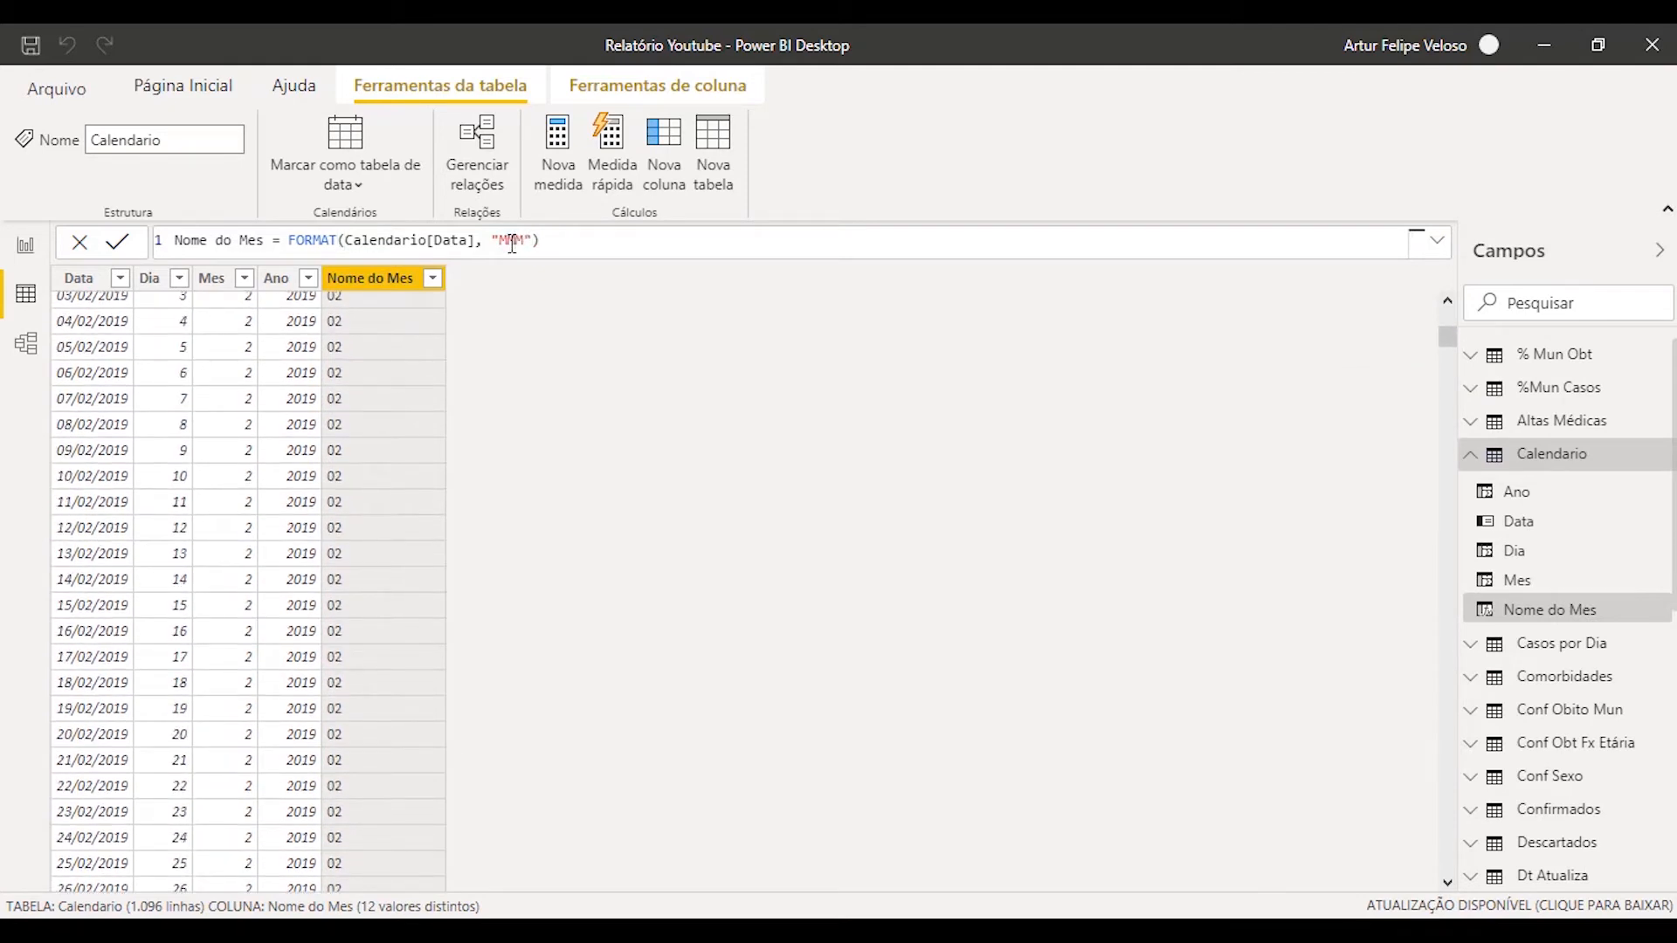
{"action": "key", "text": "Return"}
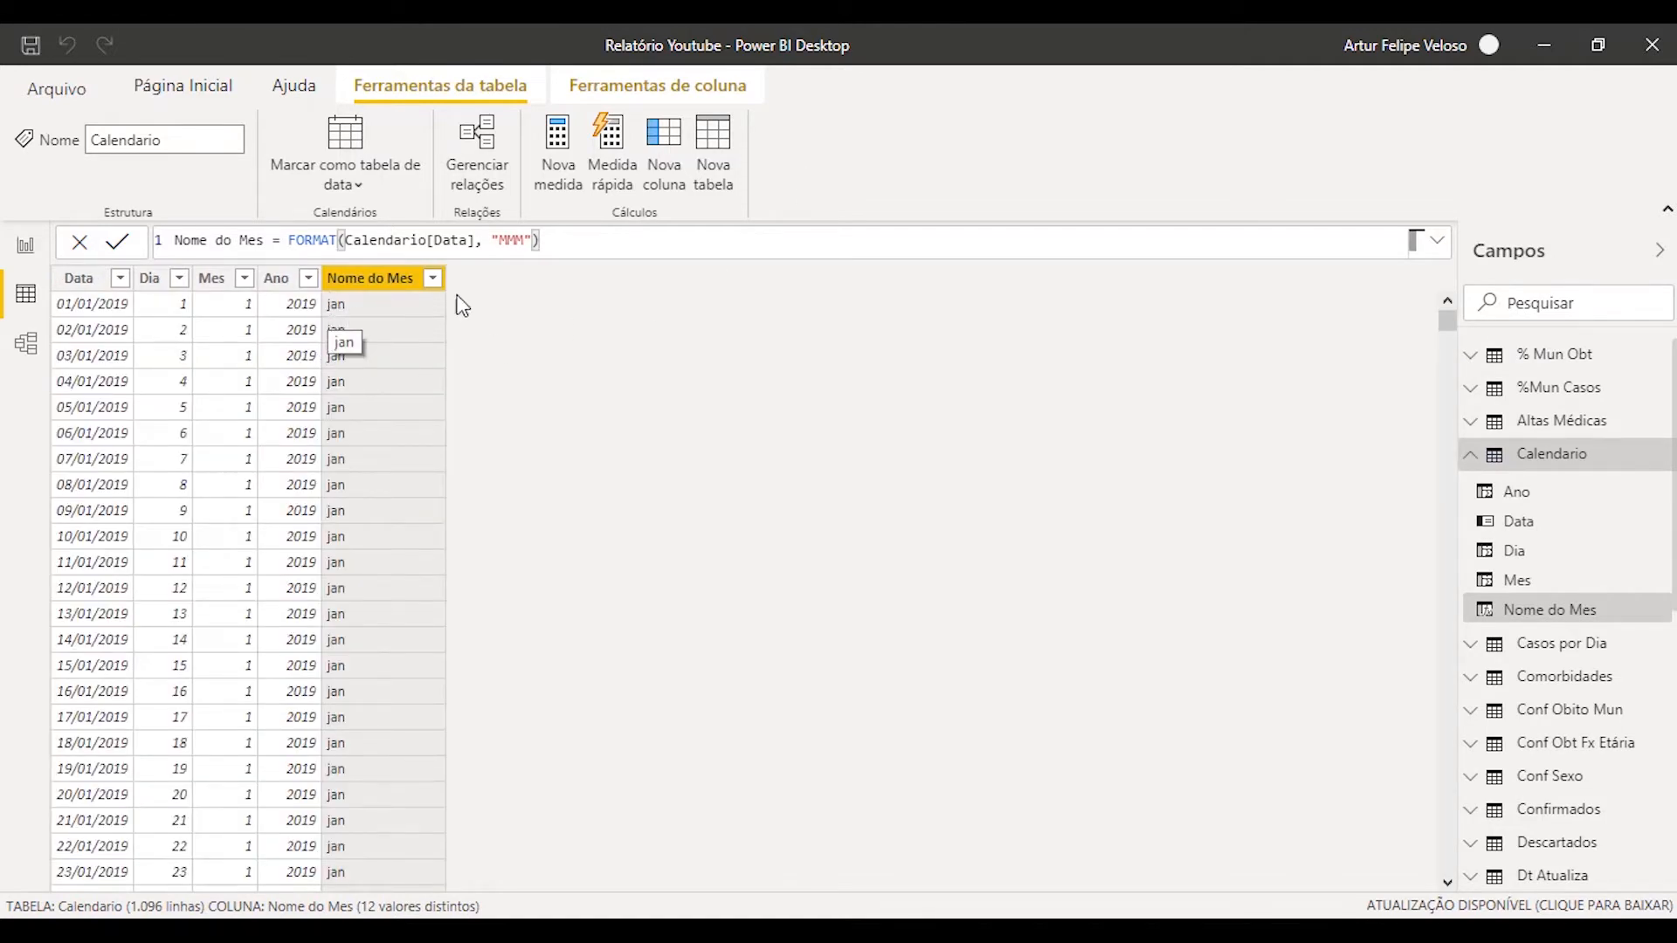
- Extend the Nome do Mes format code to "MMMM" and commit the formula
{"action": "left_click", "coordinate": [516, 241]}
{"action": "type", "text": "M"}
{"action": "key", "text": "Return"}
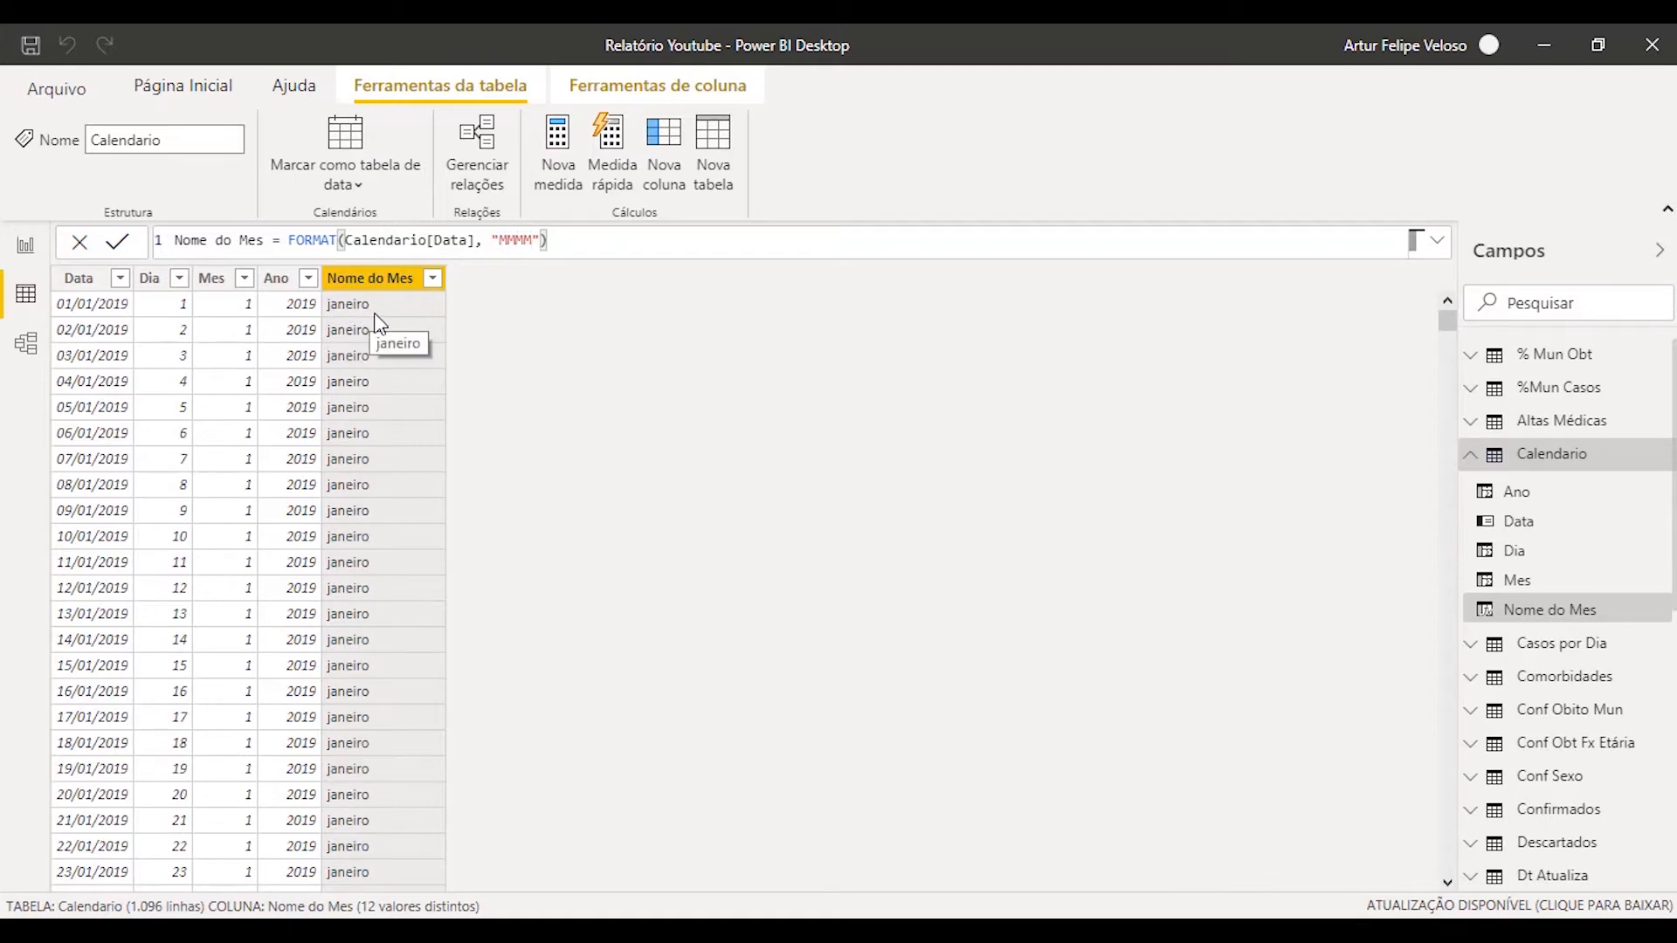
{"action": "double_click", "coordinate": [511, 240]}
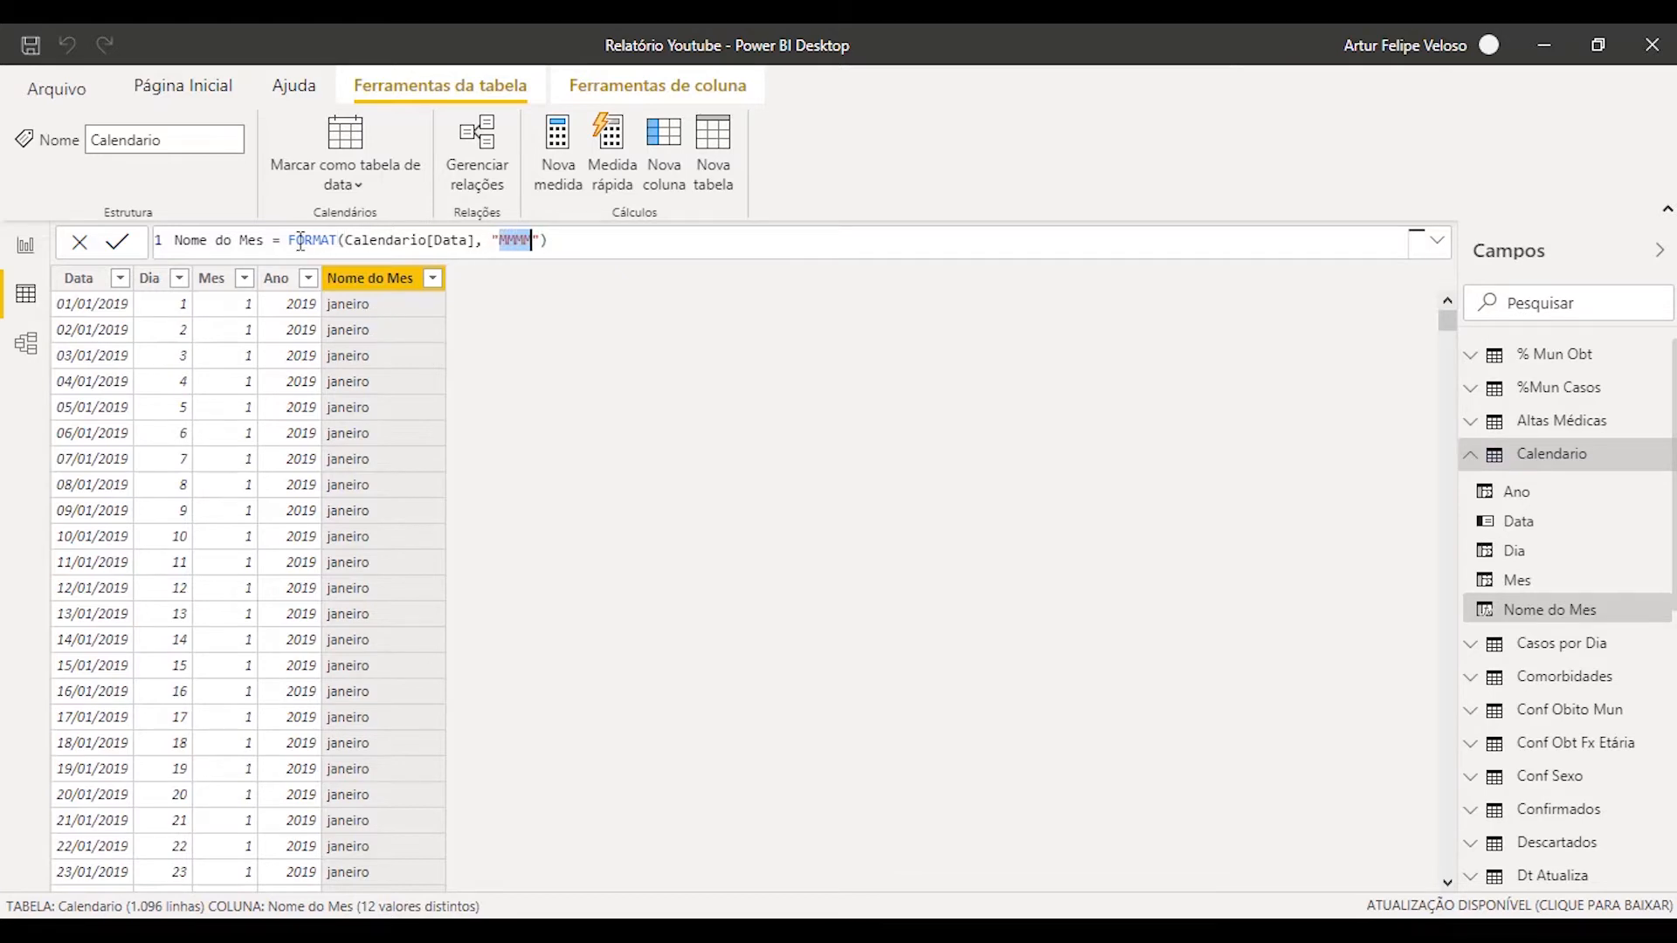
{"action": "left_click_drag", "start_coordinate": [289, 240], "coordinate": [332, 241]}
{"action": "left_click", "coordinate": [474, 240]}
{"action": "left_click_drag", "start_coordinate": [474, 240], "coordinate": [360, 259]}
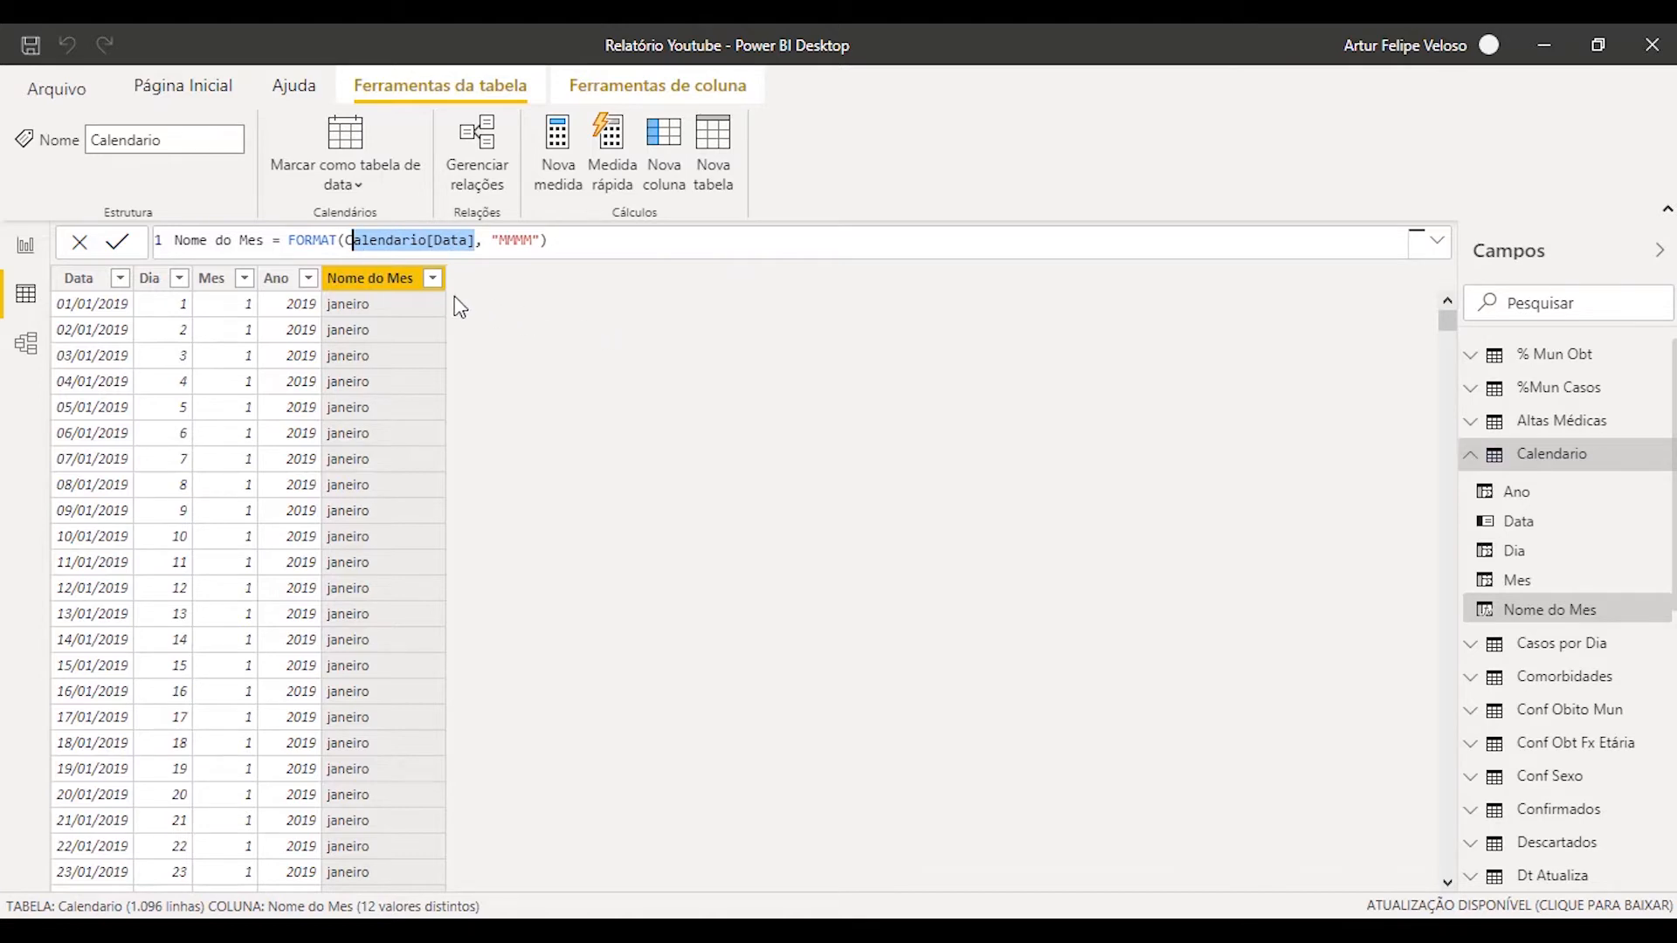
- Start a new calculated column named Nome do Mes Abreviado using the FORMAT function
{"action": "left_click", "coordinate": [666, 134]}
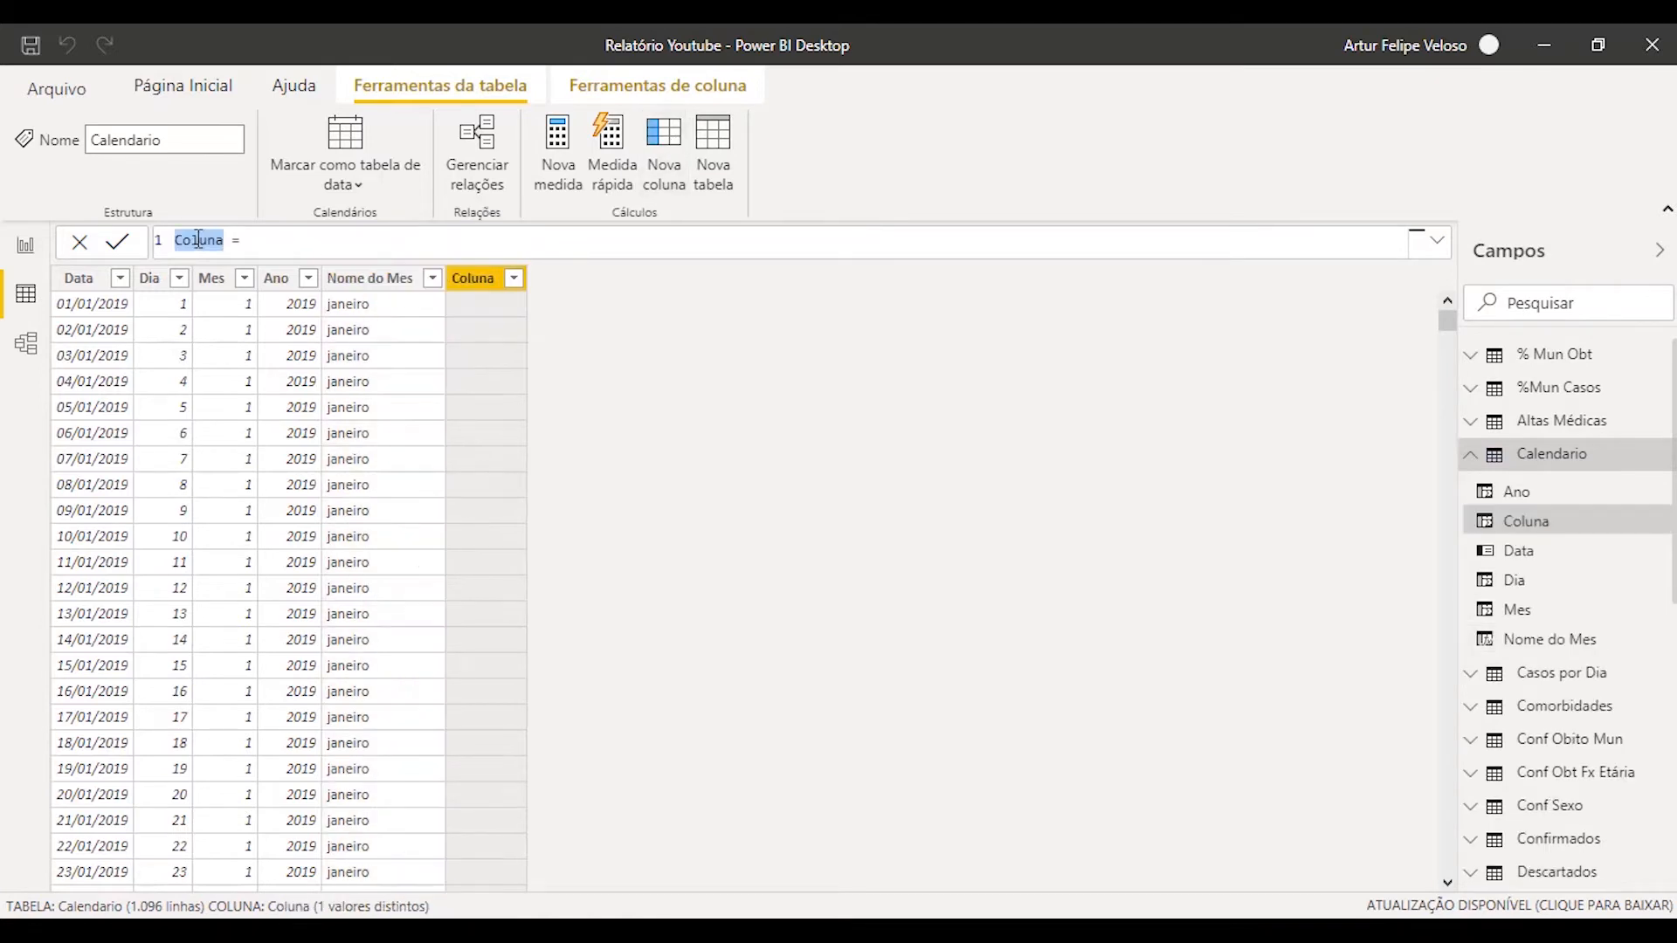
{"action": "type", "text": "Nome do Mes"}
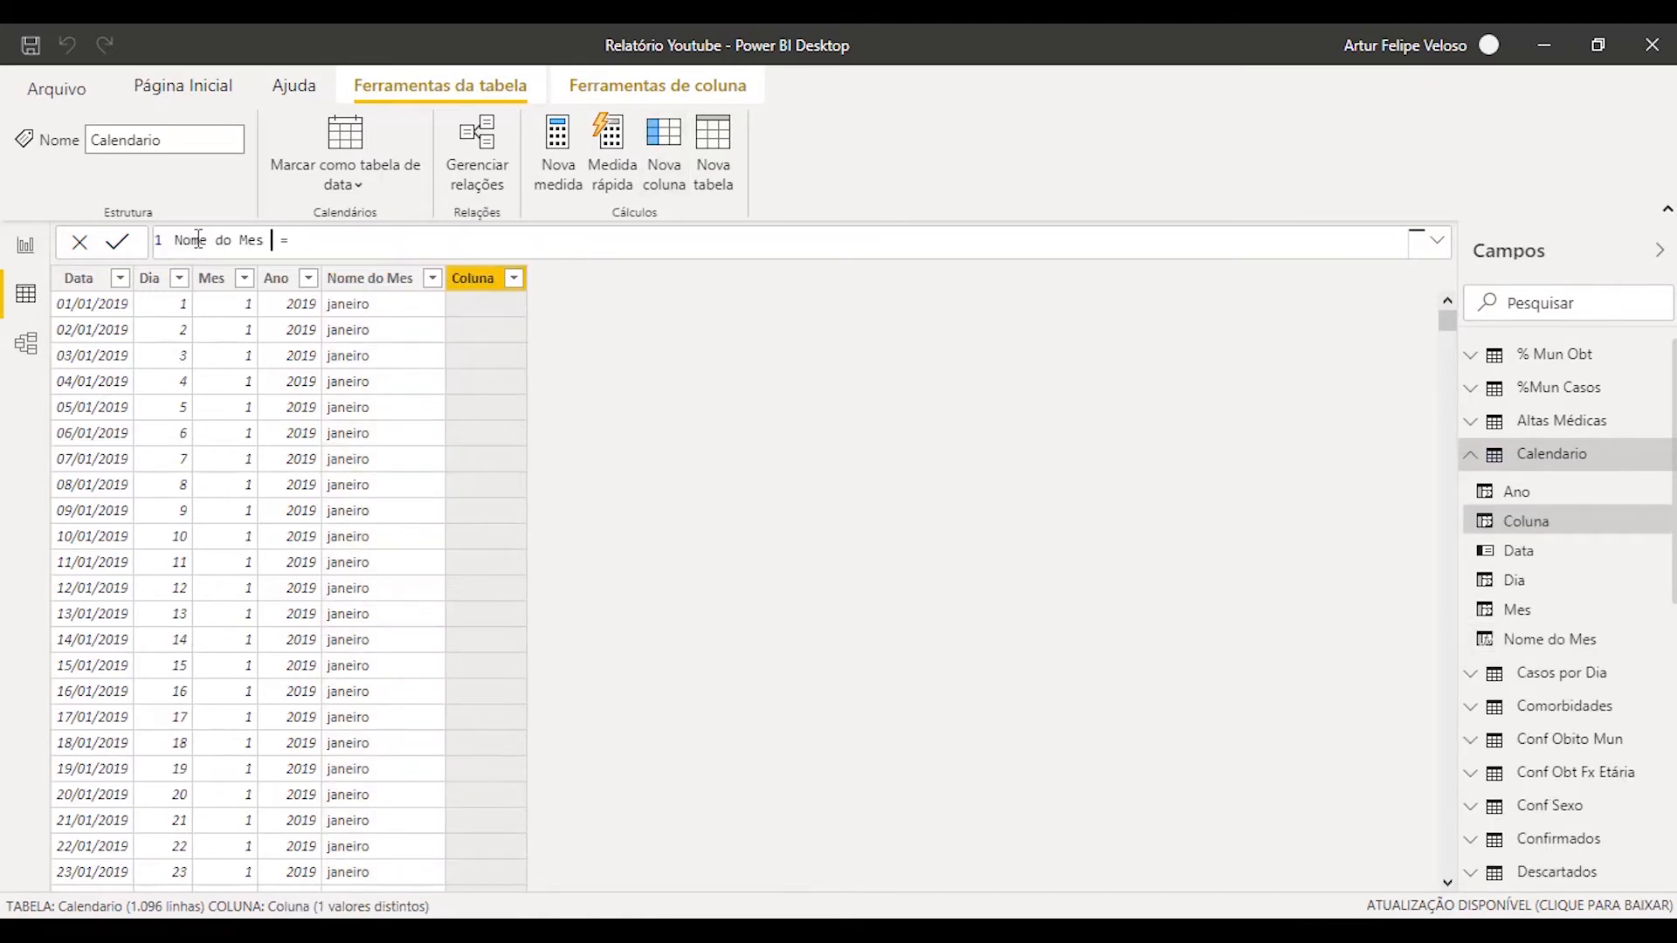
{"action": "type", "text": " Abreviado for"}
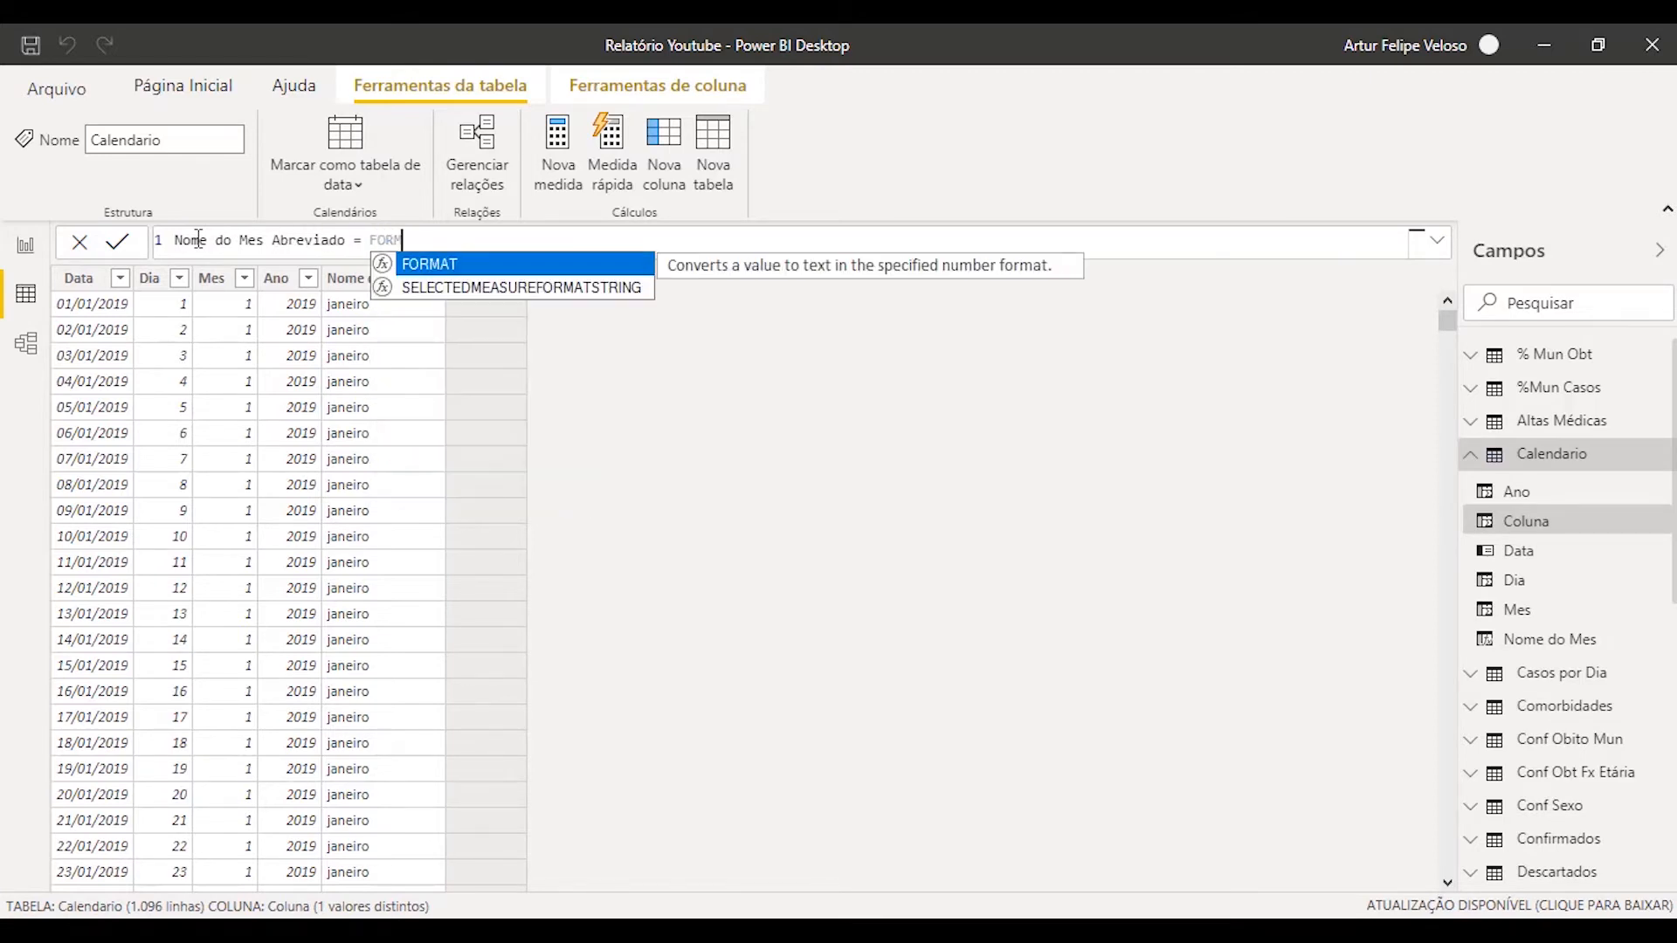
{"action": "key", "text": "Tab"}
- Complete the Nome do Mes Abreviado formula as FORMAT(Calendario, "MMM") and commit it
{"action": "type", "text": "cale"}
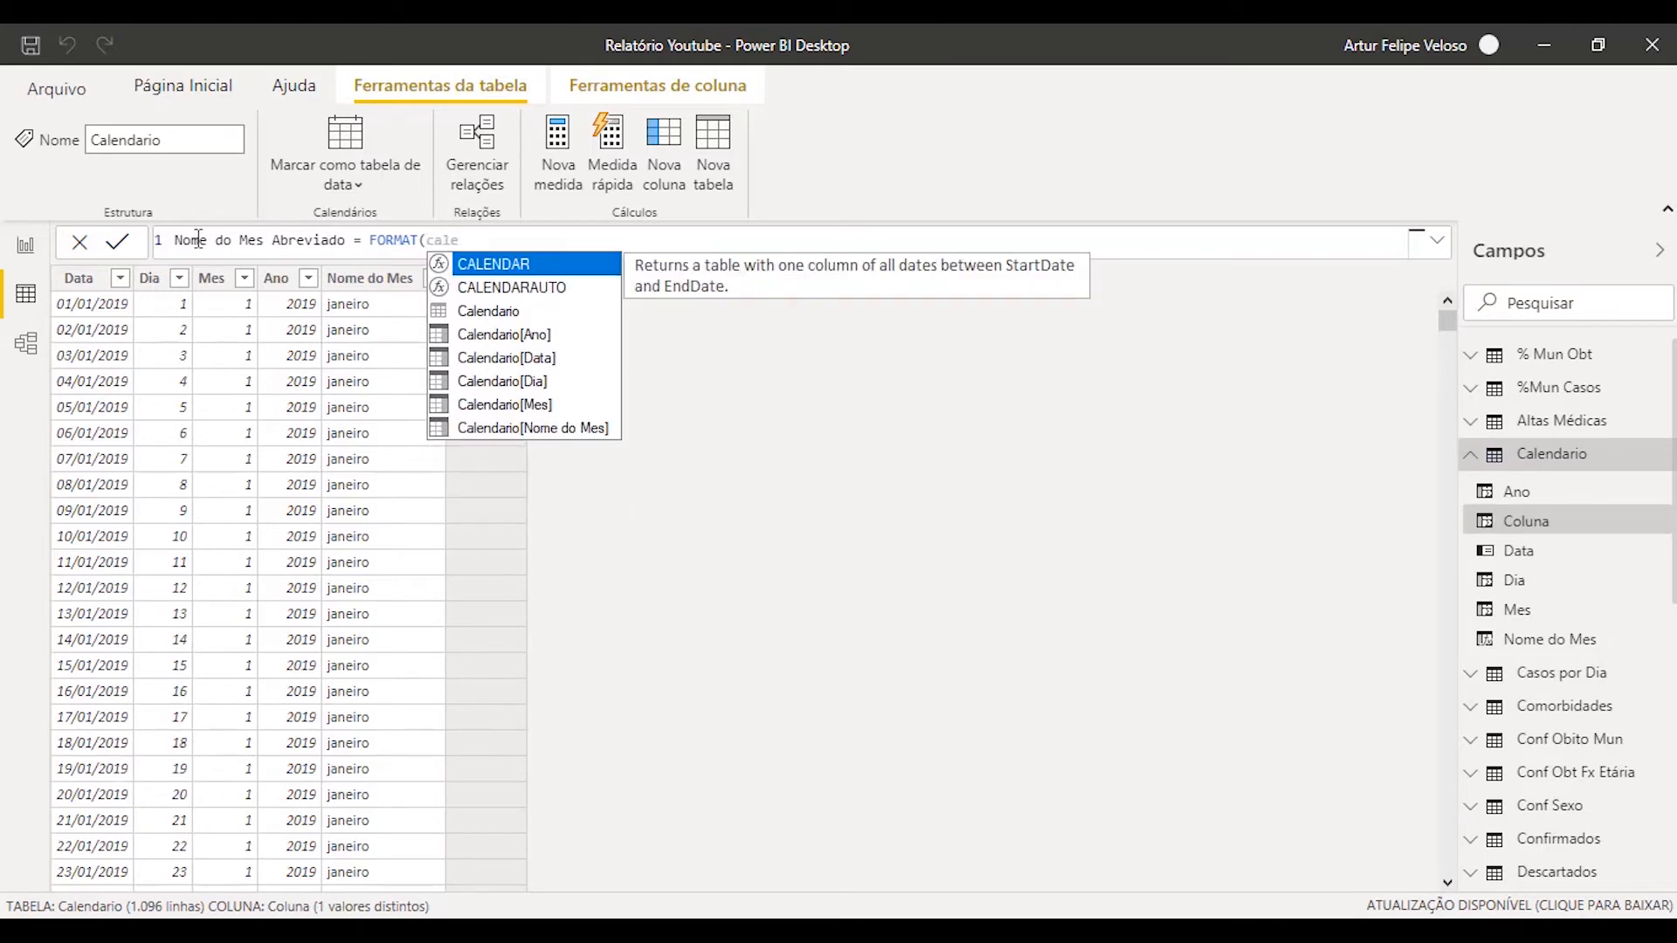
{"action": "key", "text": "Down"}
{"action": "key", "text": "Down"}
{"action": "key", "text": "Tab"}
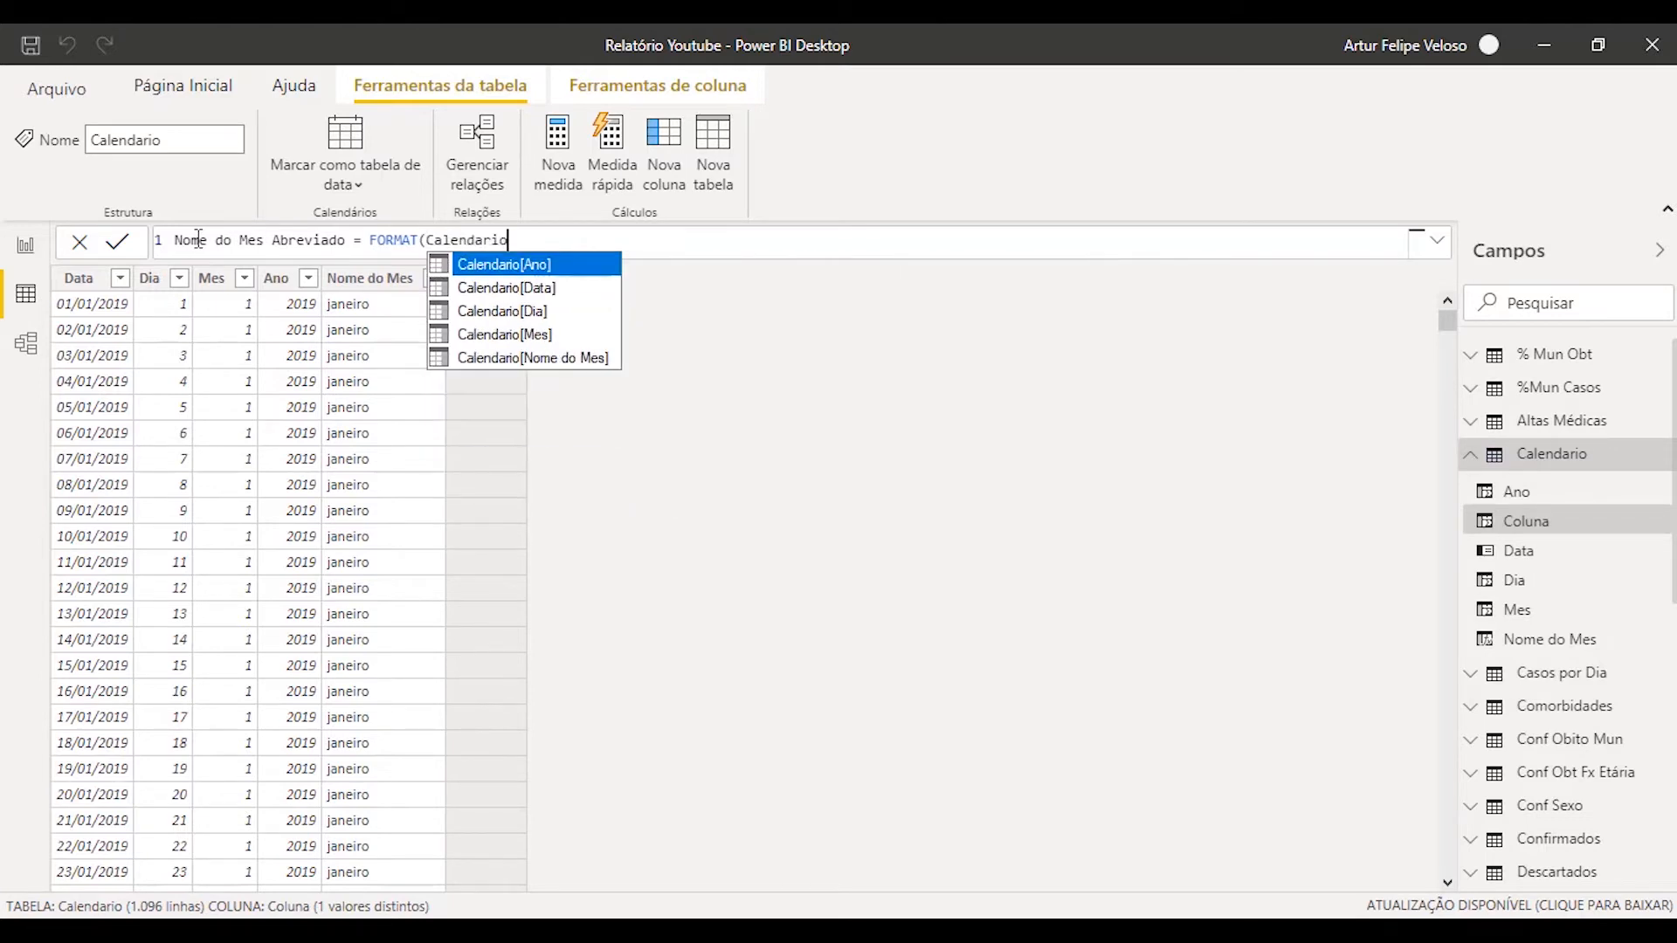
{"action": "type", "text": ","}
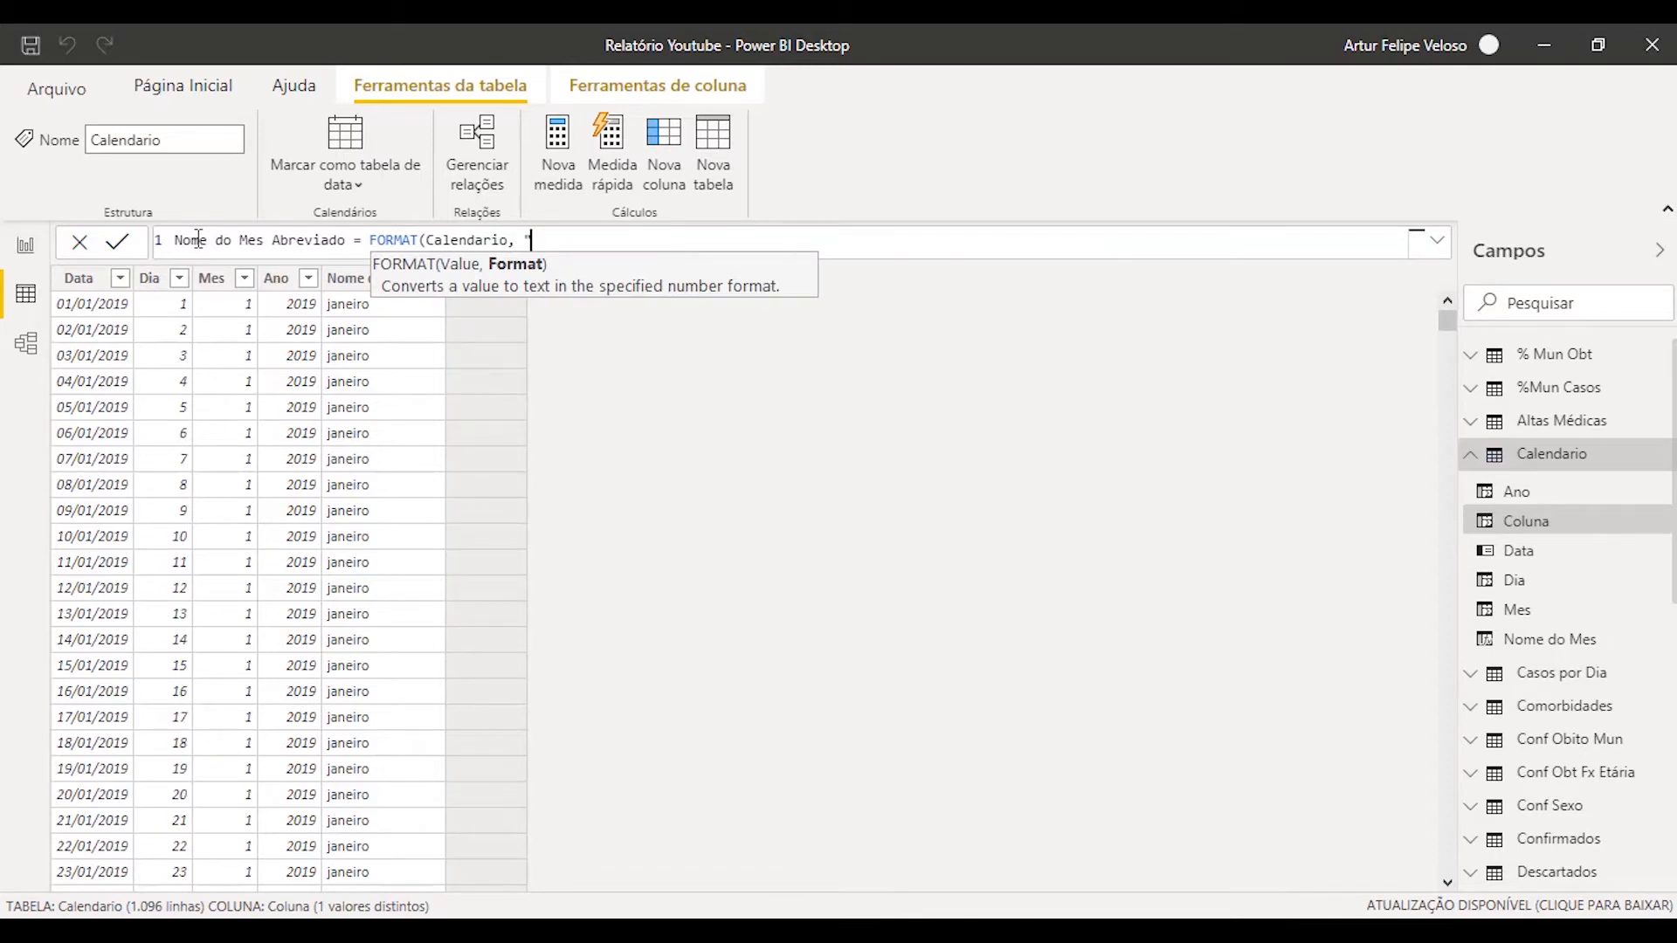
{"action": "type", "text": "\""}
{"action": "key", "text": "Left"}
{"action": "type", "text": "MMM\")"}
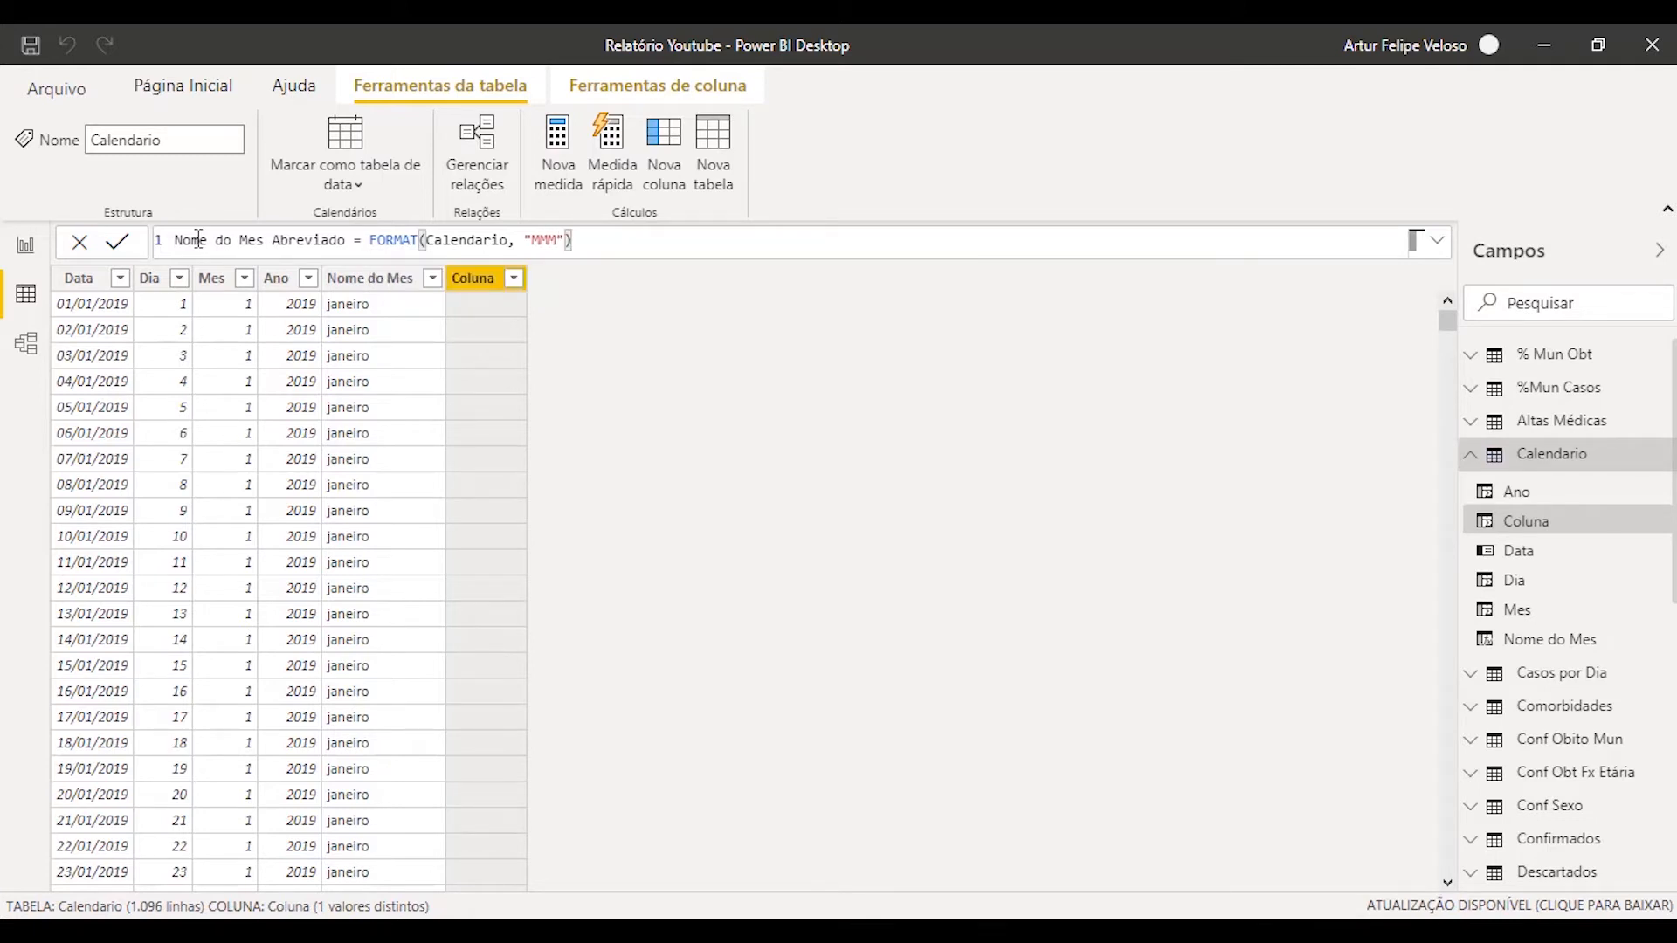
{"action": "key", "text": "Return"}
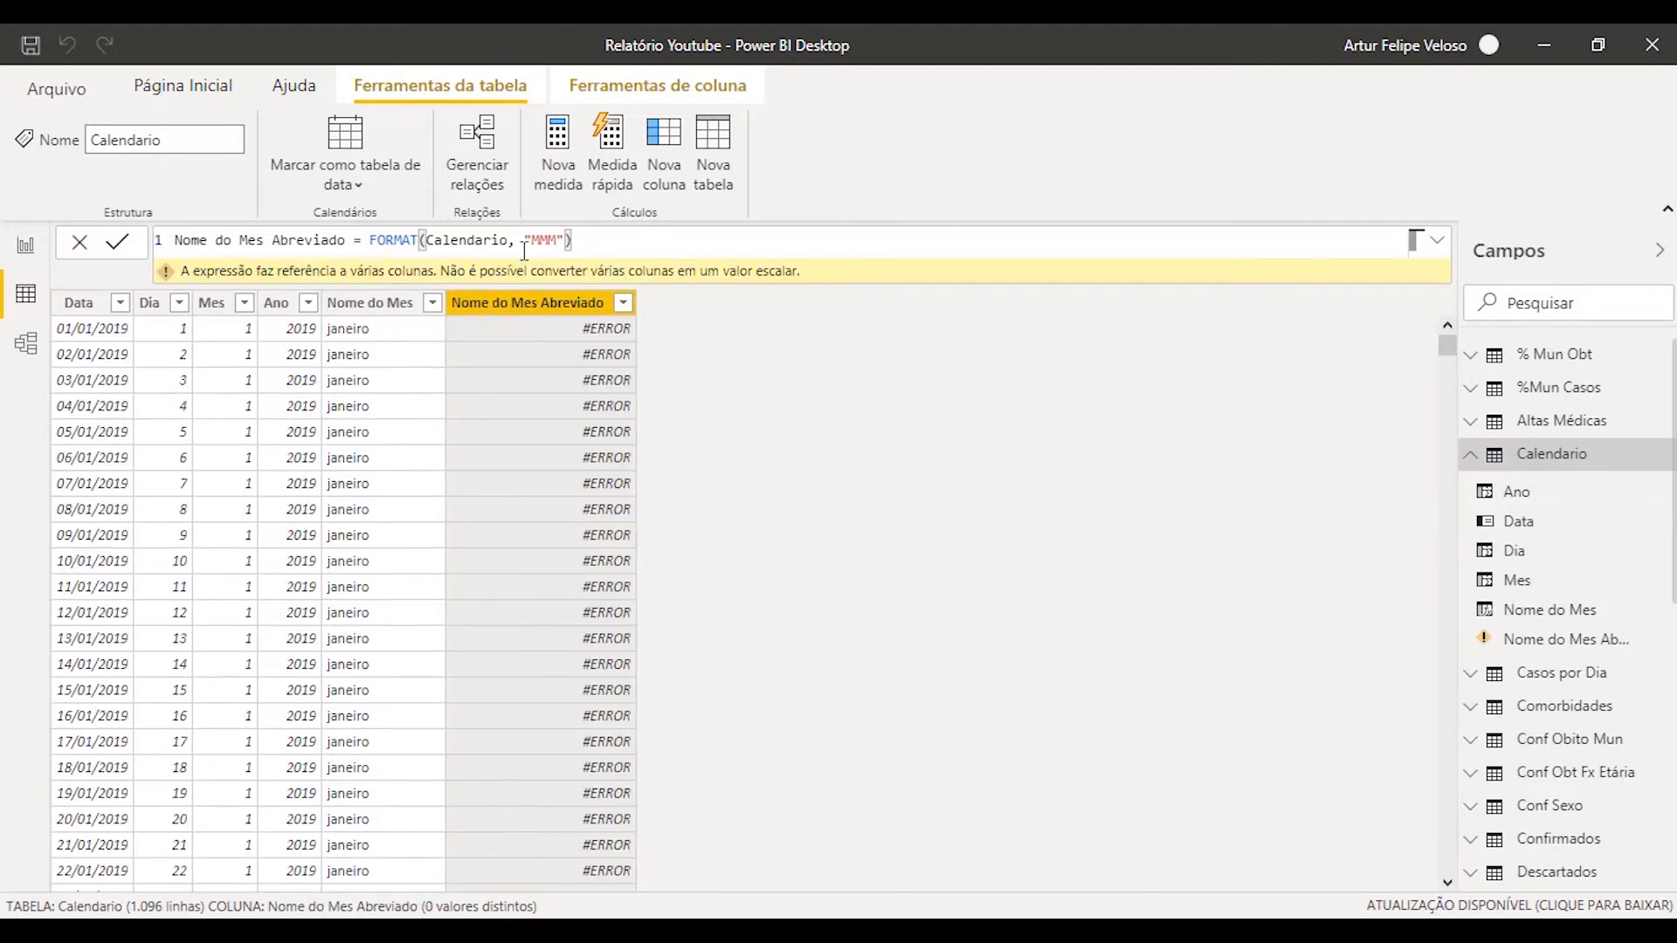
- Replace the table reference in the Nome do Mes Abreviado formula with Calendario[Data] and commit it
{"action": "left_click", "coordinate": [510, 241]}
{"action": "left_click_drag", "start_coordinate": [509, 242], "coordinate": [521, 247]}
{"action": "left_click", "coordinate": [521, 238]}
{"action": "left_click_drag", "start_coordinate": [522, 240], "coordinate": [499, 240]}
{"action": "left_click", "coordinate": [572, 237]}
{"action": "double_click", "coordinate": [486, 239]}
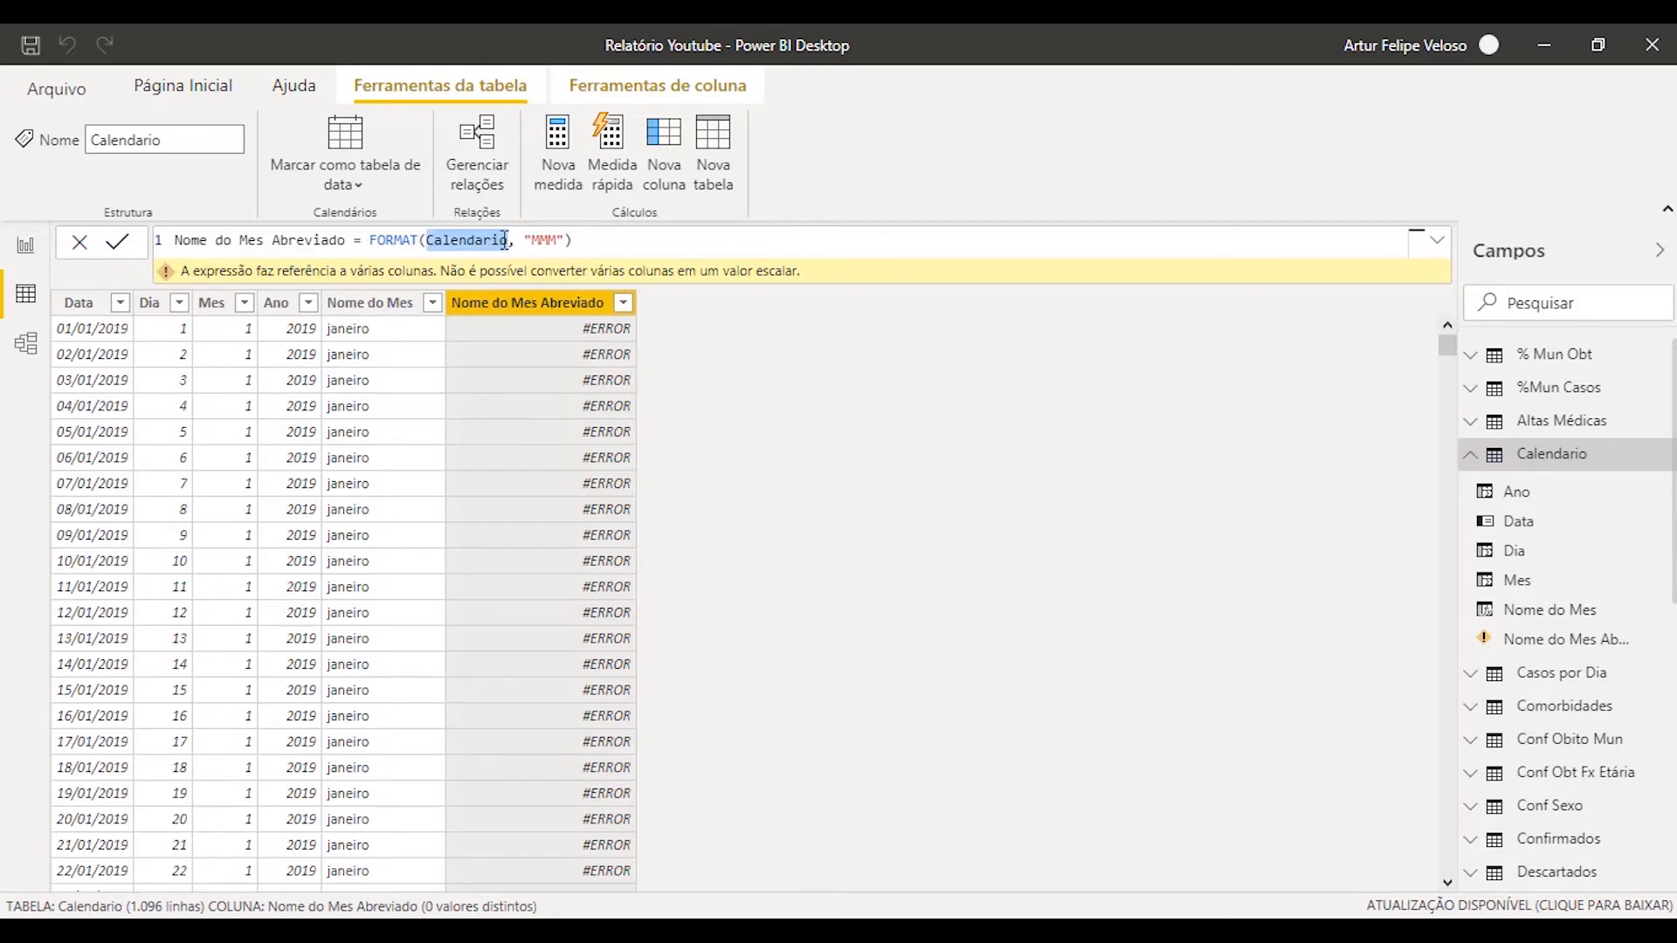
{"action": "left_click", "coordinate": [511, 237]}
{"action": "key", "text": "BackSpace"}
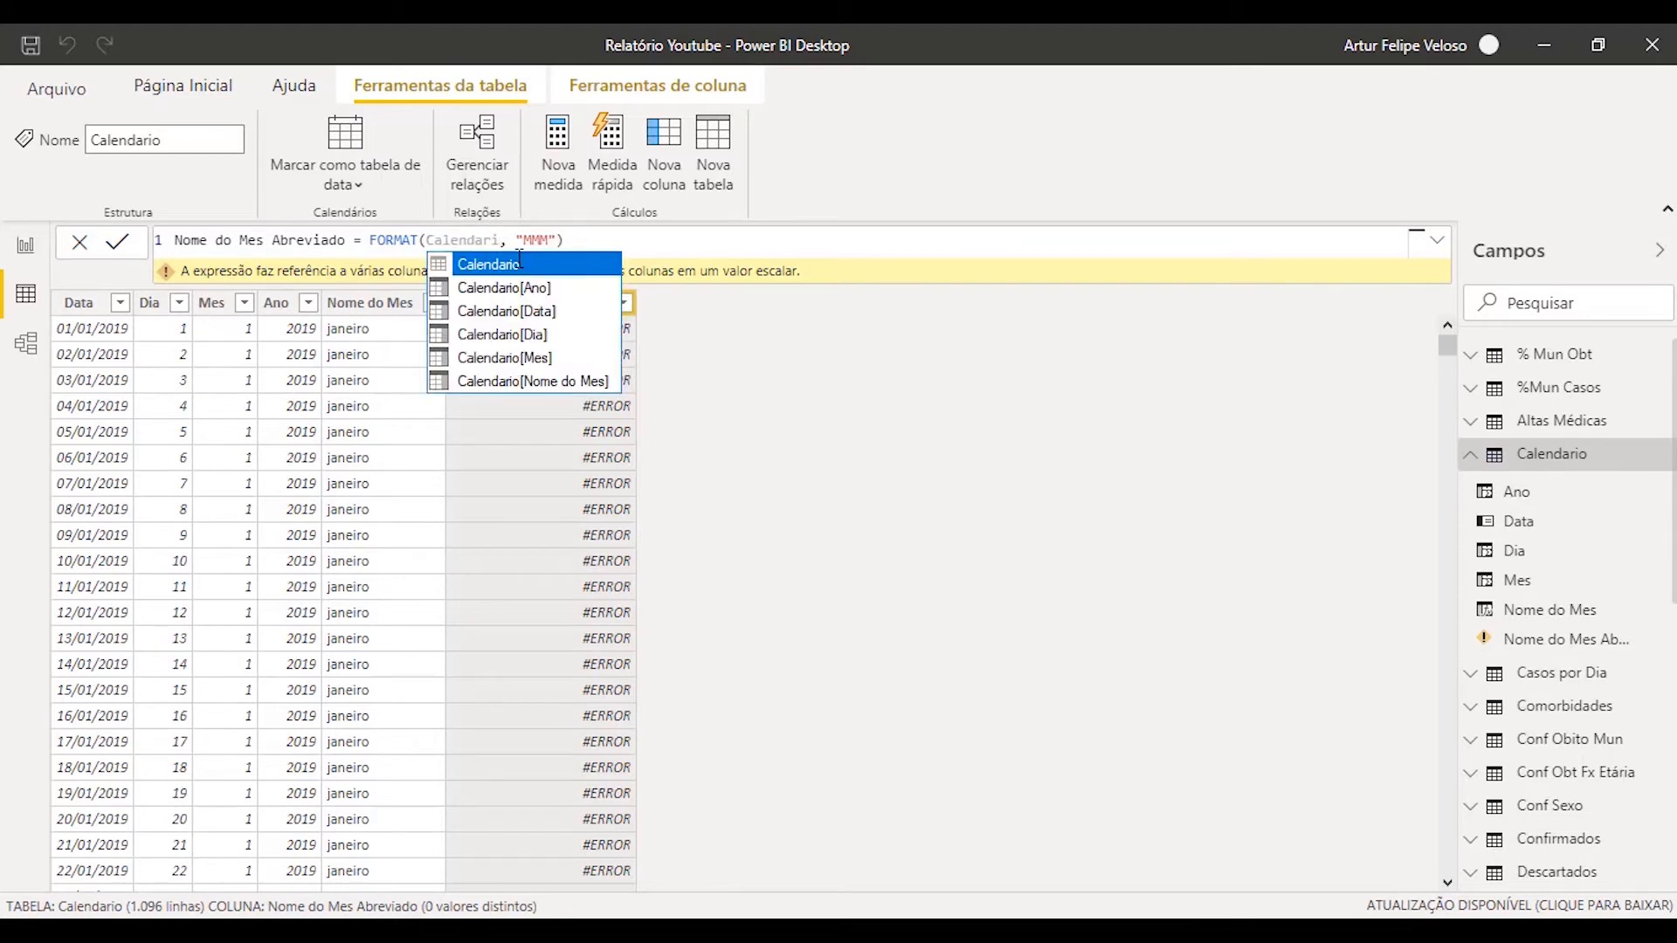
{"action": "key", "text": "Down"}
{"action": "key", "text": "Down"}
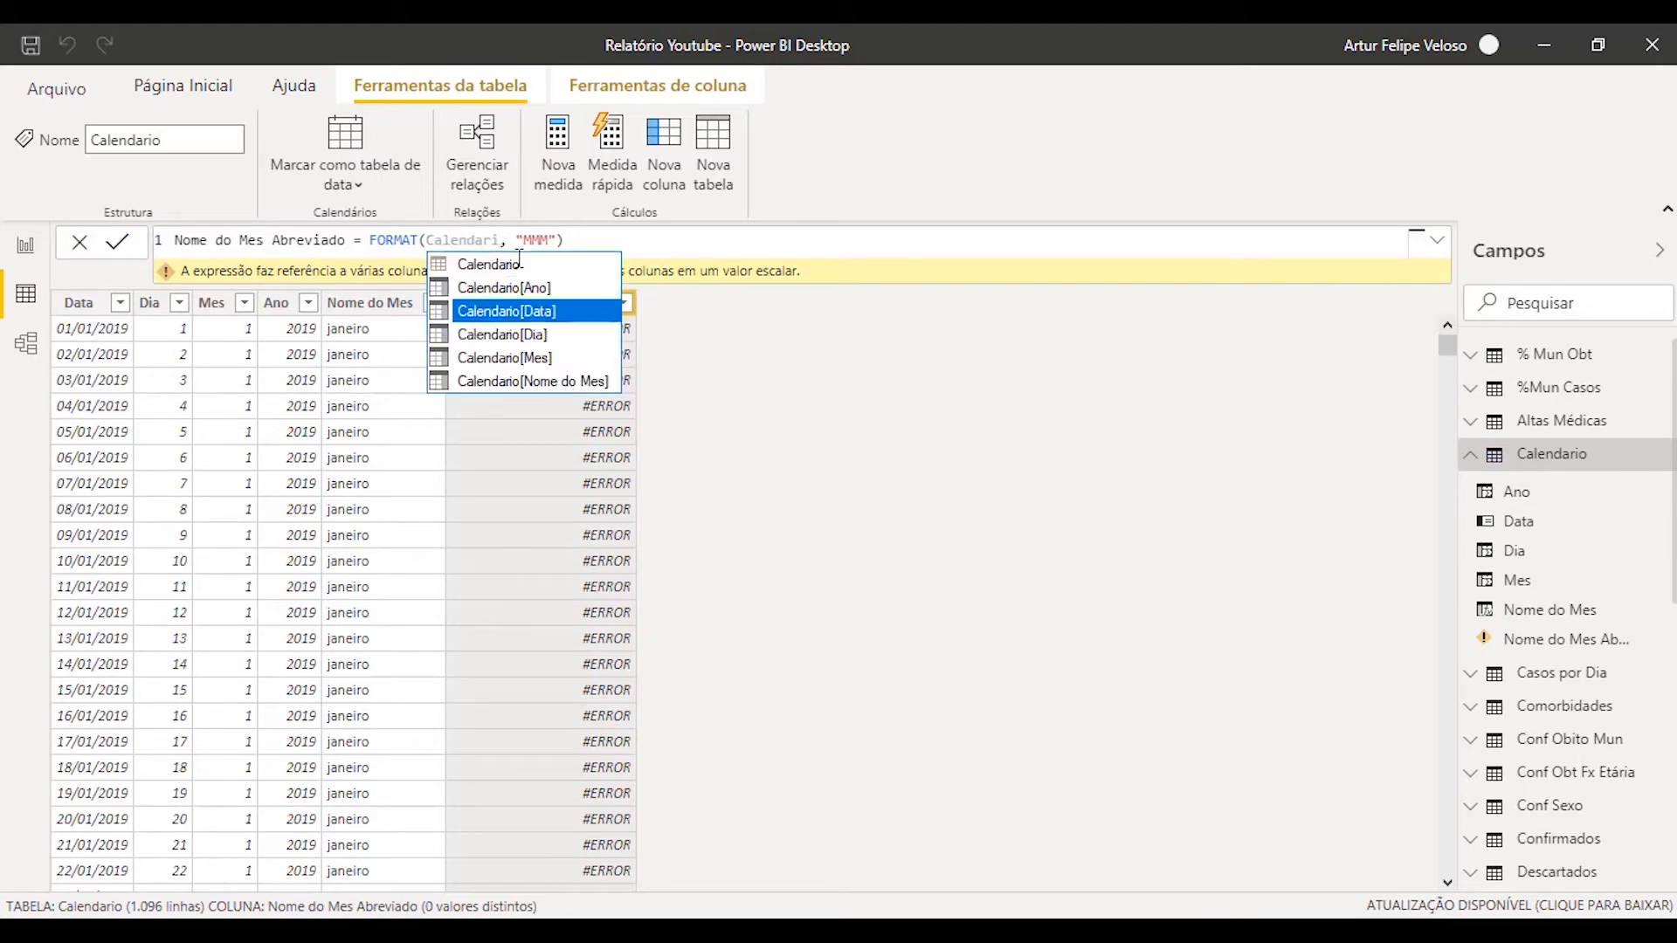
{"action": "key", "text": "Tab"}
{"action": "key", "text": "Return"}
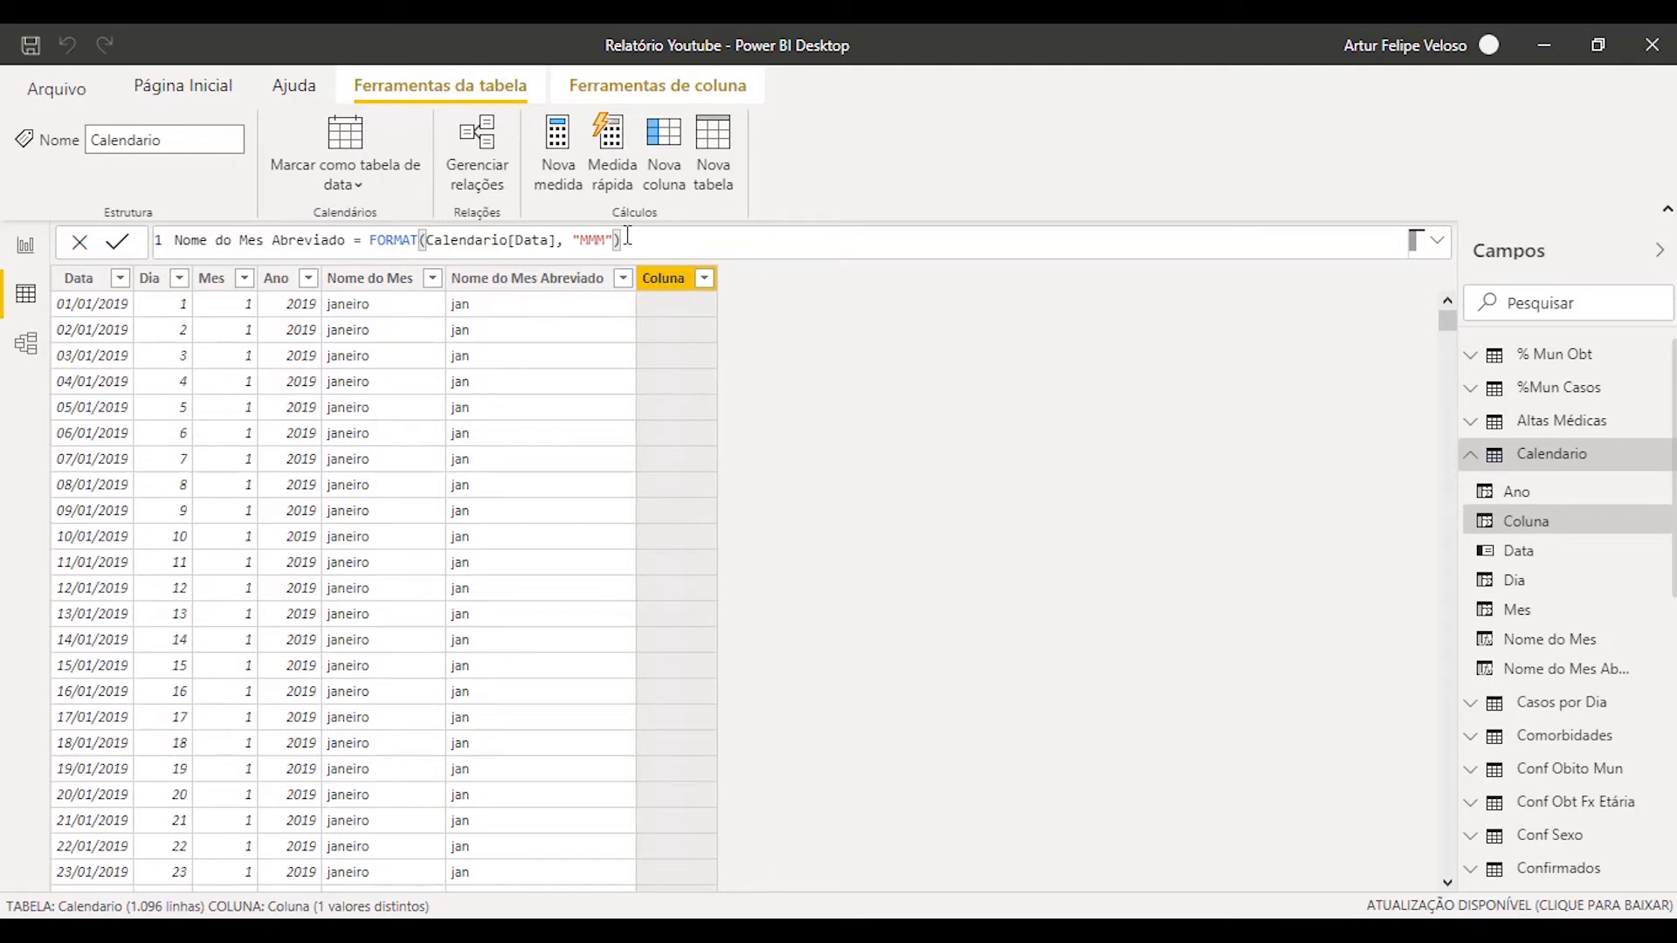
- Name the new calculated column Mes / Ano and clear the FORMAT function begun in its formula
{"action": "key", "text": "Escape"}
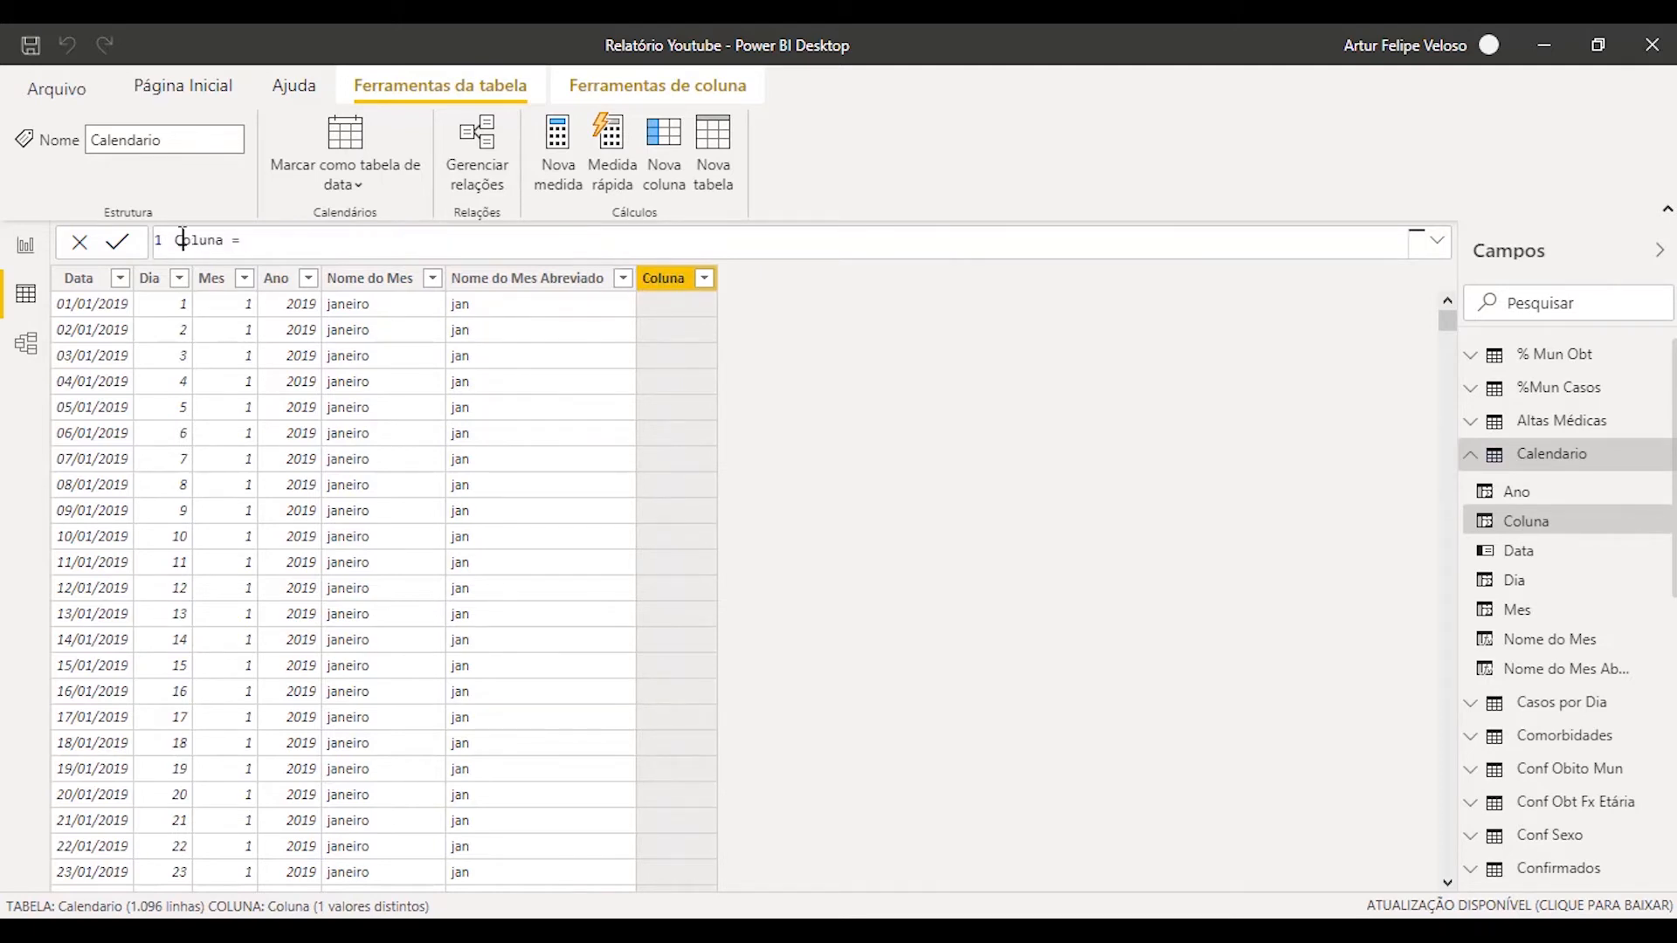
{"action": "double_click", "coordinate": [182, 239]}
{"action": "type", "text": "Mes / Ano = FORMA"}
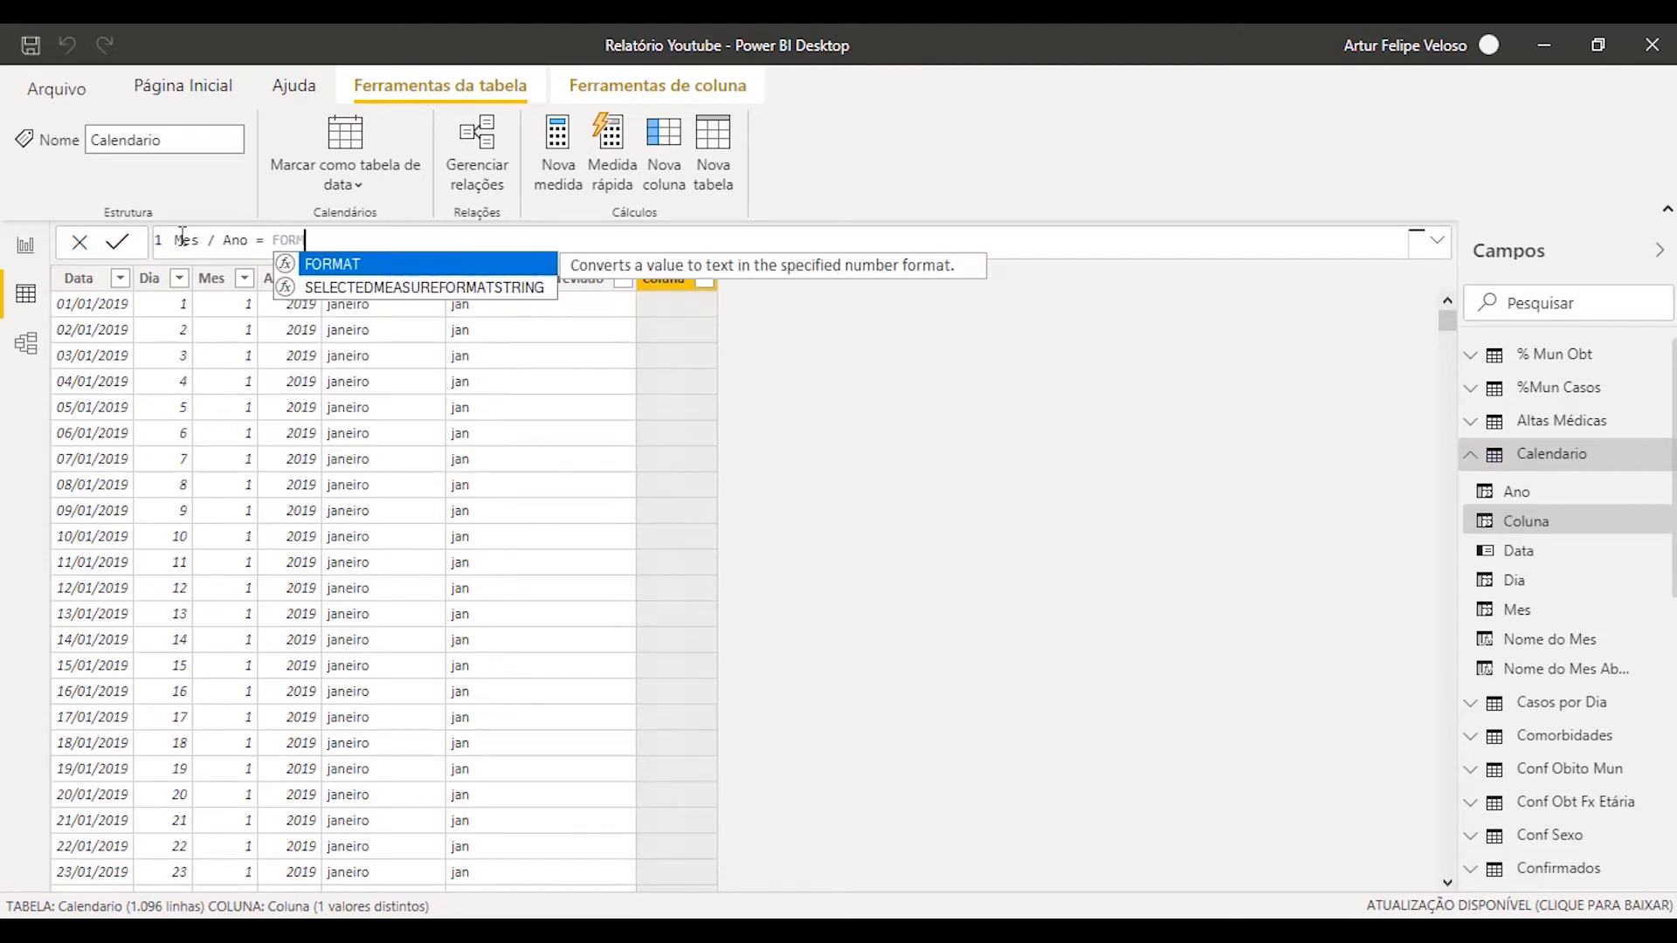
{"action": "key", "text": "BackSpace"}
{"action": "key", "text": "BackSpace"}
{"action": "key", "text": "BackSpace"}
{"action": "key", "text": "BackSpace"}
{"action": "key", "text": "BackSpace"}
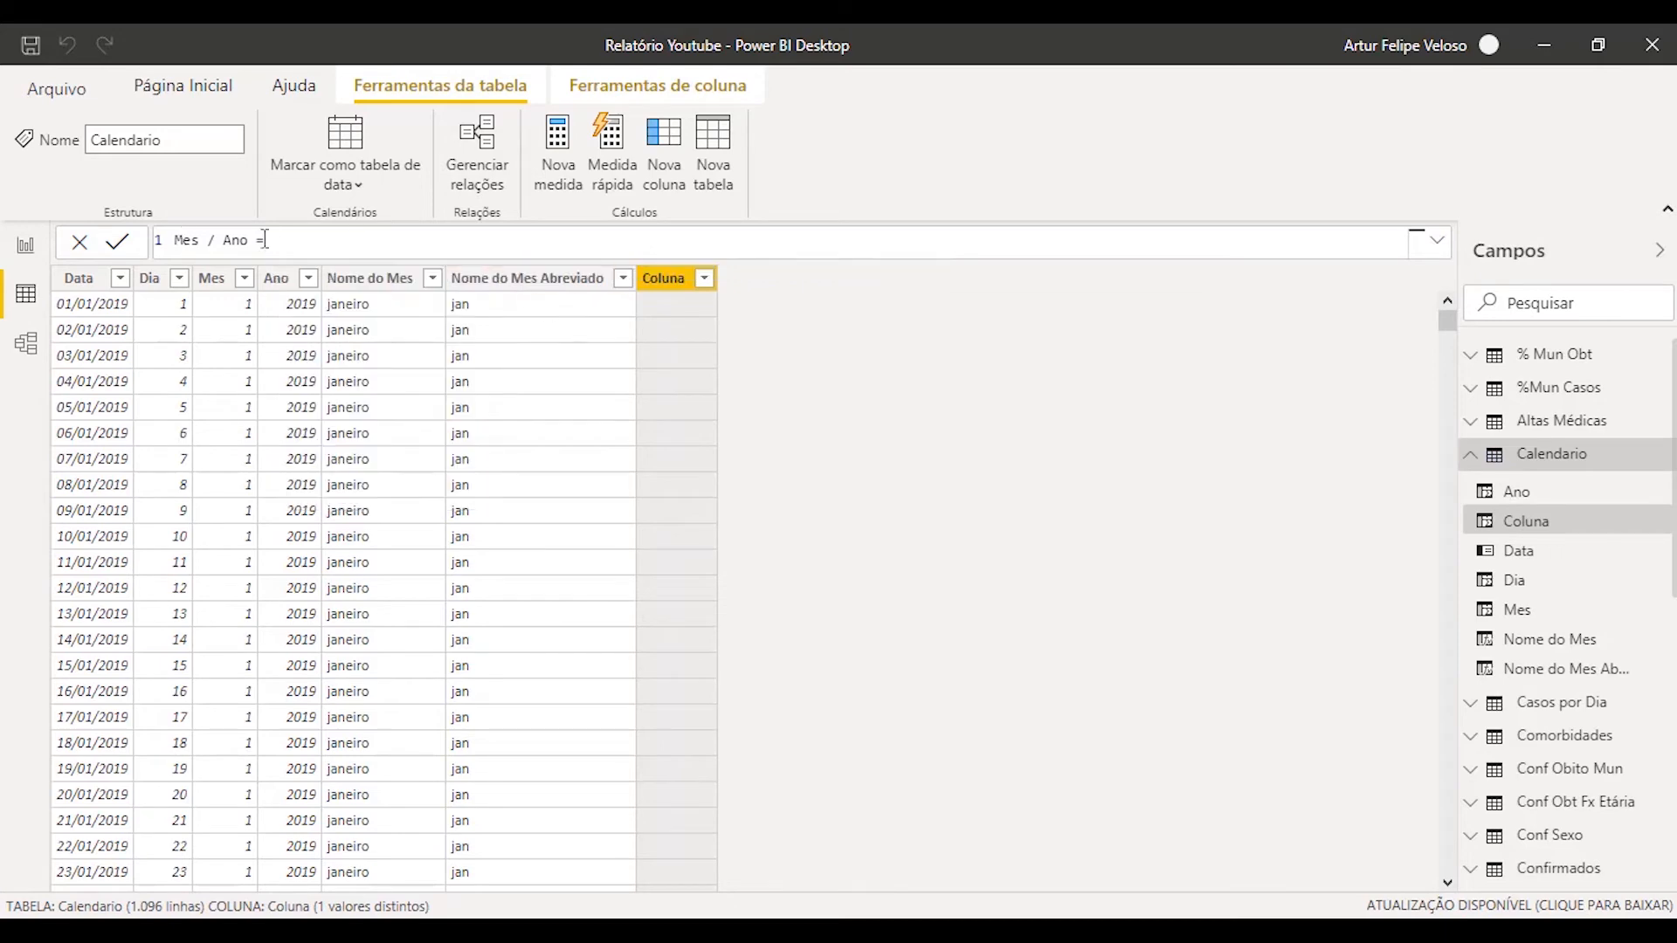
- Define the Mes / Ano column as Calendario[Nome do Mes Abreviado] & "/" and commit it
{"action": "type", "text": "nome"}
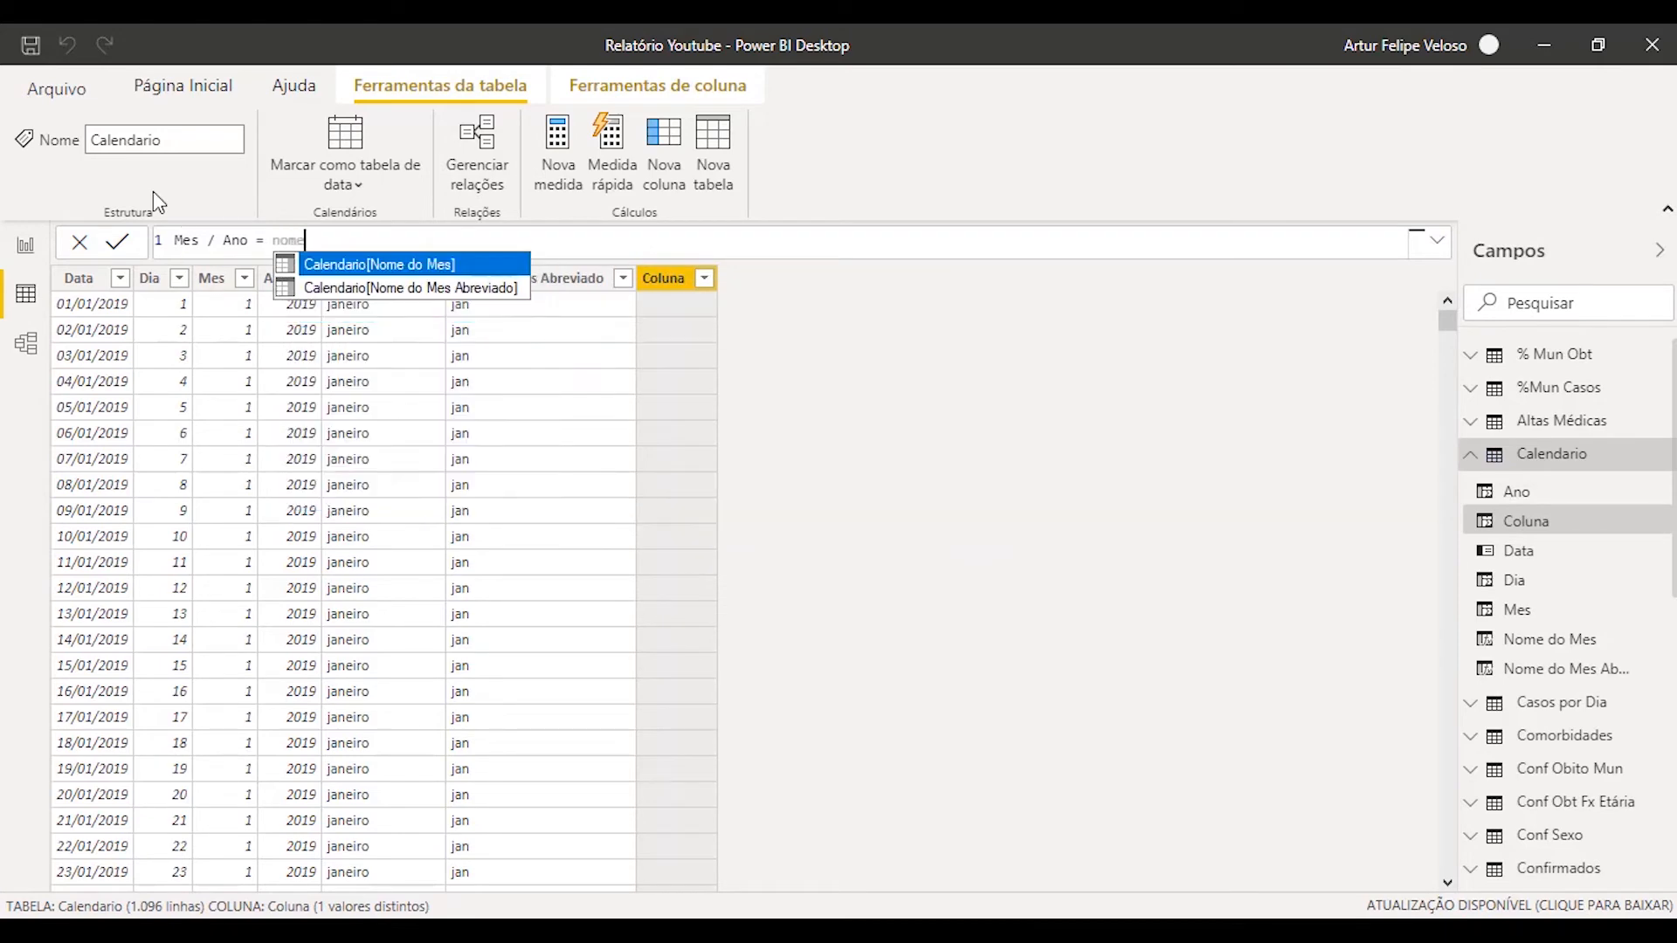
{"action": "key", "text": "Down"}
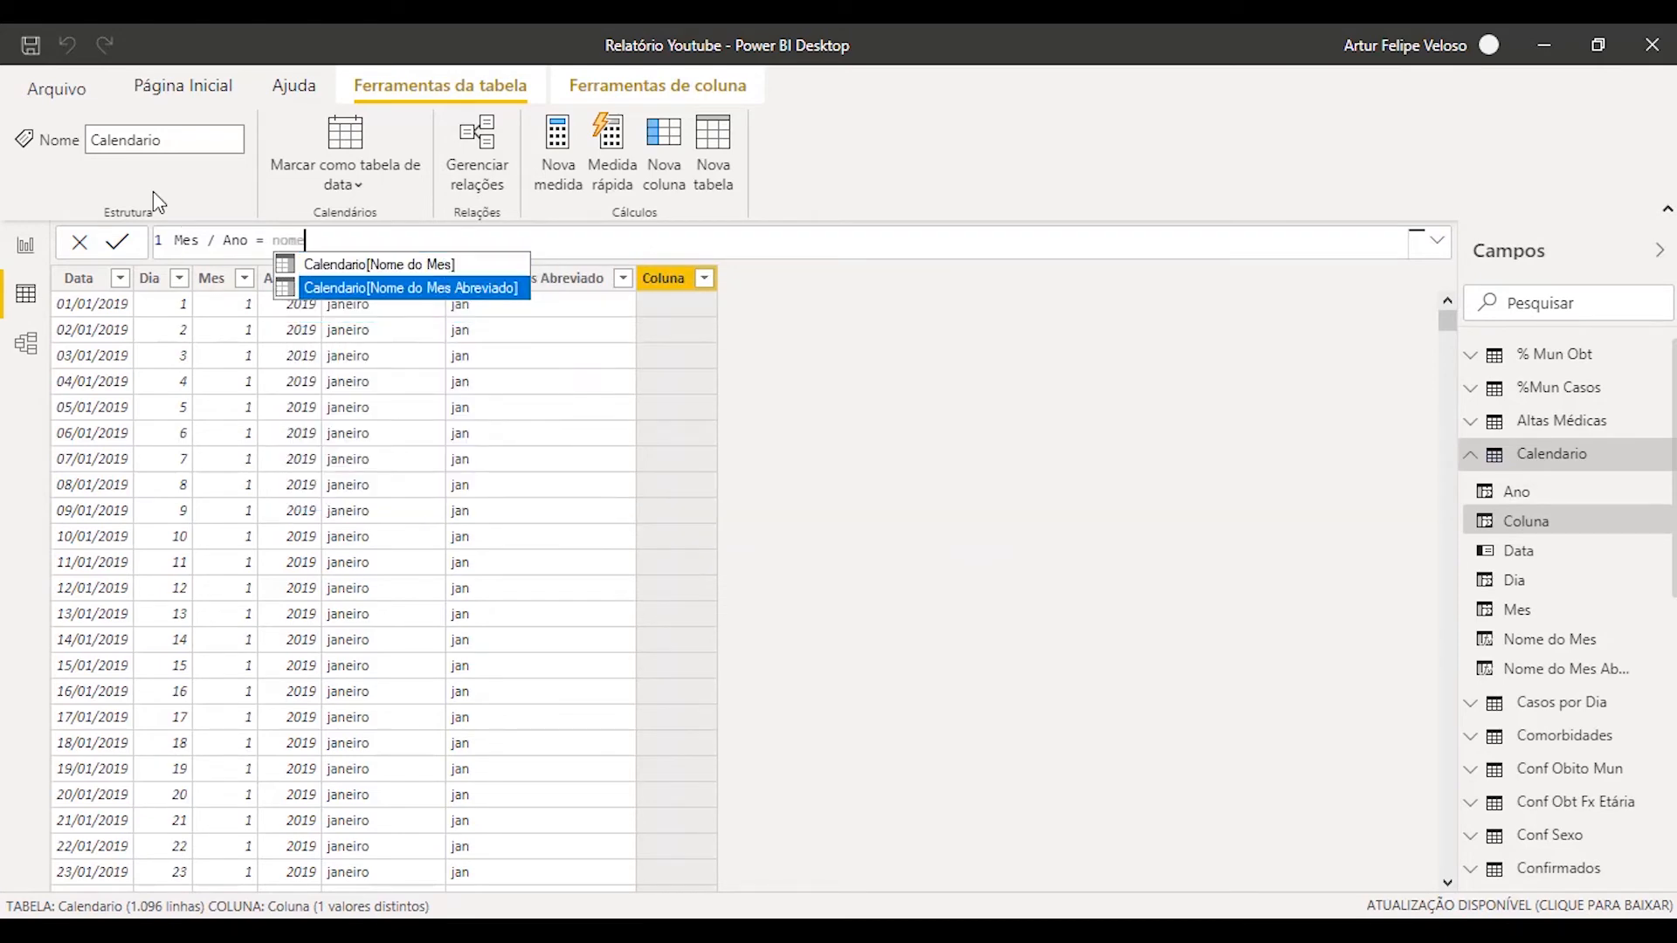
{"action": "key", "text": "Tab"}
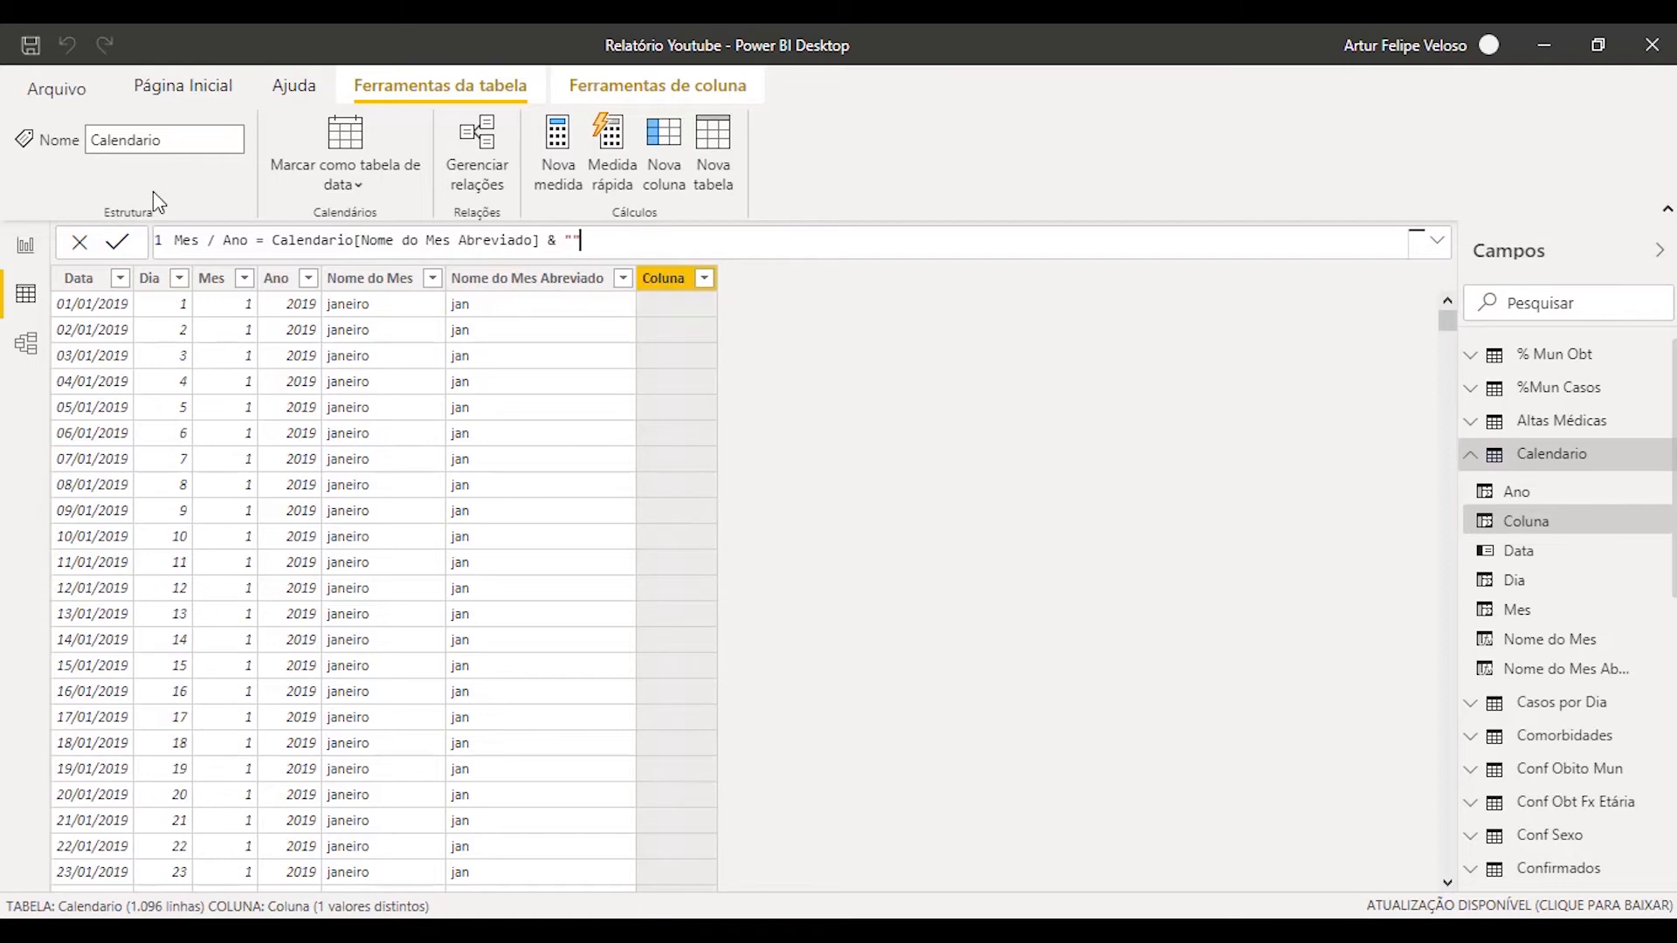
{"action": "type", "text": "& \"/"}
{"action": "key", "text": "Return"}
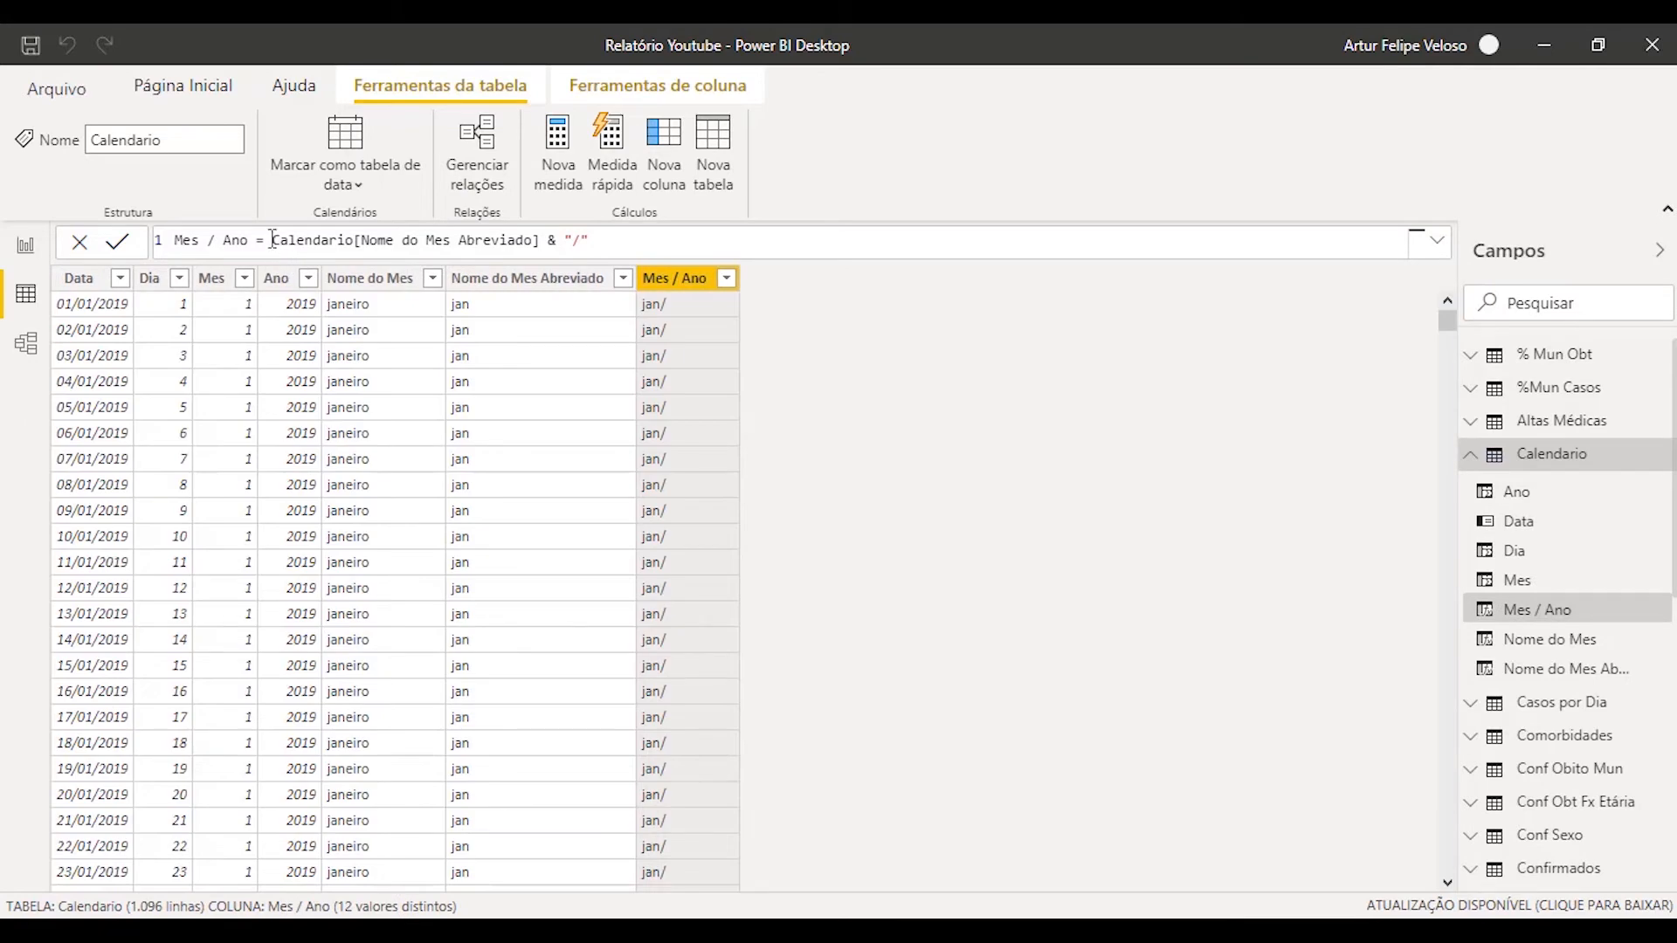
- Append & Calendario[Ano] to the end of the Mes / Ano formula and commit it
{"action": "left_click_drag", "start_coordinate": [273, 239], "coordinate": [547, 239]}
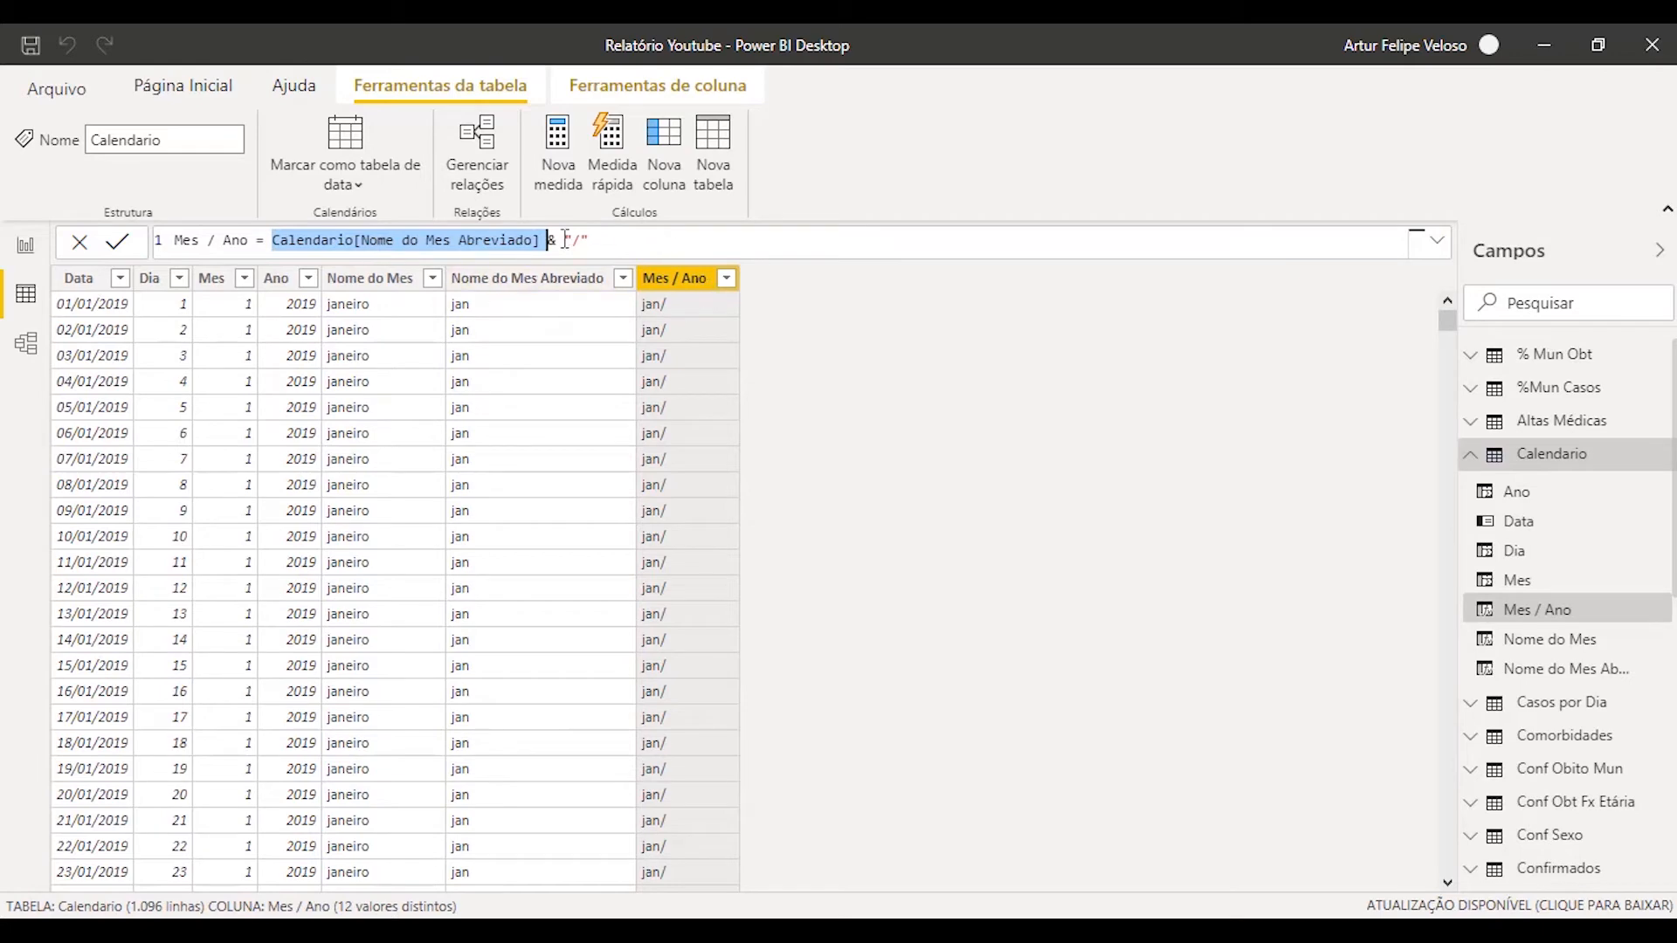
{"action": "left_click_drag", "start_coordinate": [564, 239], "coordinate": [591, 240]}
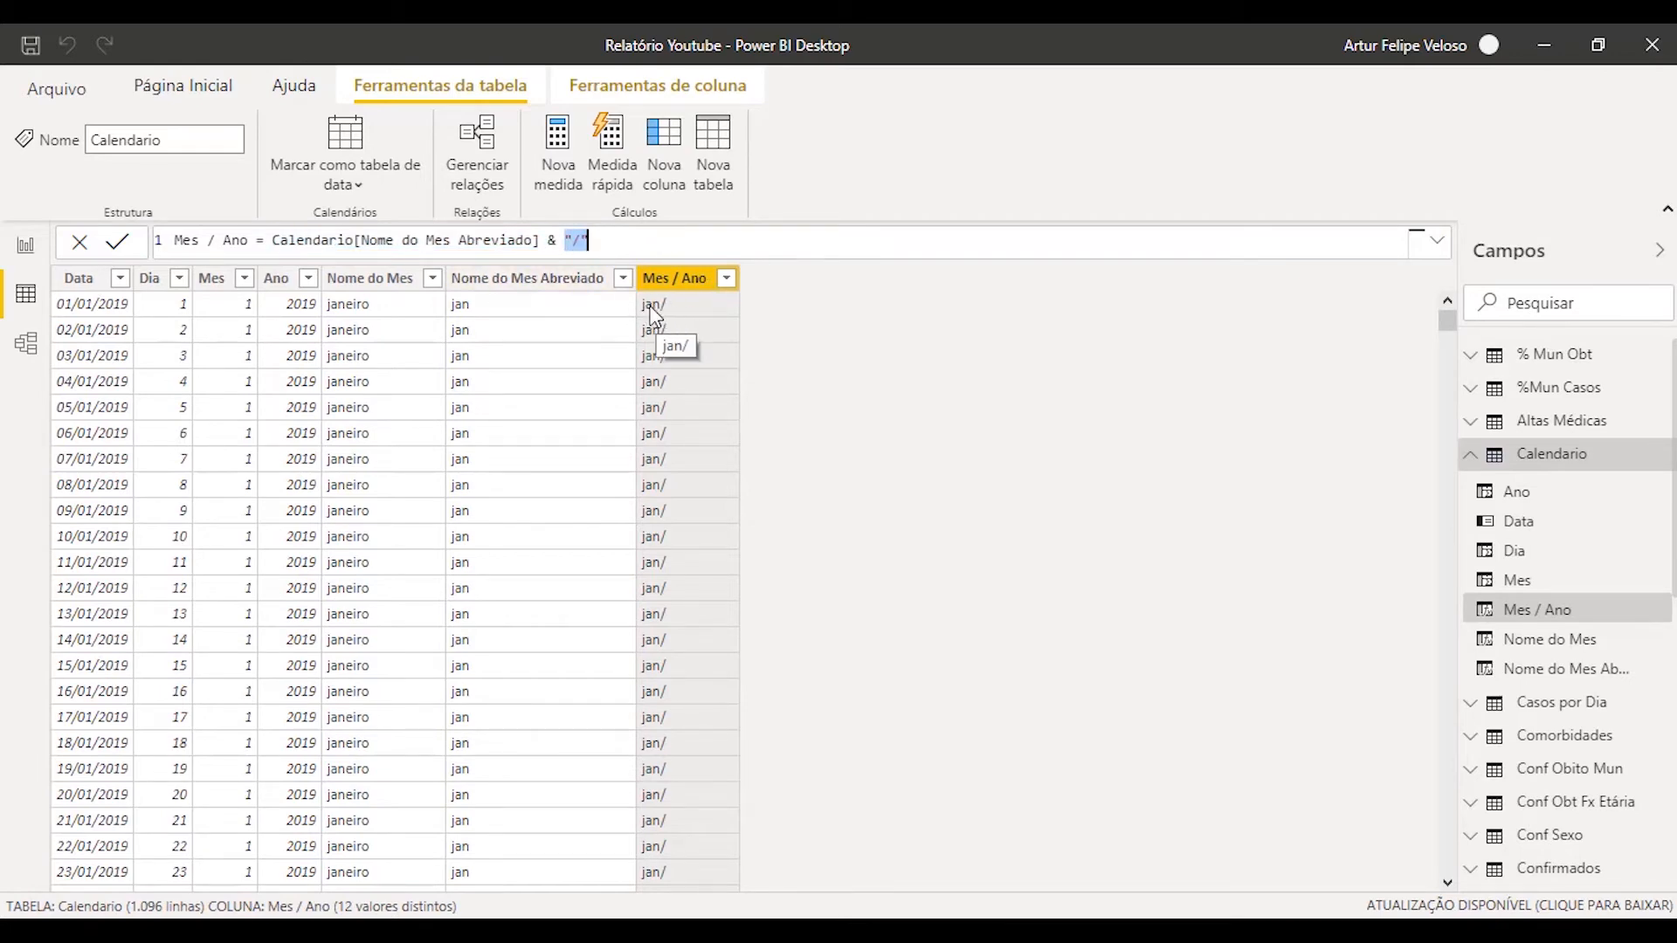
{"action": "left_click", "coordinate": [648, 240]}
{"action": "type", "text": "&"}
{"action": "type", "text": " Calendario[Ano]"}
{"action": "key", "text": "Tab"}
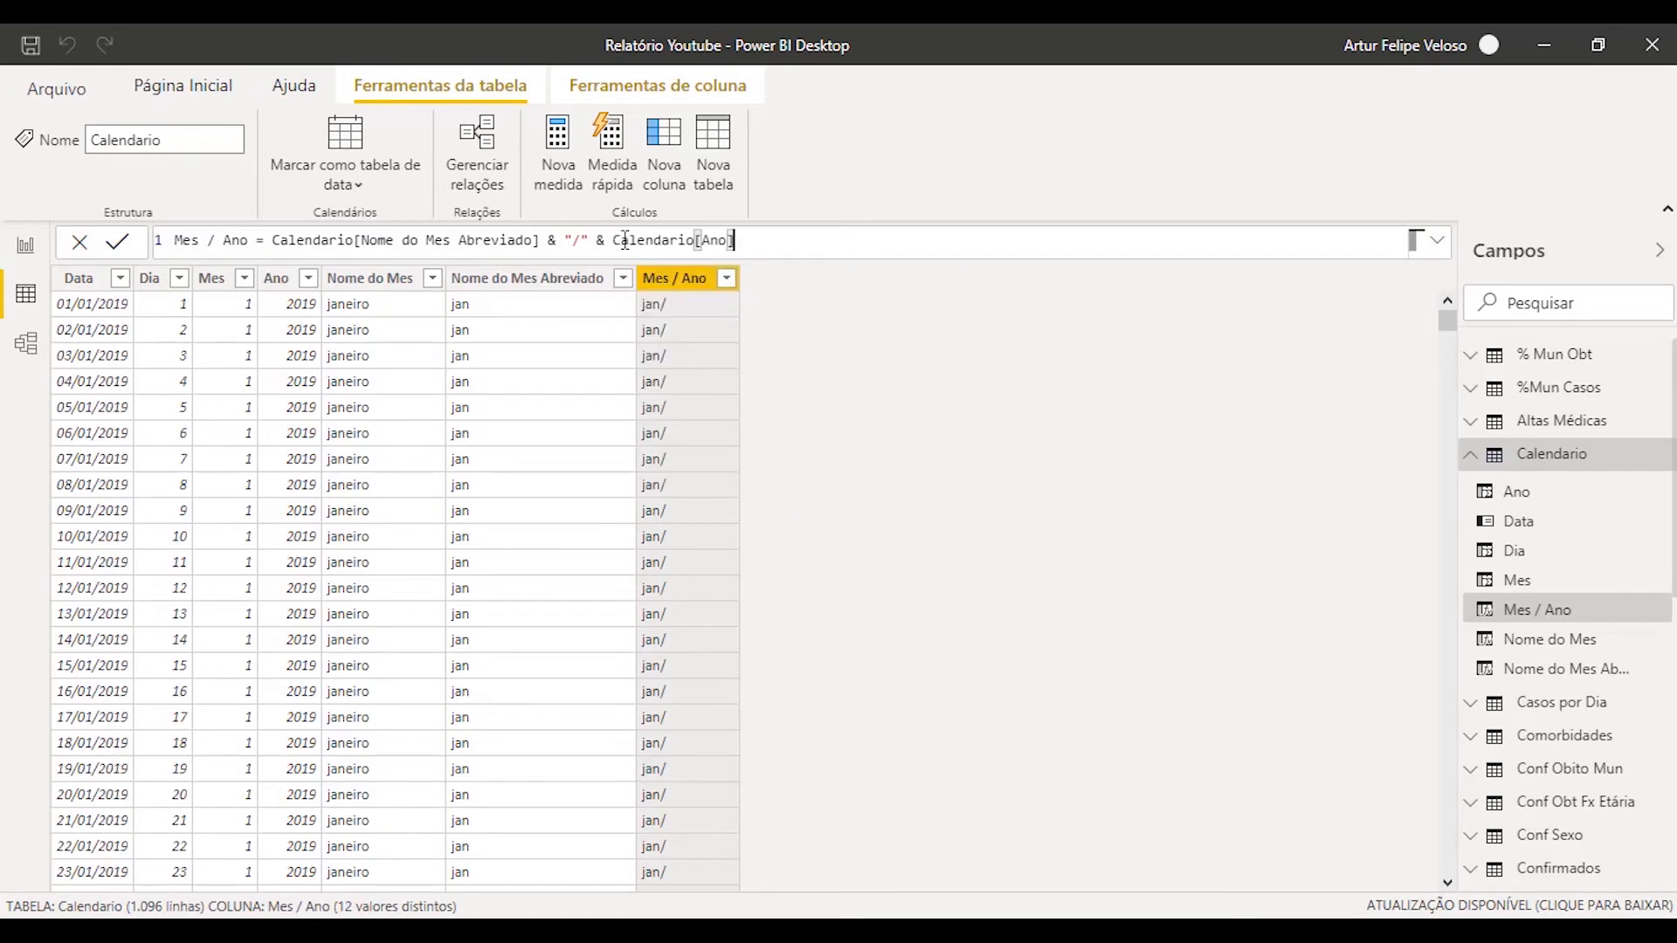
{"action": "key", "text": "Return"}
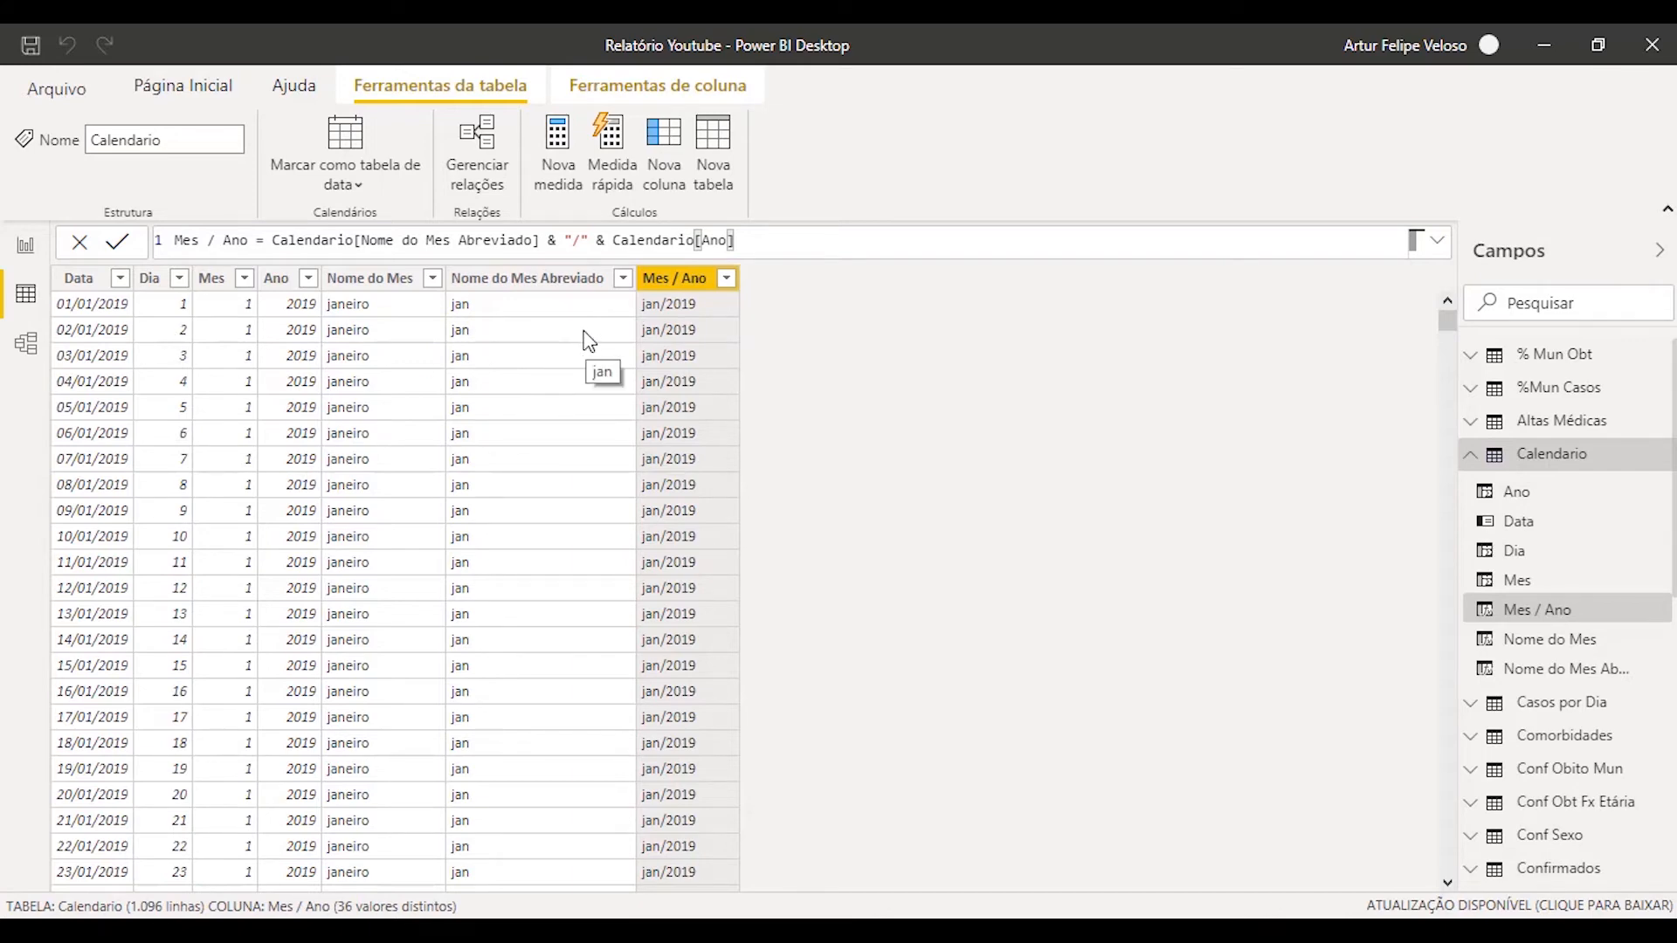
- Switch from the data view to the report view
{"action": "left_click", "coordinate": [26, 246]}
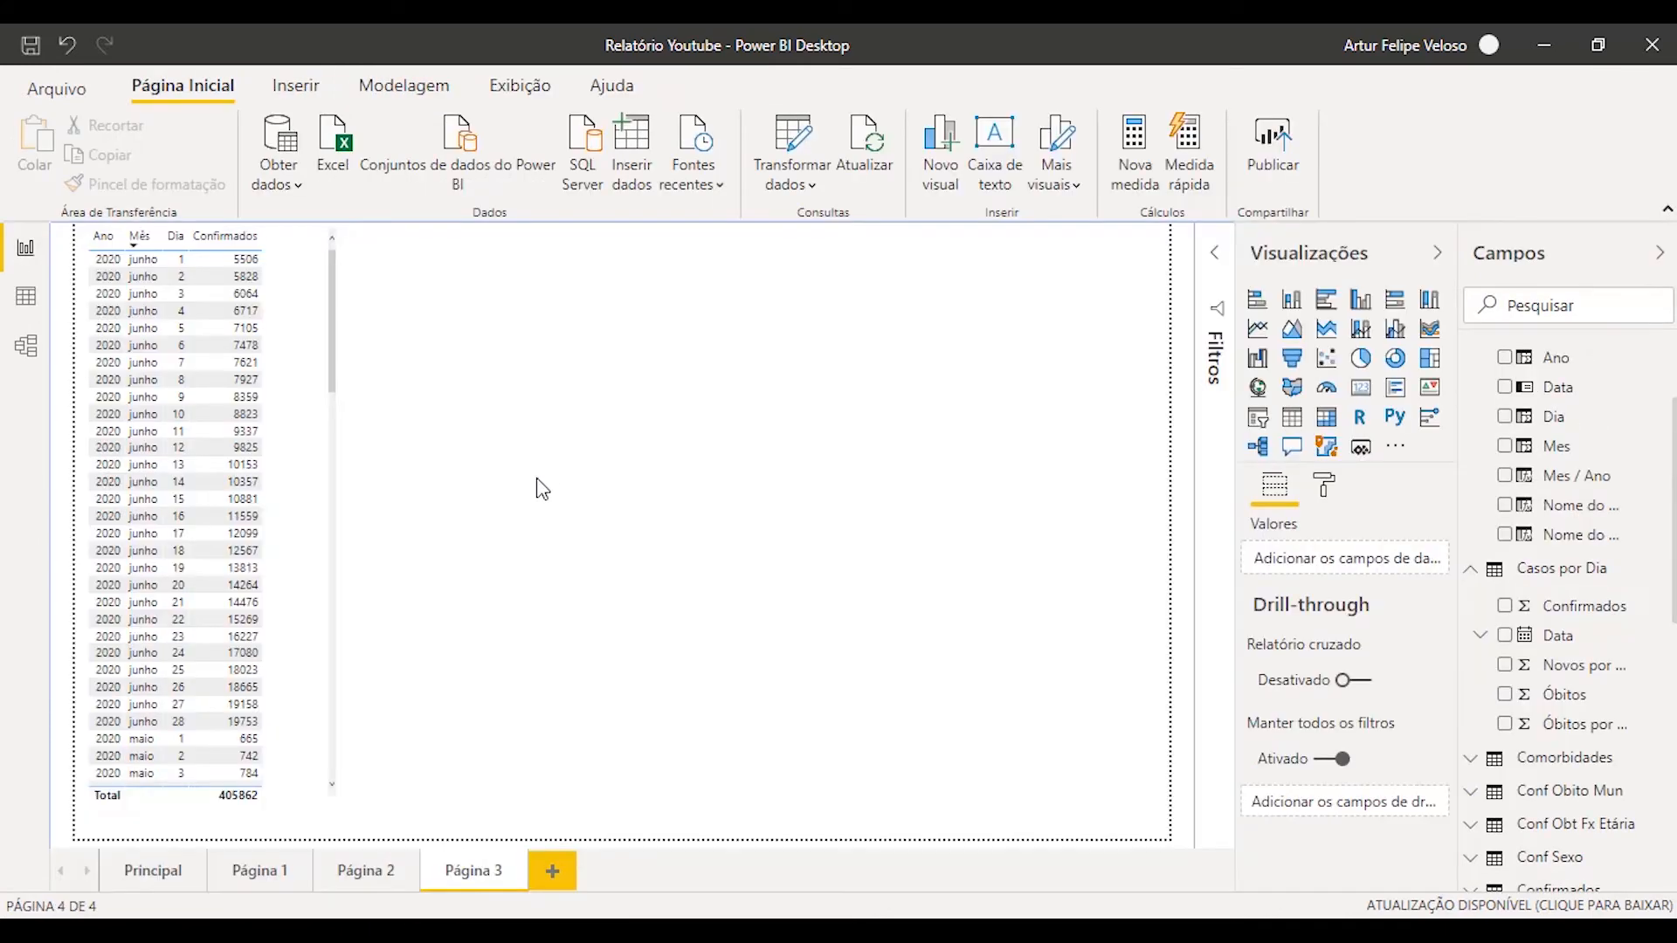
- Insert a table visual on Página 3 with the Calendario fields Ano, Data and Dia
{"action": "scroll", "coordinate": [1671, 635], "scroll_direction": "up", "scroll_amount": 2}
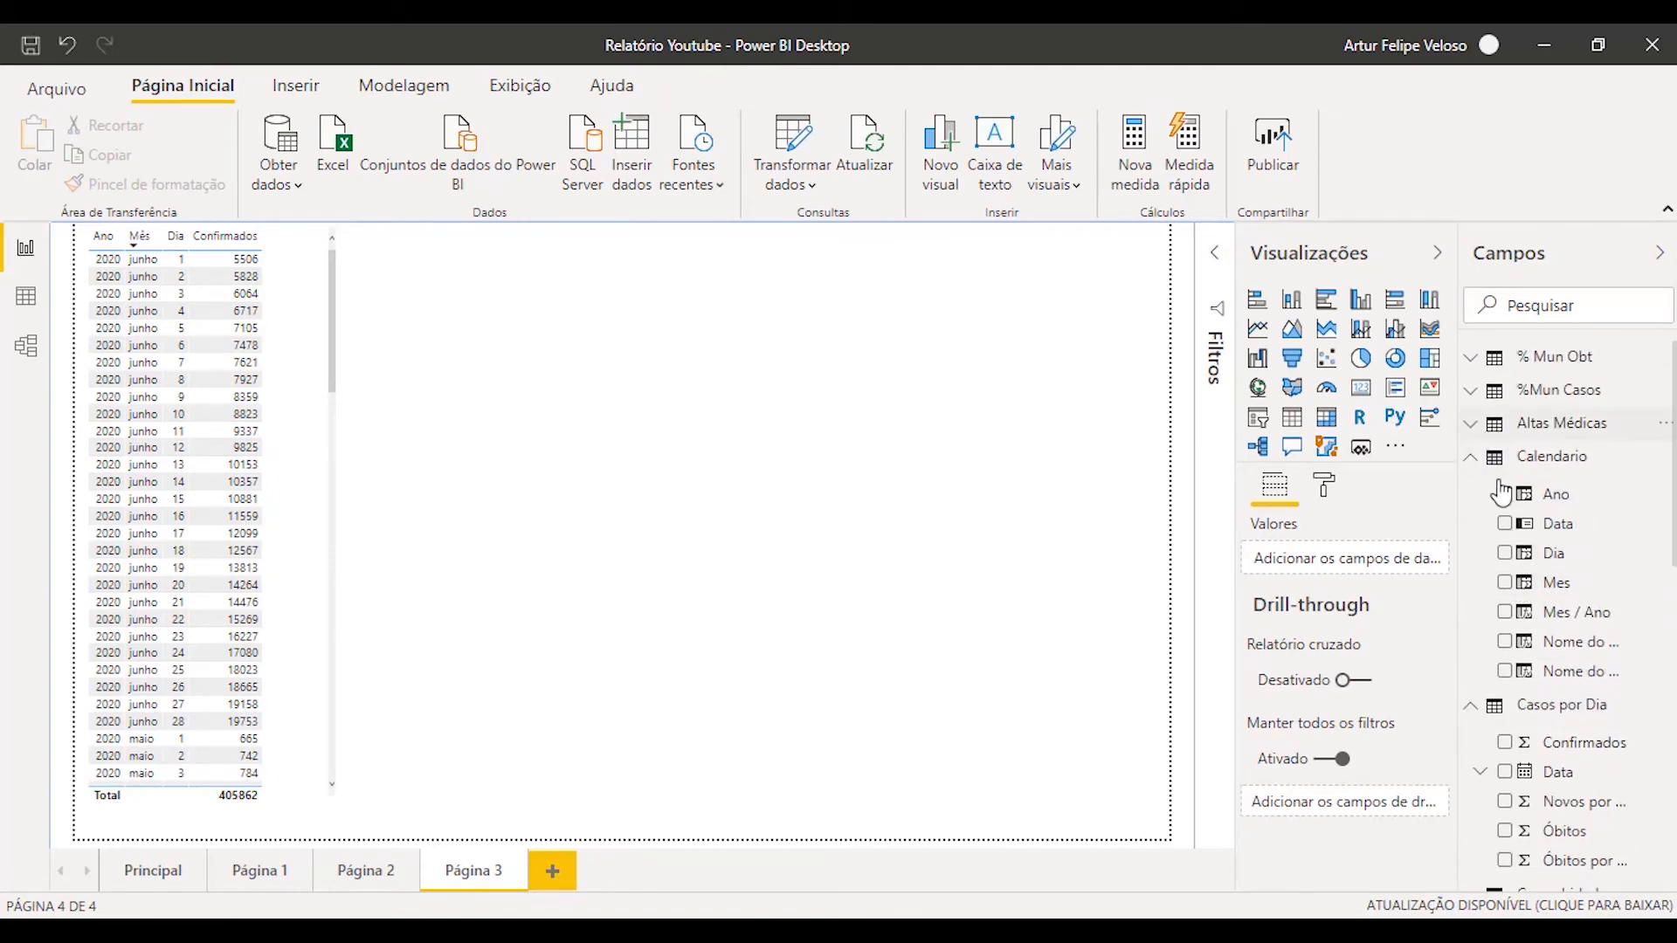
{"action": "left_click", "coordinate": [1292, 427]}
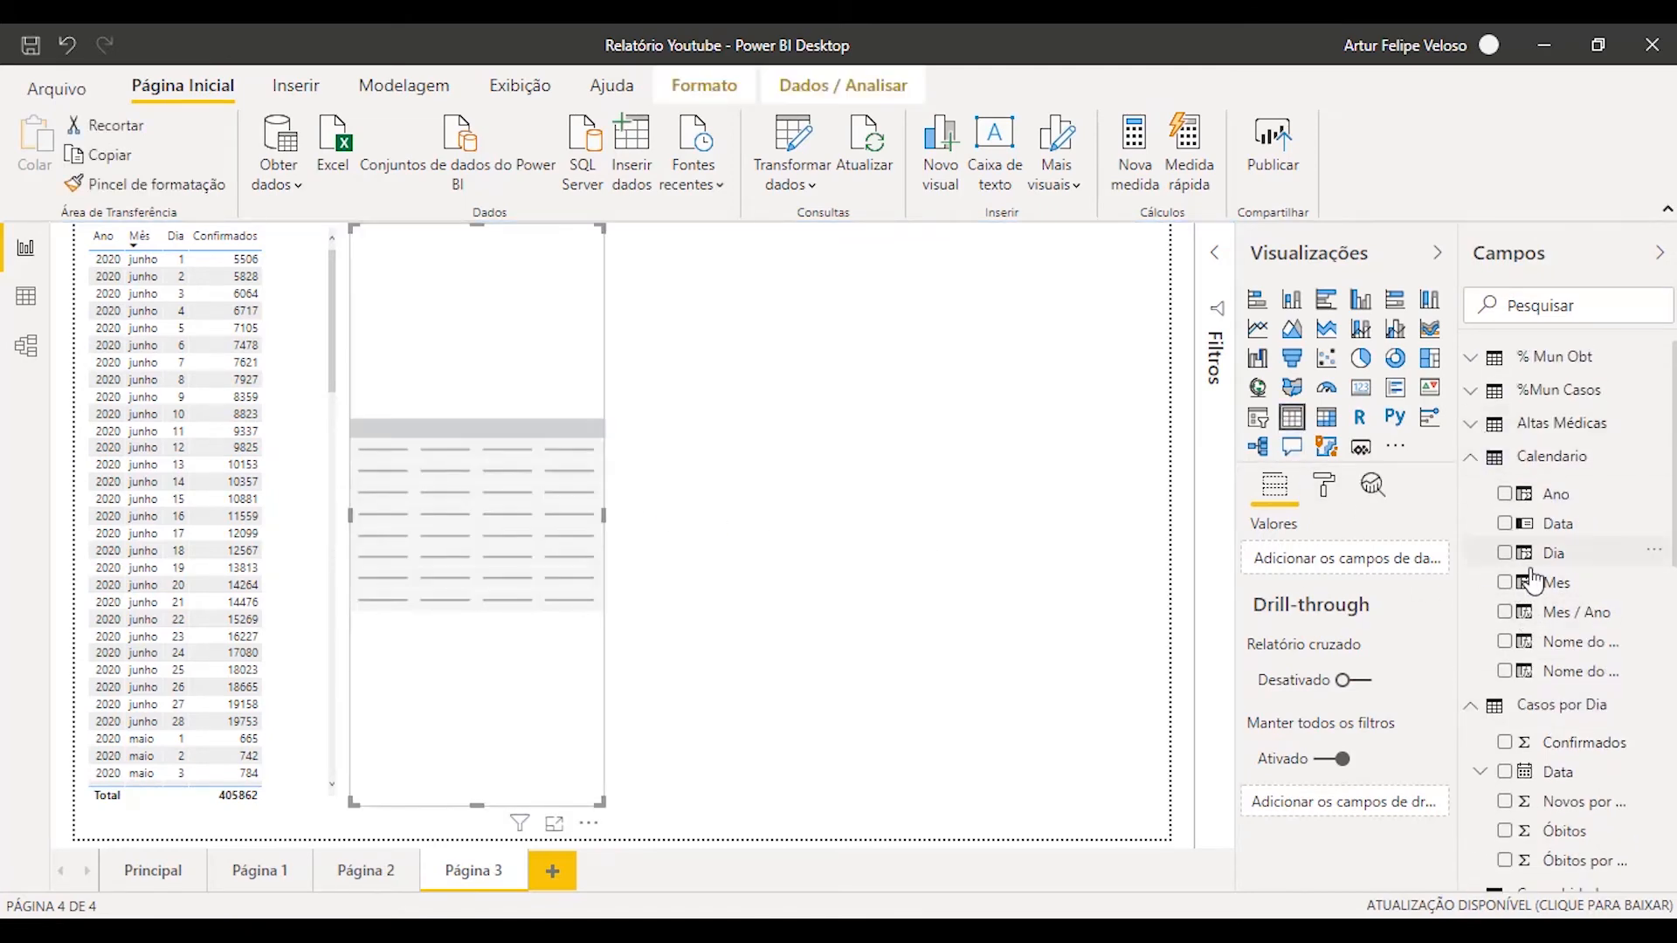
{"action": "left_click", "coordinate": [1505, 493]}
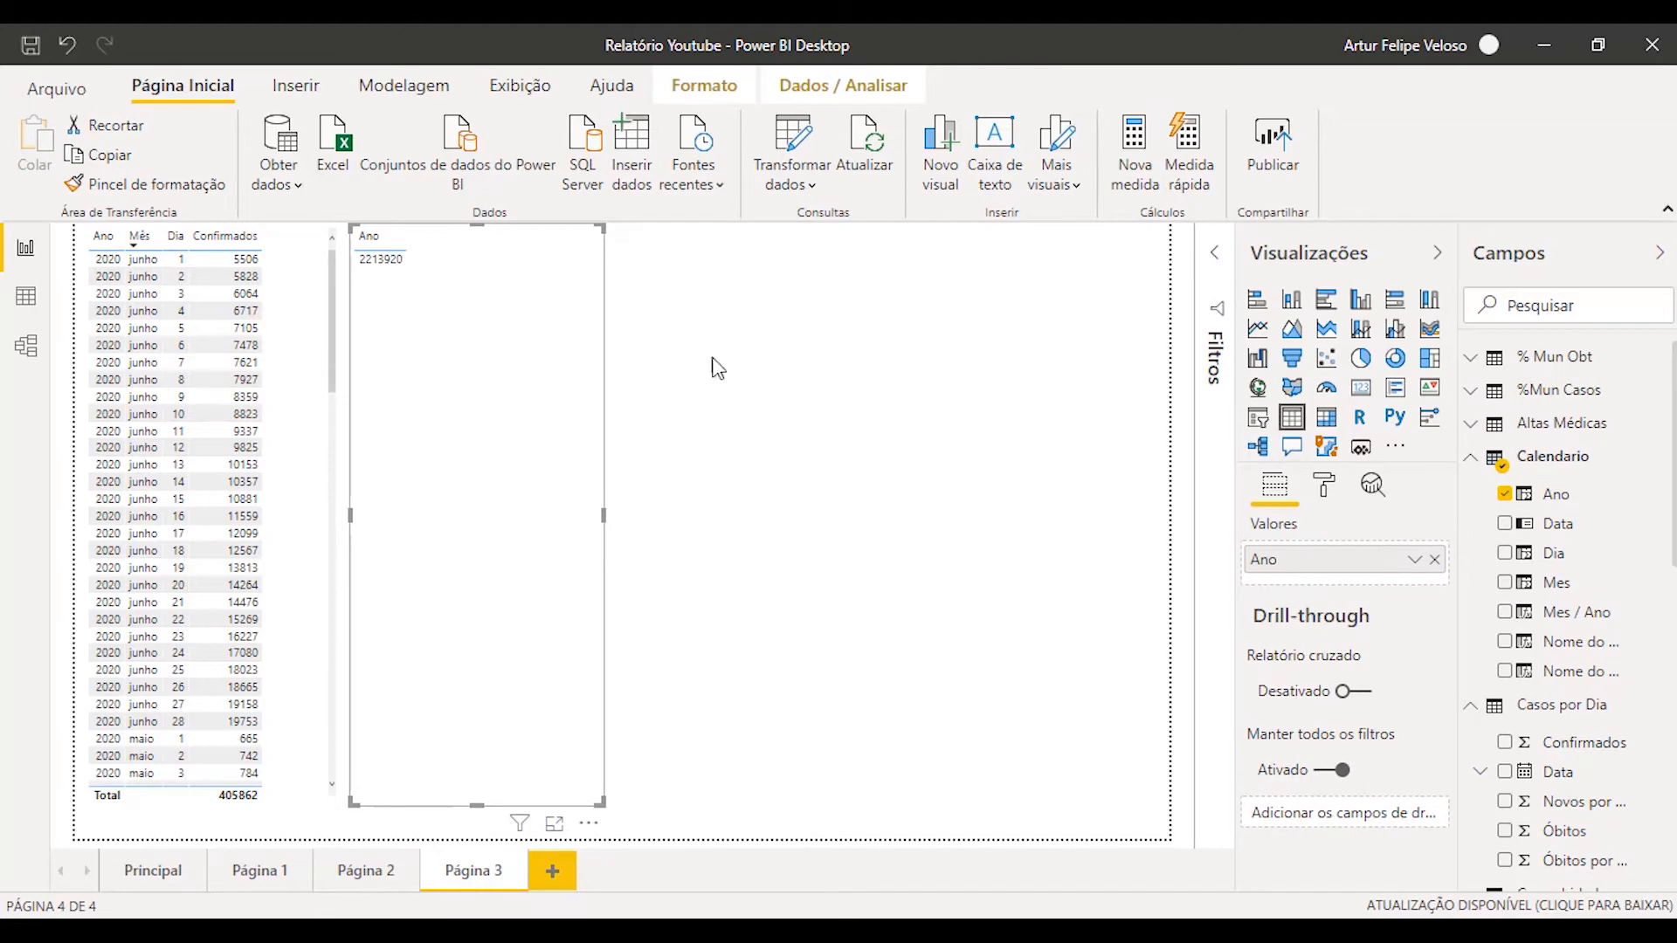
{"action": "left_click", "coordinate": [1505, 524]}
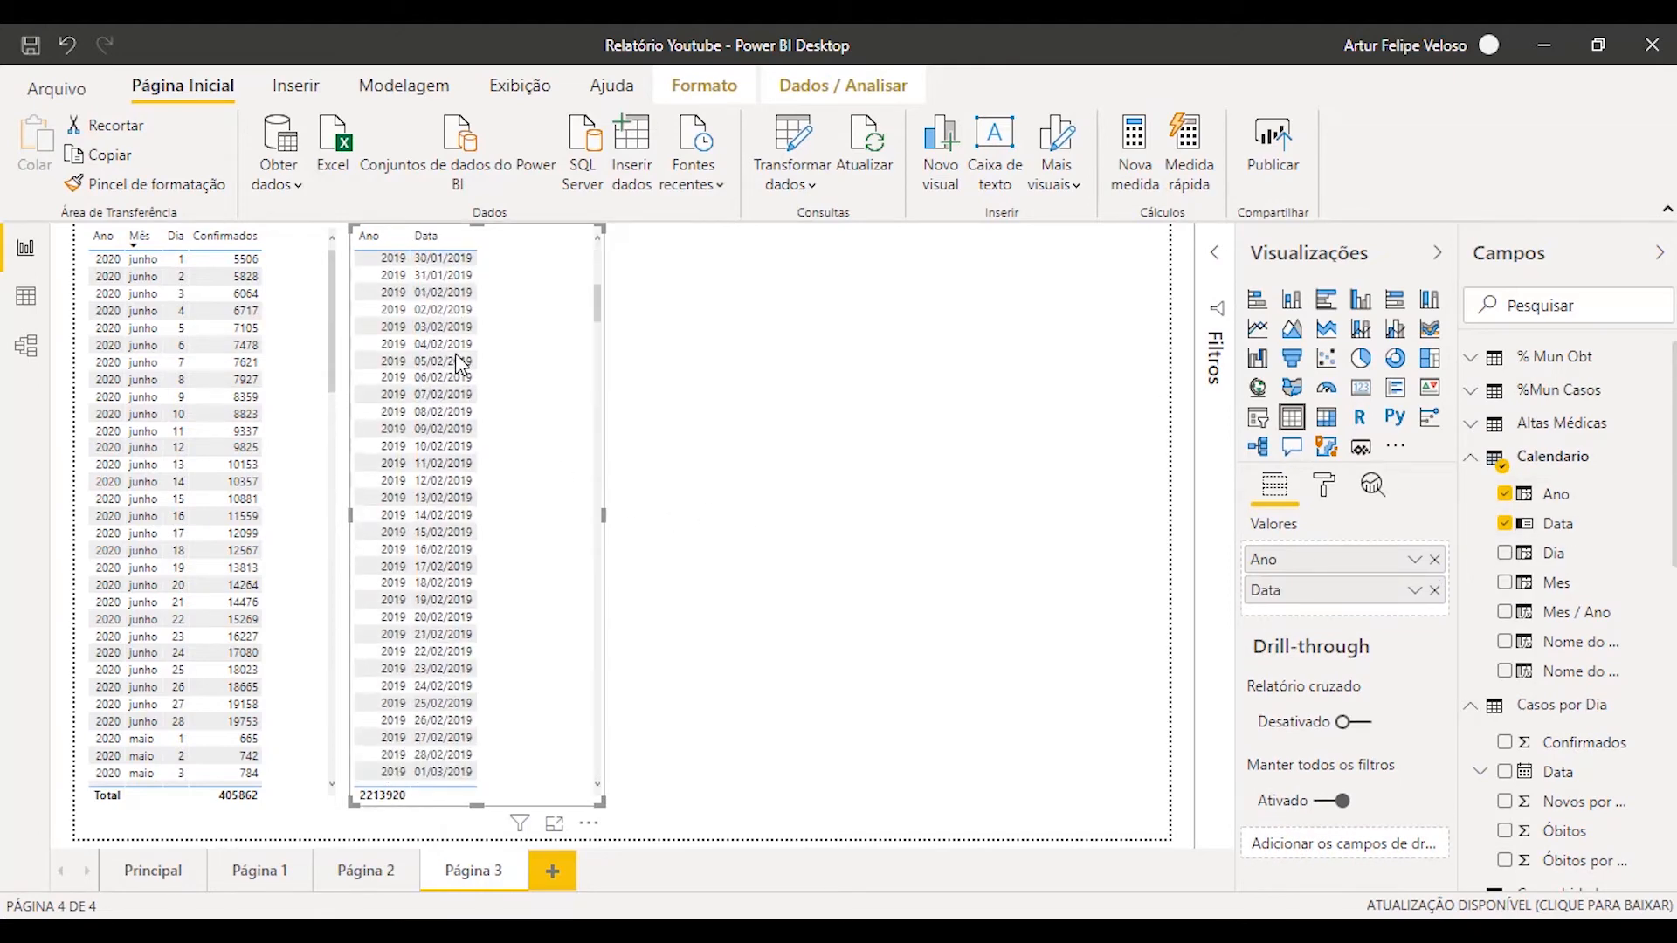
{"action": "scroll", "coordinate": [454, 367], "scroll_direction": "down", "scroll_amount": 10}
{"action": "left_click", "coordinate": [1595, 551]}
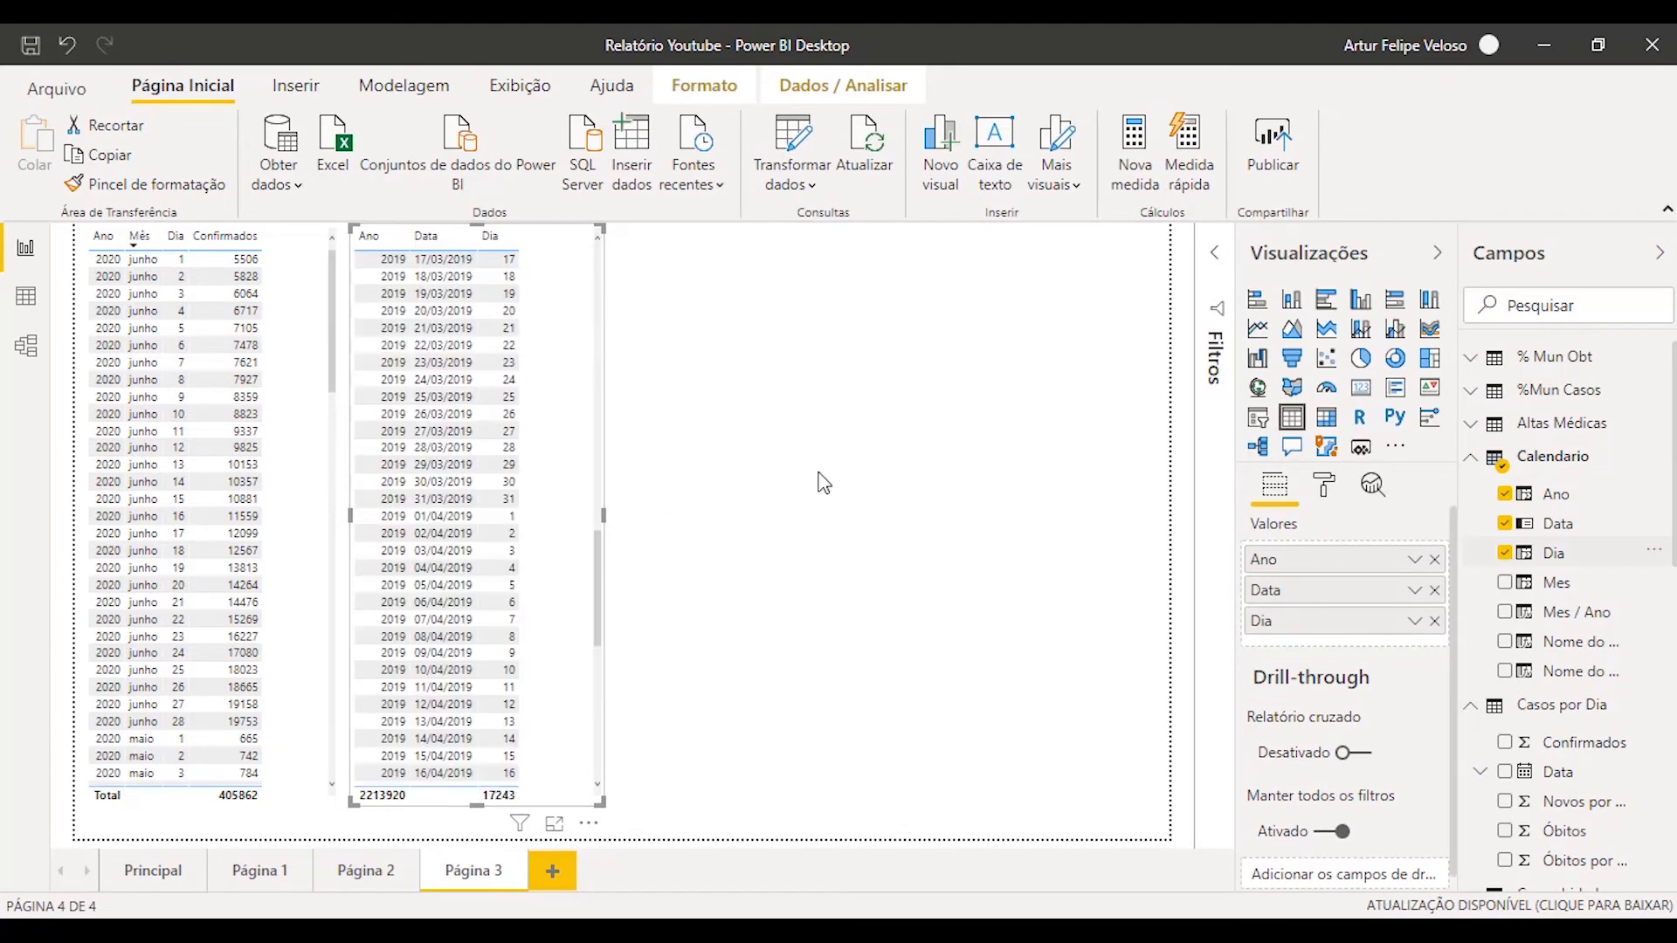
- Remove the Dia, Data and Ano fields from the new table visual, leaving it empty
{"action": "left_click", "coordinate": [1505, 553]}
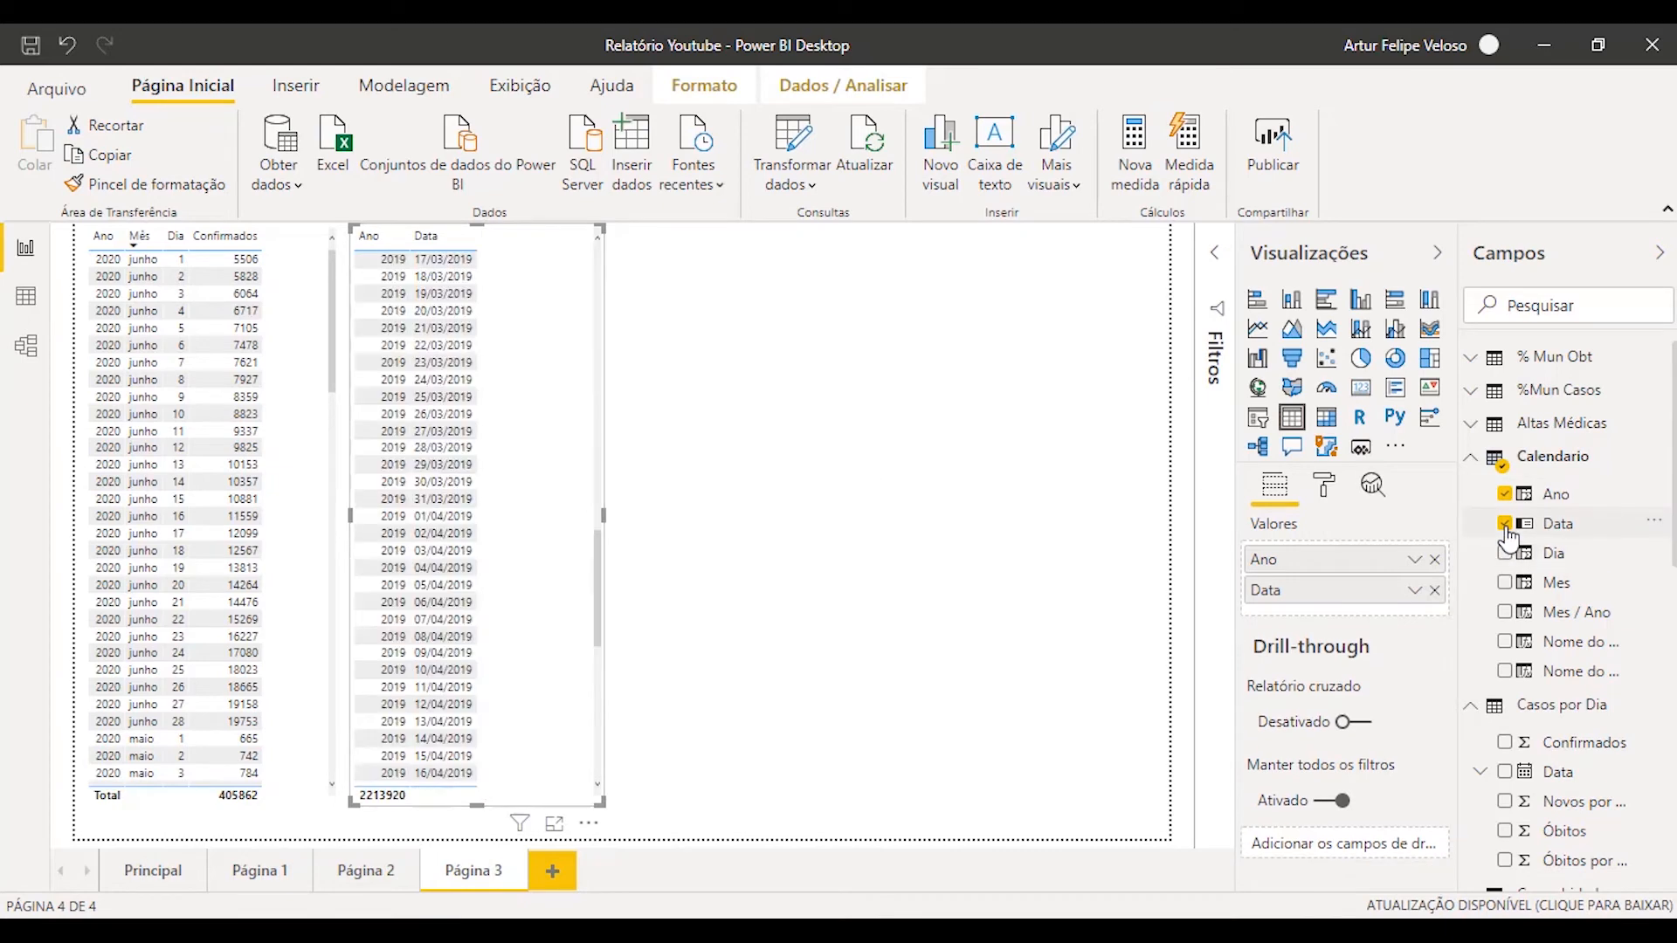
{"action": "left_click", "coordinate": [1505, 523]}
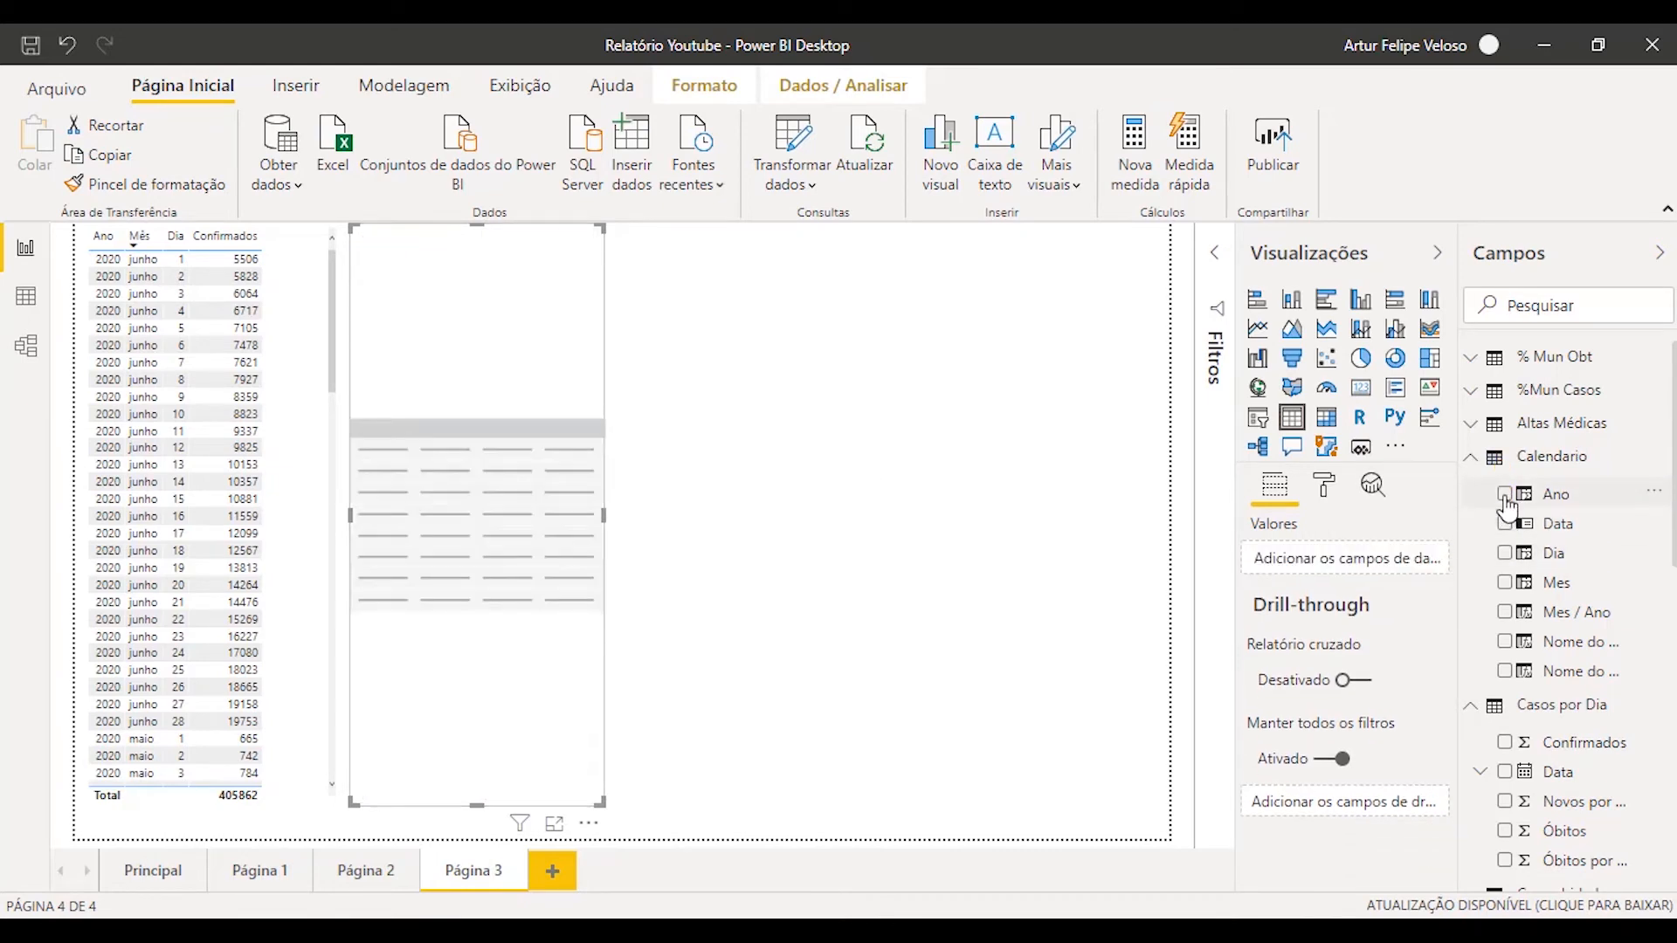
- Change the data type of the Calendario table's Ano column to Texto in the data view
{"action": "left_click", "coordinate": [25, 296]}
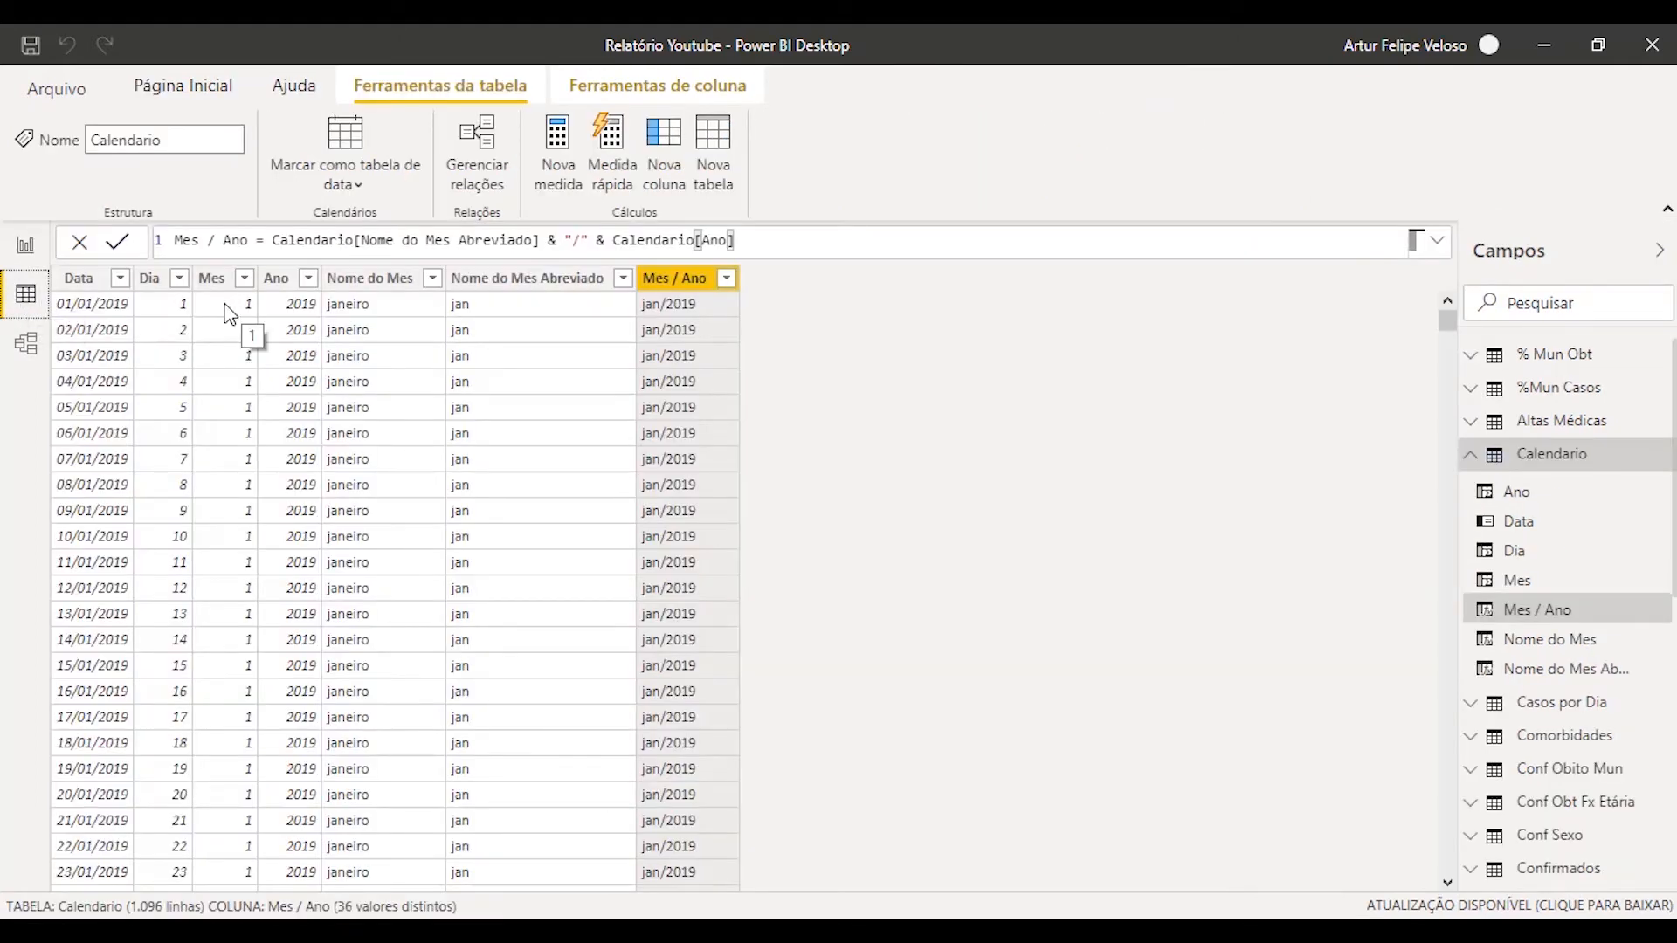
{"action": "left_click", "coordinate": [278, 281]}
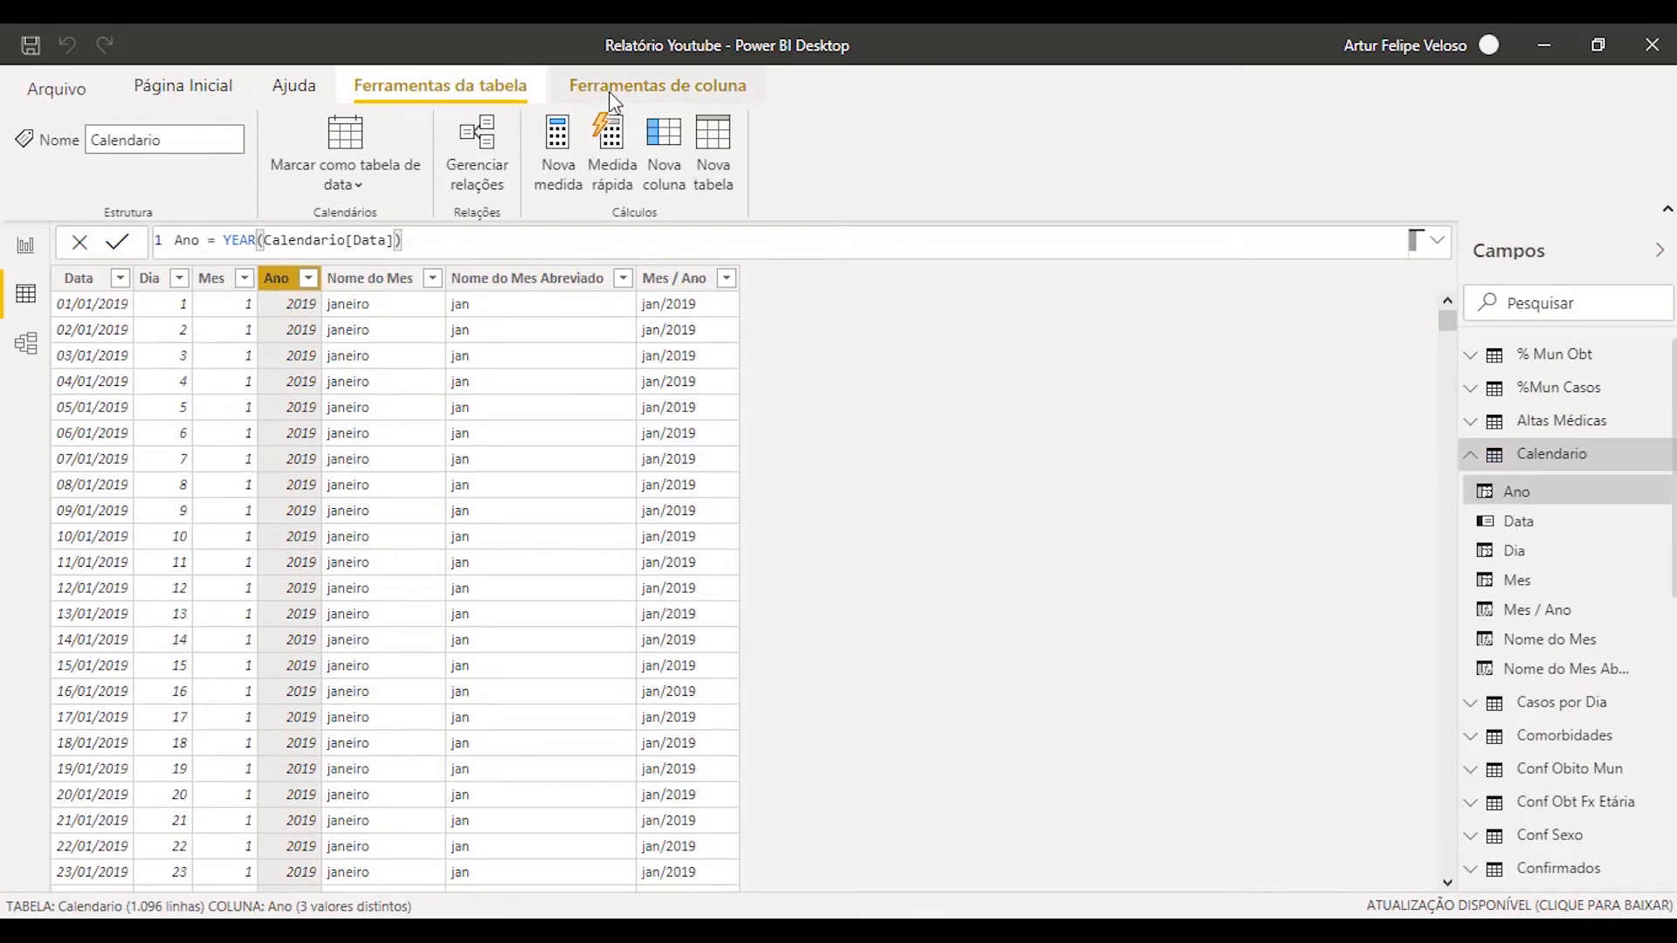
{"action": "left_click", "coordinate": [651, 91]}
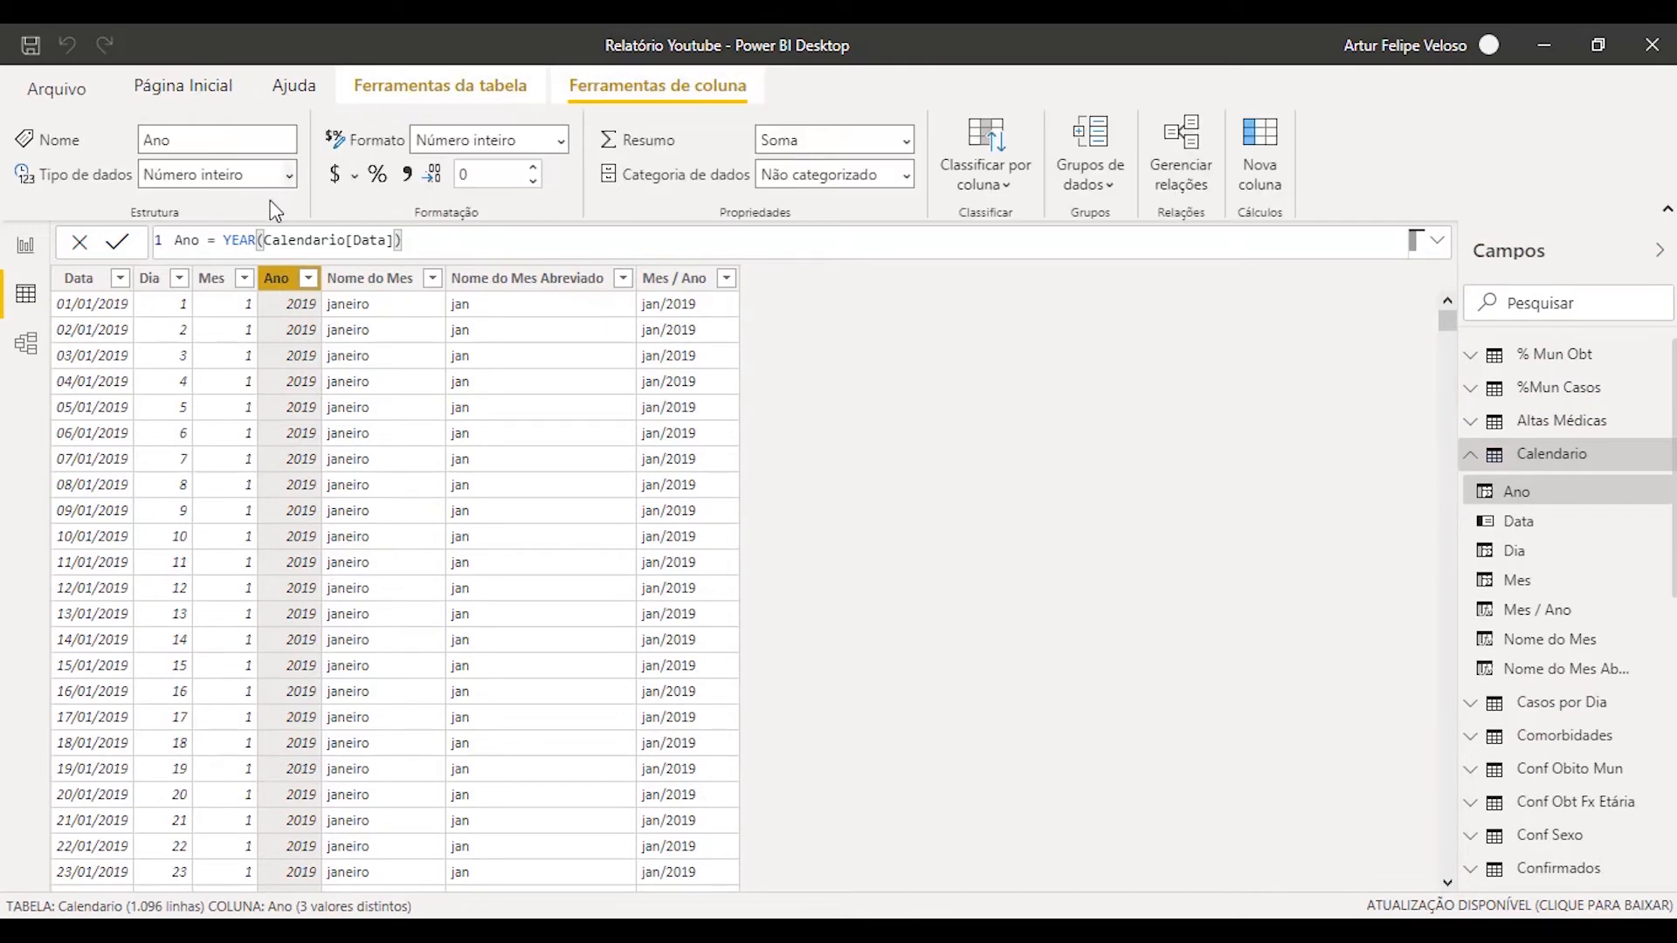
{"action": "left_click", "coordinate": [289, 176]}
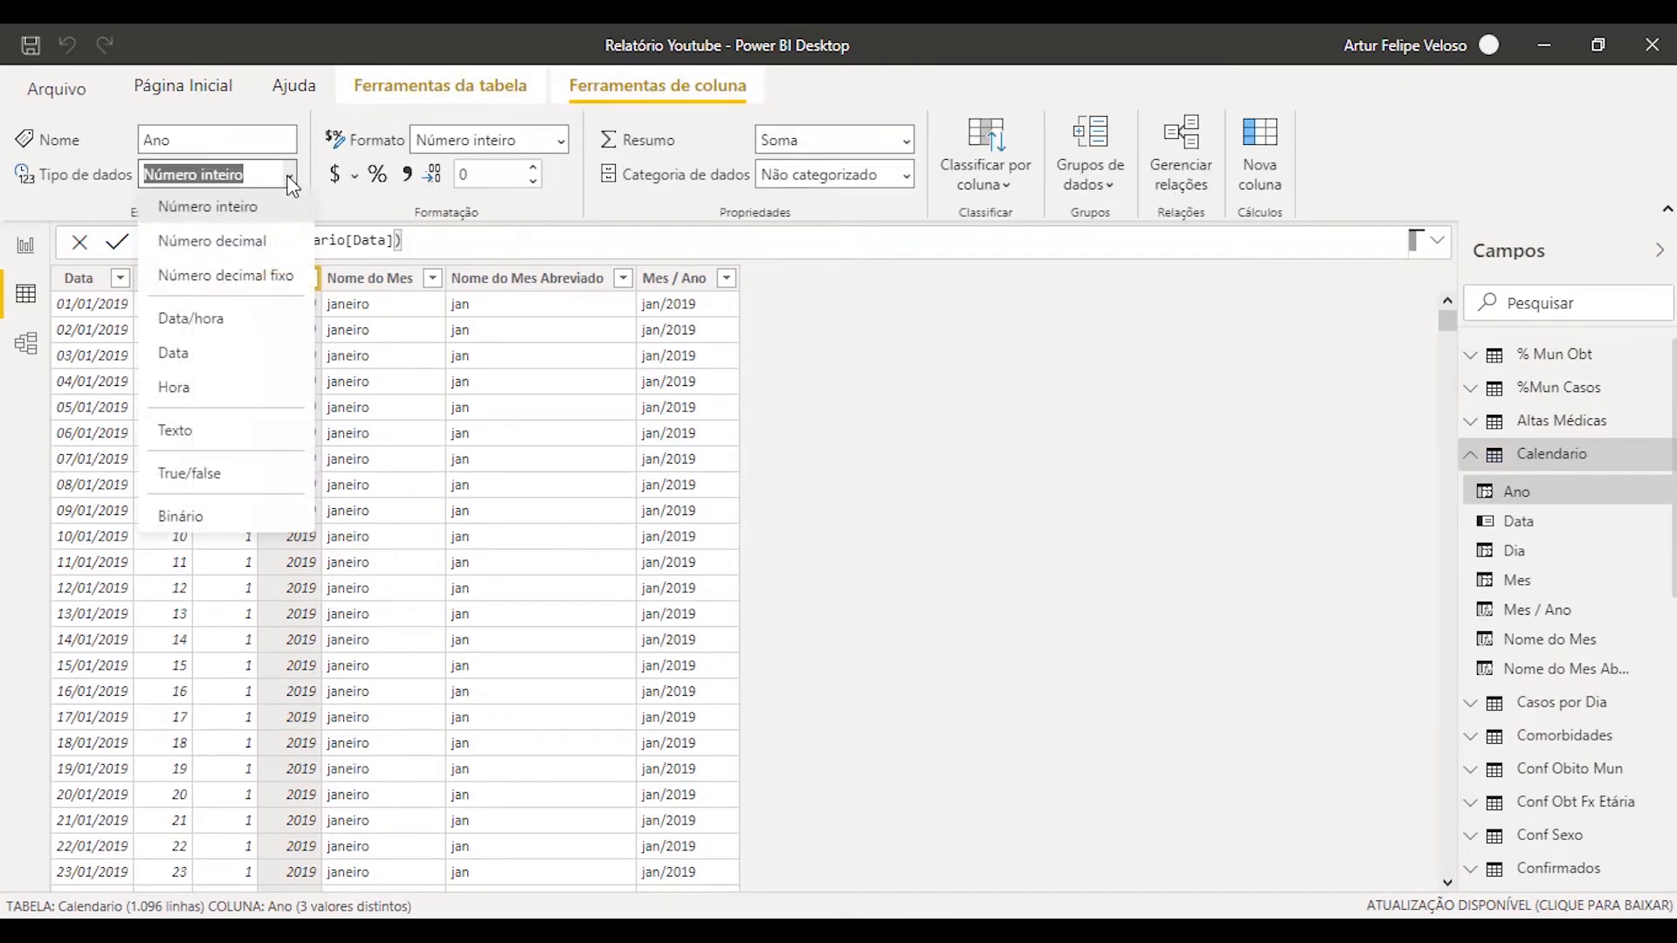
{"action": "left_click", "coordinate": [227, 427]}
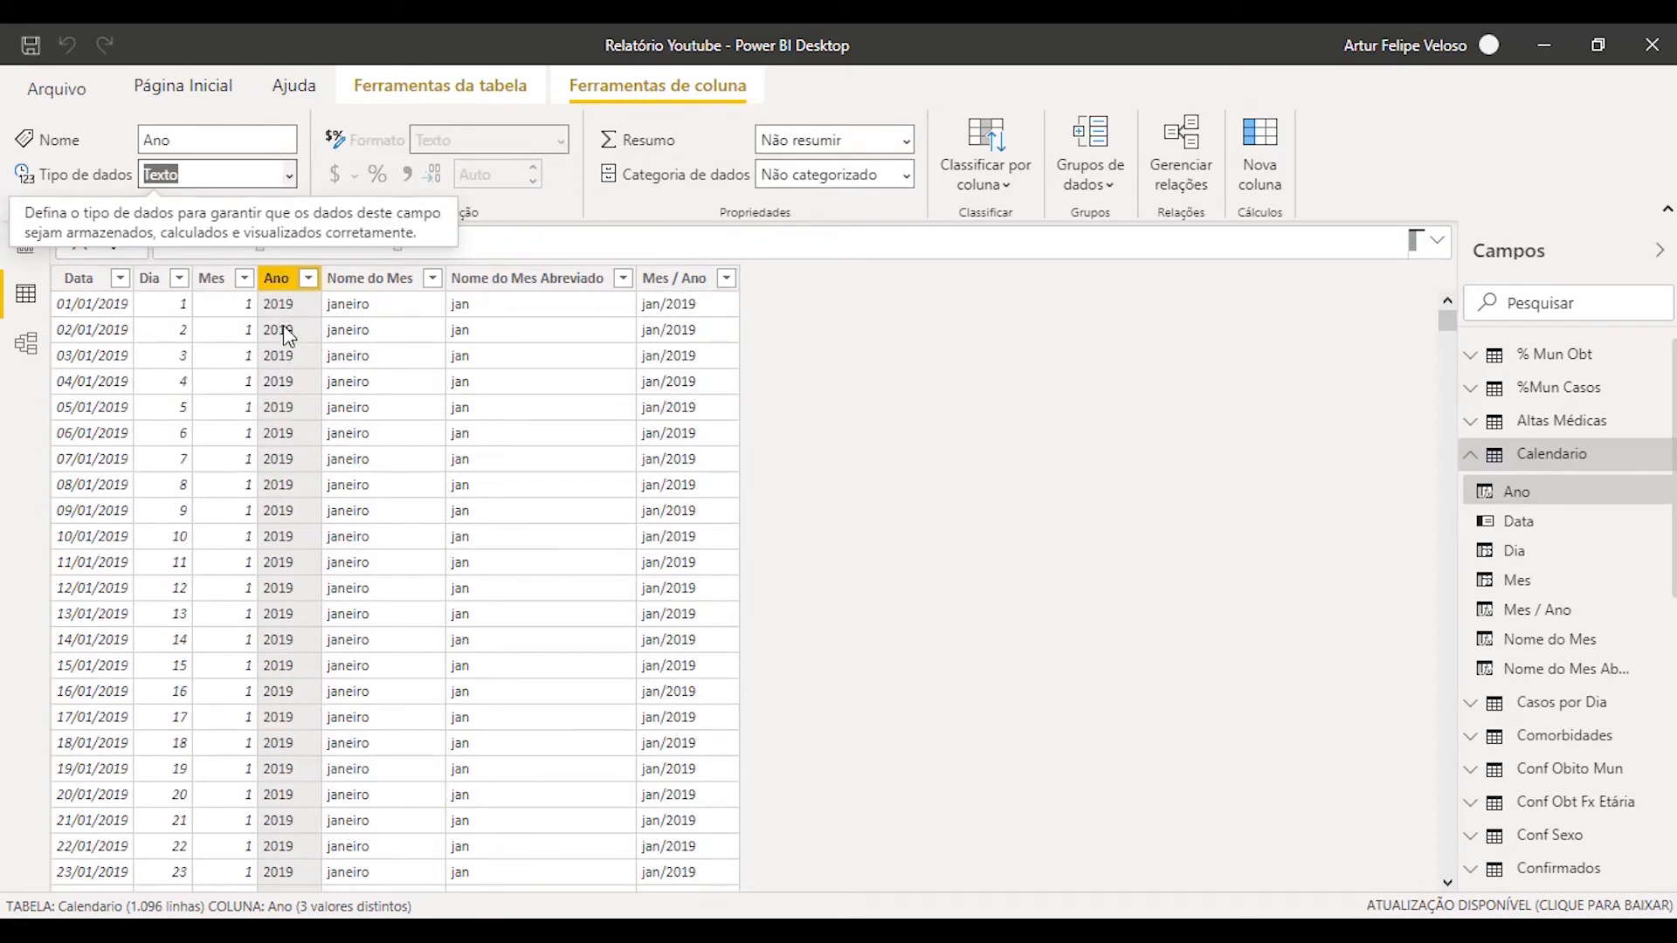
- Return to the report view and check the Ano field in the empty table visual, clearing it again
{"action": "left_click", "coordinate": [25, 247]}
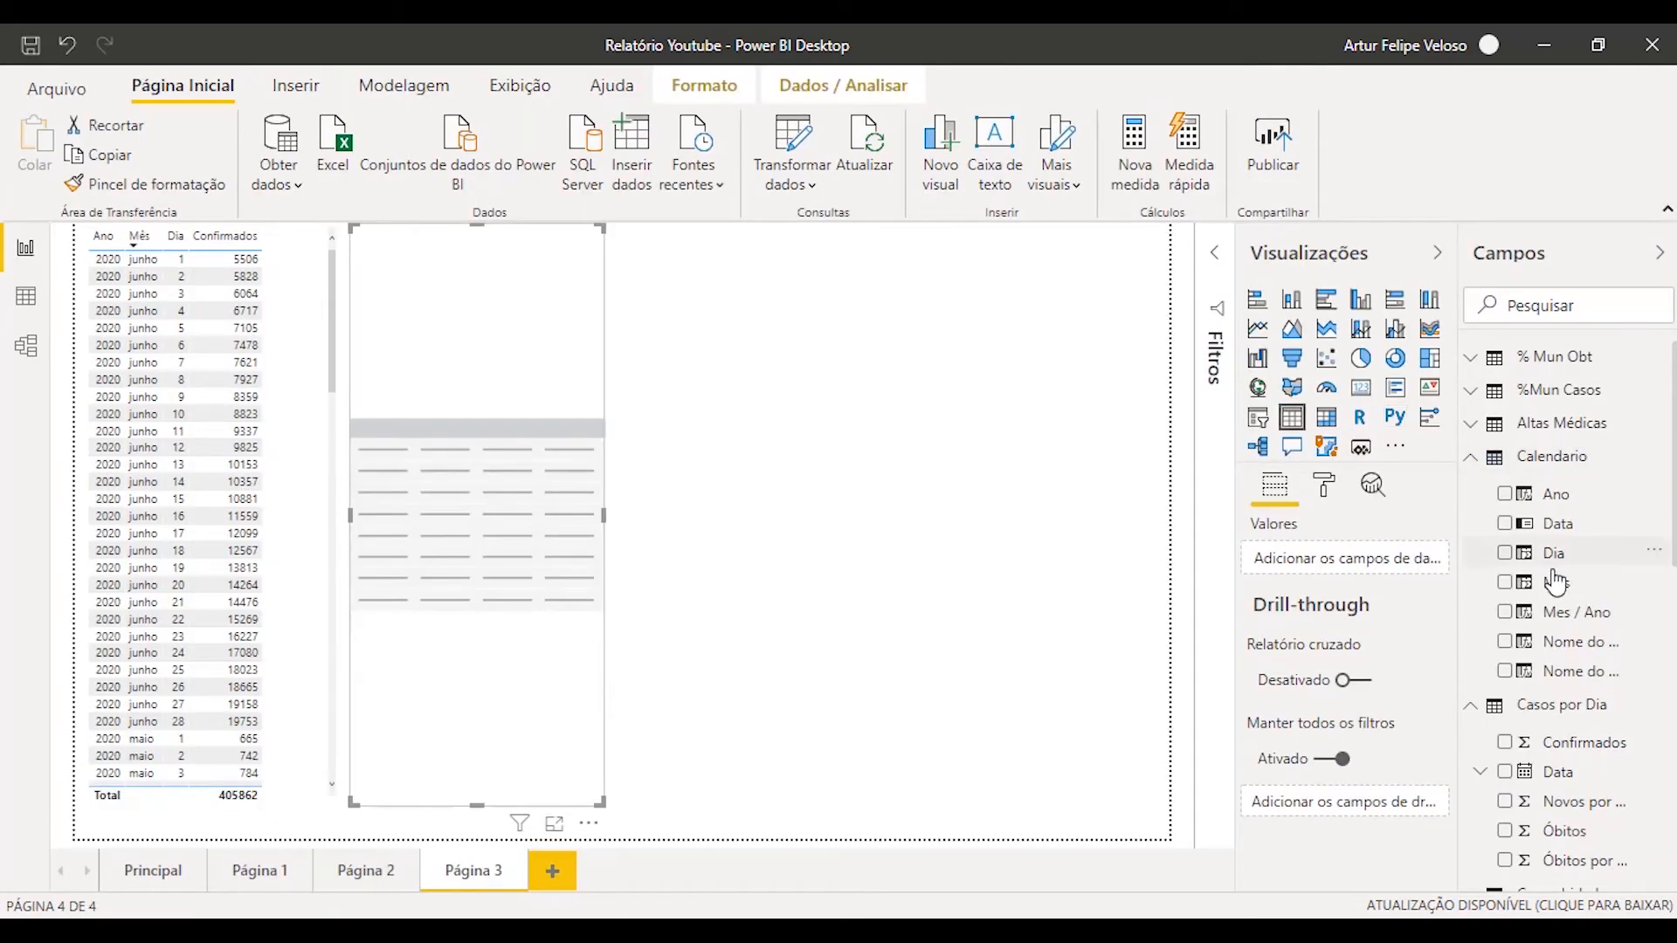
{"action": "left_click", "coordinate": [1504, 494]}
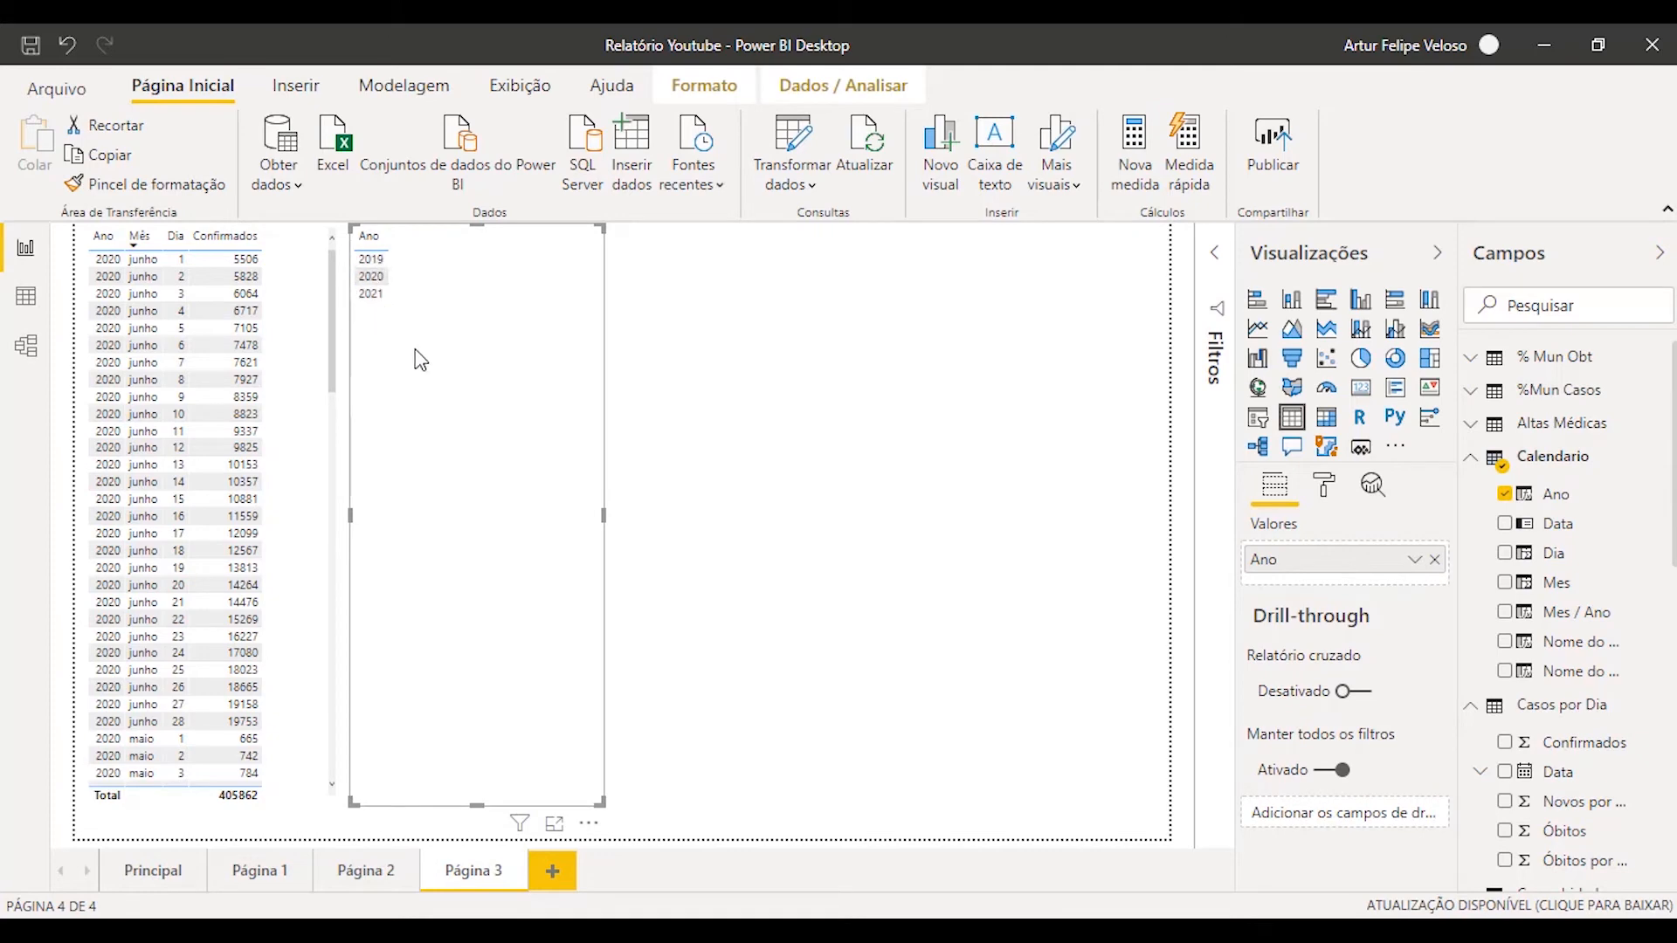
{"action": "left_click", "coordinate": [1505, 494]}
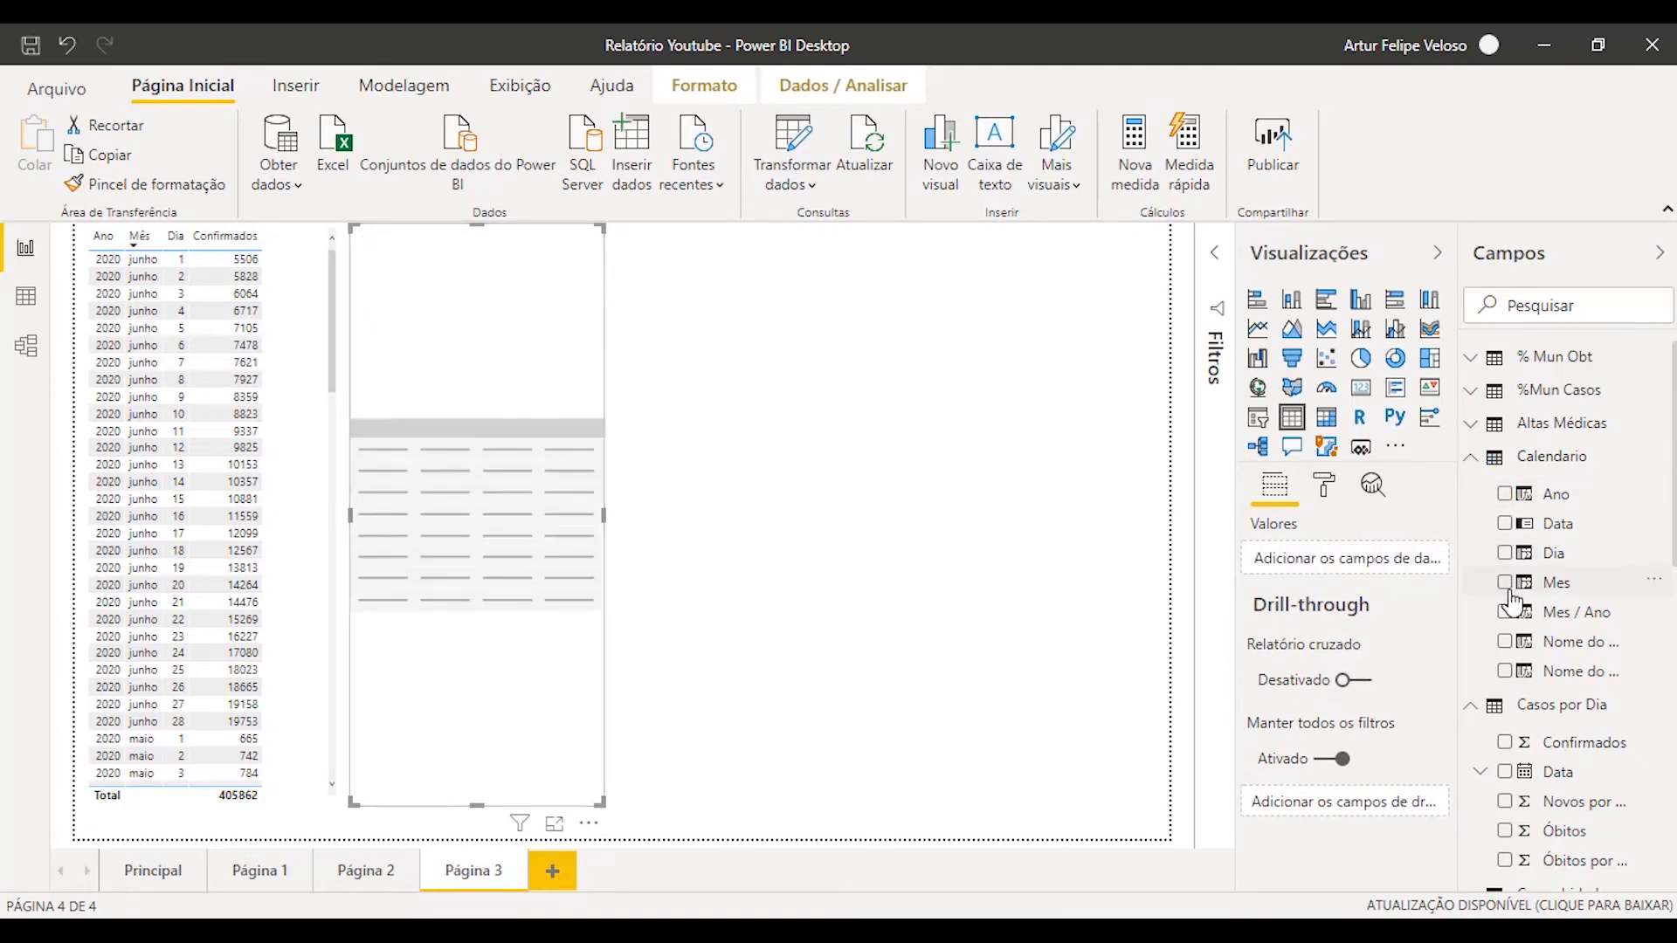
- Try the Mes field in the table visual and replace it with Nome do Mes
{"action": "left_click", "coordinate": [1504, 583]}
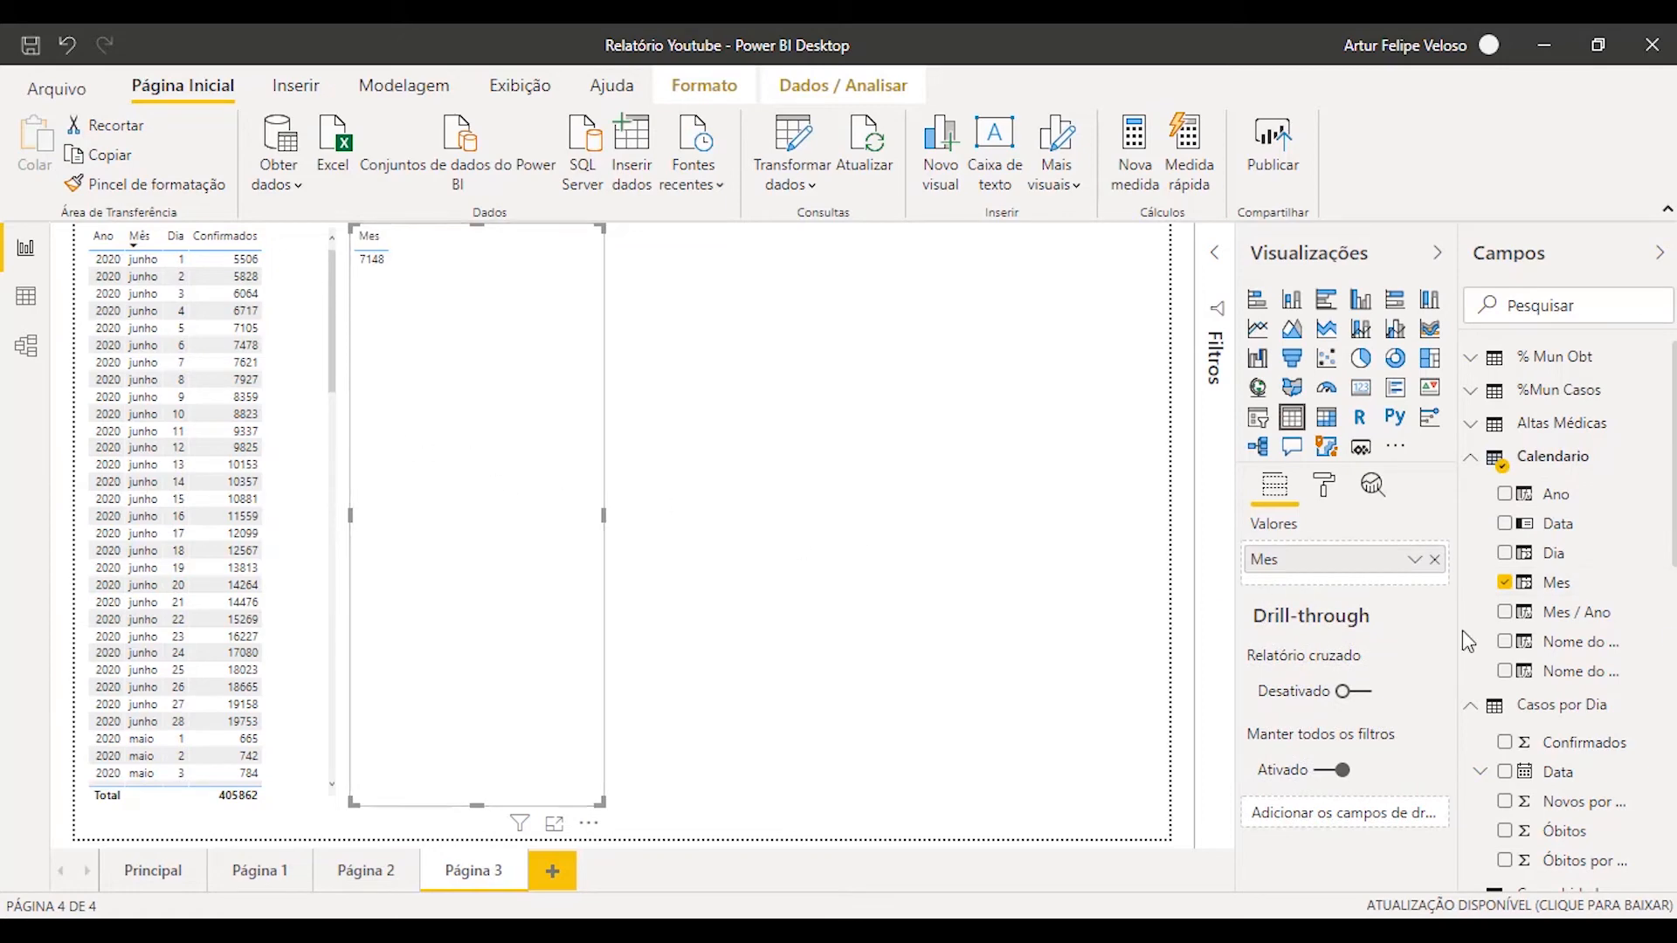
{"action": "left_click", "coordinate": [1504, 582]}
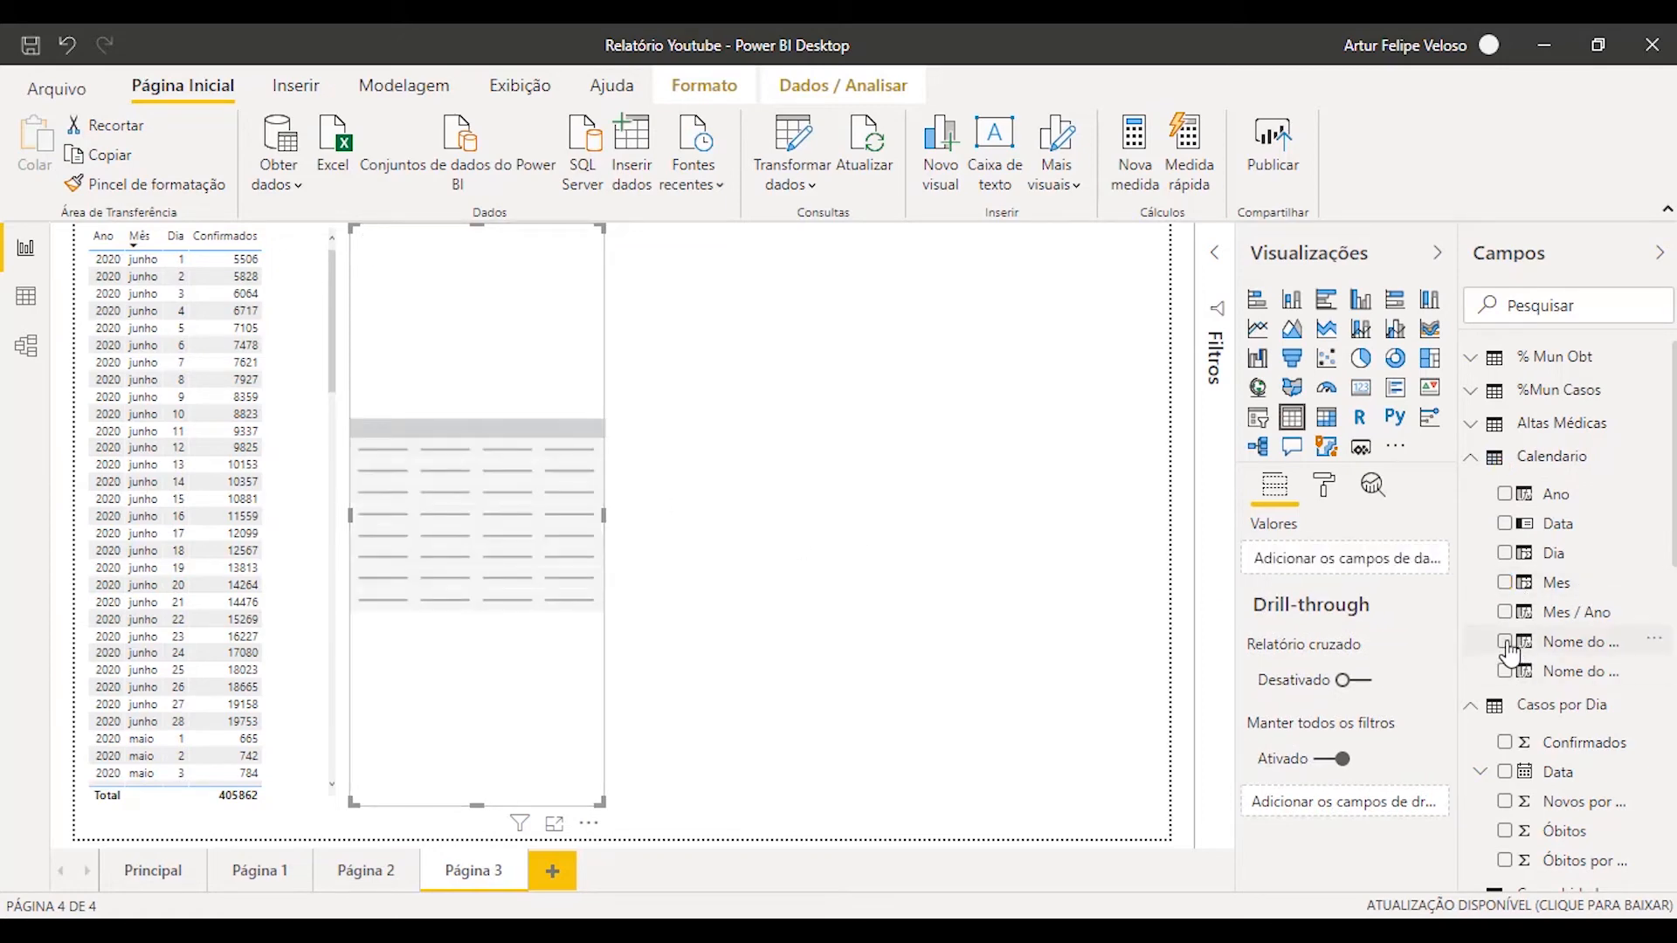
{"action": "left_click", "coordinate": [1506, 643]}
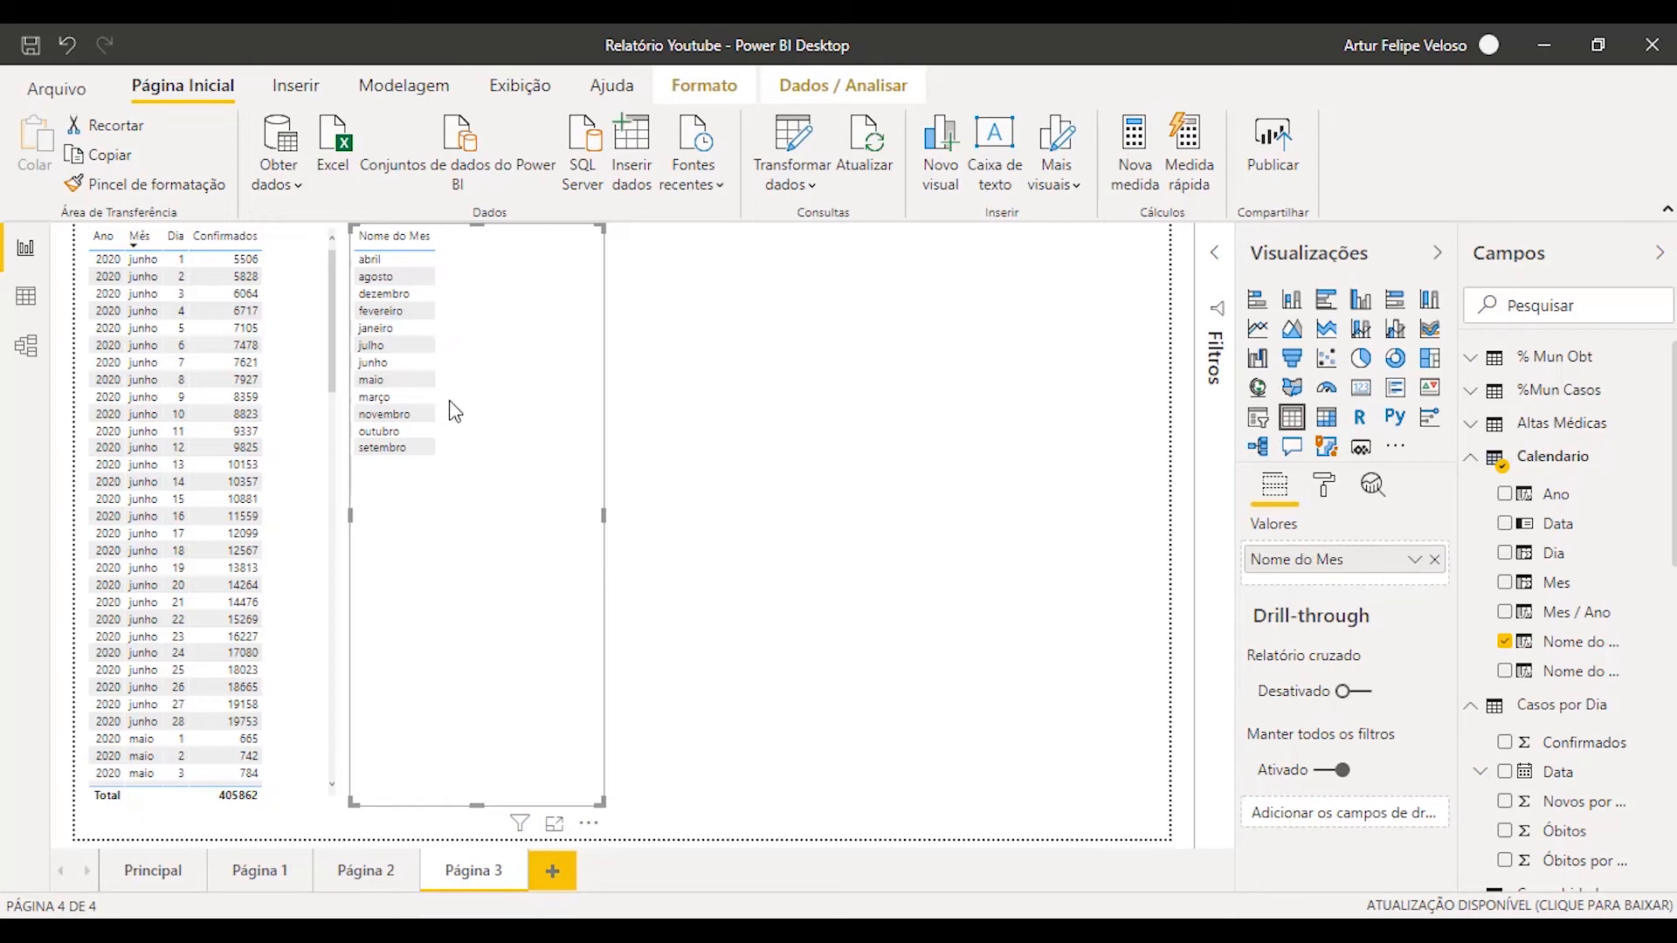
- Switch to the data view and compare the Mes numbers with the Nome do Mes values across the Calendario rows
{"action": "left_click", "coordinate": [26, 296]}
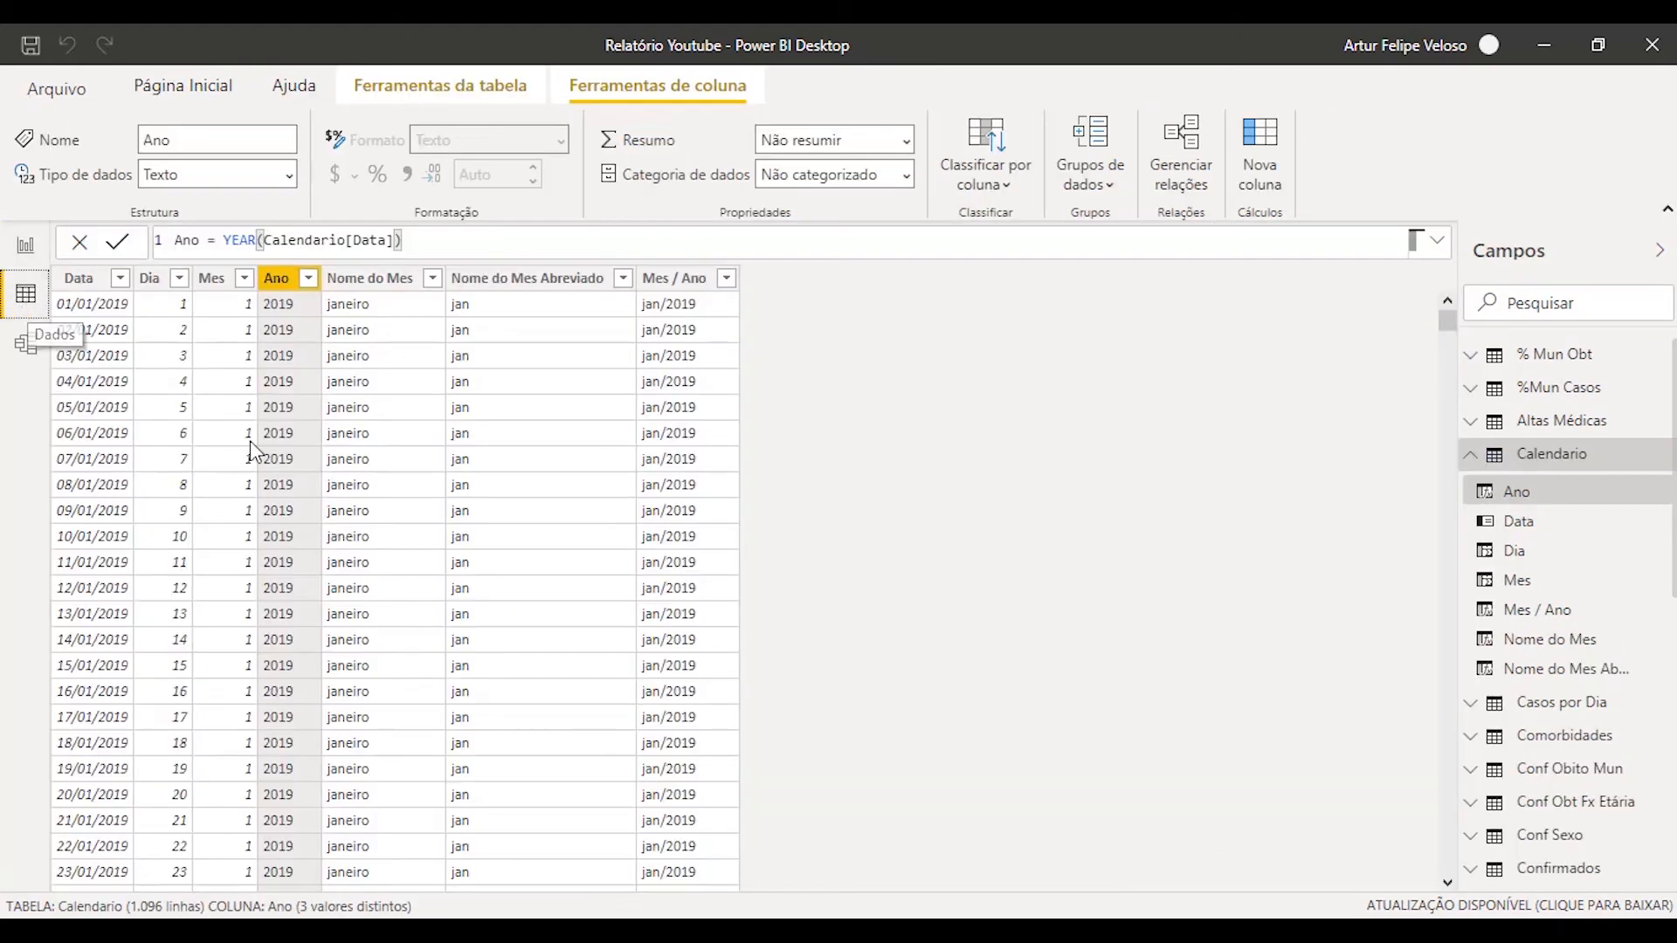
{"action": "left_click", "coordinate": [374, 278]}
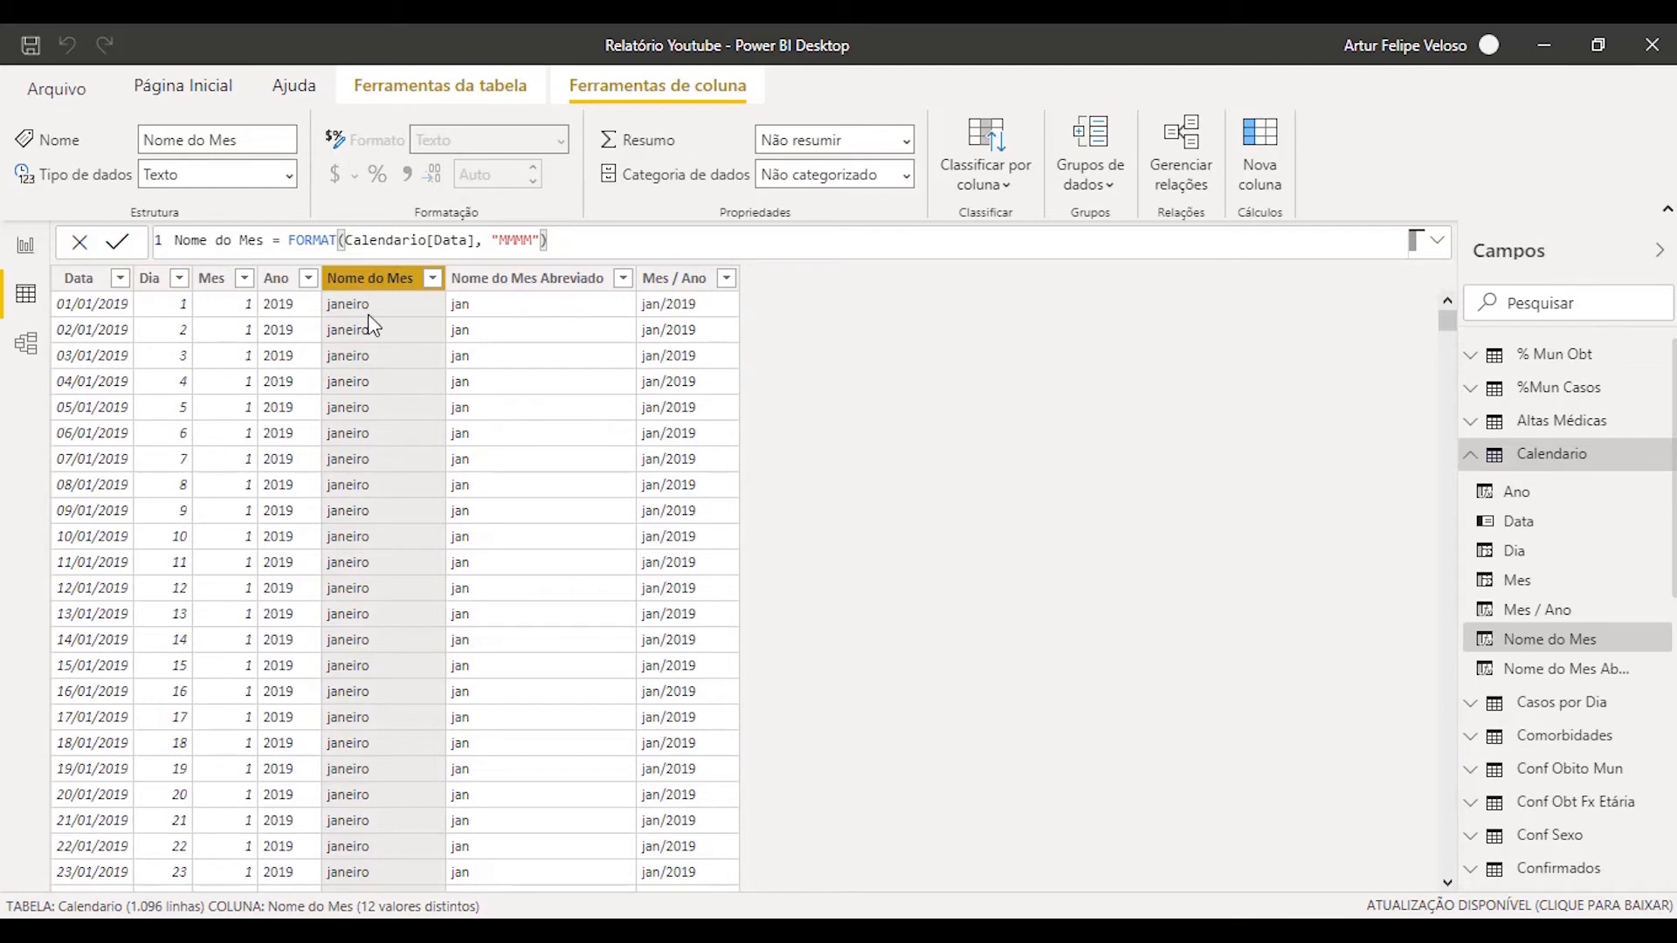
{"action": "left_click", "coordinate": [229, 315]}
{"action": "scroll", "coordinate": [337, 368], "scroll_direction": "down", "scroll_amount": 8}
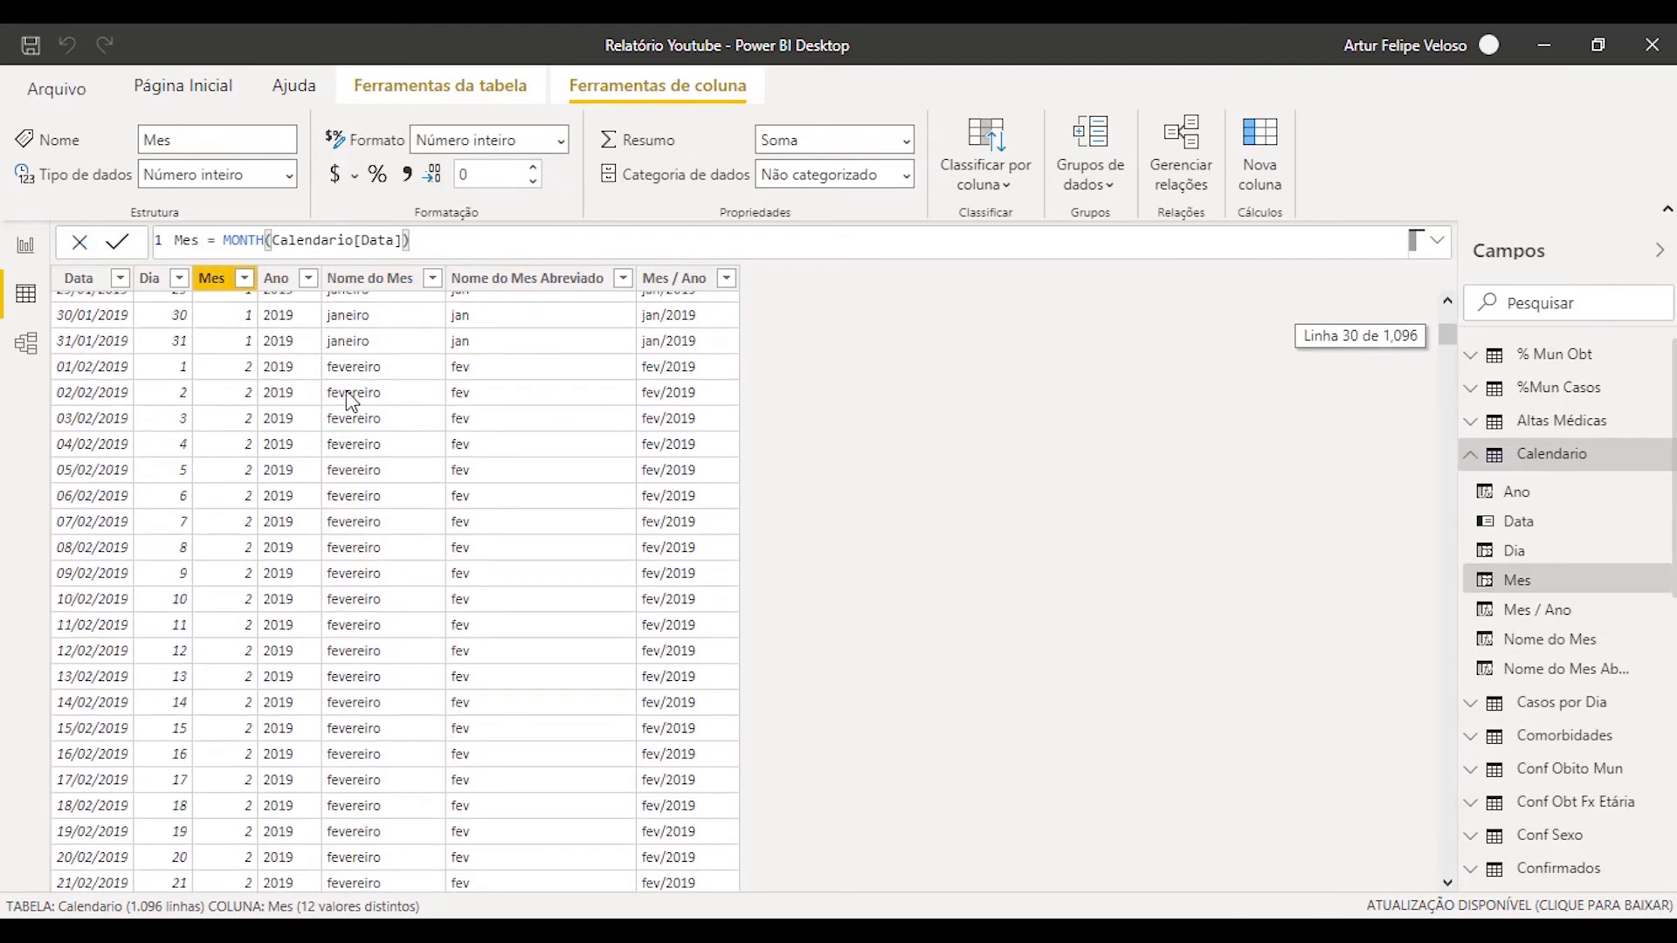
{"action": "left_click", "coordinate": [345, 392]}
{"action": "left_click", "coordinate": [242, 394]}
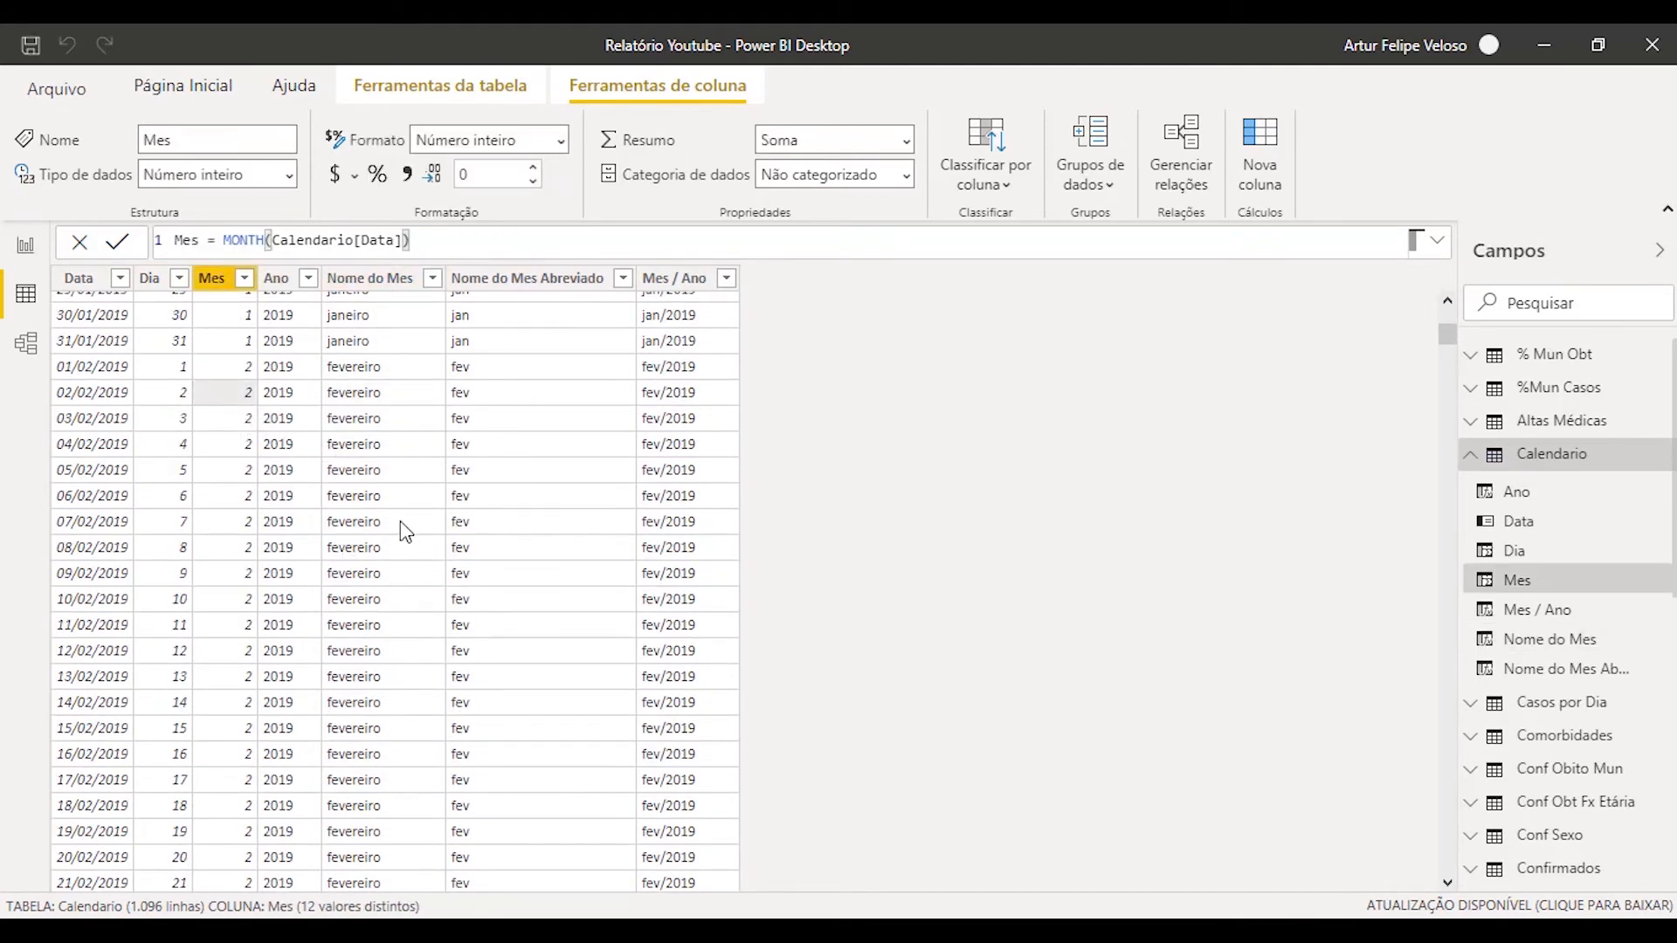
{"action": "scroll", "coordinate": [389, 520], "scroll_direction": "down", "scroll_amount": 8}
{"action": "scroll", "coordinate": [389, 515], "scroll_direction": "up", "scroll_amount": 15}
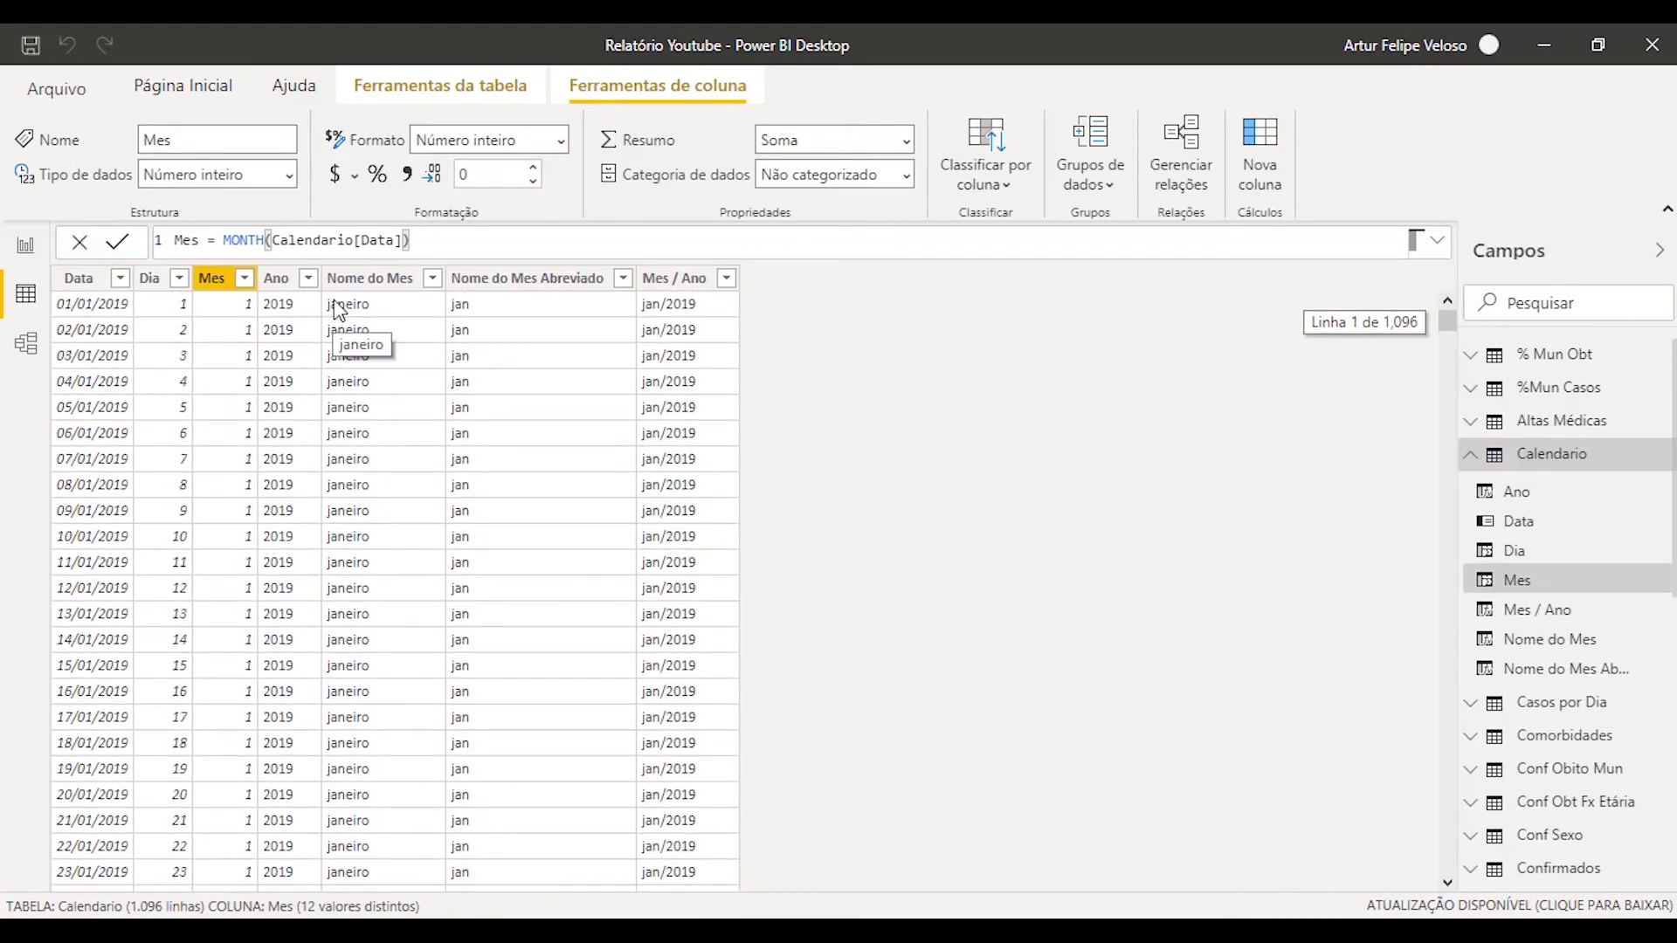
- Sort the Nome do Mes column by the Mes column and check the month order in the report's table visual
{"action": "left_click", "coordinate": [366, 304]}
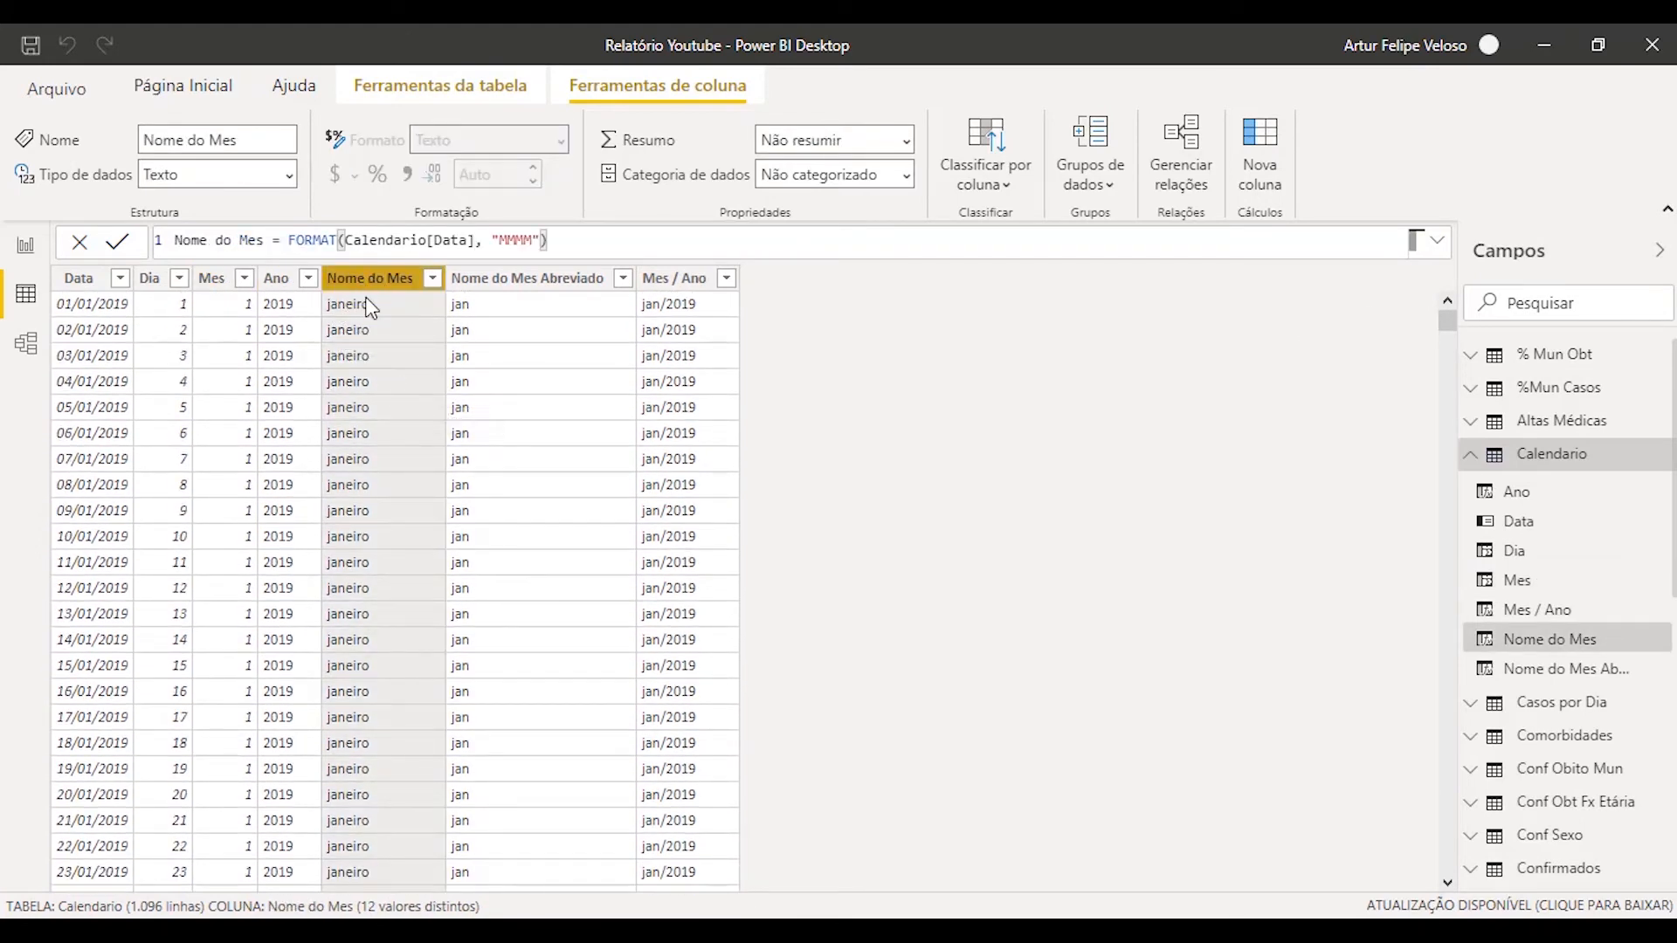
{"action": "left_click", "coordinate": [999, 188]}
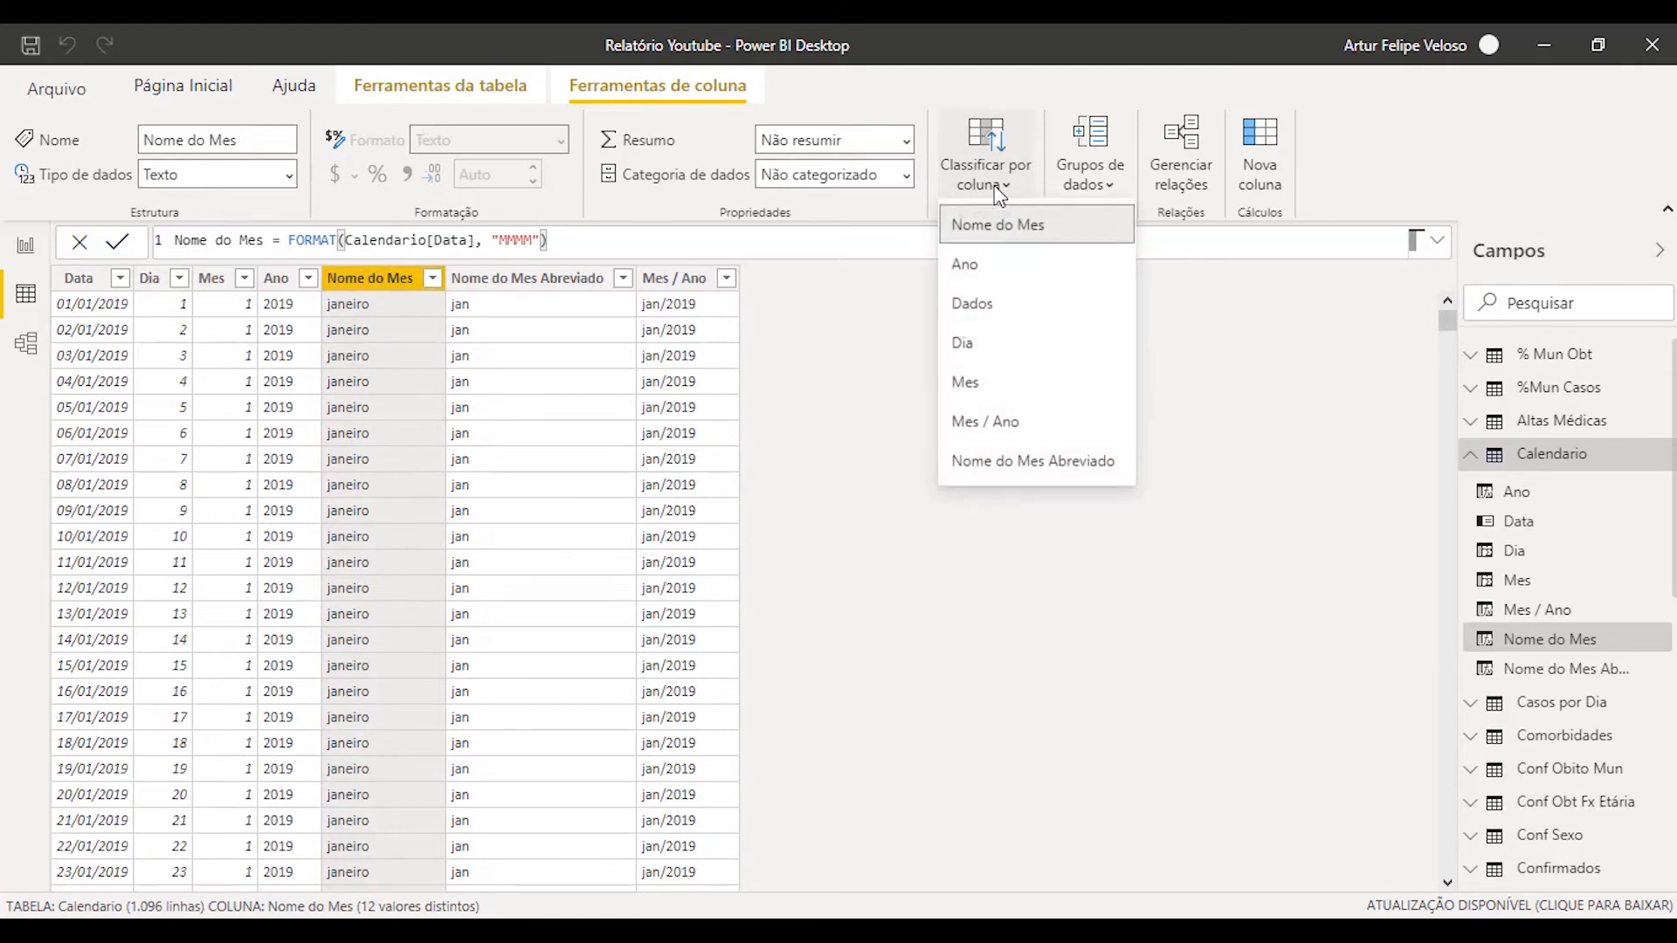
{"action": "left_click", "coordinate": [996, 389]}
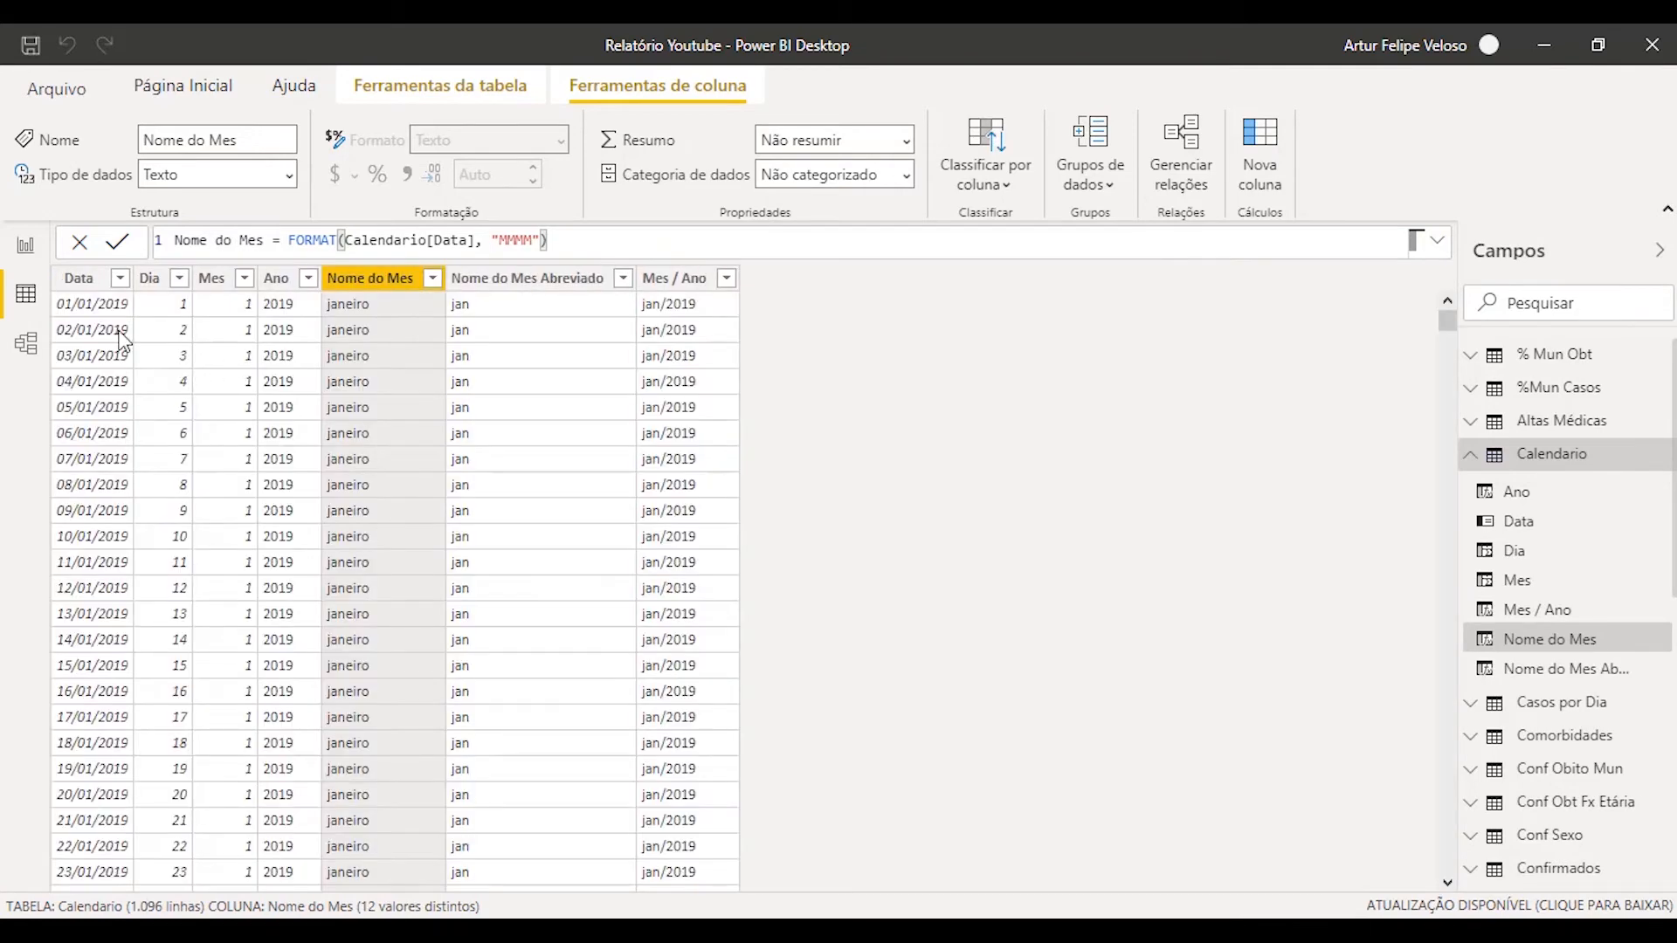
{"action": "left_click", "coordinate": [17, 241]}
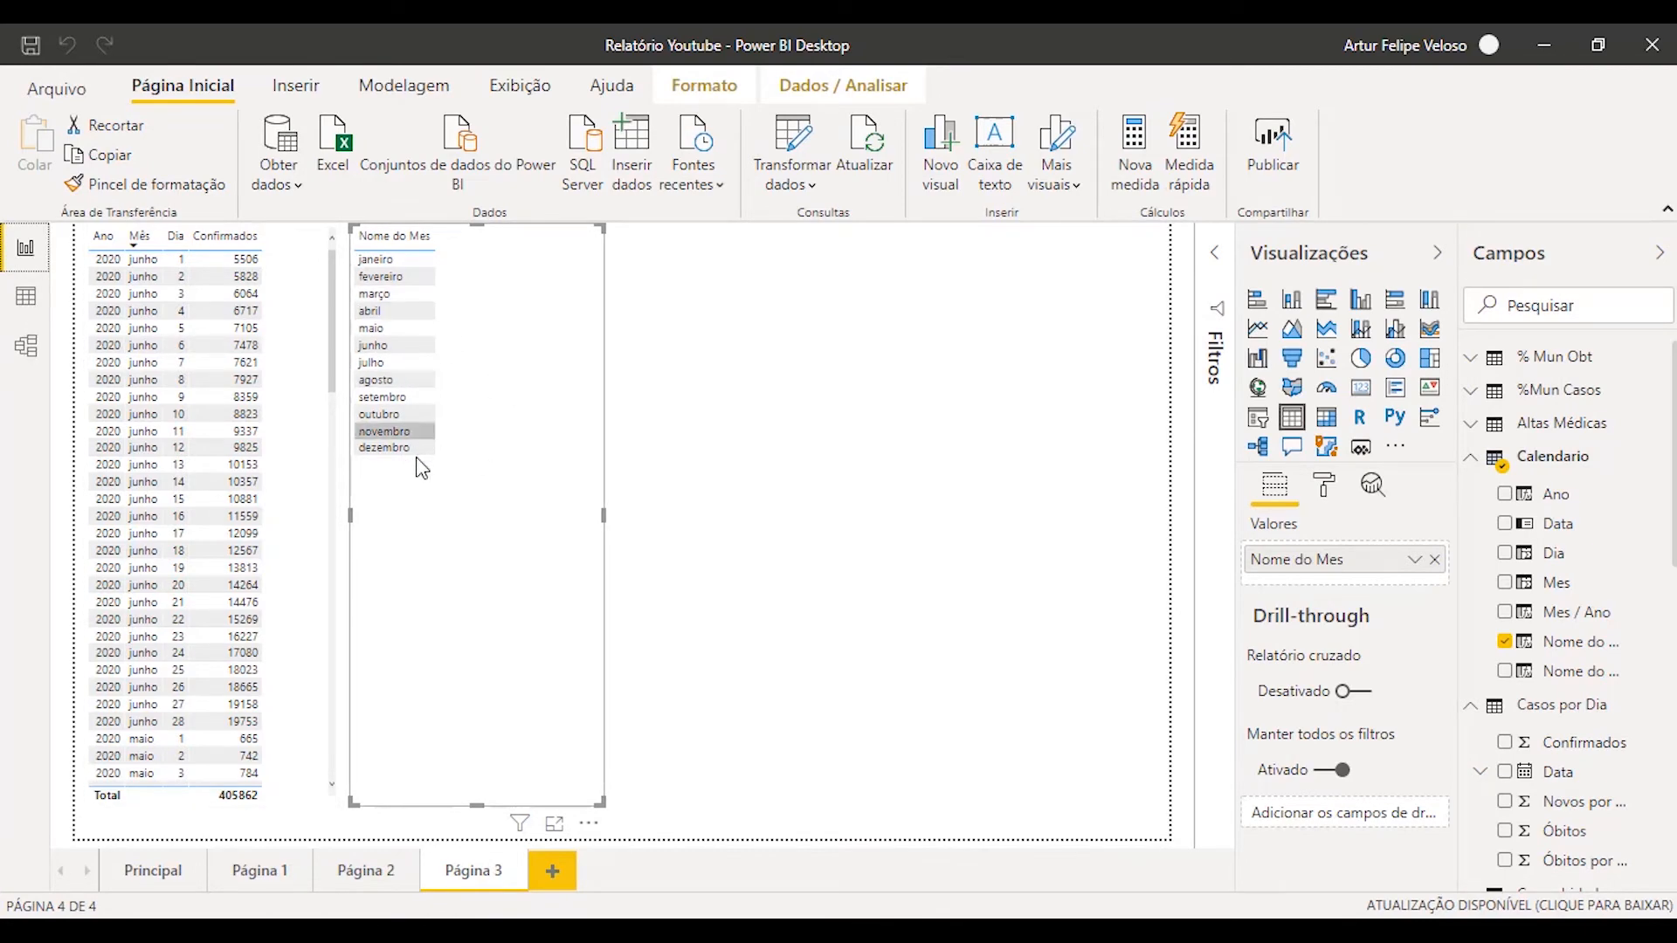
- Switch to the model view and collapse the Campos and Propriedades panes to enlarge the diagram
{"action": "left_click", "coordinate": [24, 348]}
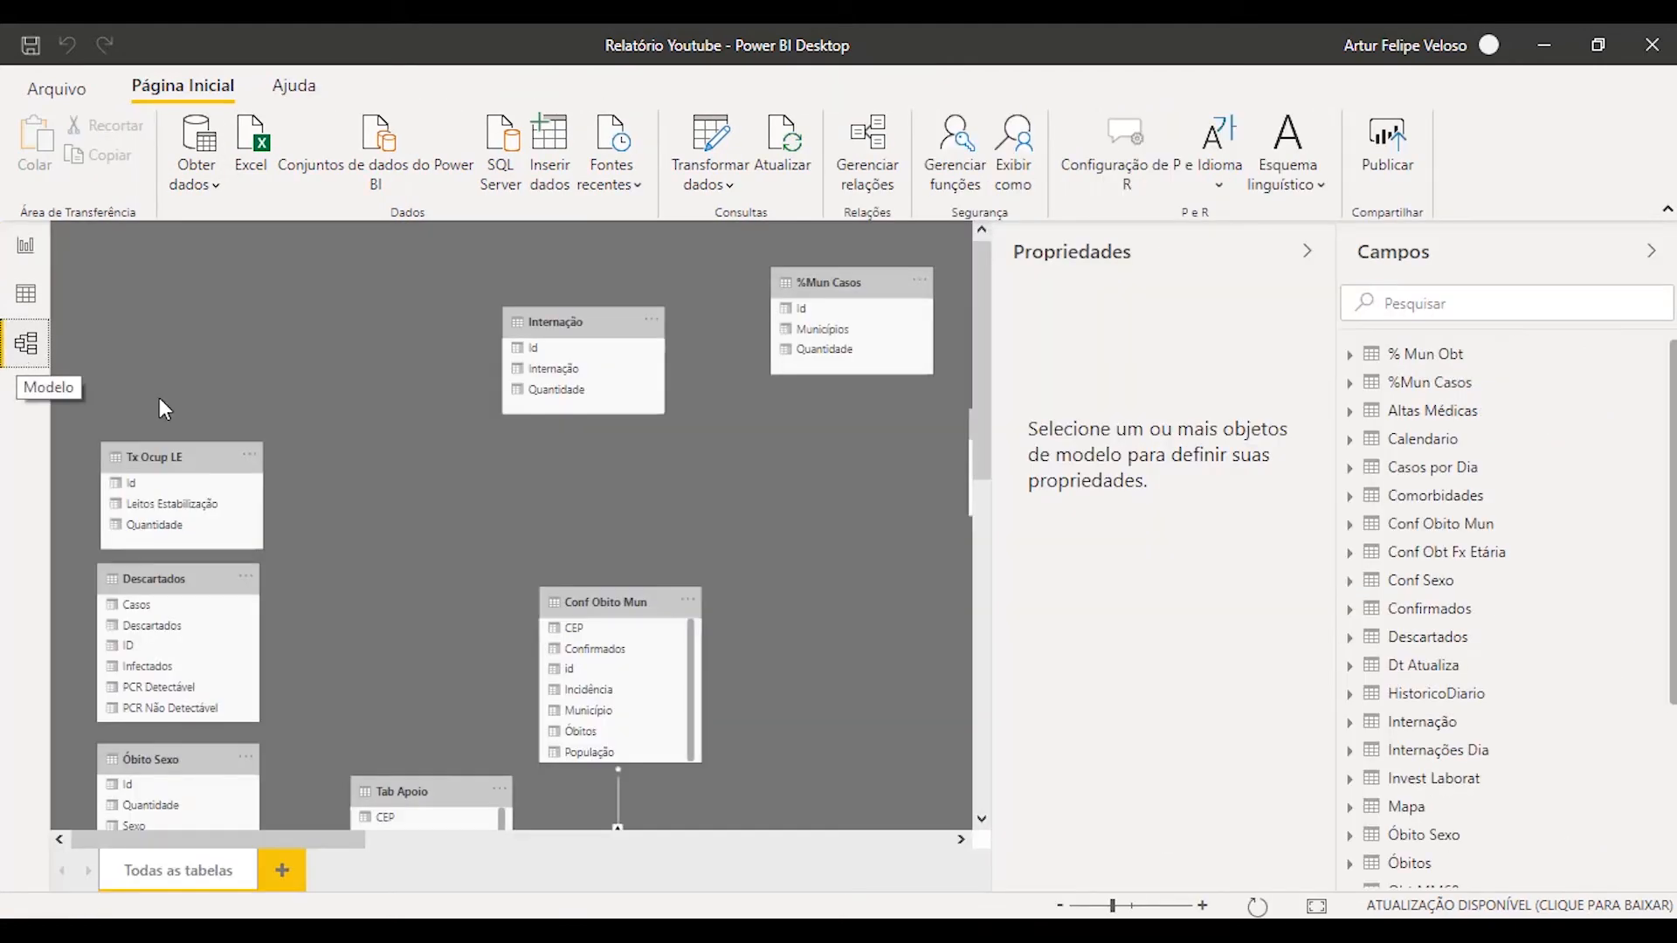
{"action": "scroll", "coordinate": [561, 470], "scroll_direction": "down", "scroll_amount": 3}
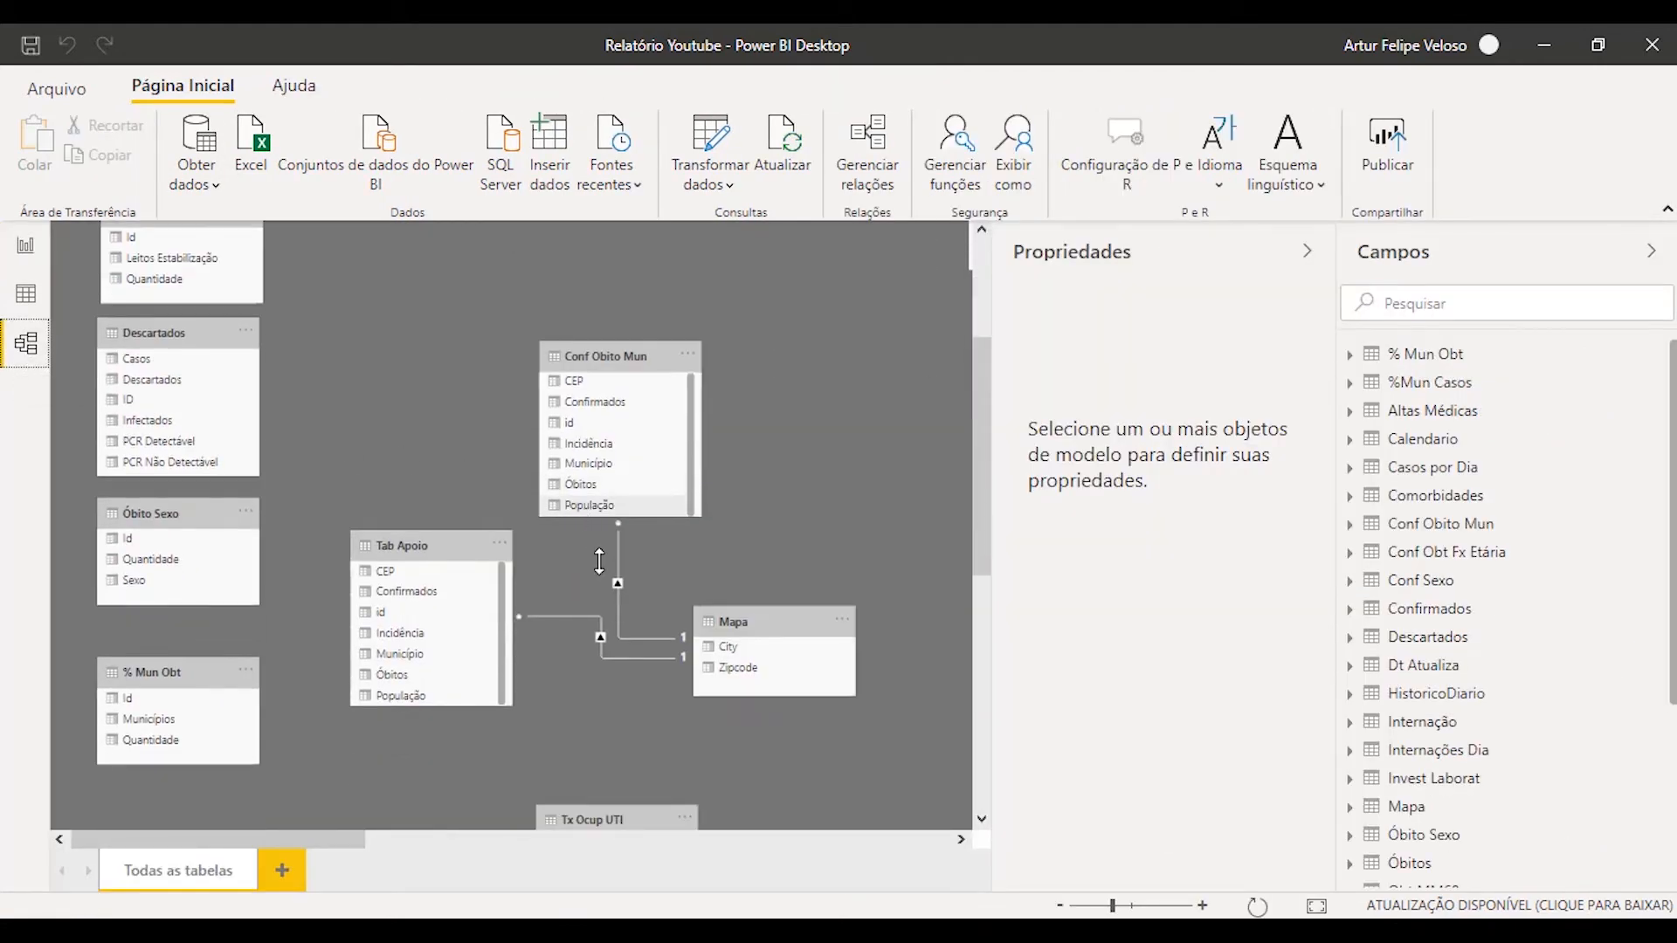
{"action": "left_click_drag", "start_coordinate": [317, 852], "coordinate": [1040, 814]}
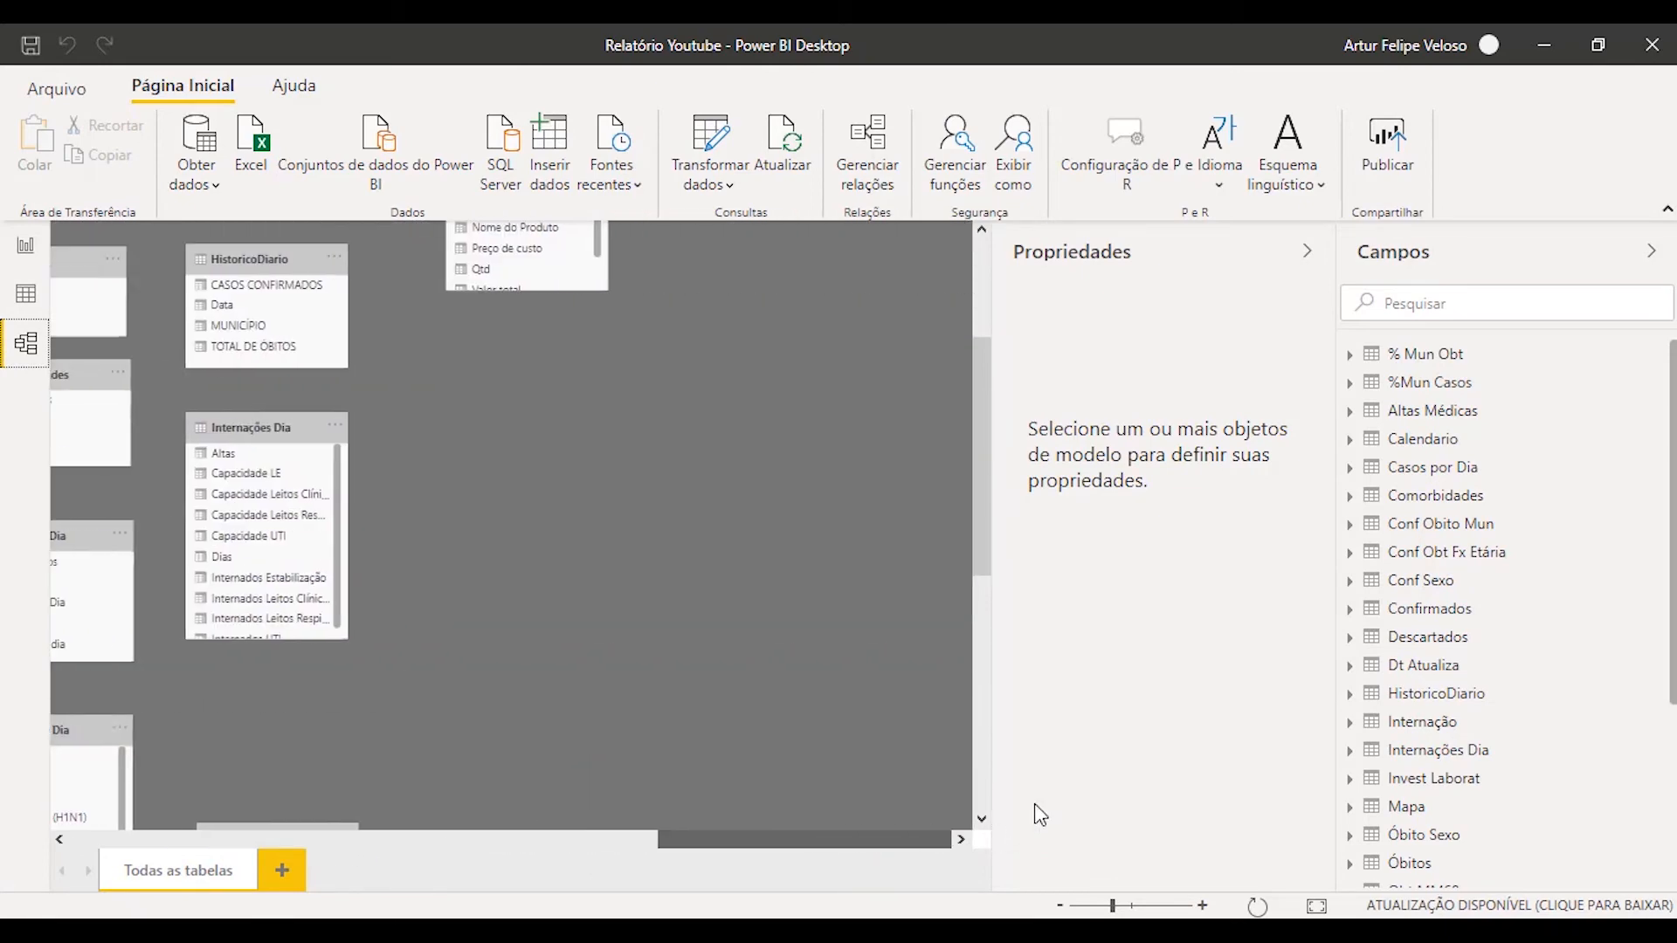
{"action": "left_click", "coordinate": [1652, 253]}
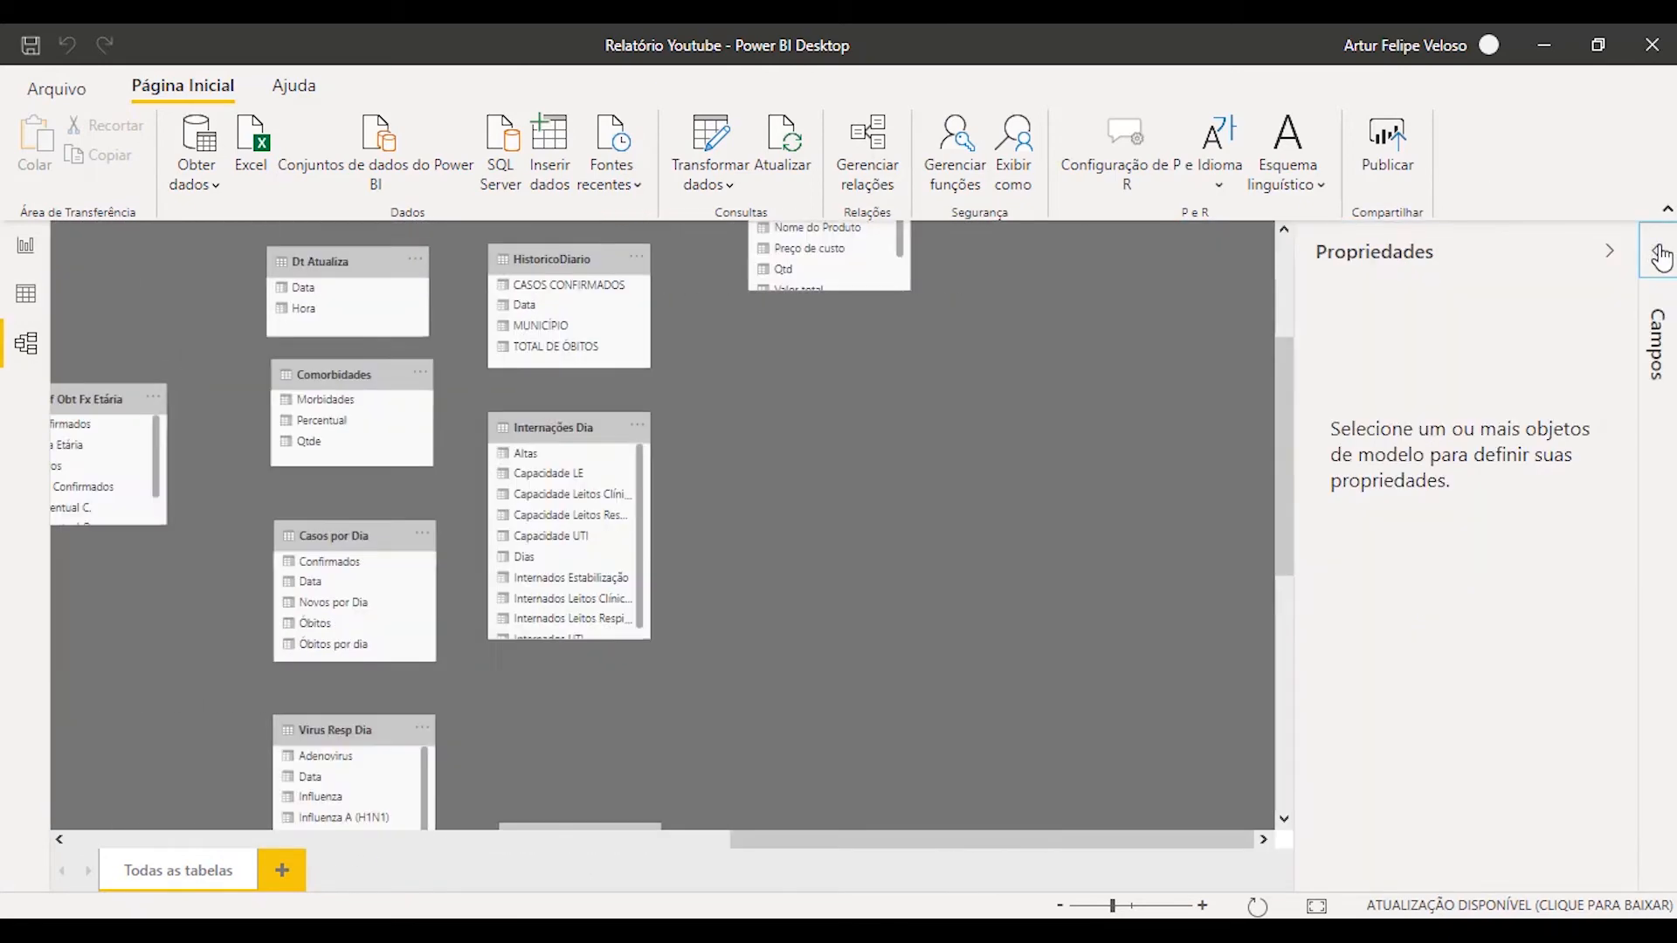
{"action": "left_click", "coordinate": [1610, 252]}
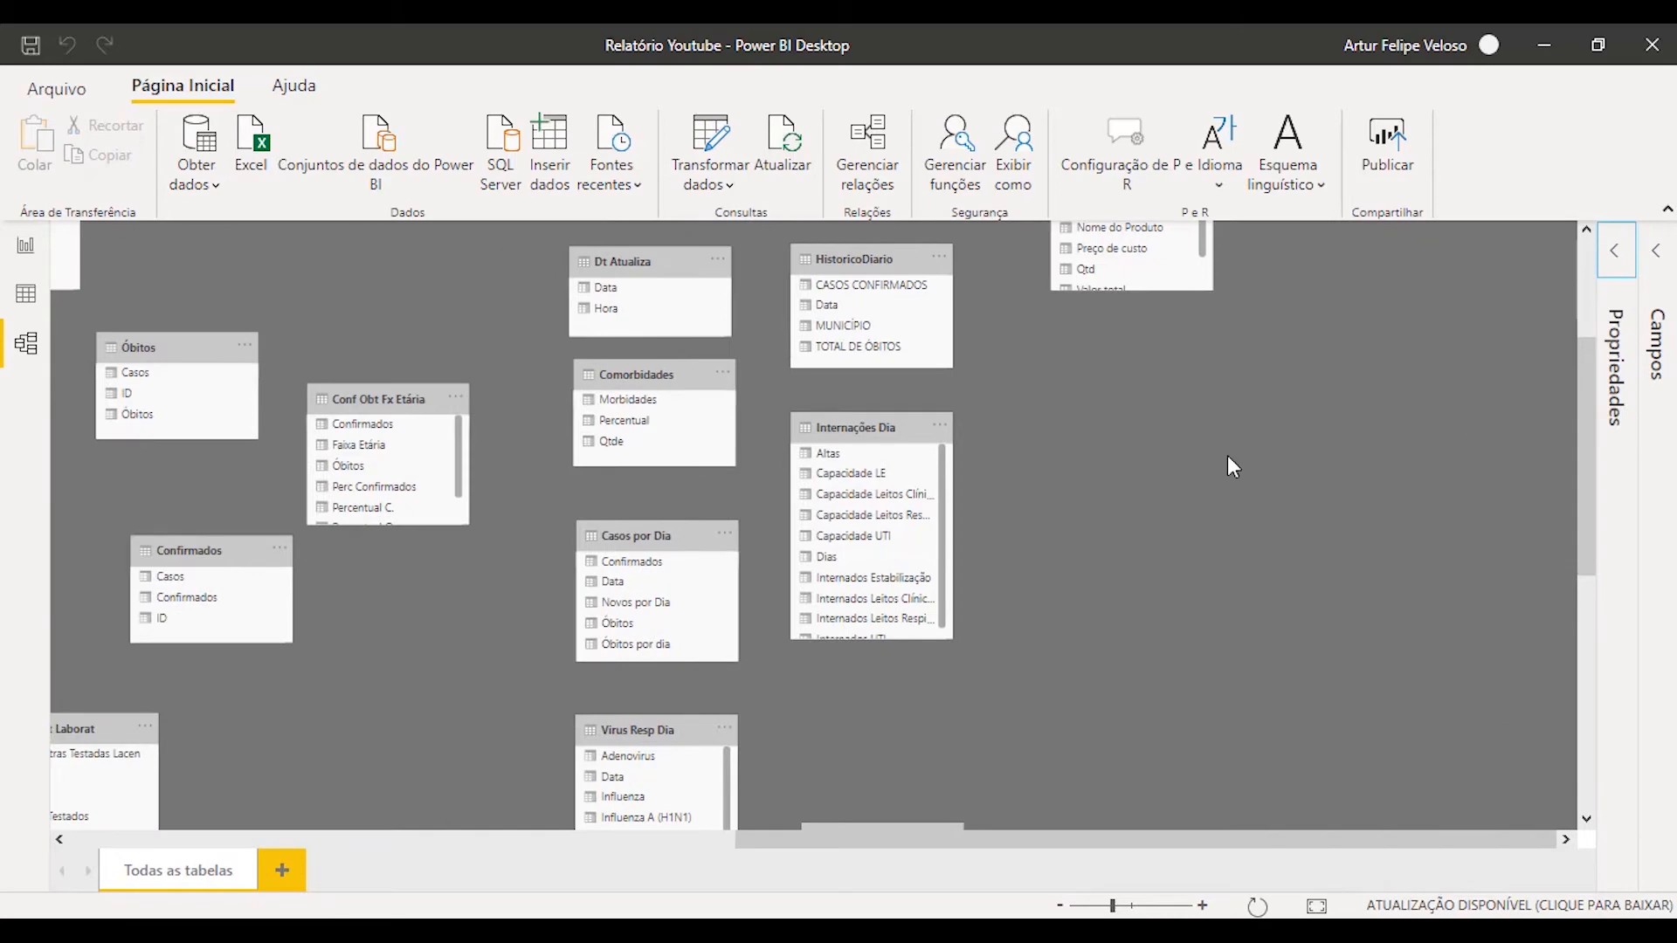
- Move the Calendario table in the model diagram to the free area above Óbitos and Conf Obt Fx Etária
{"action": "scroll", "coordinate": [1228, 455], "scroll_direction": "up", "scroll_amount": 3}
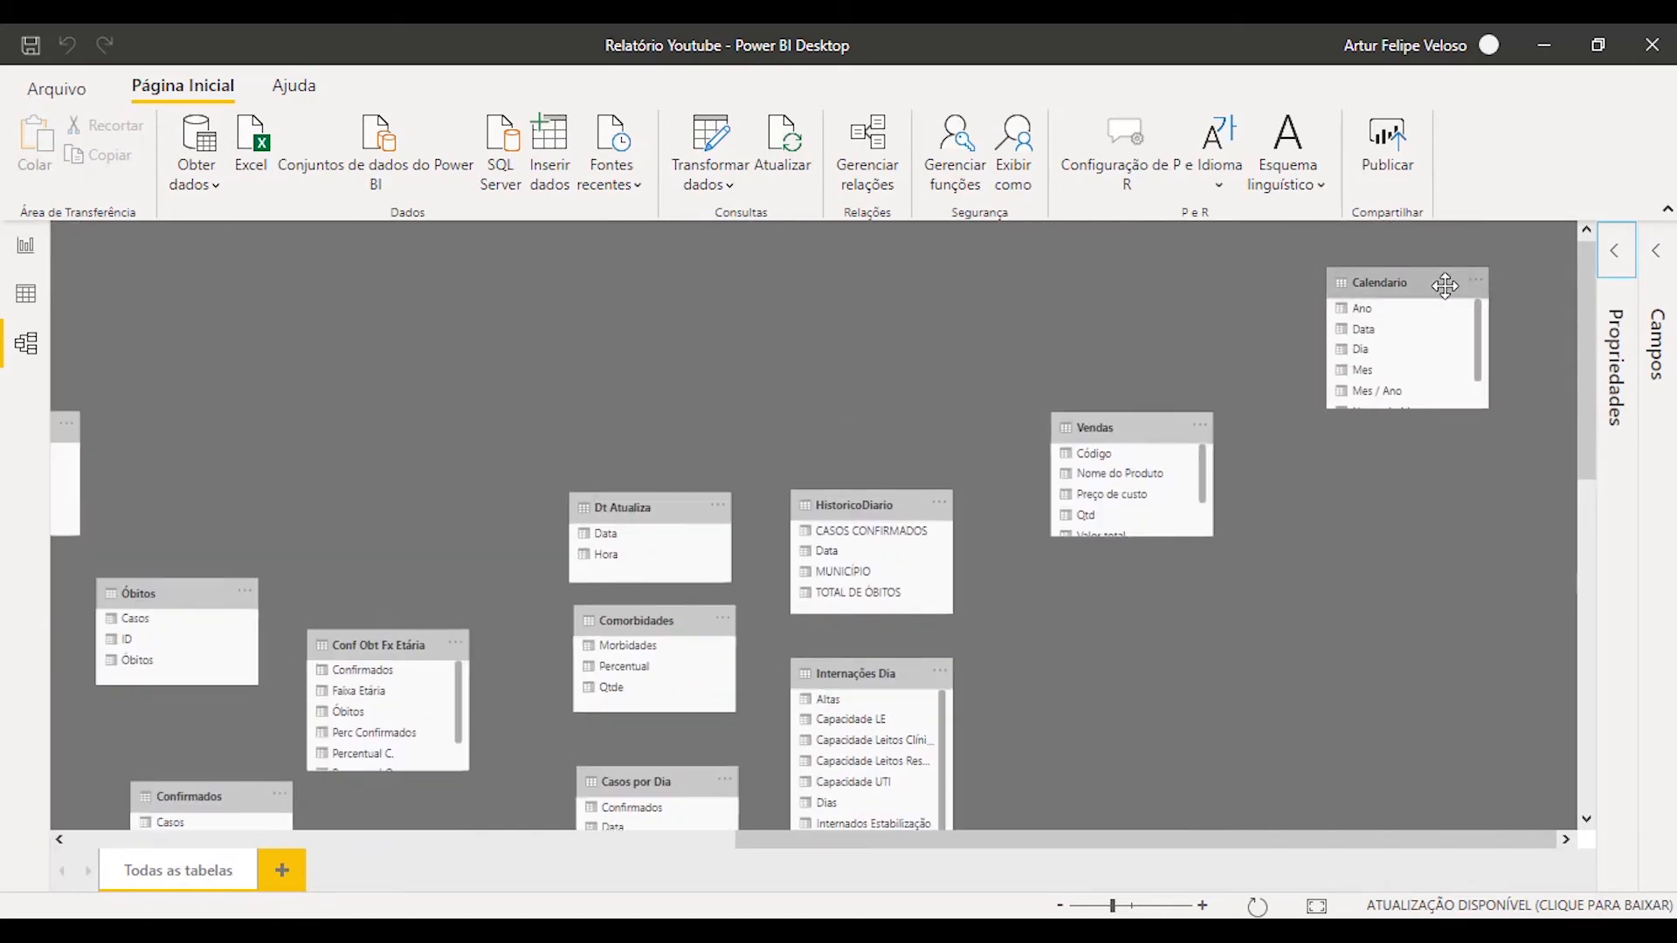
{"action": "left_click_drag", "start_coordinate": [1444, 284], "coordinate": [358, 352]}
{"action": "scroll", "coordinate": [900, 434], "scroll_direction": "down", "scroll_amount": 4}
{"action": "scroll", "coordinate": [908, 436], "scroll_direction": "up", "scroll_amount": 2}
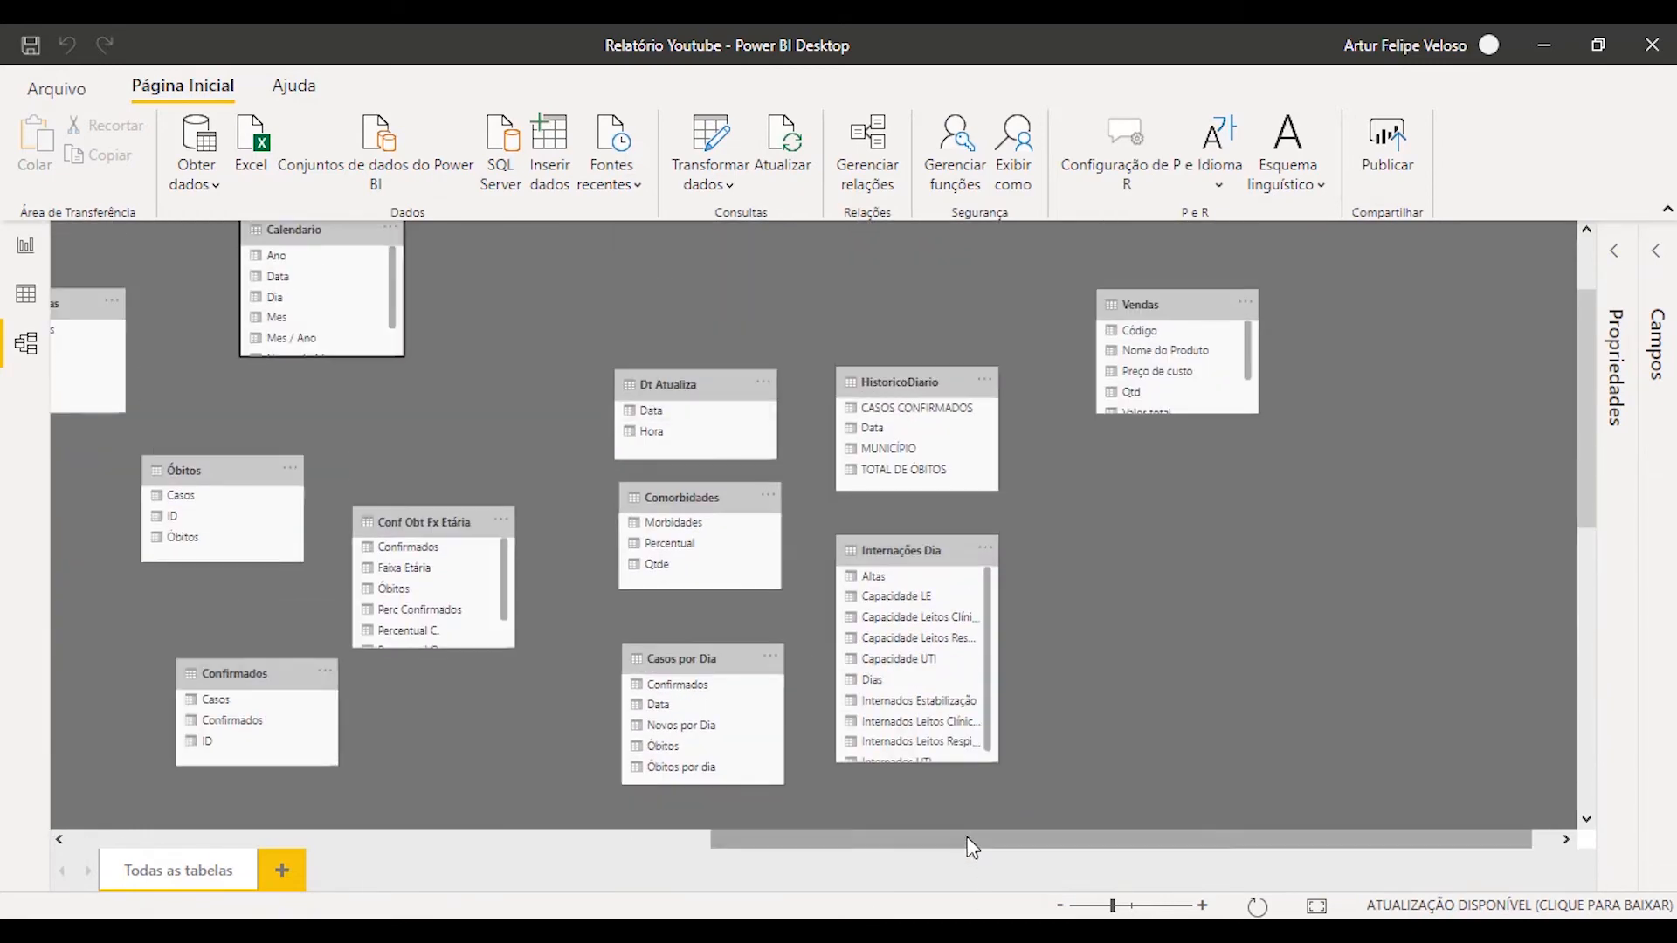
{"action": "left_click_drag", "start_coordinate": [972, 849], "coordinate": [474, 849]}
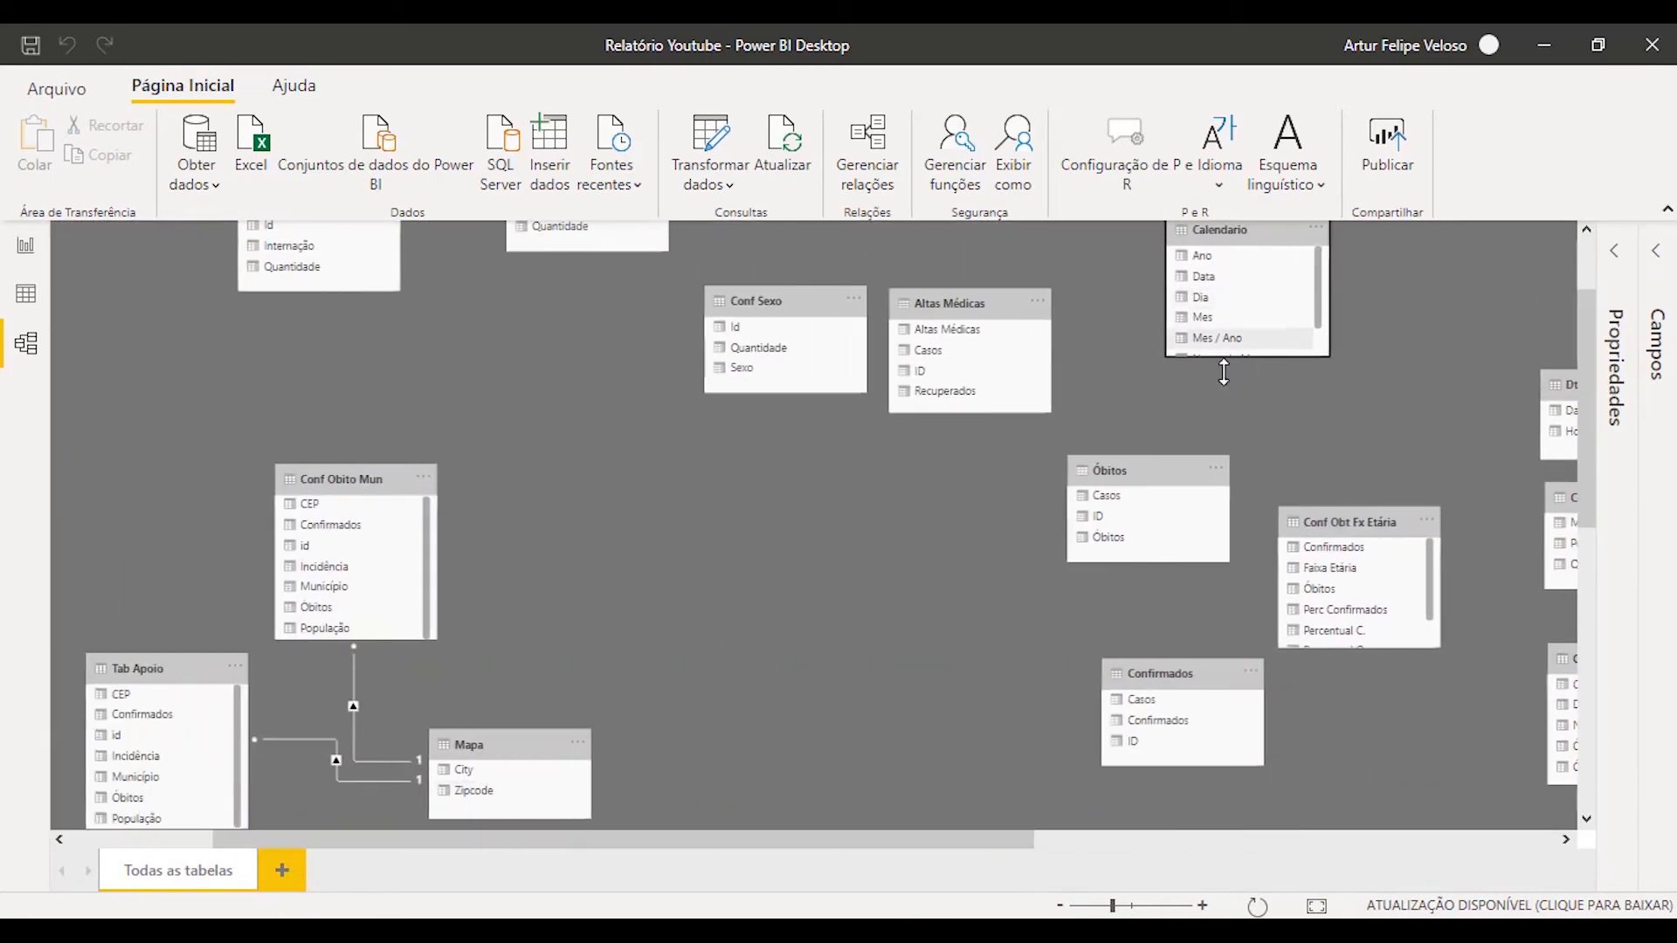
- Move the Calendario table into the free area of the model diagram between Conf Obito Mun and Confirmados
{"action": "scroll", "coordinate": [1249, 378], "scroll_direction": "up", "scroll_amount": 2}
{"action": "left_click_drag", "start_coordinate": [1249, 356], "coordinate": [678, 658]}
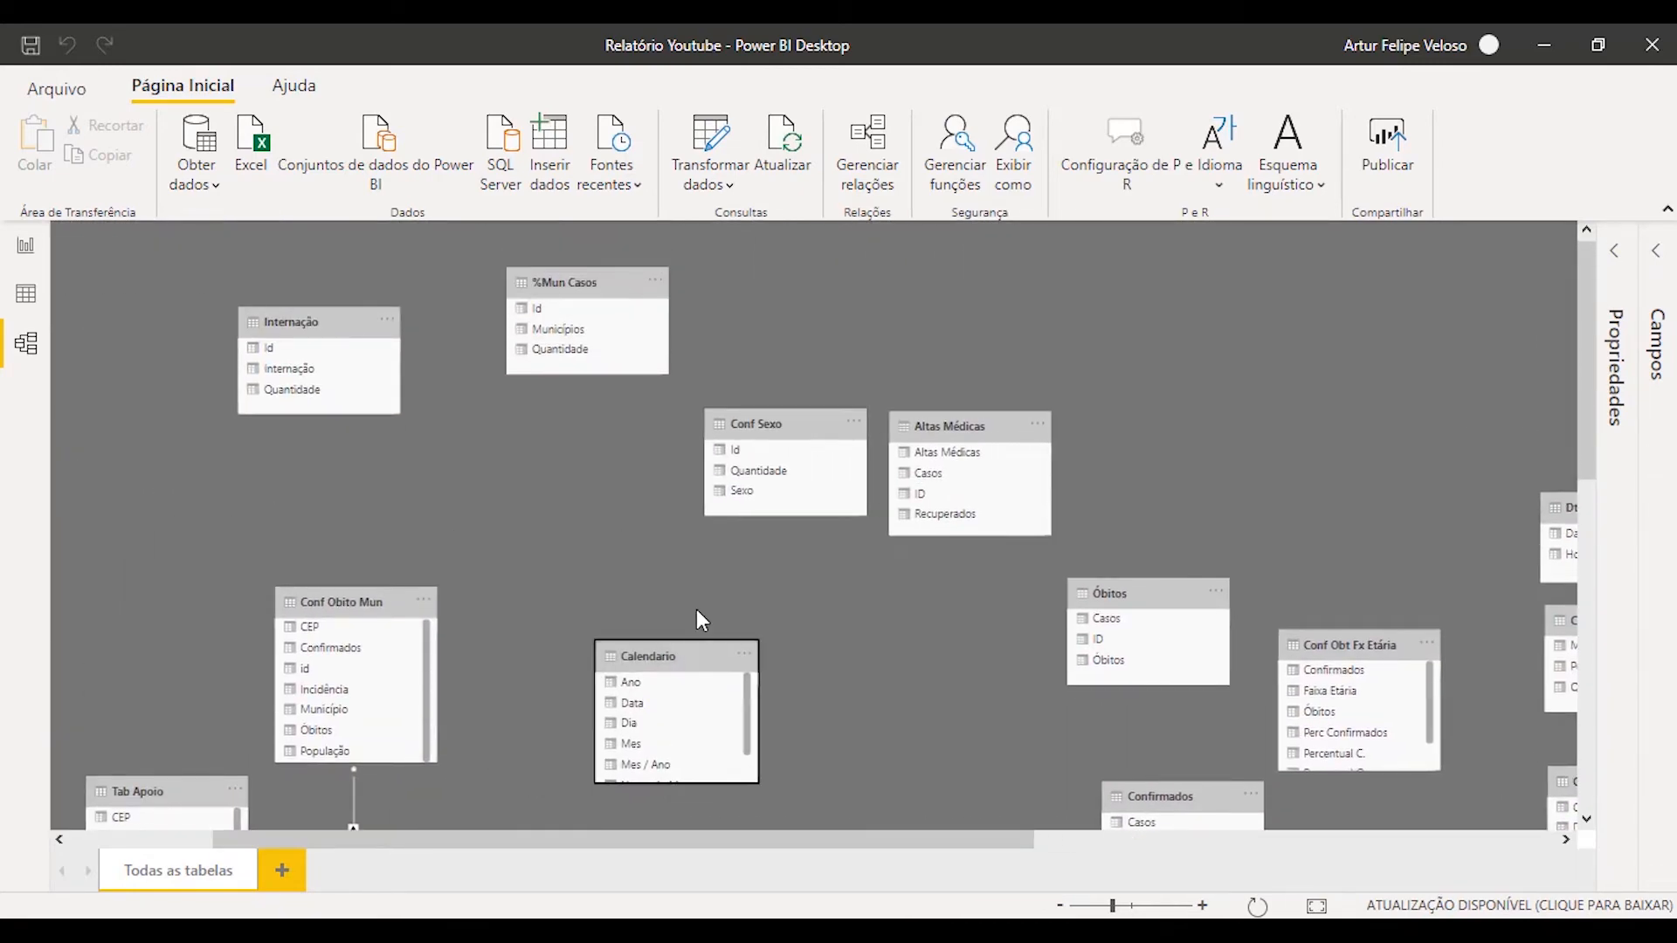
{"action": "scroll", "coordinate": [730, 559], "scroll_direction": "down", "scroll_amount": 3}
{"action": "left_click_drag", "start_coordinate": [690, 286], "coordinate": [738, 330]}
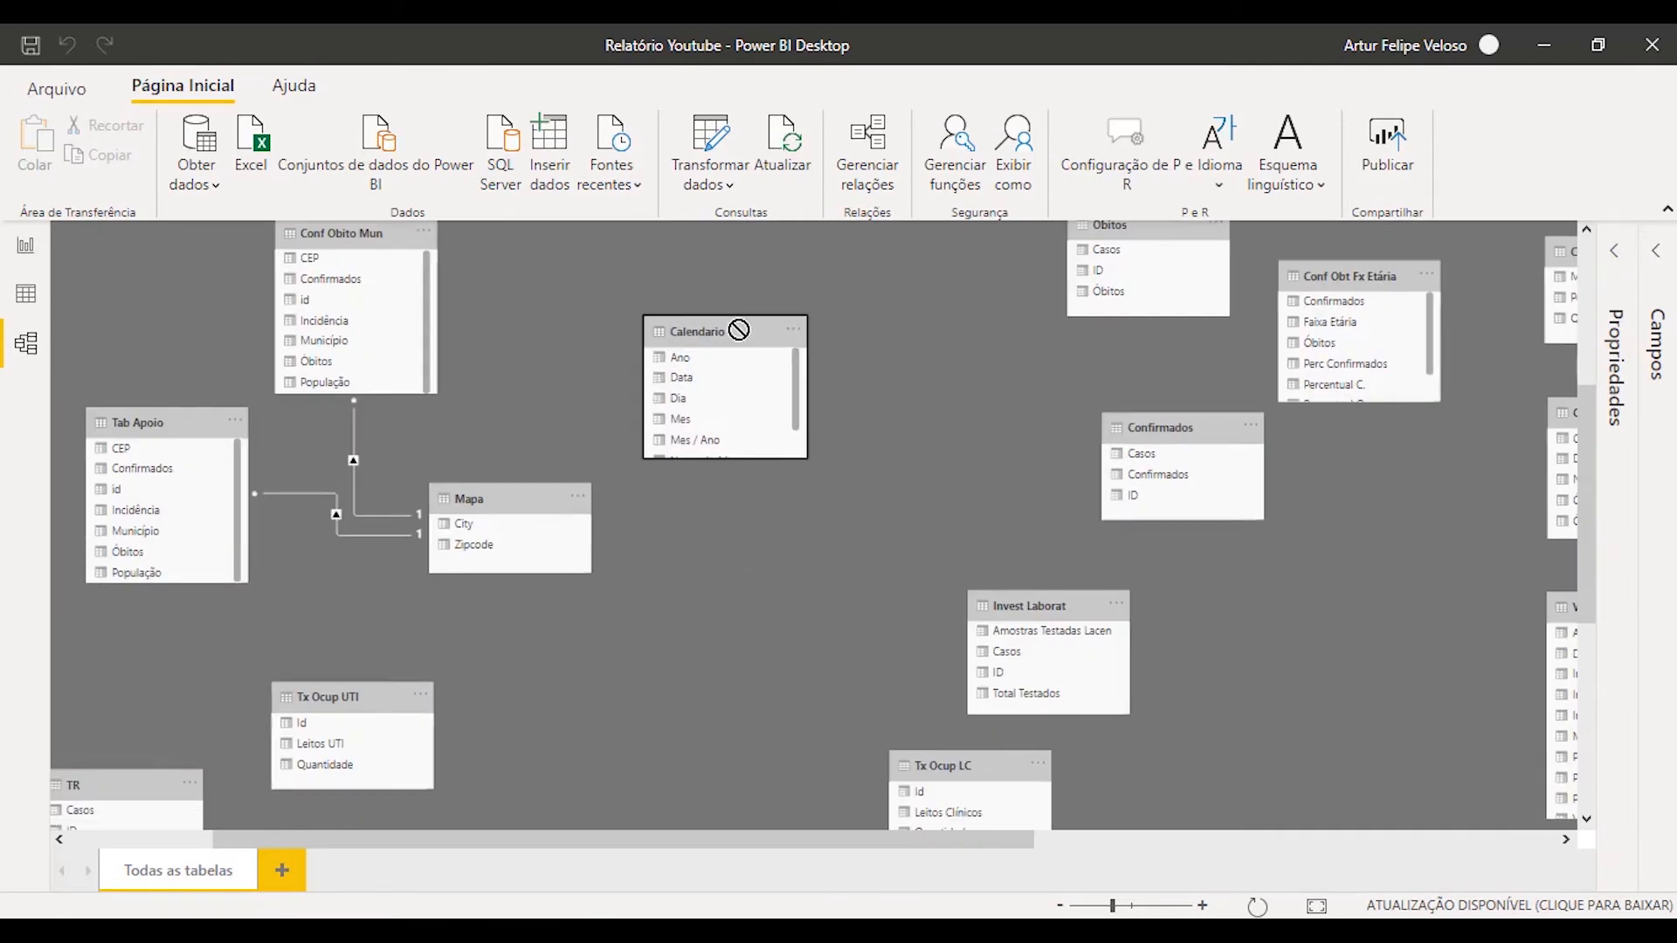
{"action": "left_click", "coordinate": [26, 294]}
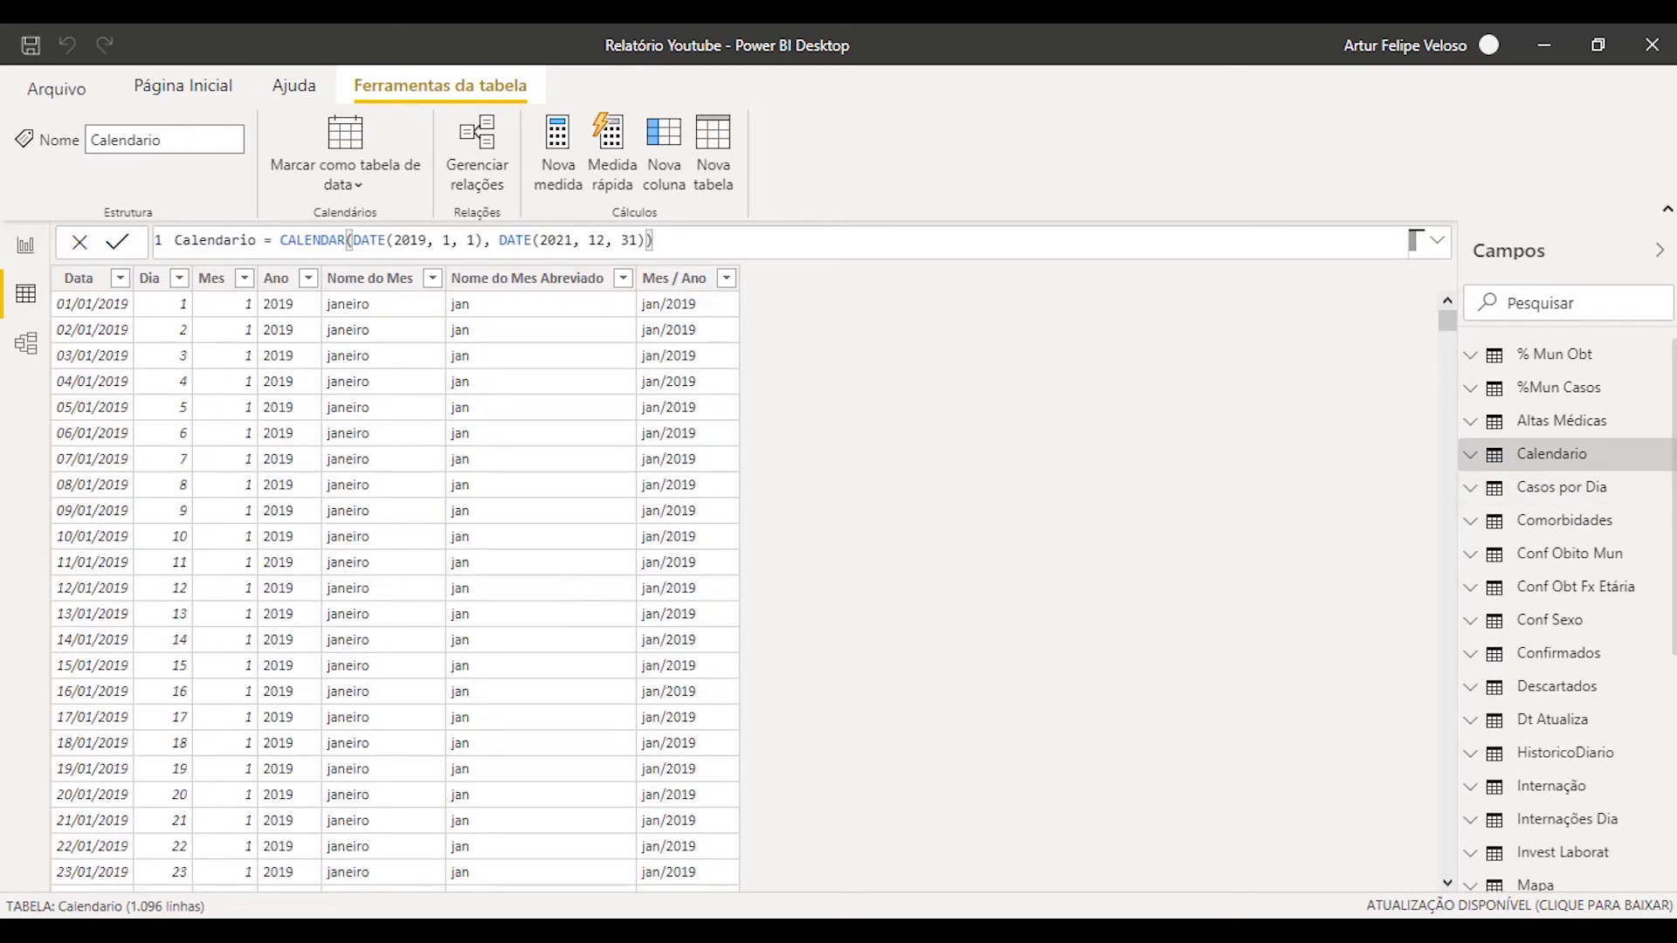
{"action": "left_click", "coordinate": [26, 343]}
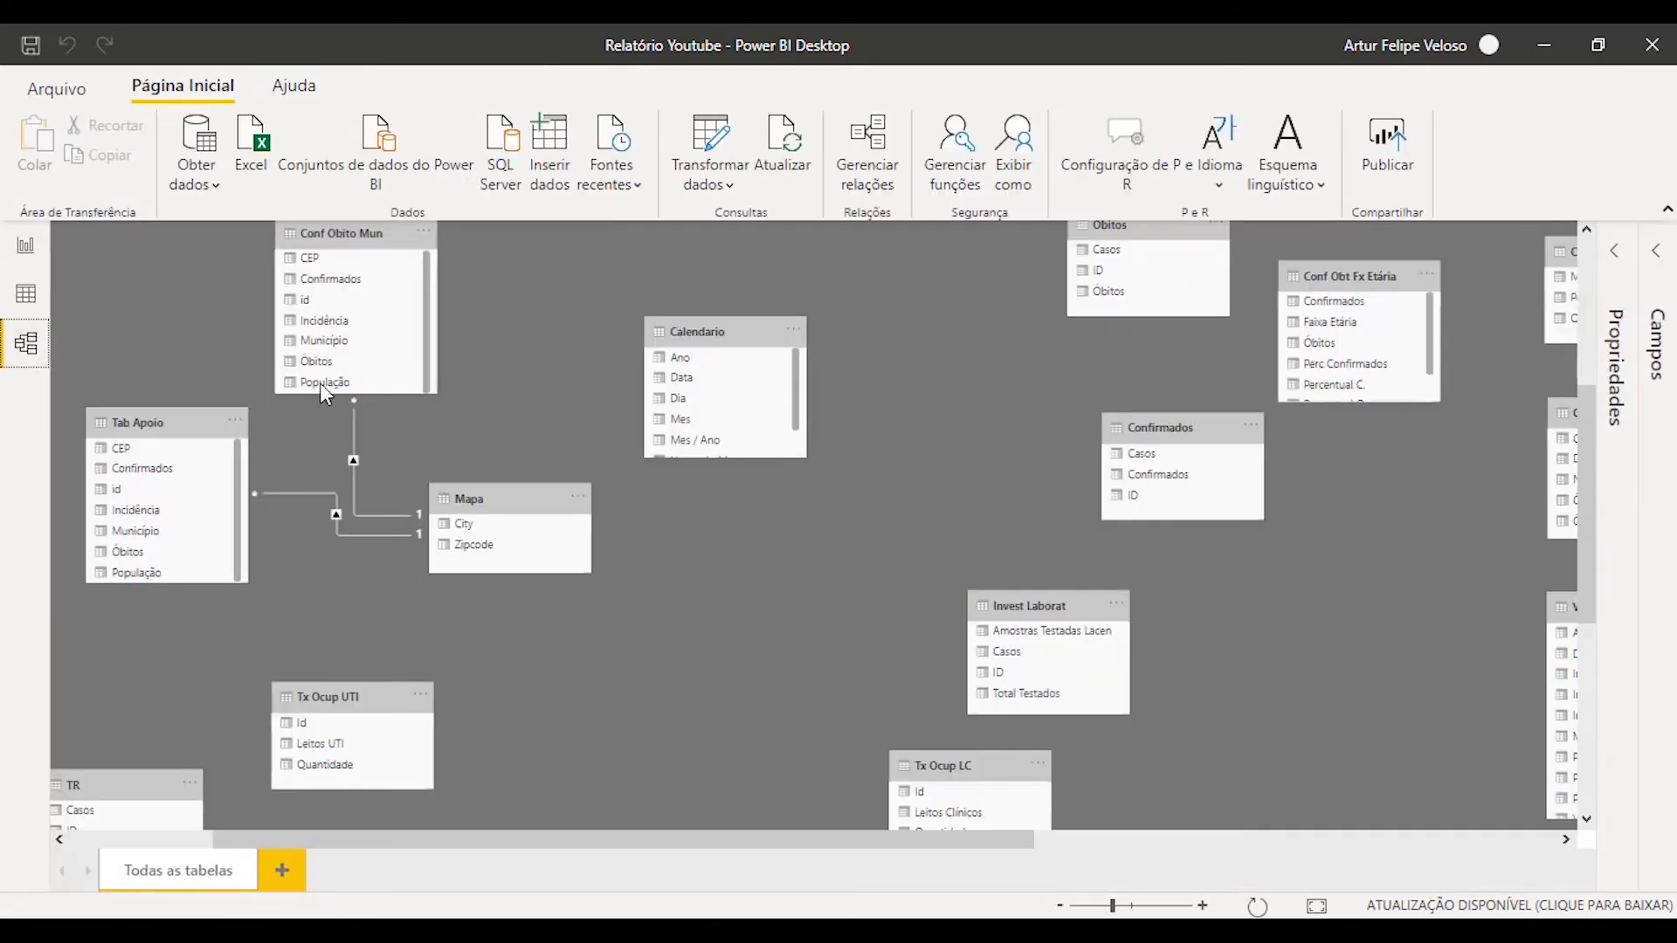
- Move the Casos por Dia table in the model diagram so it sits directly beside Calendario
{"action": "left_click_drag", "start_coordinate": [837, 843], "coordinate": [615, 868]}
{"action": "scroll", "coordinate": [283, 683], "scroll_direction": "up", "scroll_amount": 4}
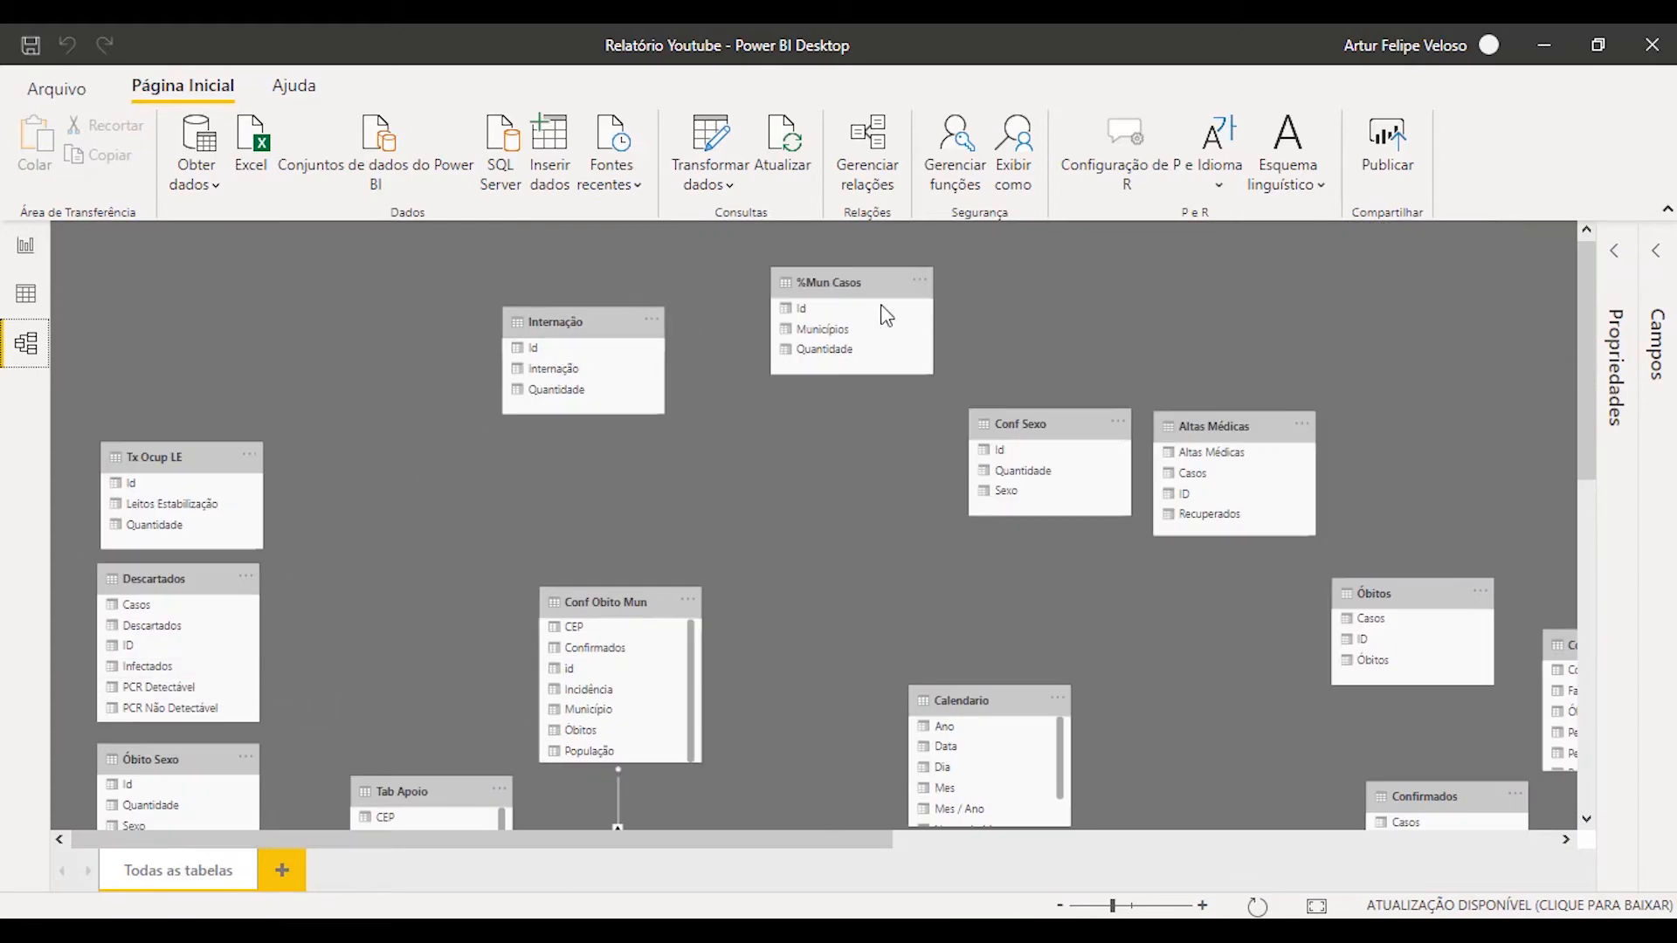
{"action": "left_click_drag", "start_coordinate": [680, 843], "coordinate": [869, 849]}
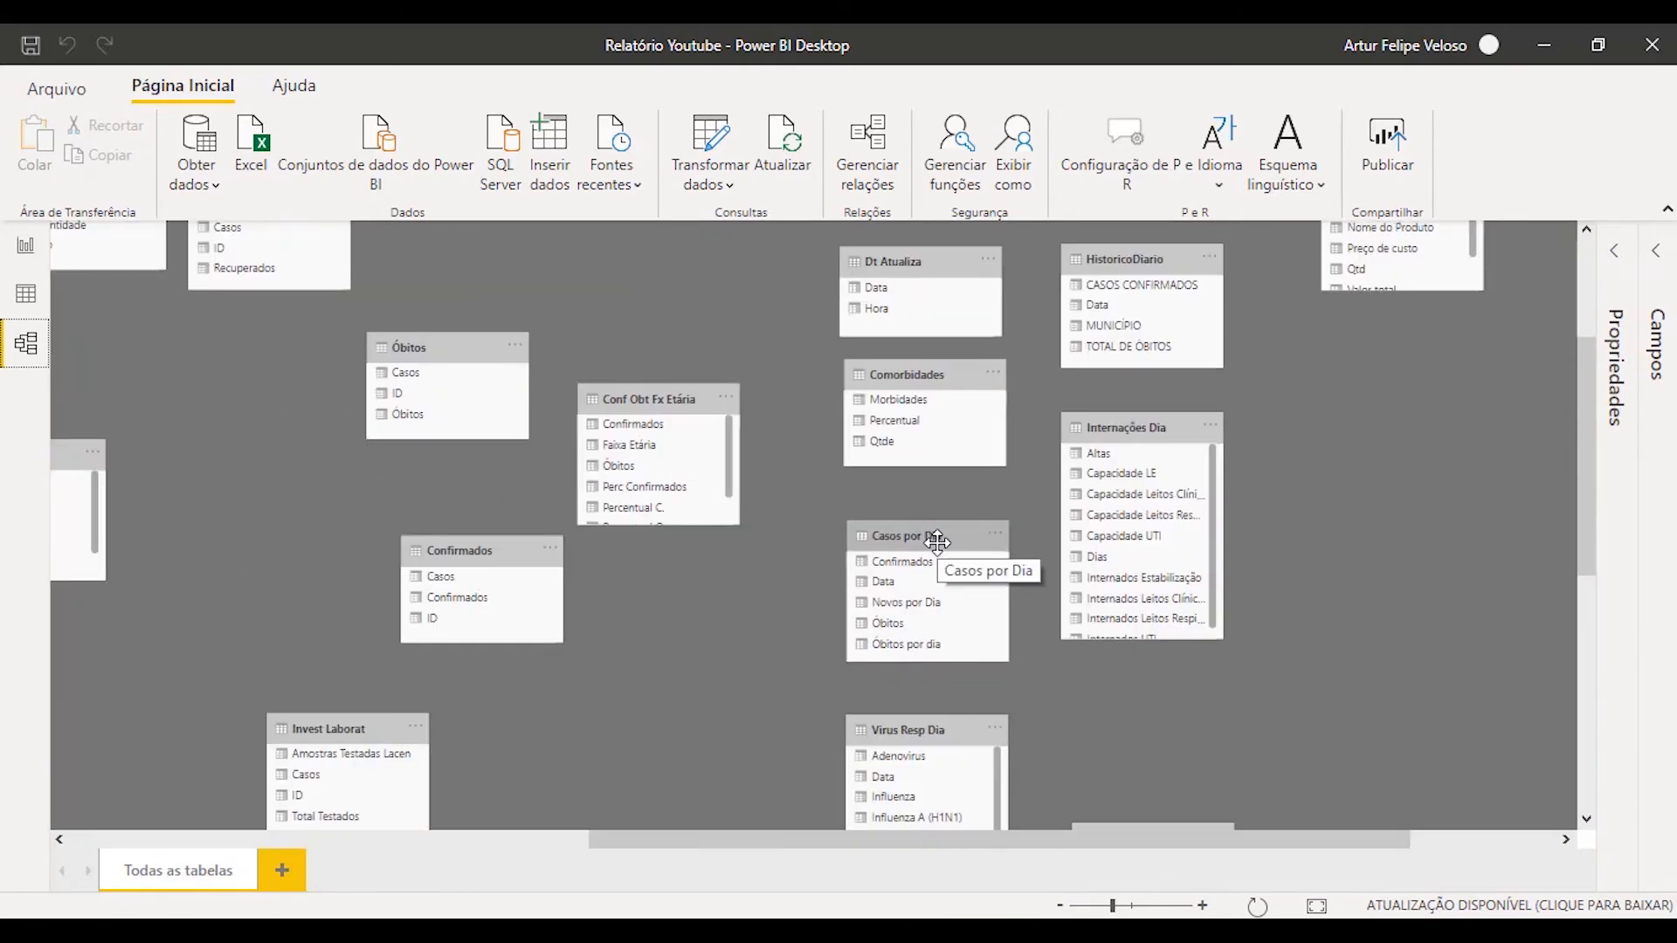
{"action": "left_click", "coordinate": [929, 538]}
{"action": "left_click_drag", "start_coordinate": [928, 538], "coordinate": [232, 460]}
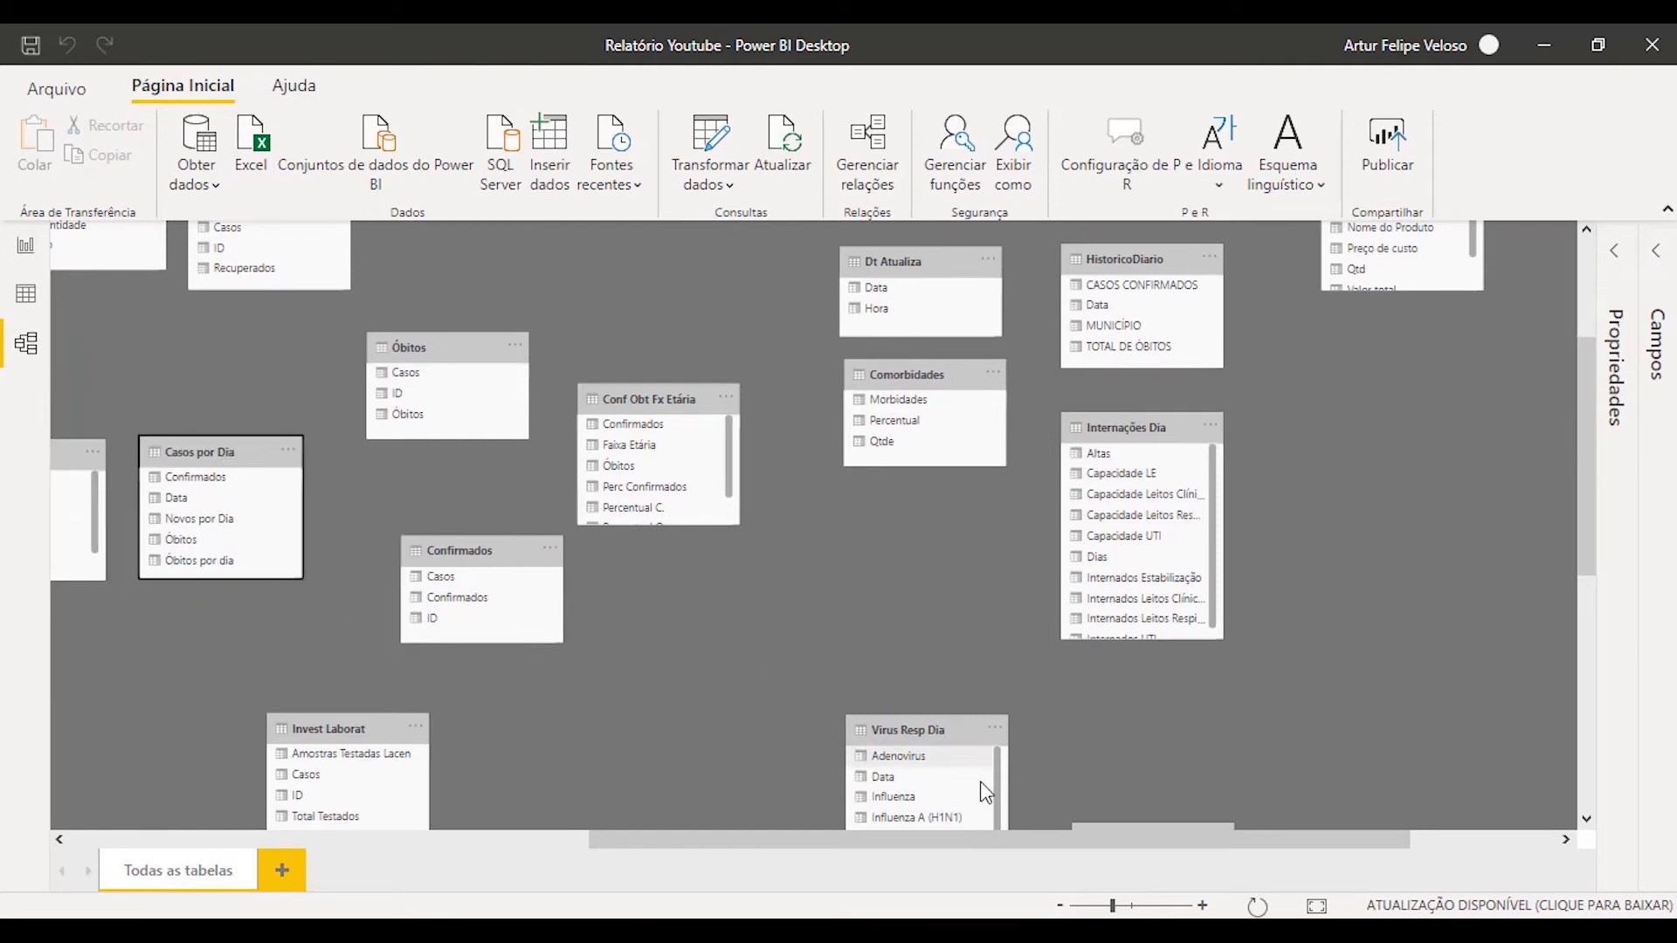
{"action": "left_click_drag", "start_coordinate": [975, 841], "coordinate": [449, 872]}
{"action": "left_click_drag", "start_coordinate": [971, 454], "coordinate": [967, 455]}
{"action": "left_click_drag", "start_coordinate": [1184, 452], "coordinate": [1160, 449]}
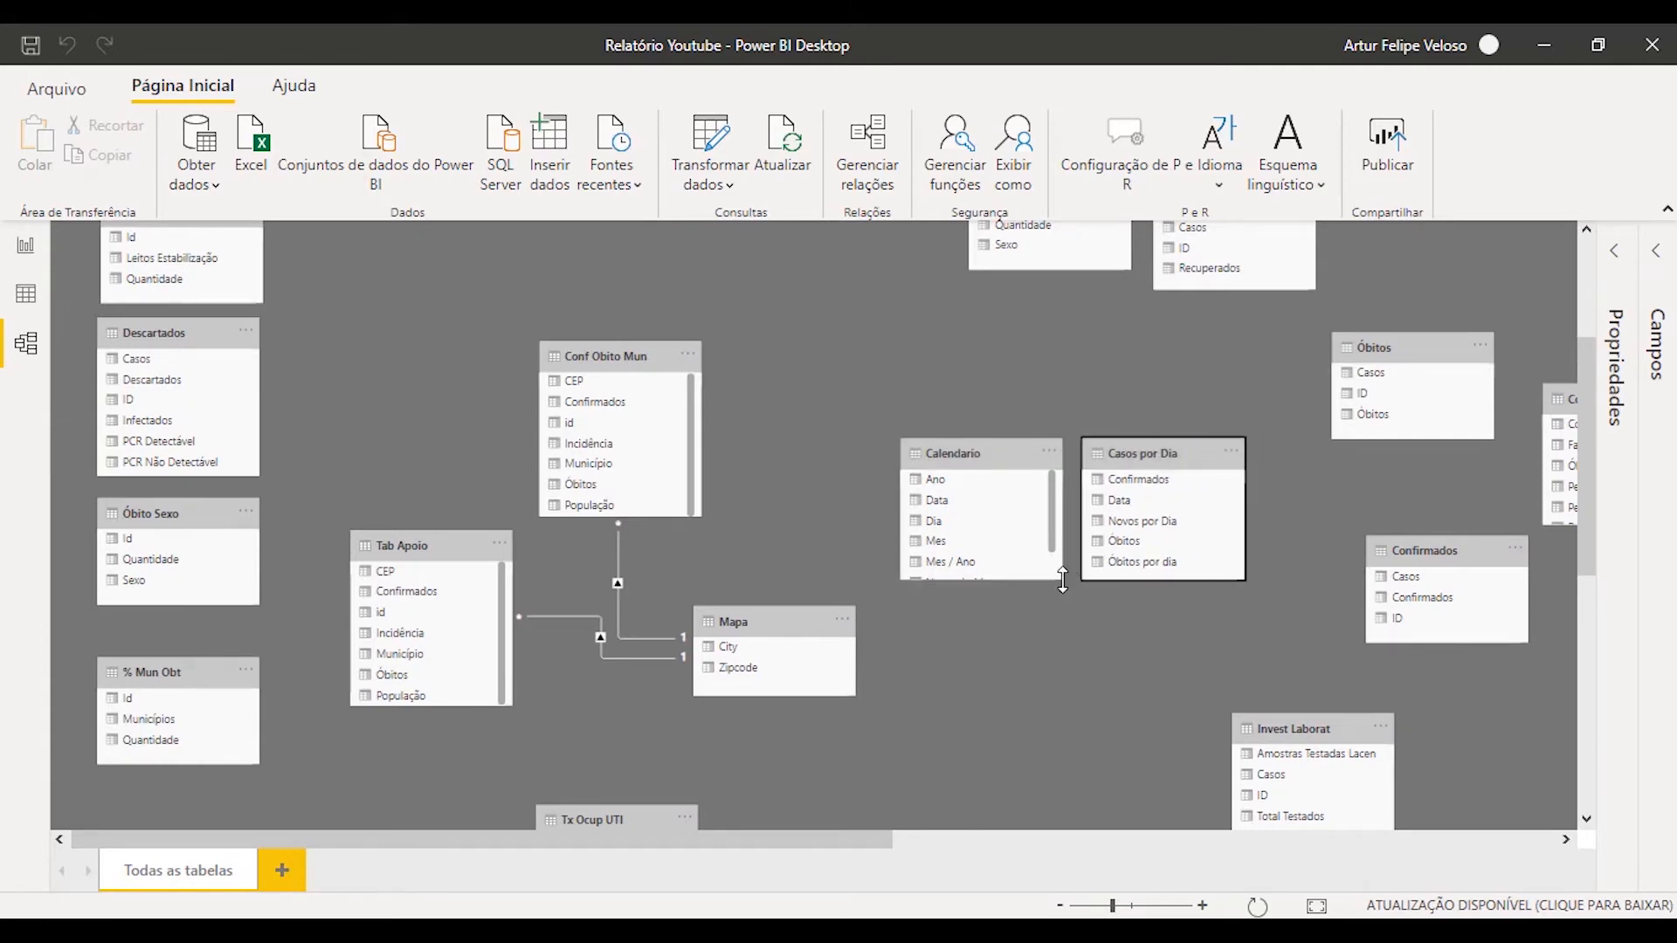
- Relate Calendario's Data field to the Data field of Casos por Dia and review the relationship's settings
{"action": "left_click_drag", "start_coordinate": [1058, 578], "coordinate": [1067, 616]}
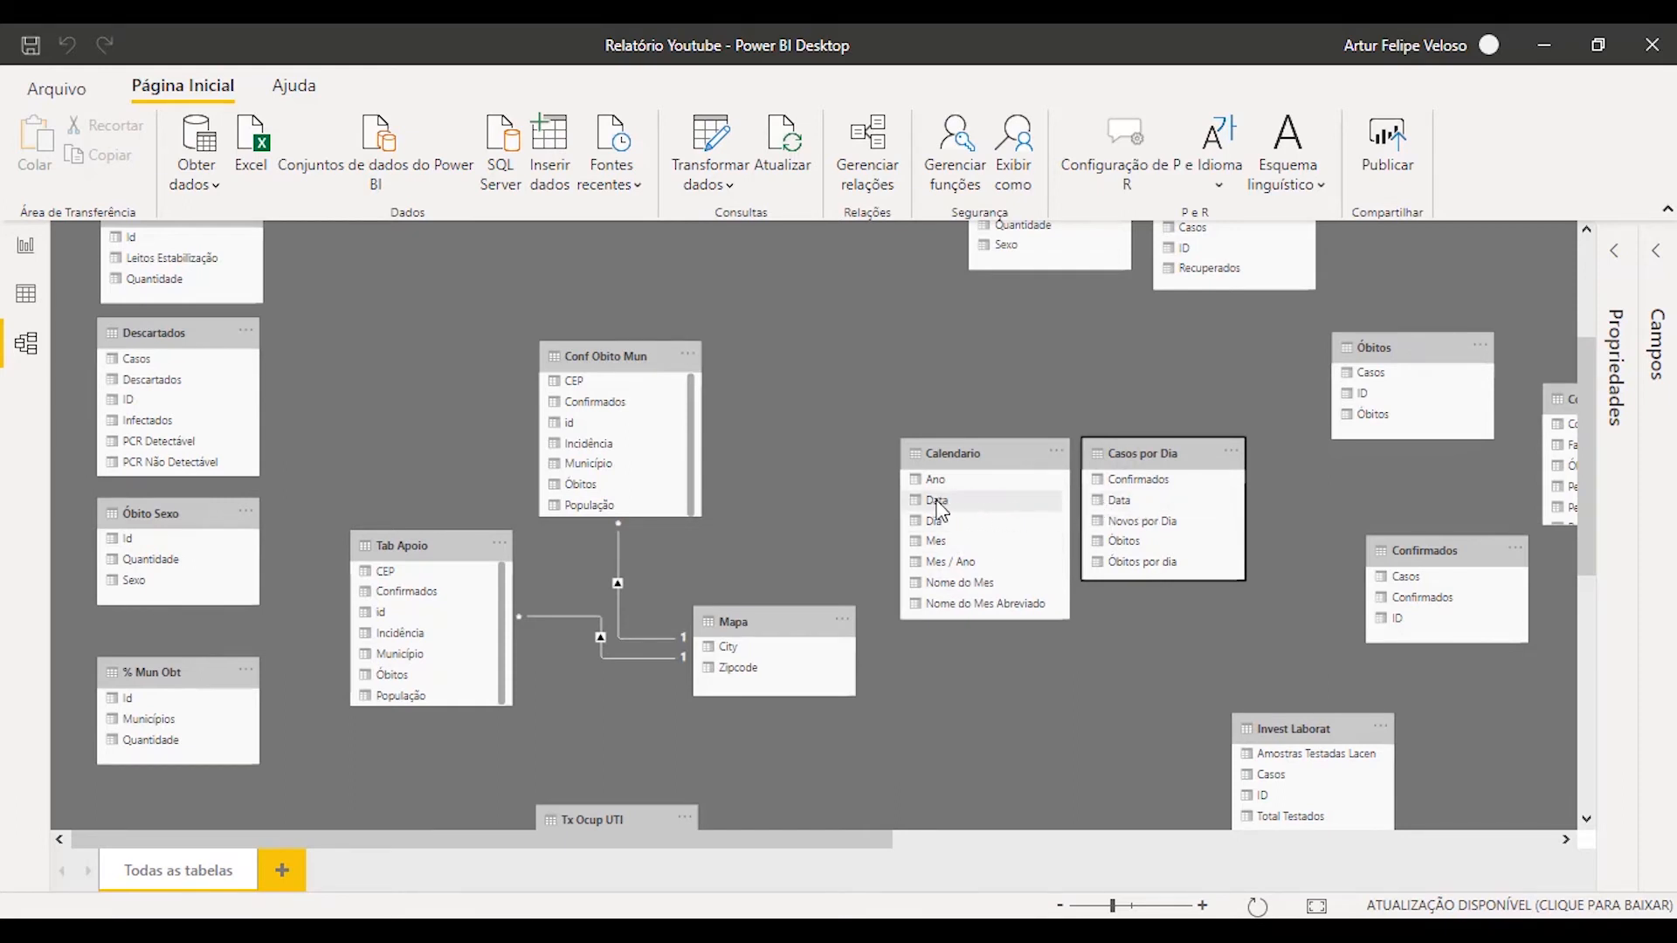
{"action": "left_click_drag", "start_coordinate": [939, 508], "coordinate": [1145, 512]}
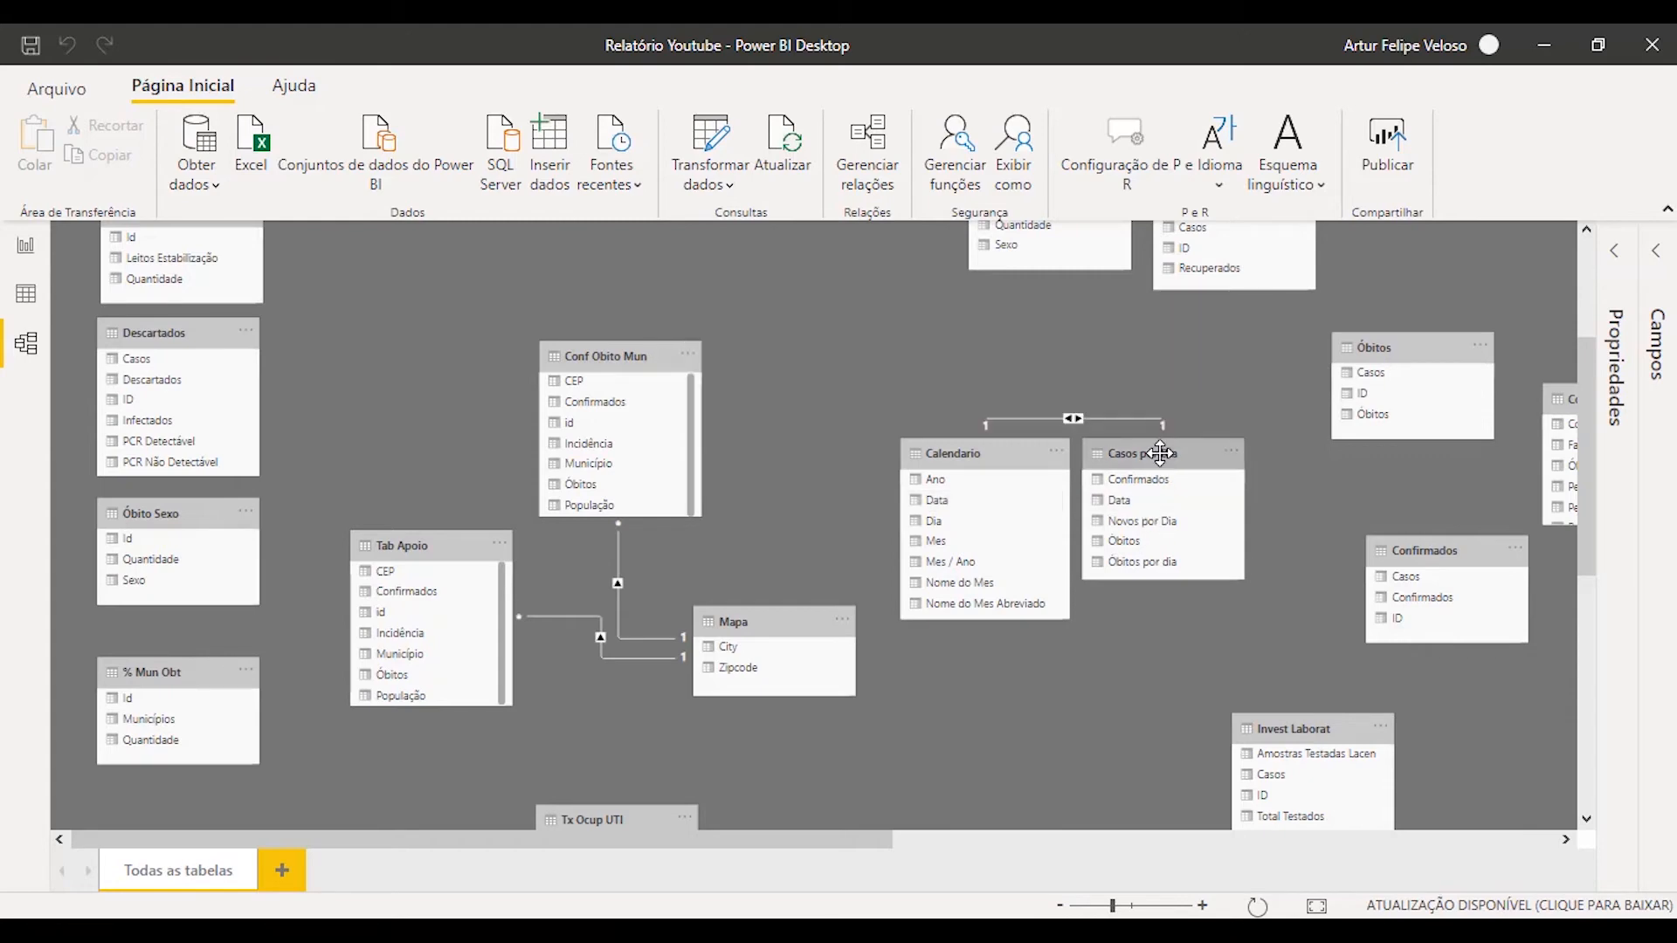
{"action": "left_click_drag", "start_coordinate": [1160, 454], "coordinate": [1225, 456]}
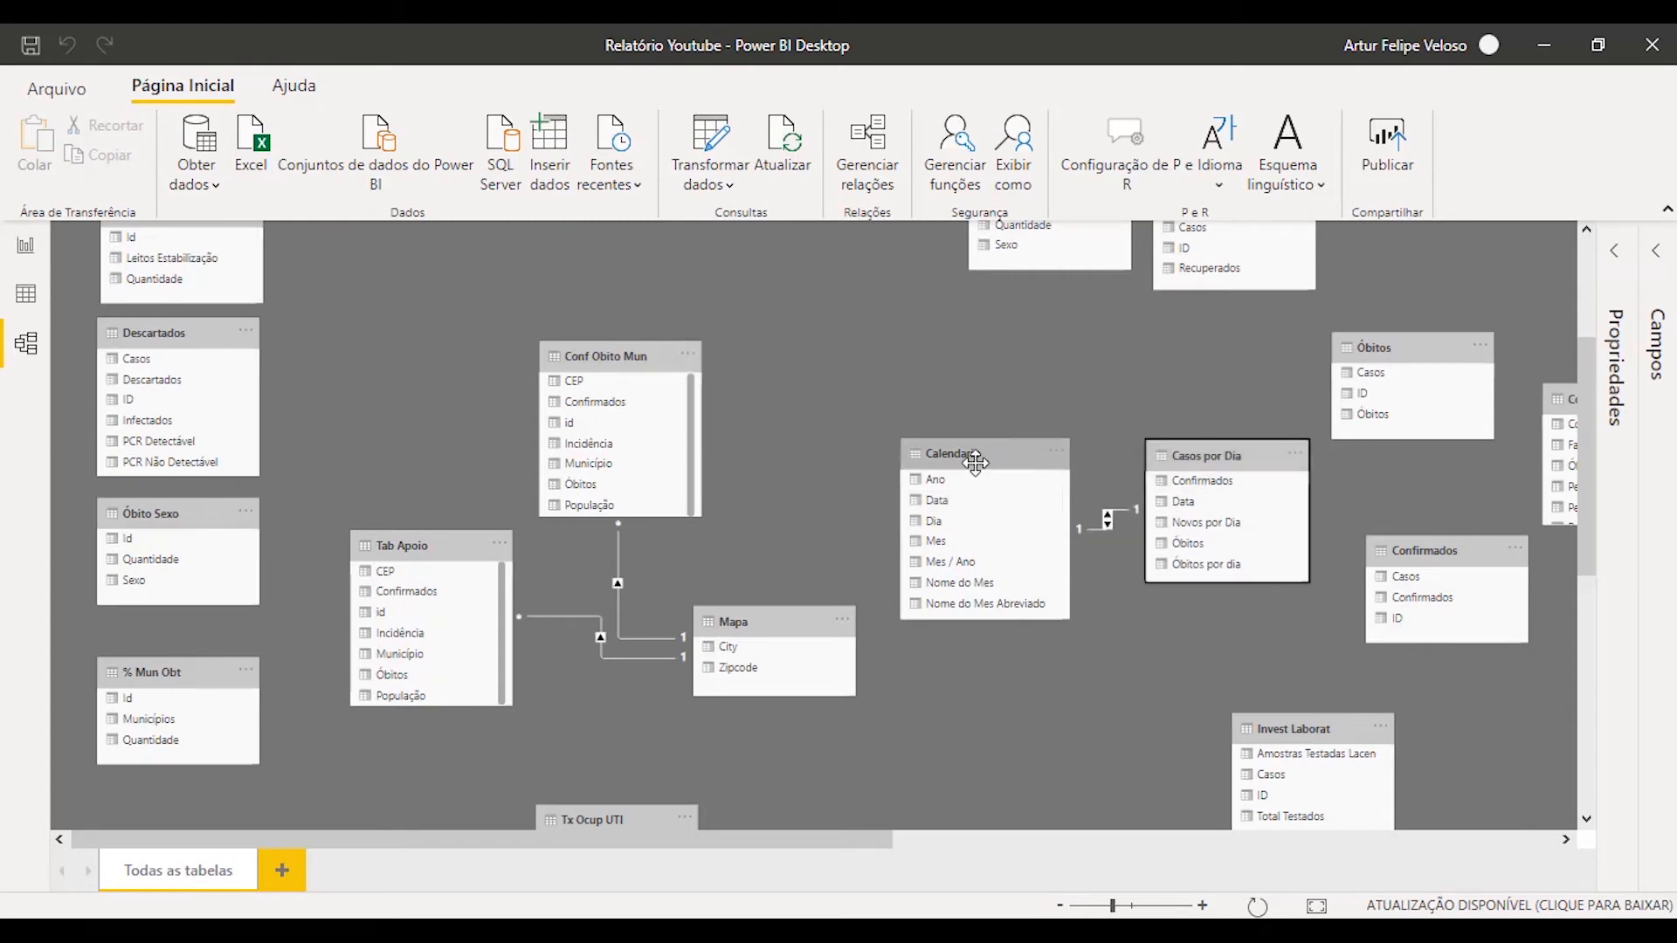
{"action": "double_click", "coordinate": [1108, 524]}
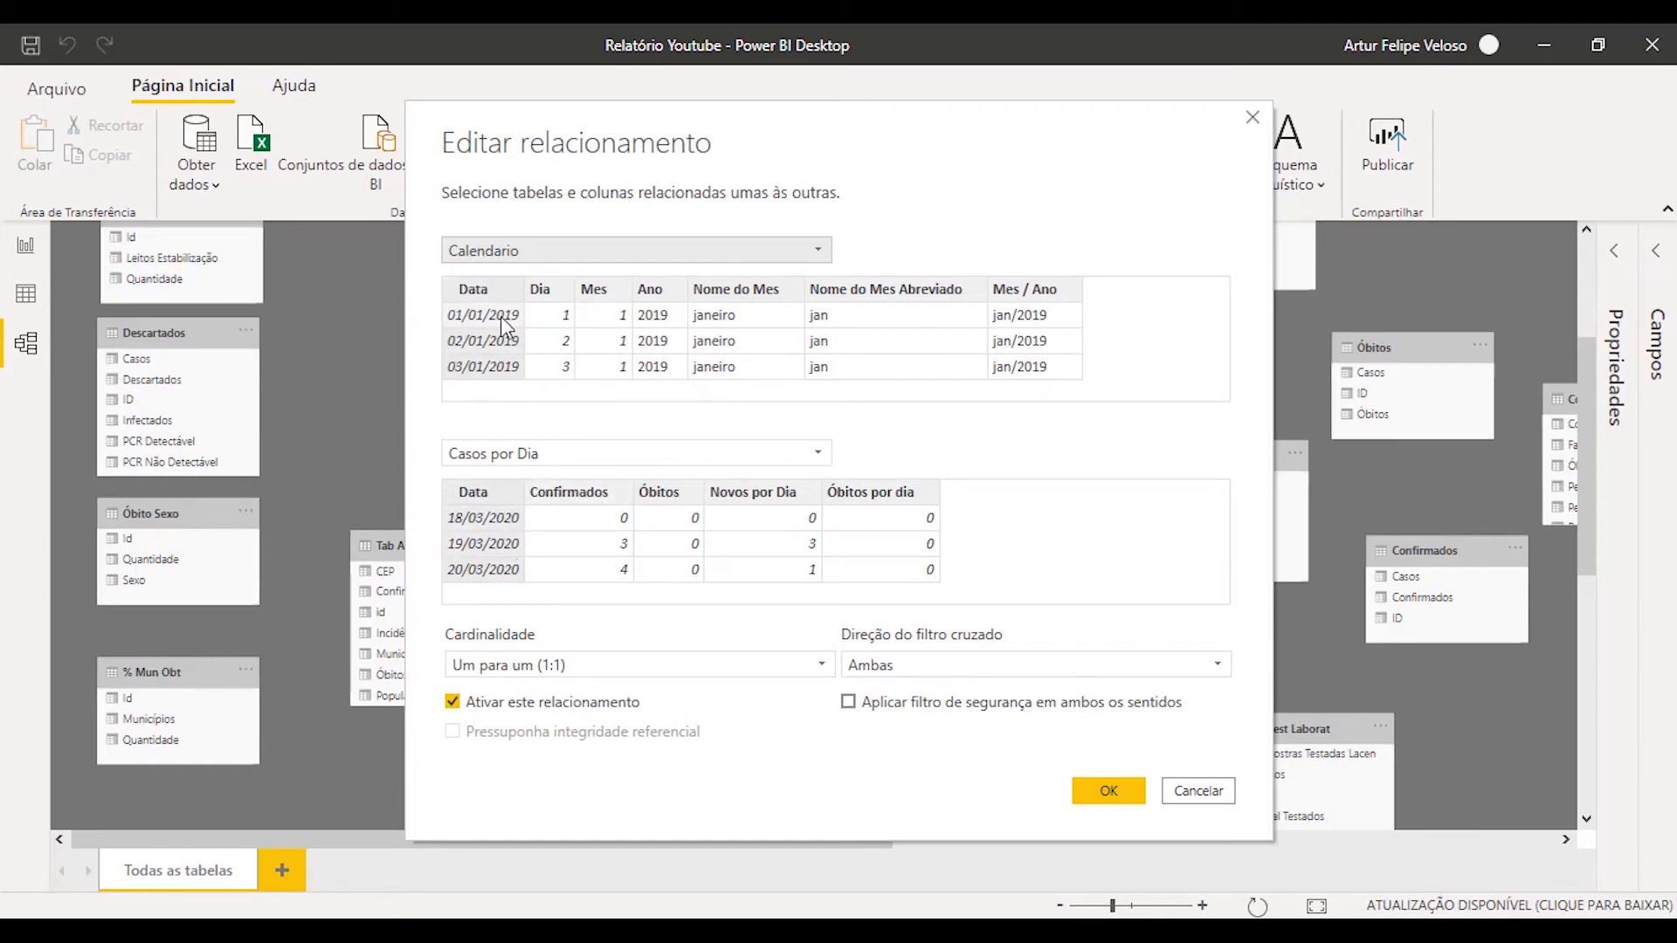
{"action": "left_click", "coordinate": [1080, 791]}
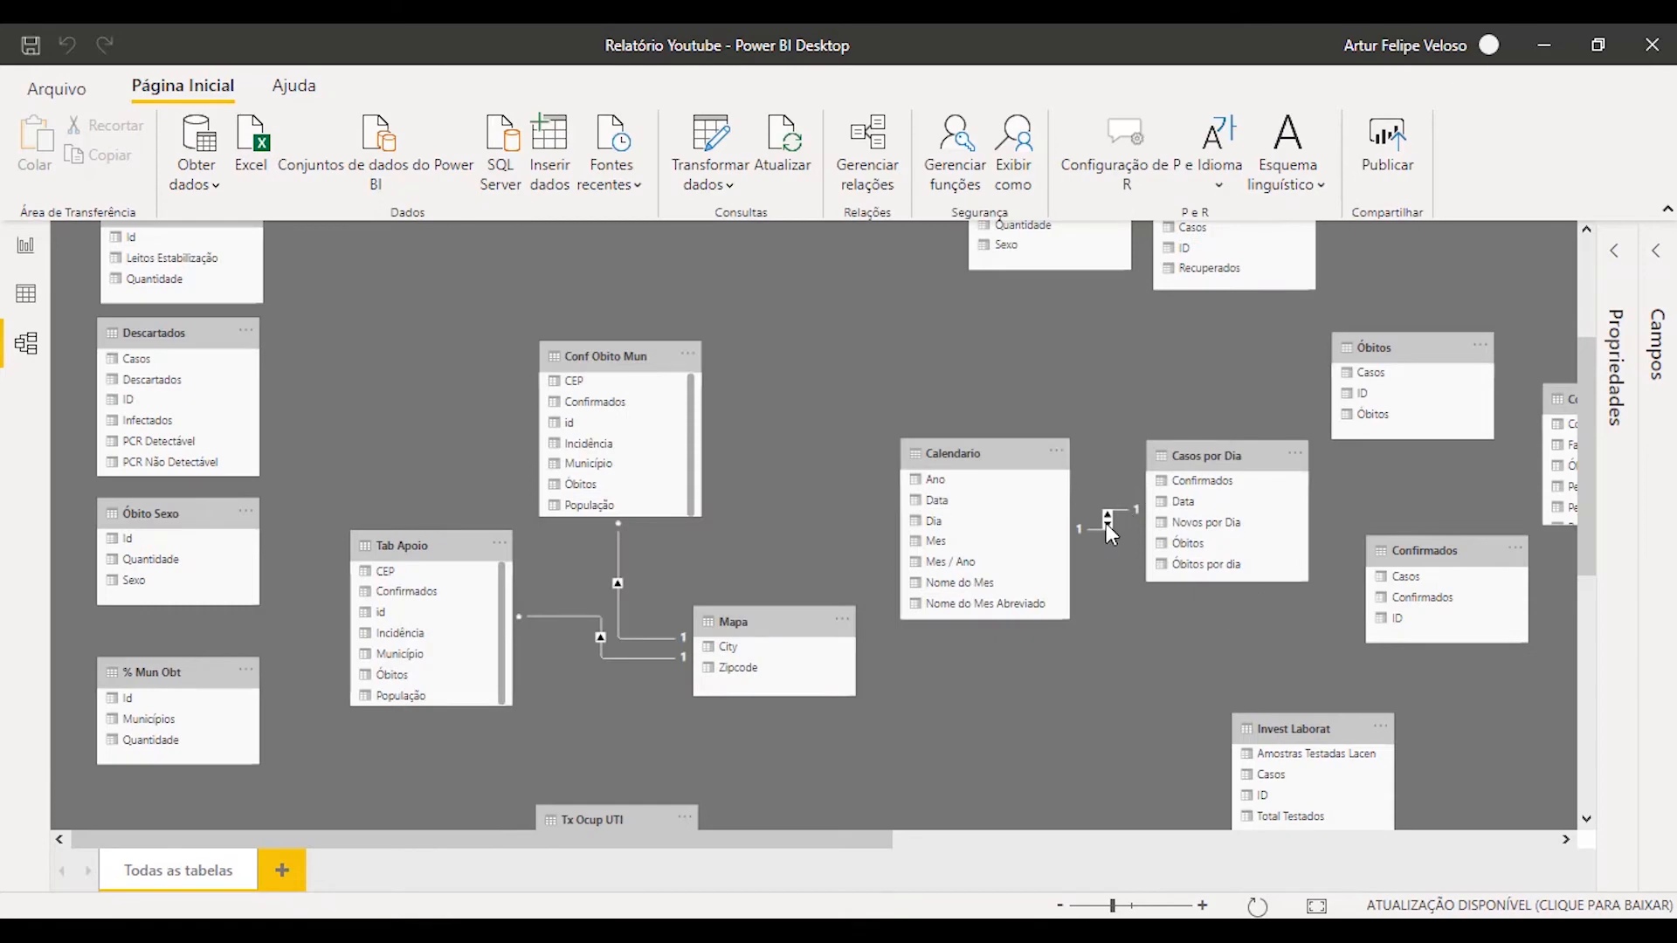
- In the report, move the Nome do Mes table visual aside and add Confirmados and Dia, with Dia before Confirmados
{"action": "left_click", "coordinate": [26, 245]}
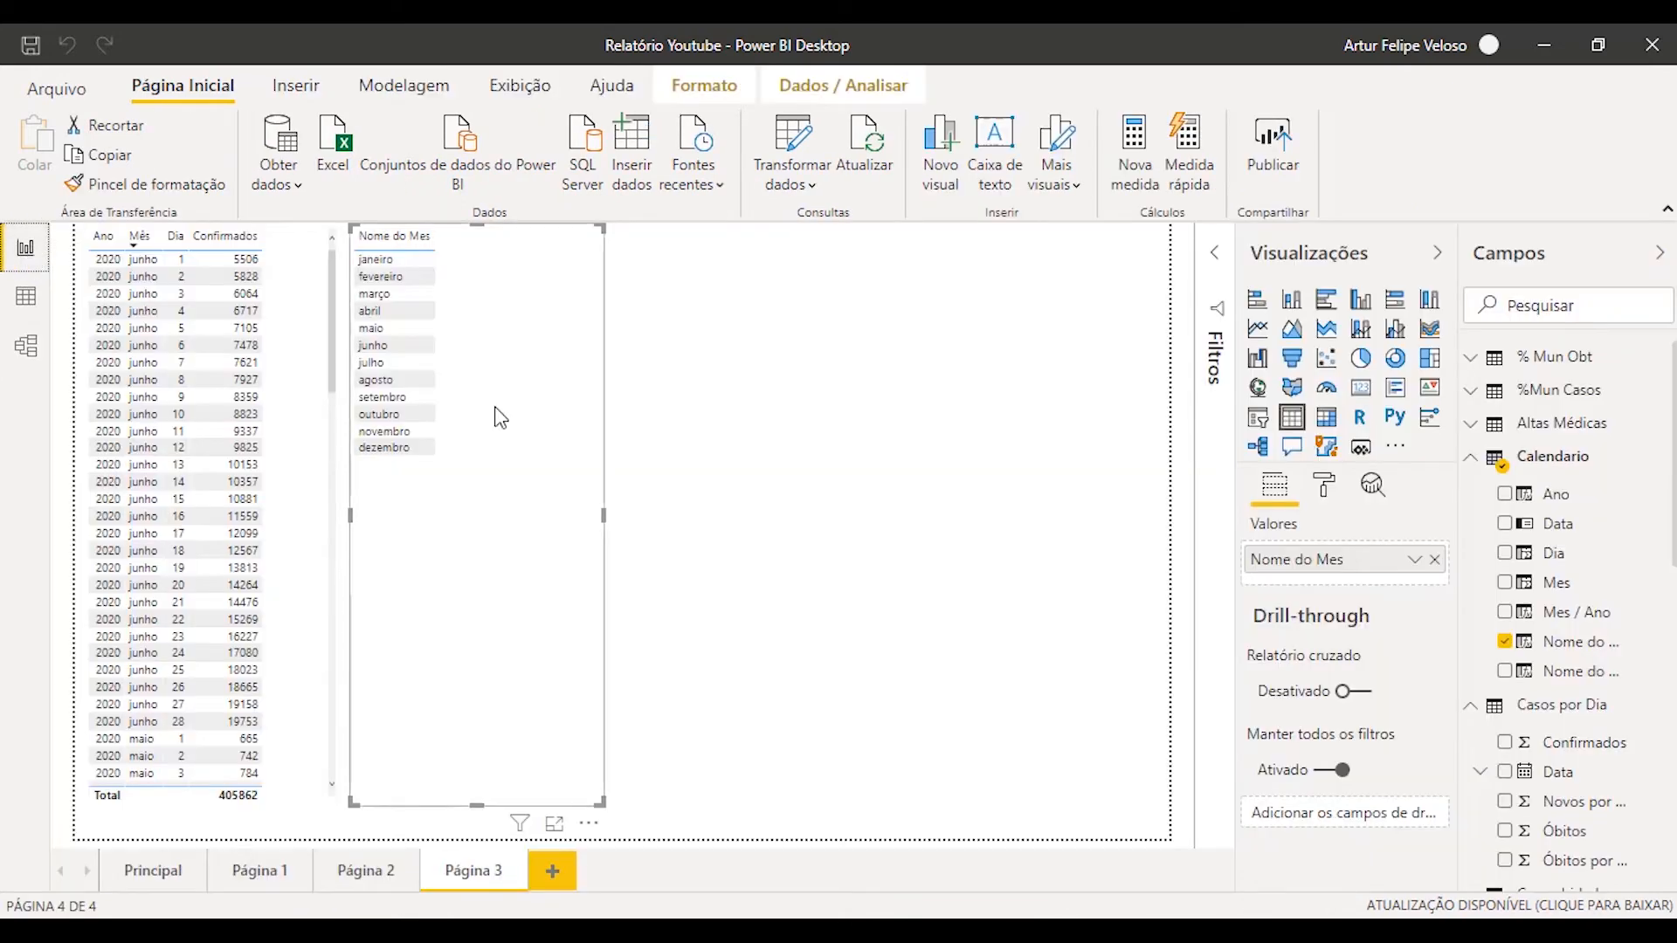
{"action": "left_click_drag", "start_coordinate": [495, 408], "coordinate": [660, 424]}
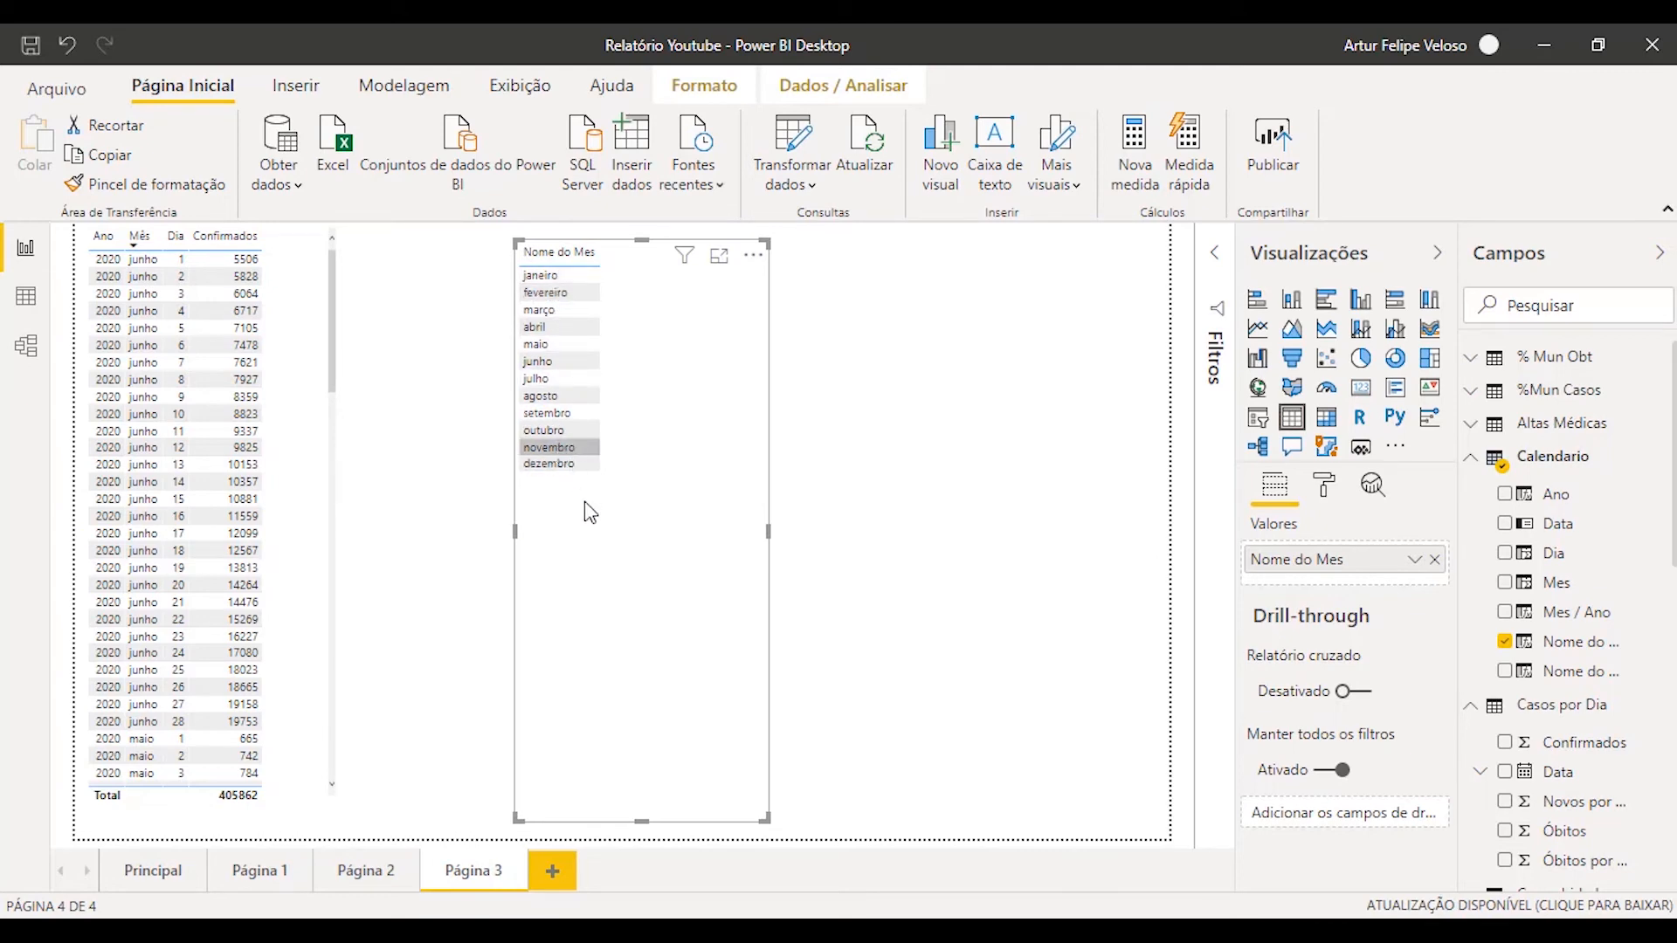
{"action": "scroll", "coordinate": [1524, 611], "scroll_direction": "down", "scroll_amount": 3}
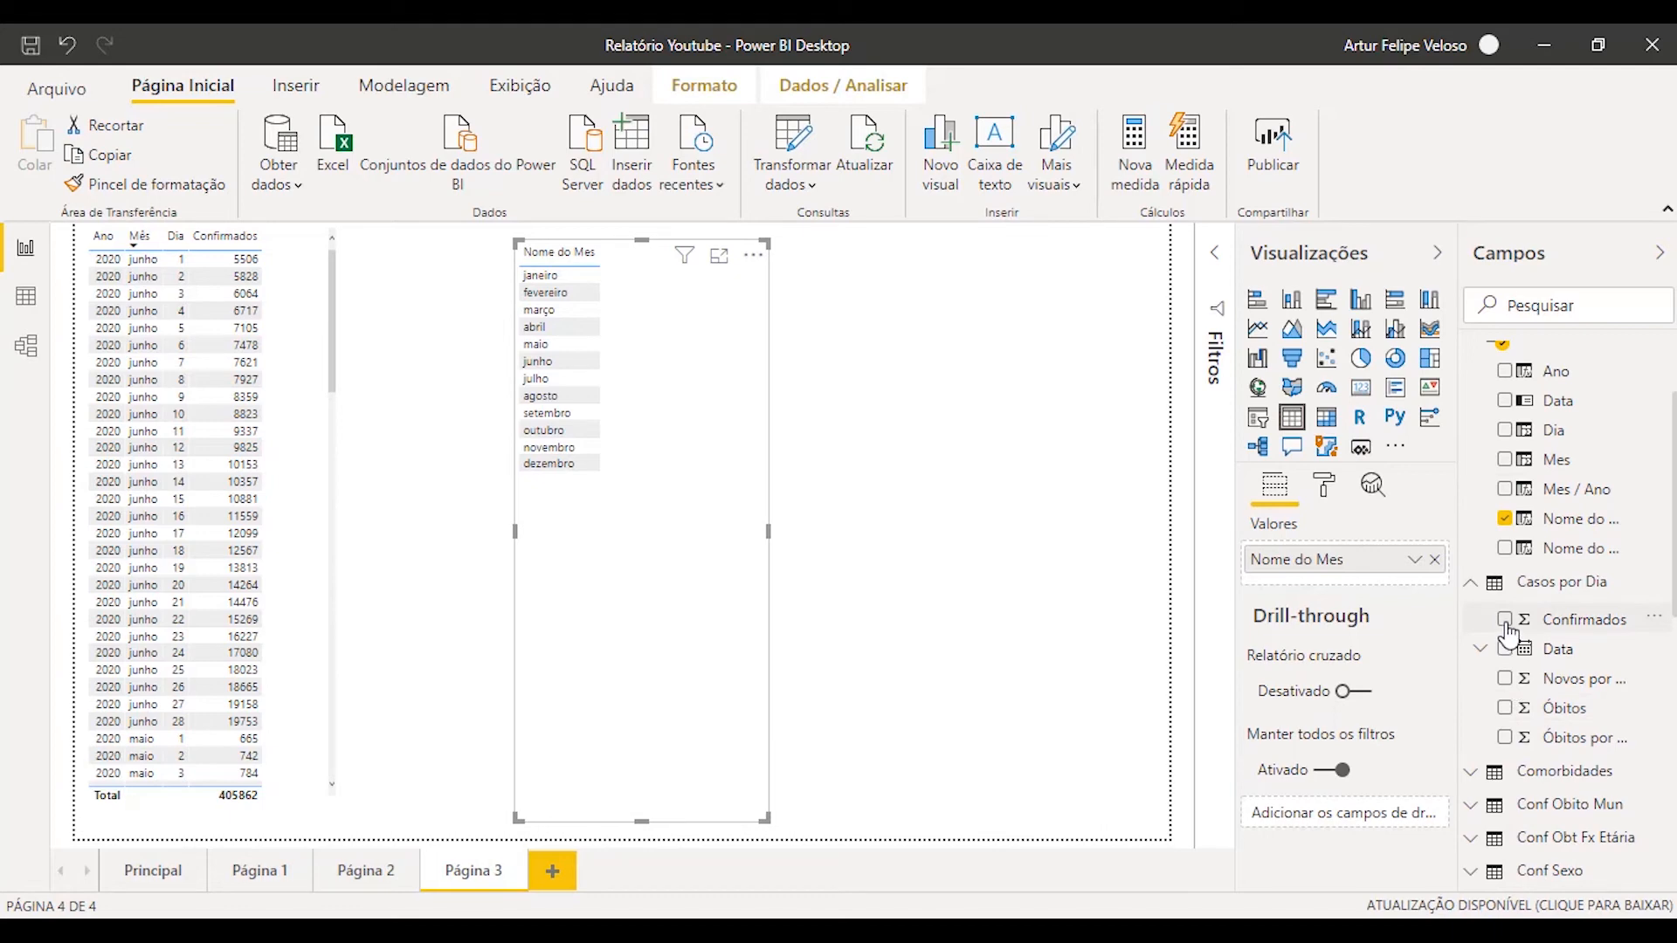
{"action": "left_click", "coordinate": [1505, 620]}
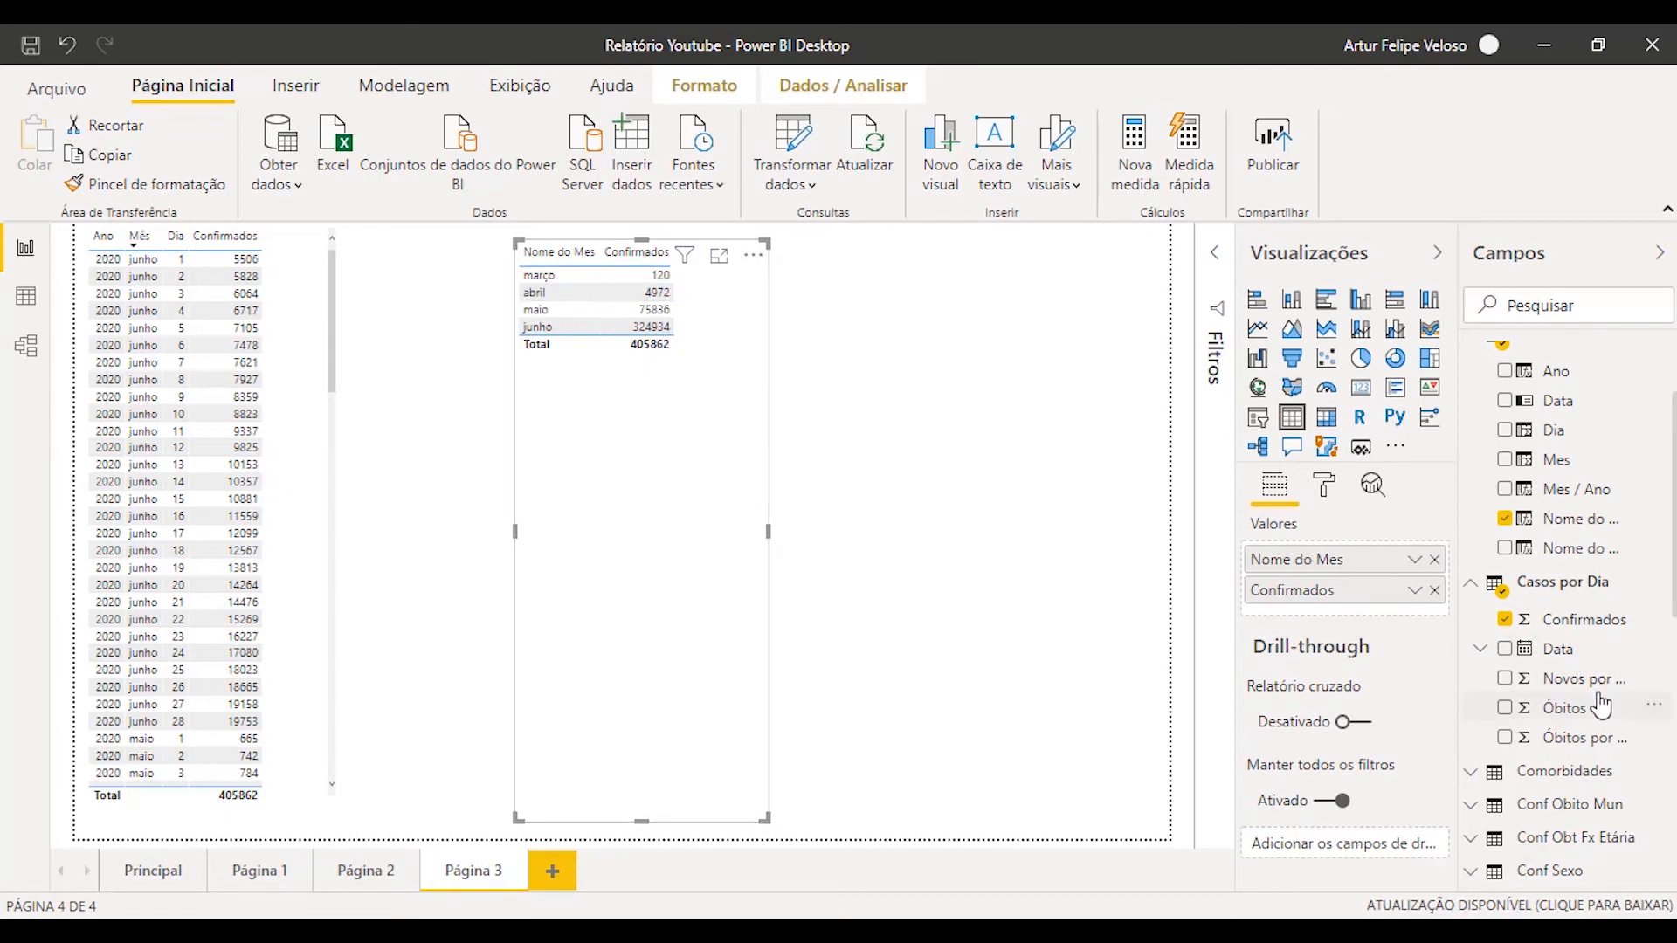
{"action": "left_click", "coordinate": [1505, 431]}
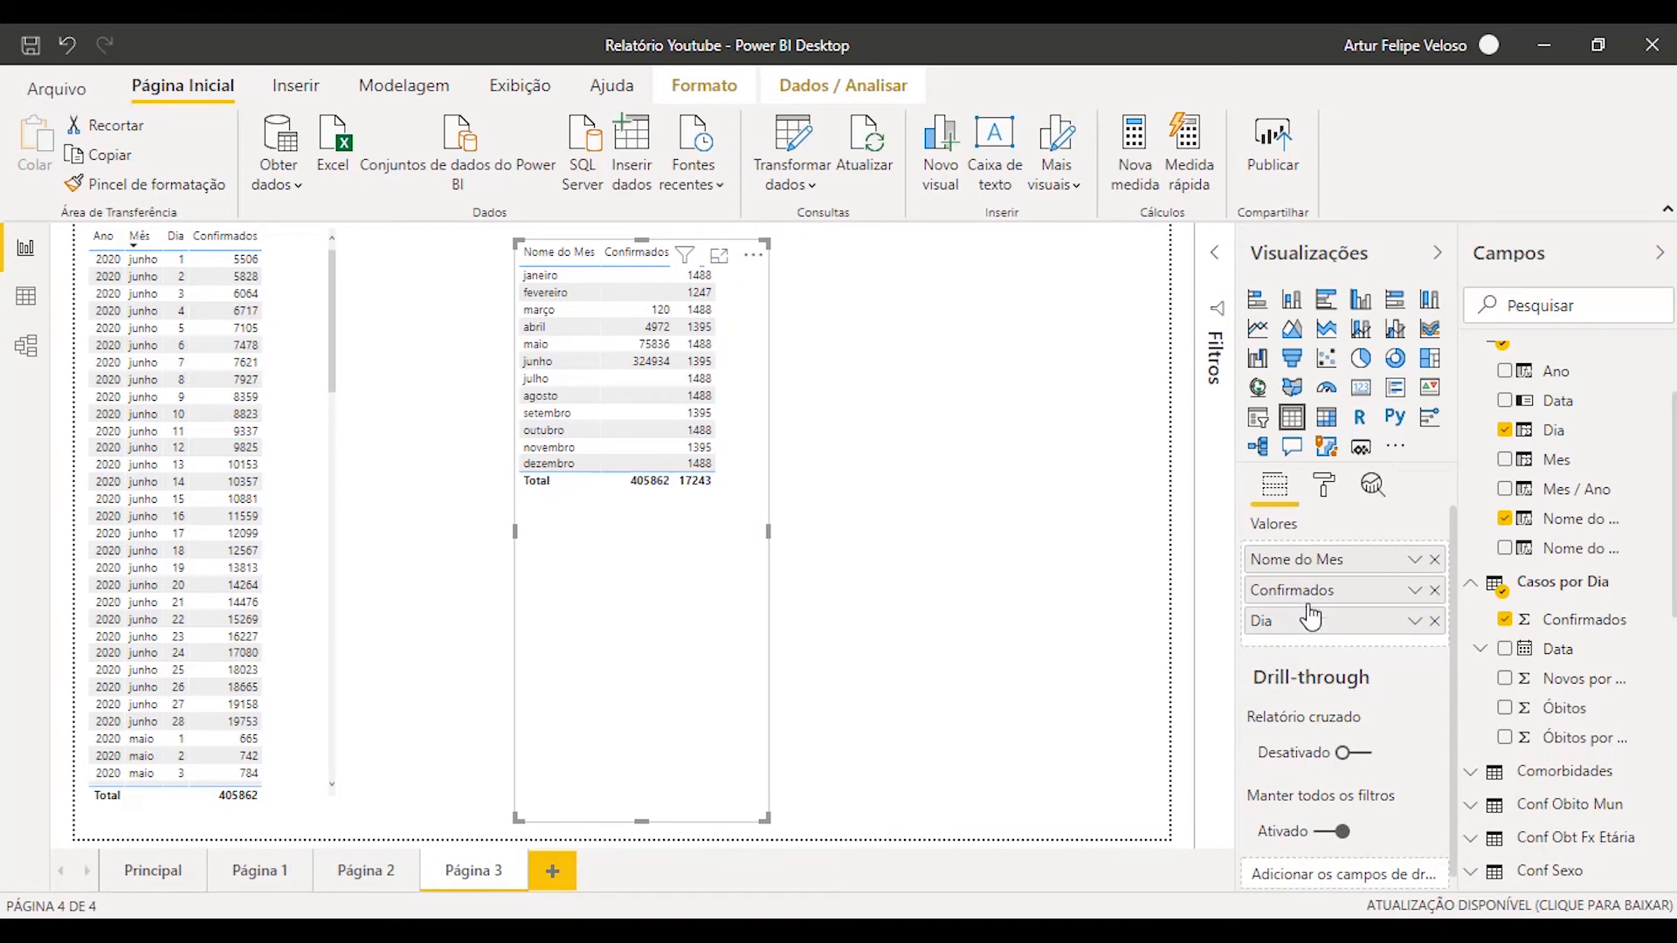
{"action": "left_click_drag", "start_coordinate": [1310, 616], "coordinate": [1313, 590]}
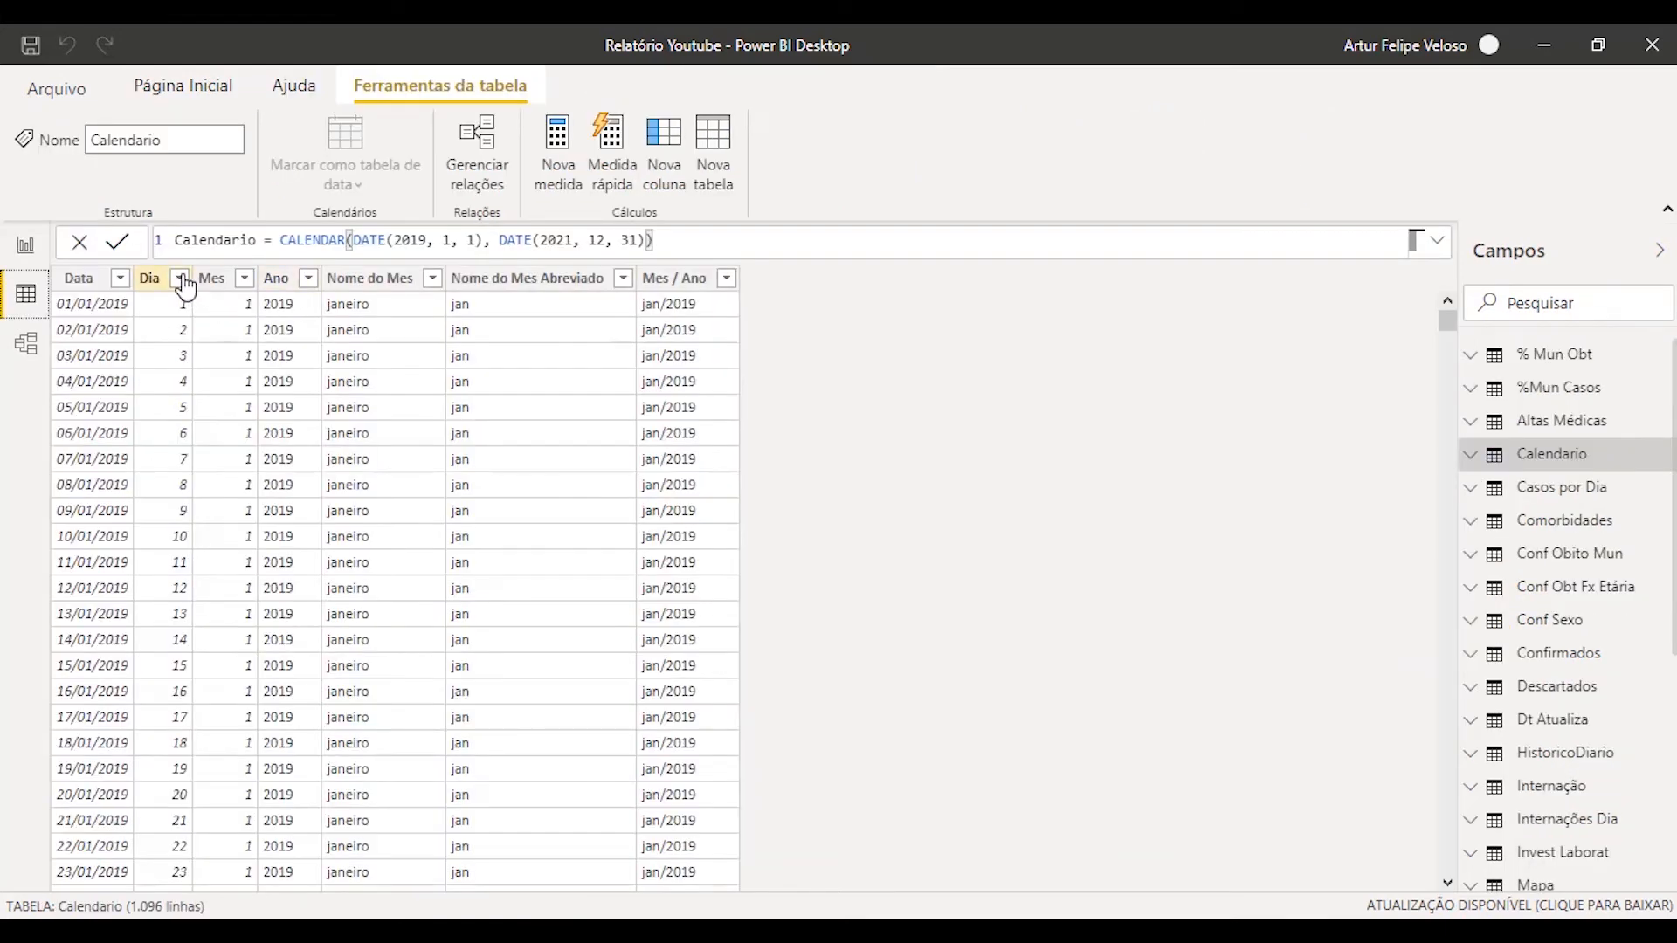
- Check the data type of Calendario's Dia column and how Dia is displayed in the report's table visual
{"action": "left_click", "coordinate": [181, 278]}
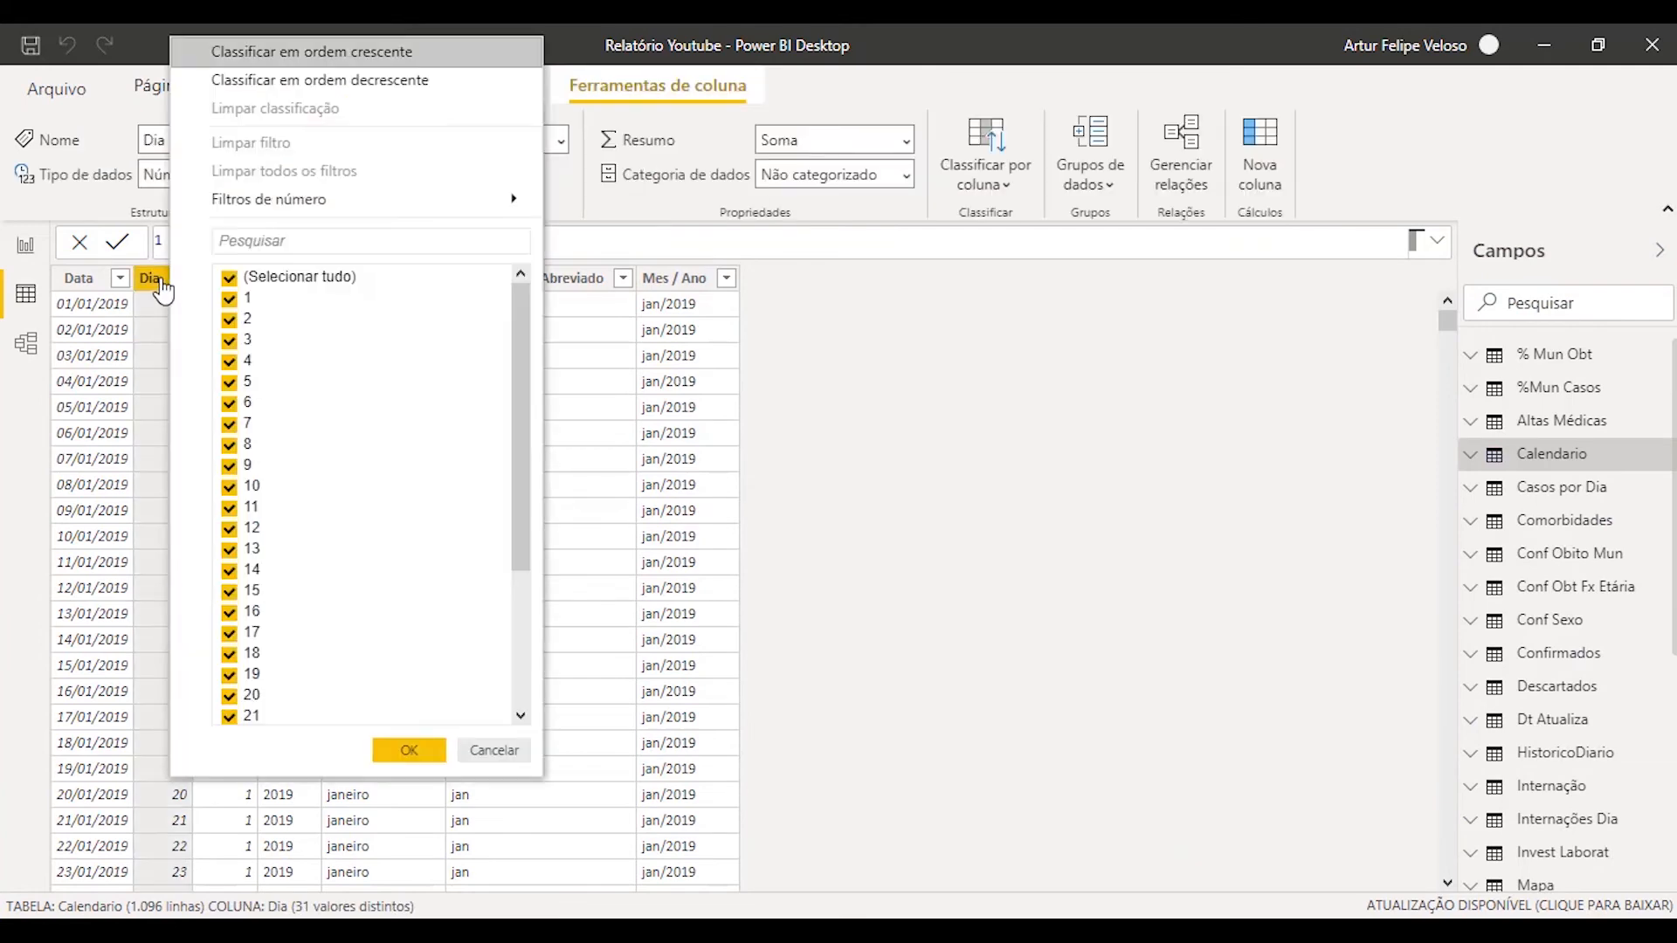
{"action": "left_click", "coordinate": [155, 284]}
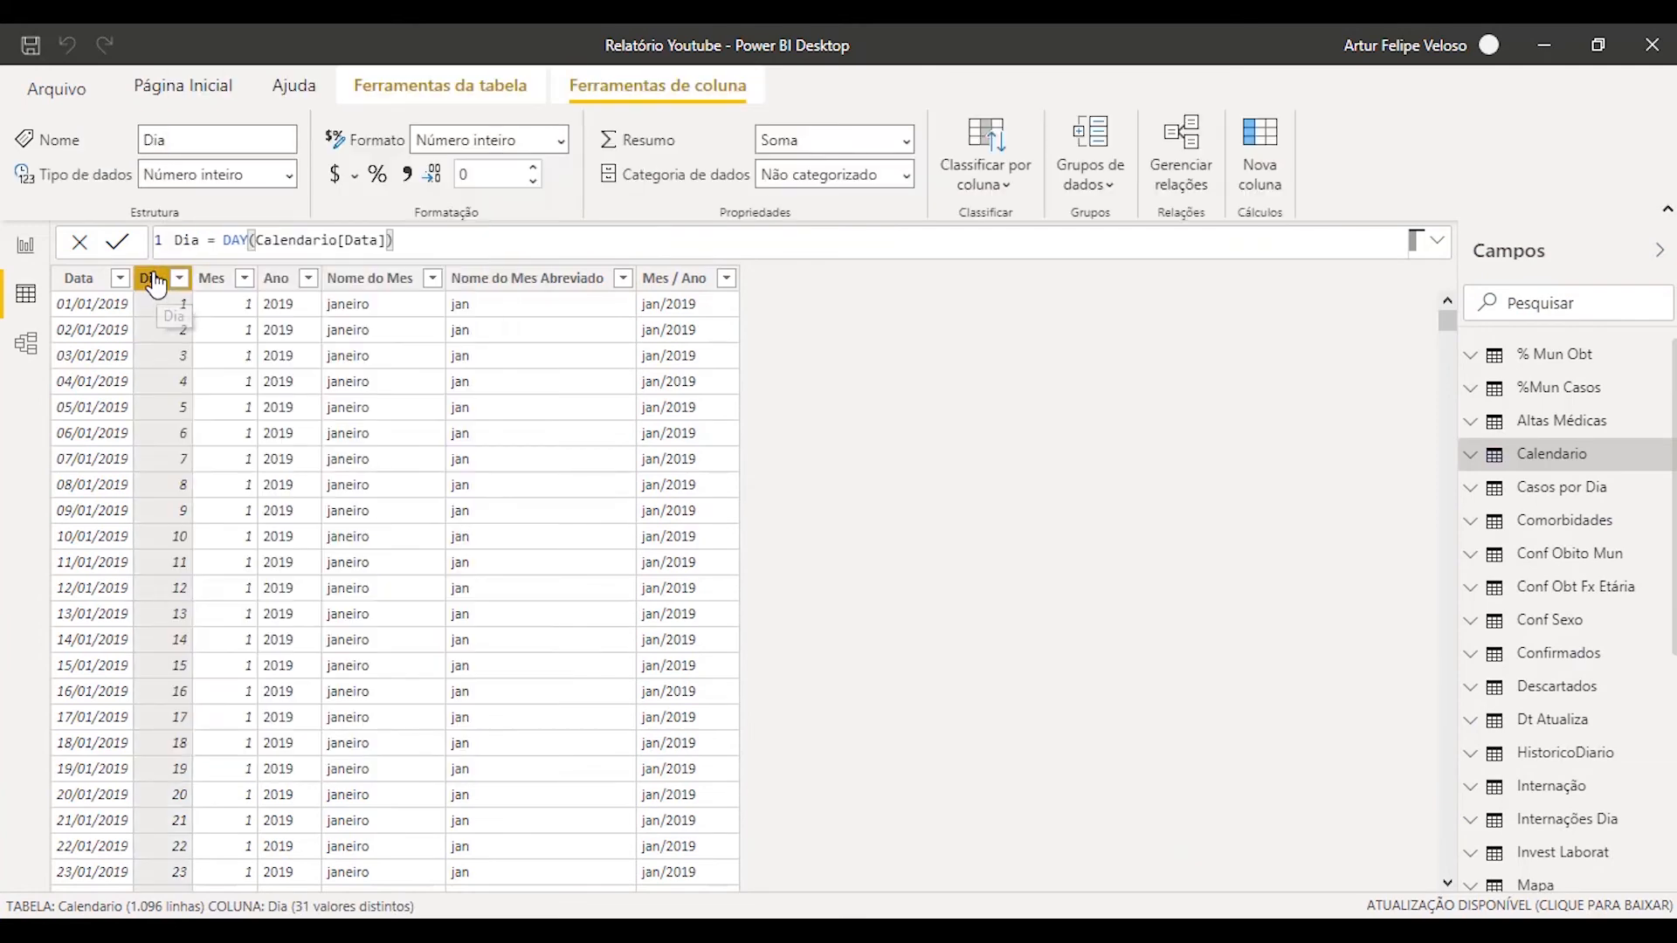
{"action": "left_click", "coordinate": [291, 179]}
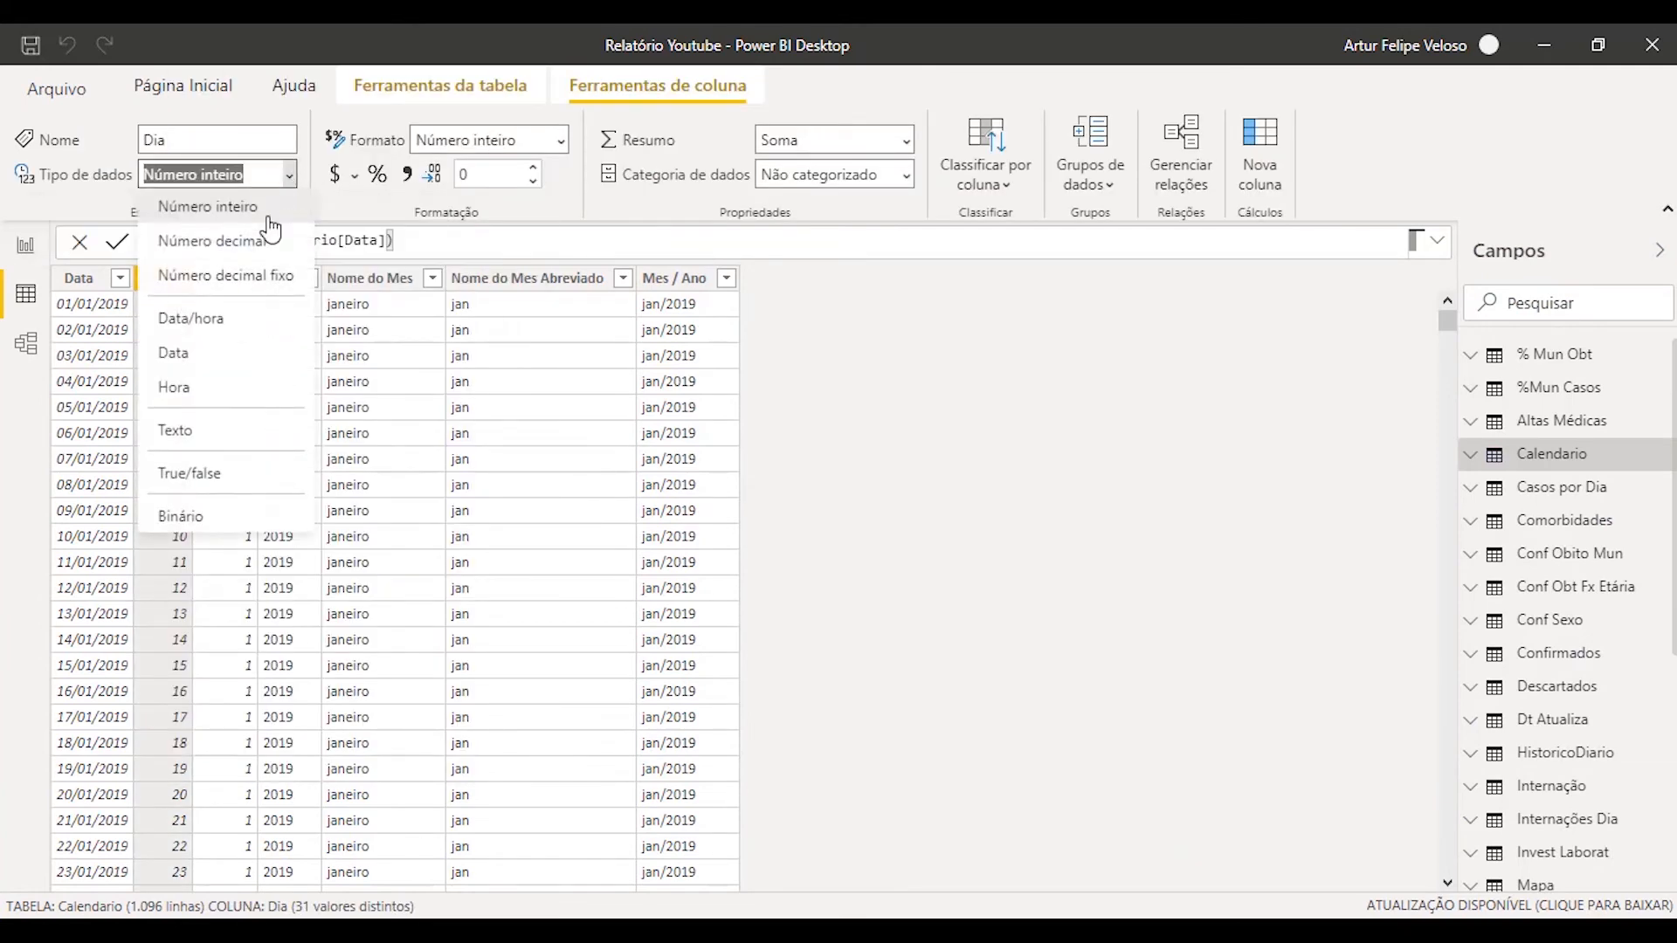
{"action": "left_click", "coordinate": [1026, 390]}
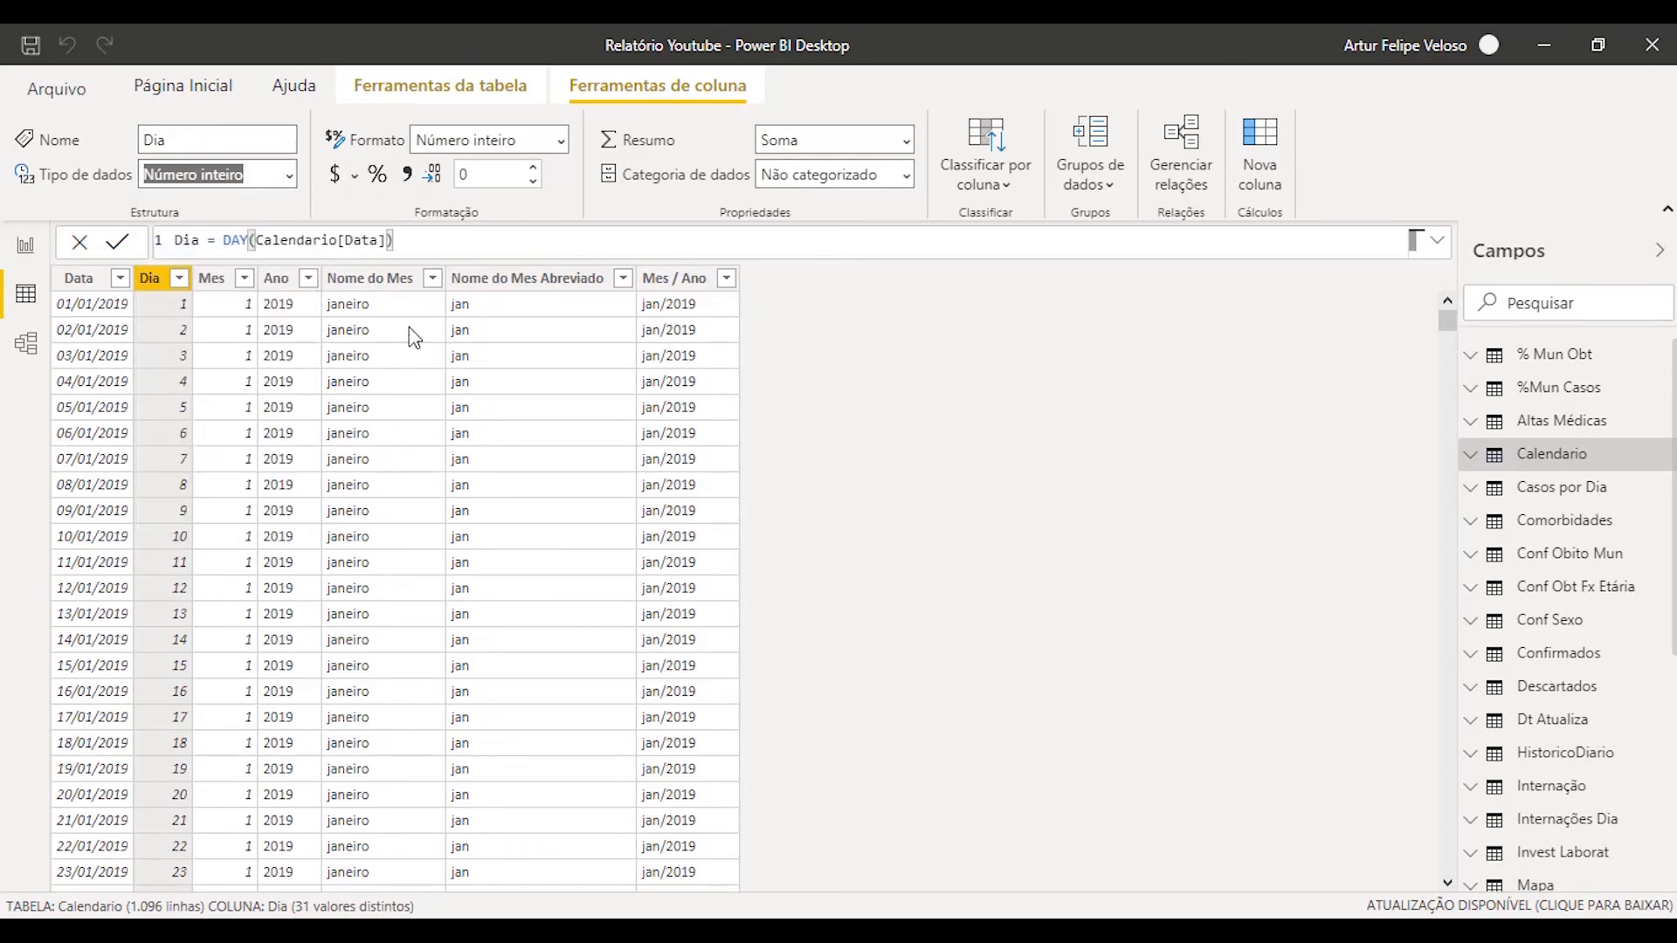
{"action": "left_click", "coordinate": [25, 247]}
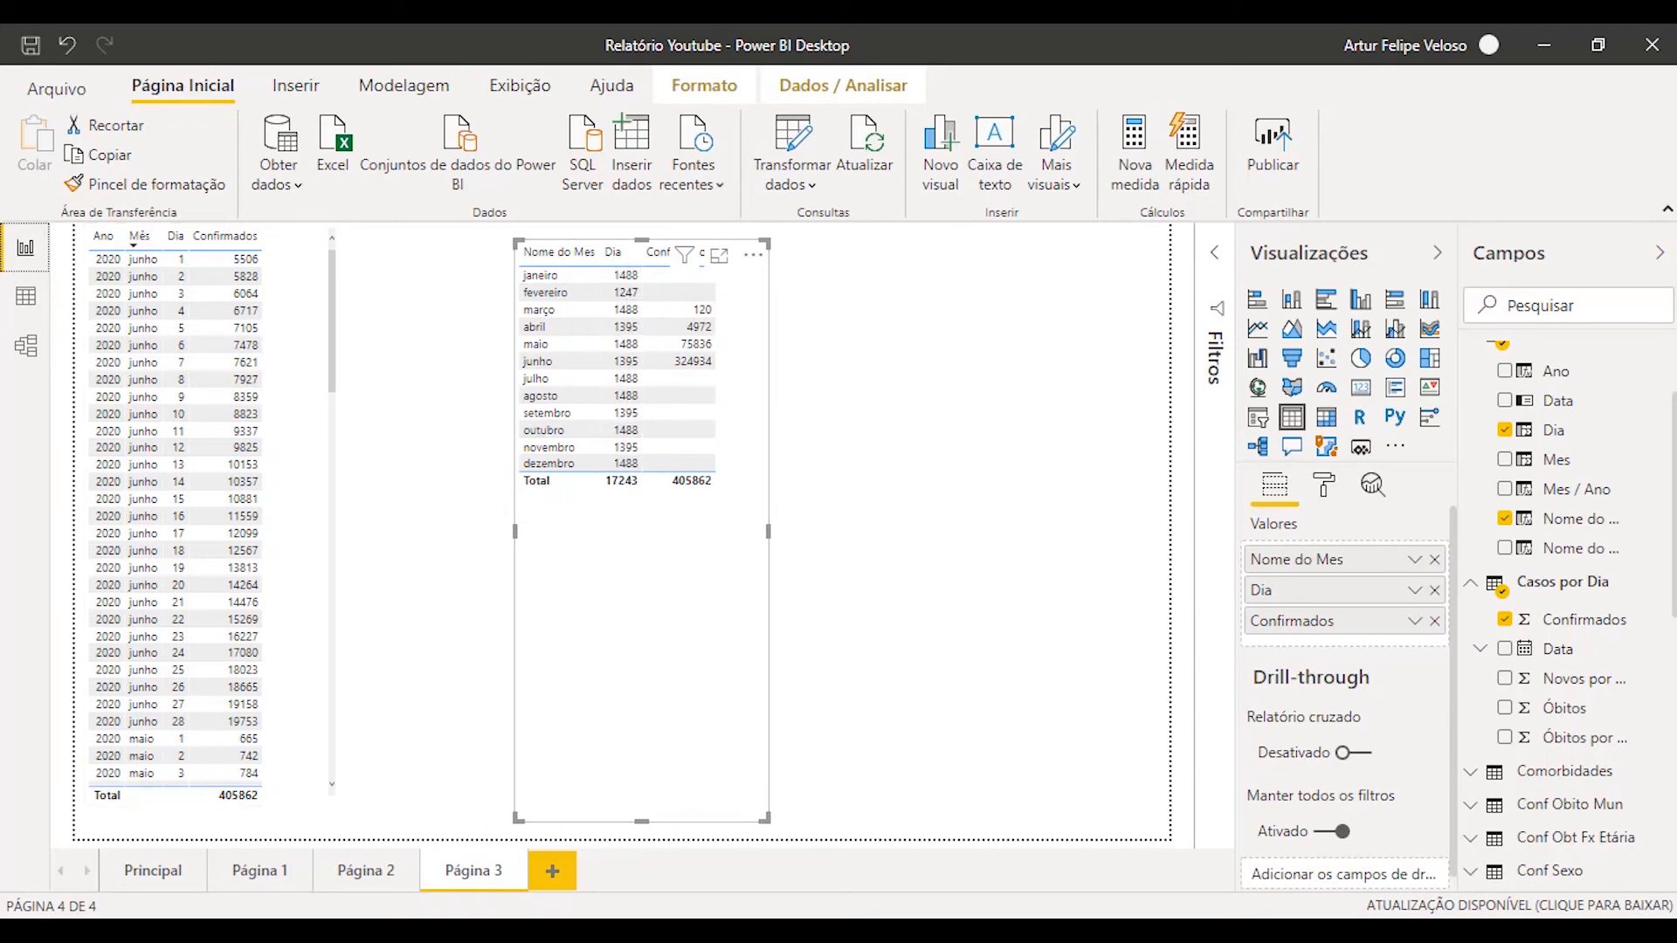
- Set the data type of Calendario's Dia column to Texto and repair the broken field in the report's table visual
{"action": "left_click", "coordinate": [30, 302]}
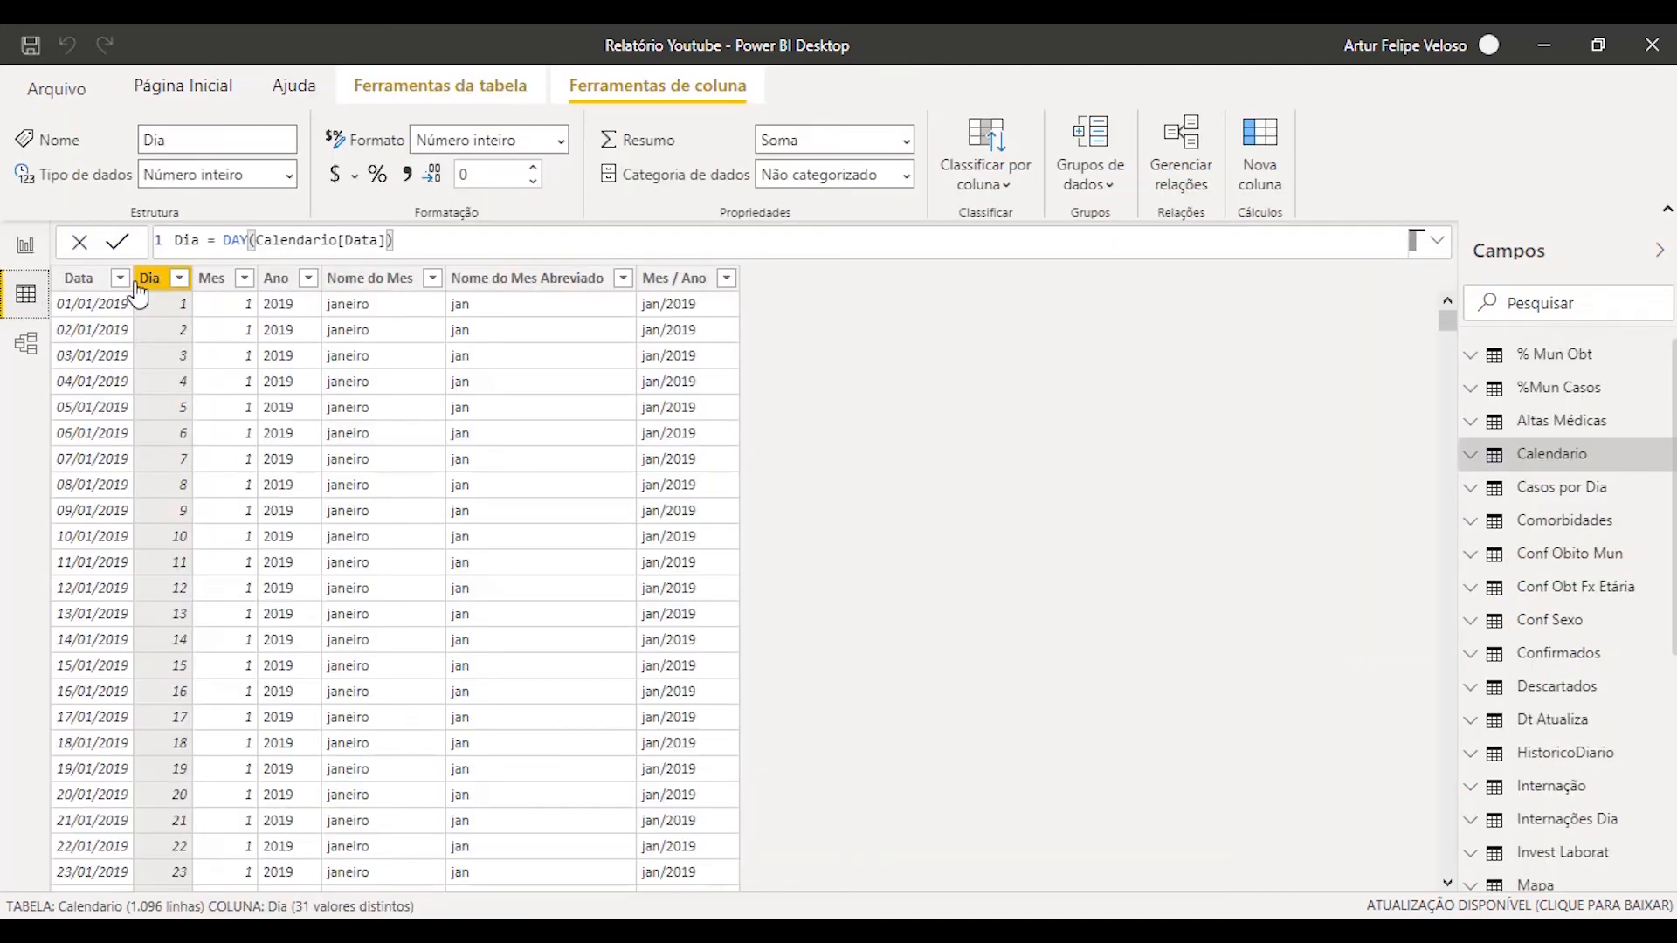
{"action": "left_click", "coordinate": [290, 177]}
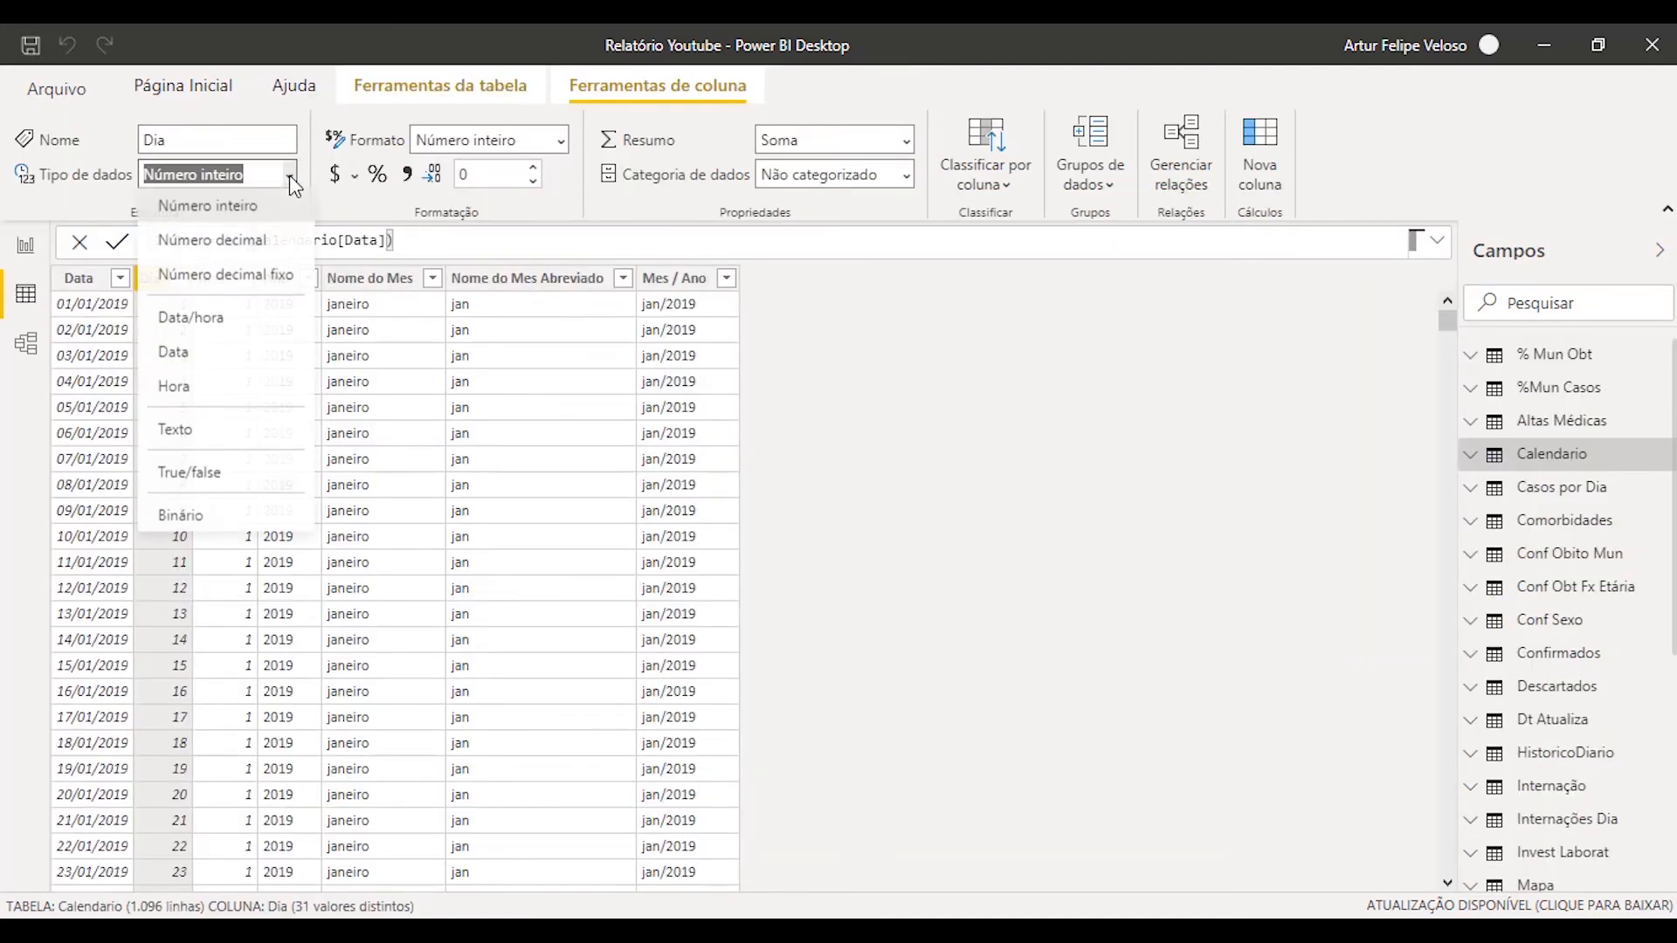
{"action": "key", "text": "Escape"}
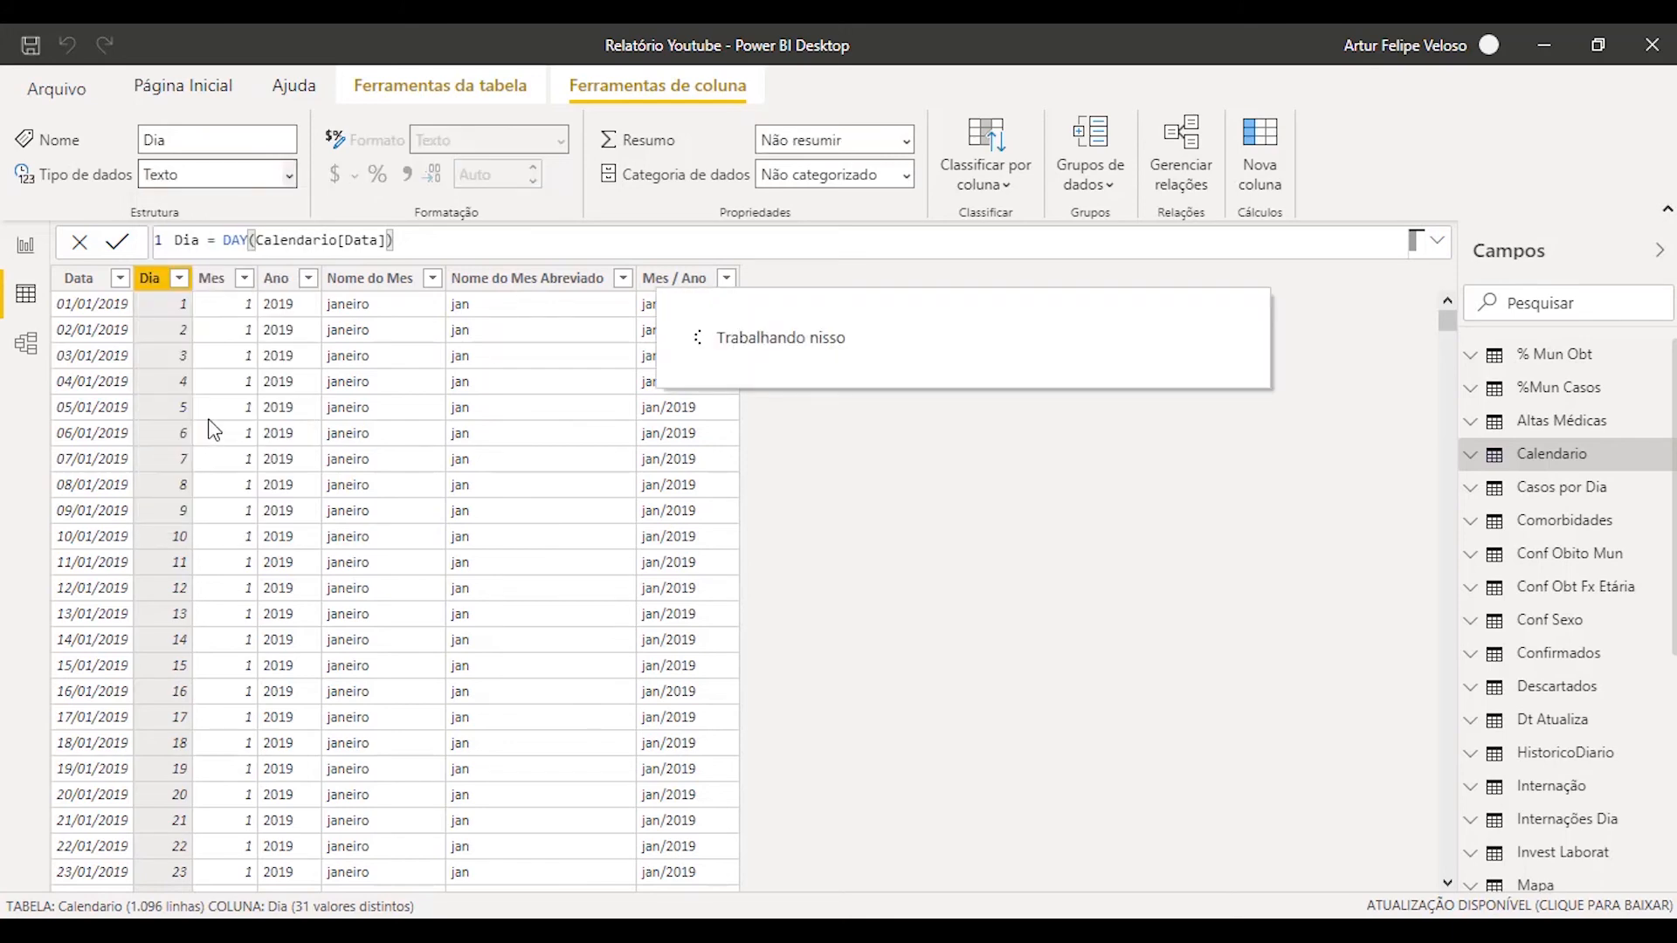
{"action": "left_click", "coordinate": [25, 249]}
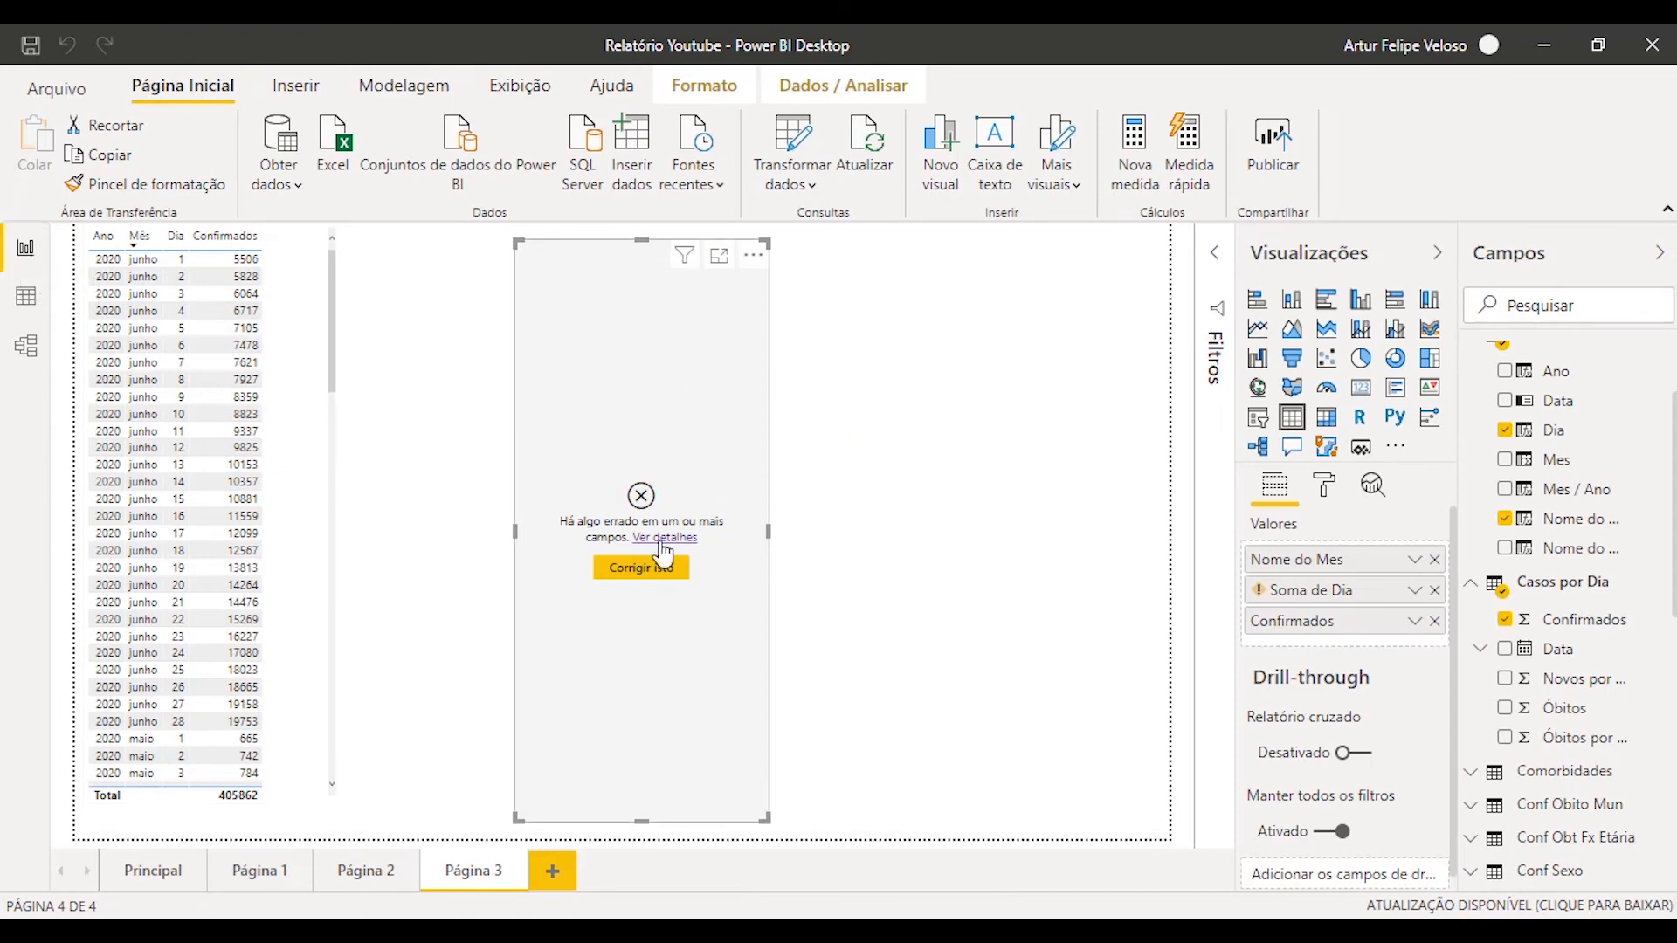
{"action": "left_click", "coordinate": [651, 584]}
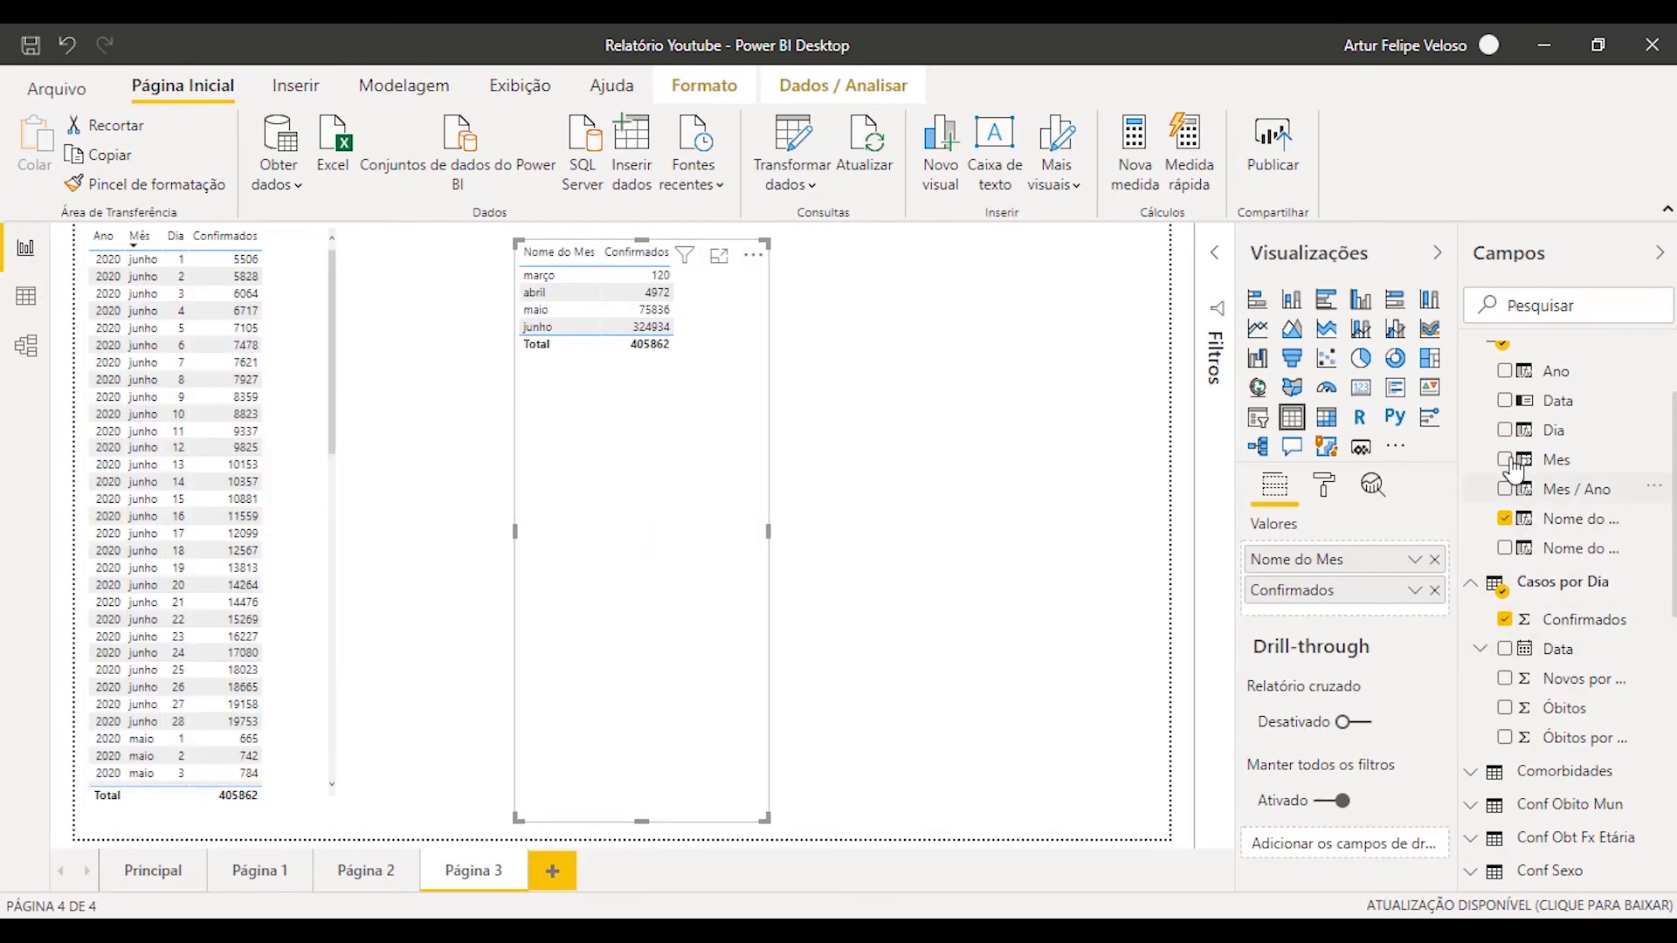
- Add Dia to the table visual again, widen the visual and place Dia between Nome do Mes and Confirmados
{"action": "left_click", "coordinate": [1504, 430]}
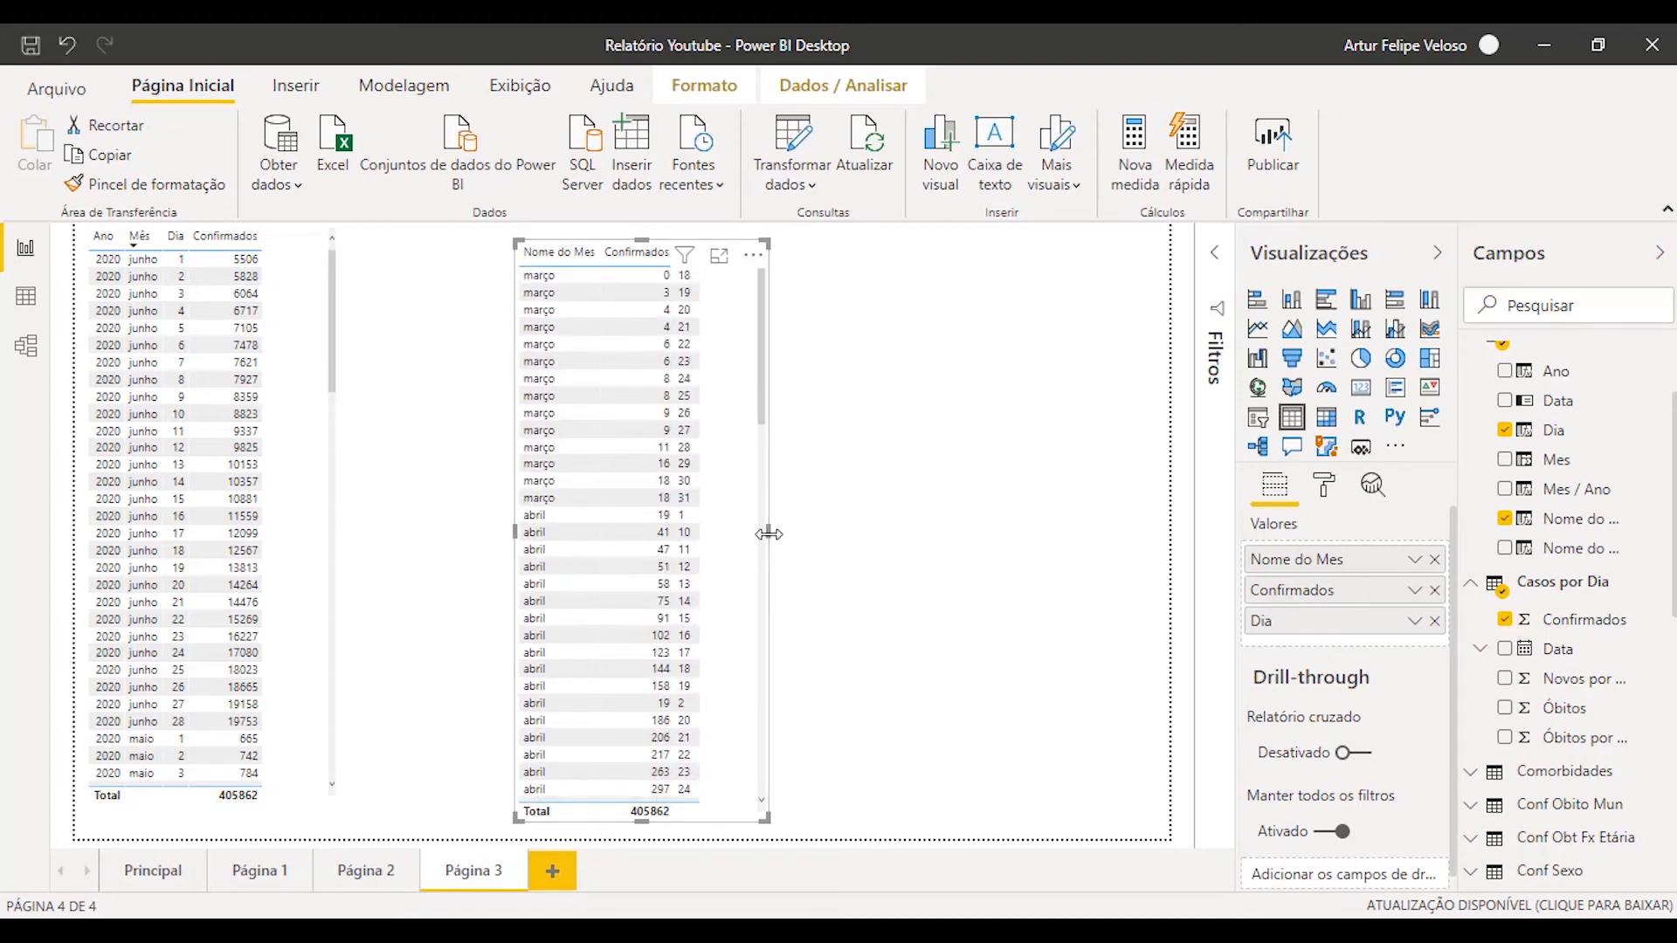
{"action": "left_click_drag", "start_coordinate": [769, 533], "coordinate": [880, 541]}
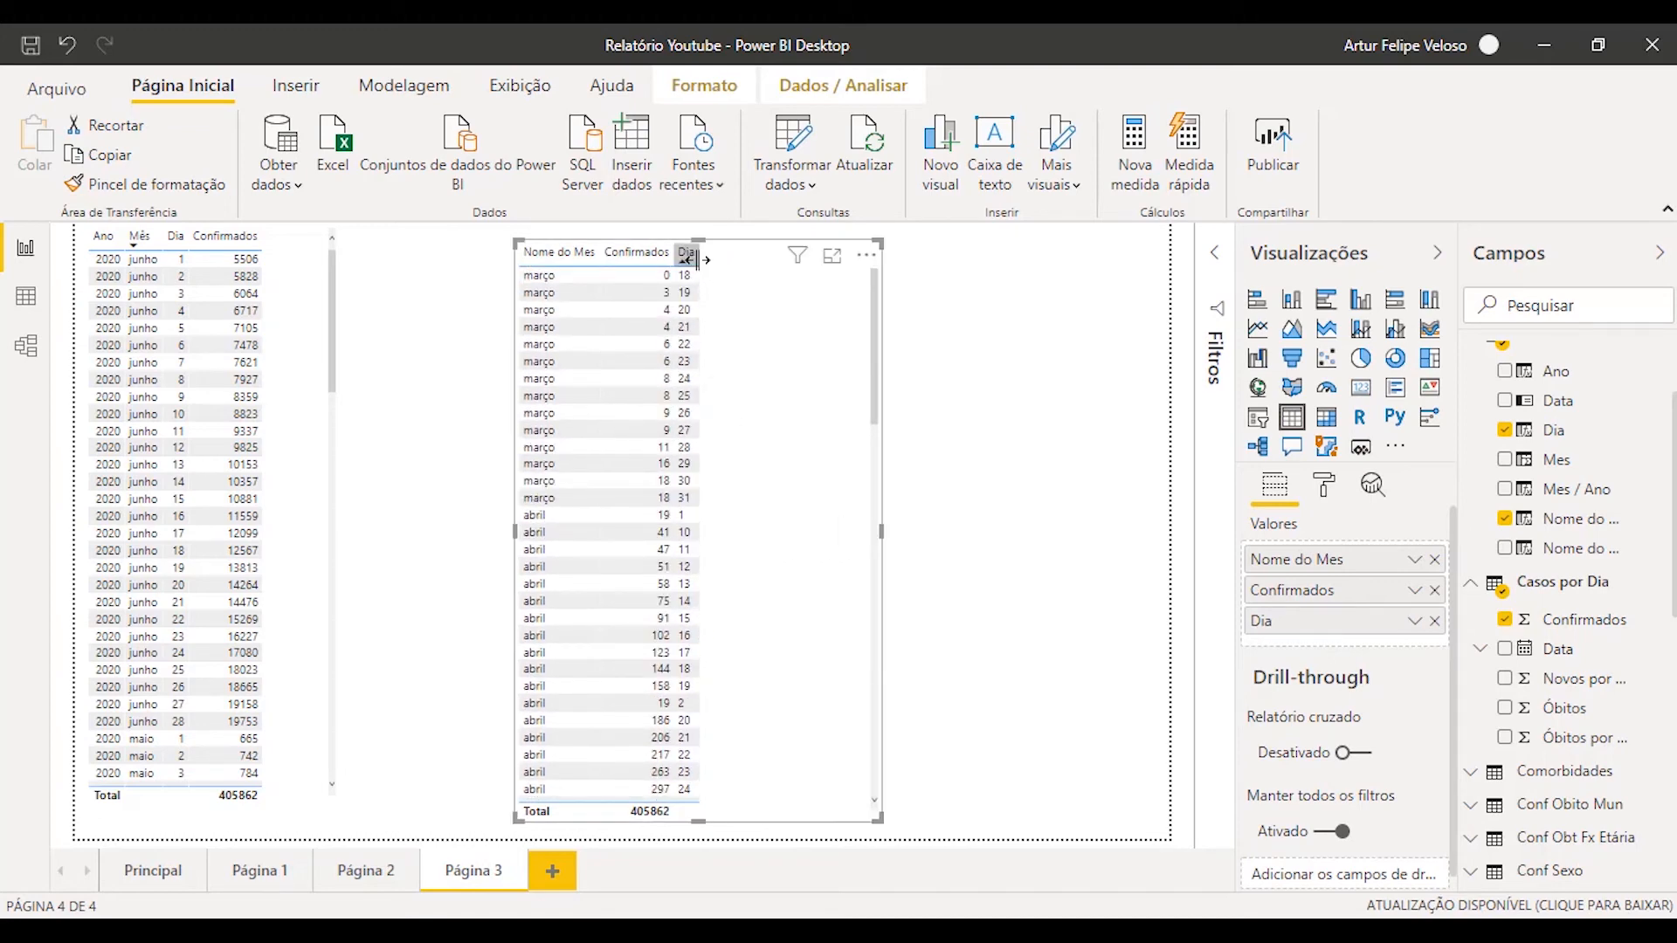
{"action": "left_click_drag", "start_coordinate": [698, 252], "coordinate": [712, 252]}
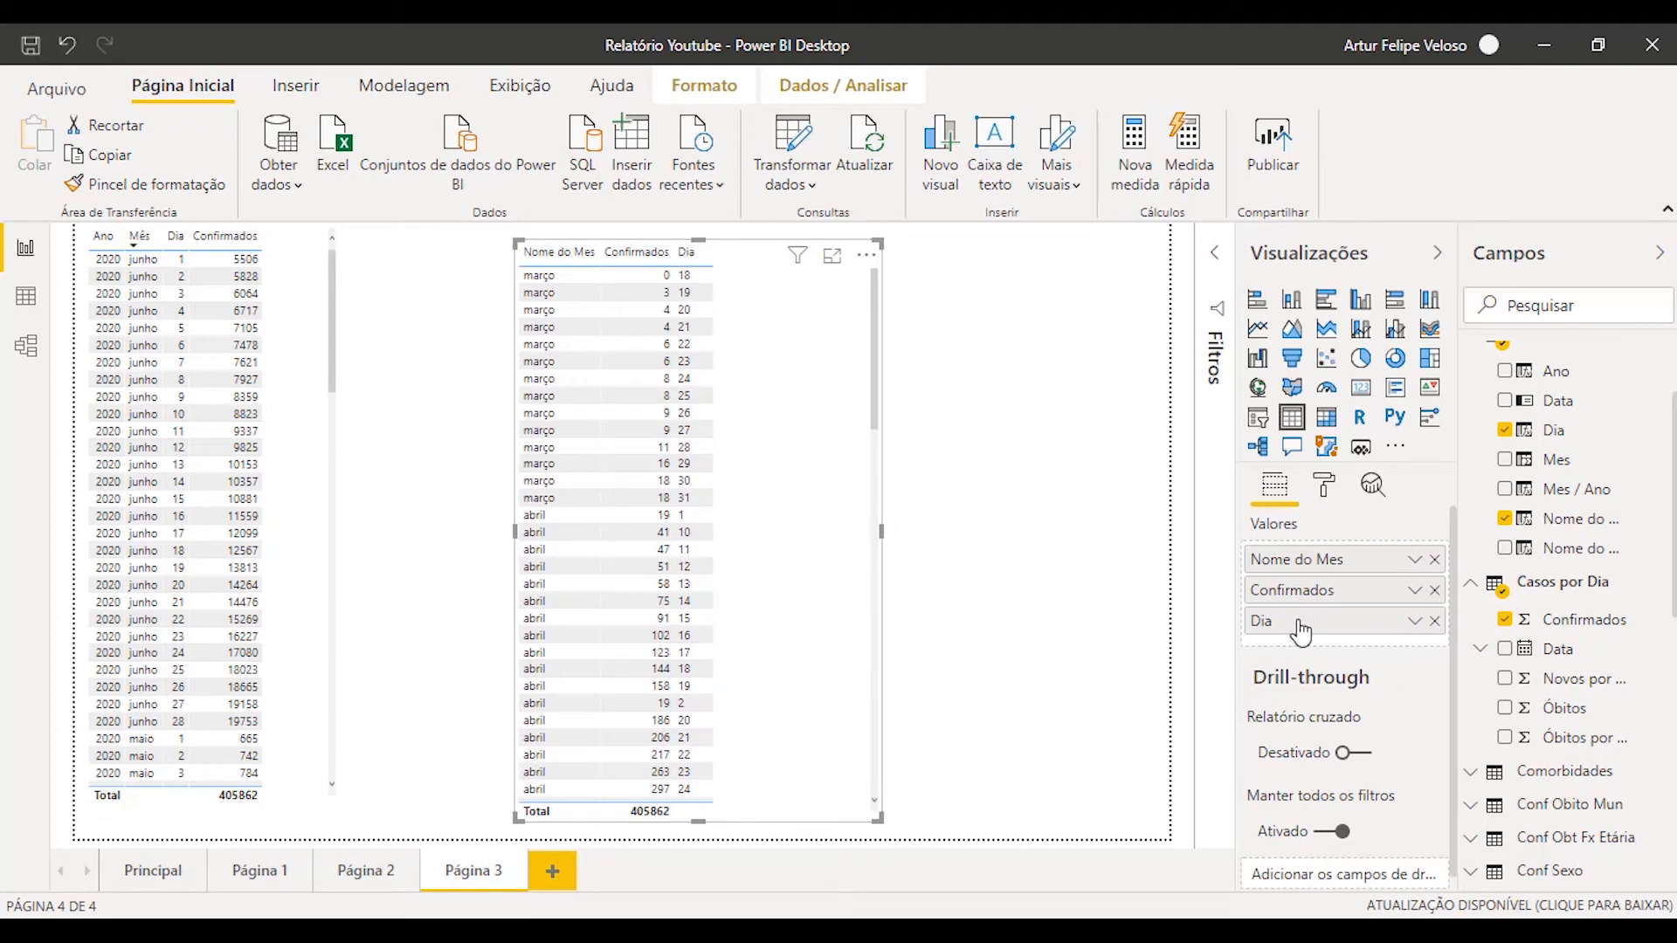
{"action": "left_click_drag", "start_coordinate": [1300, 622], "coordinate": [1276, 590]}
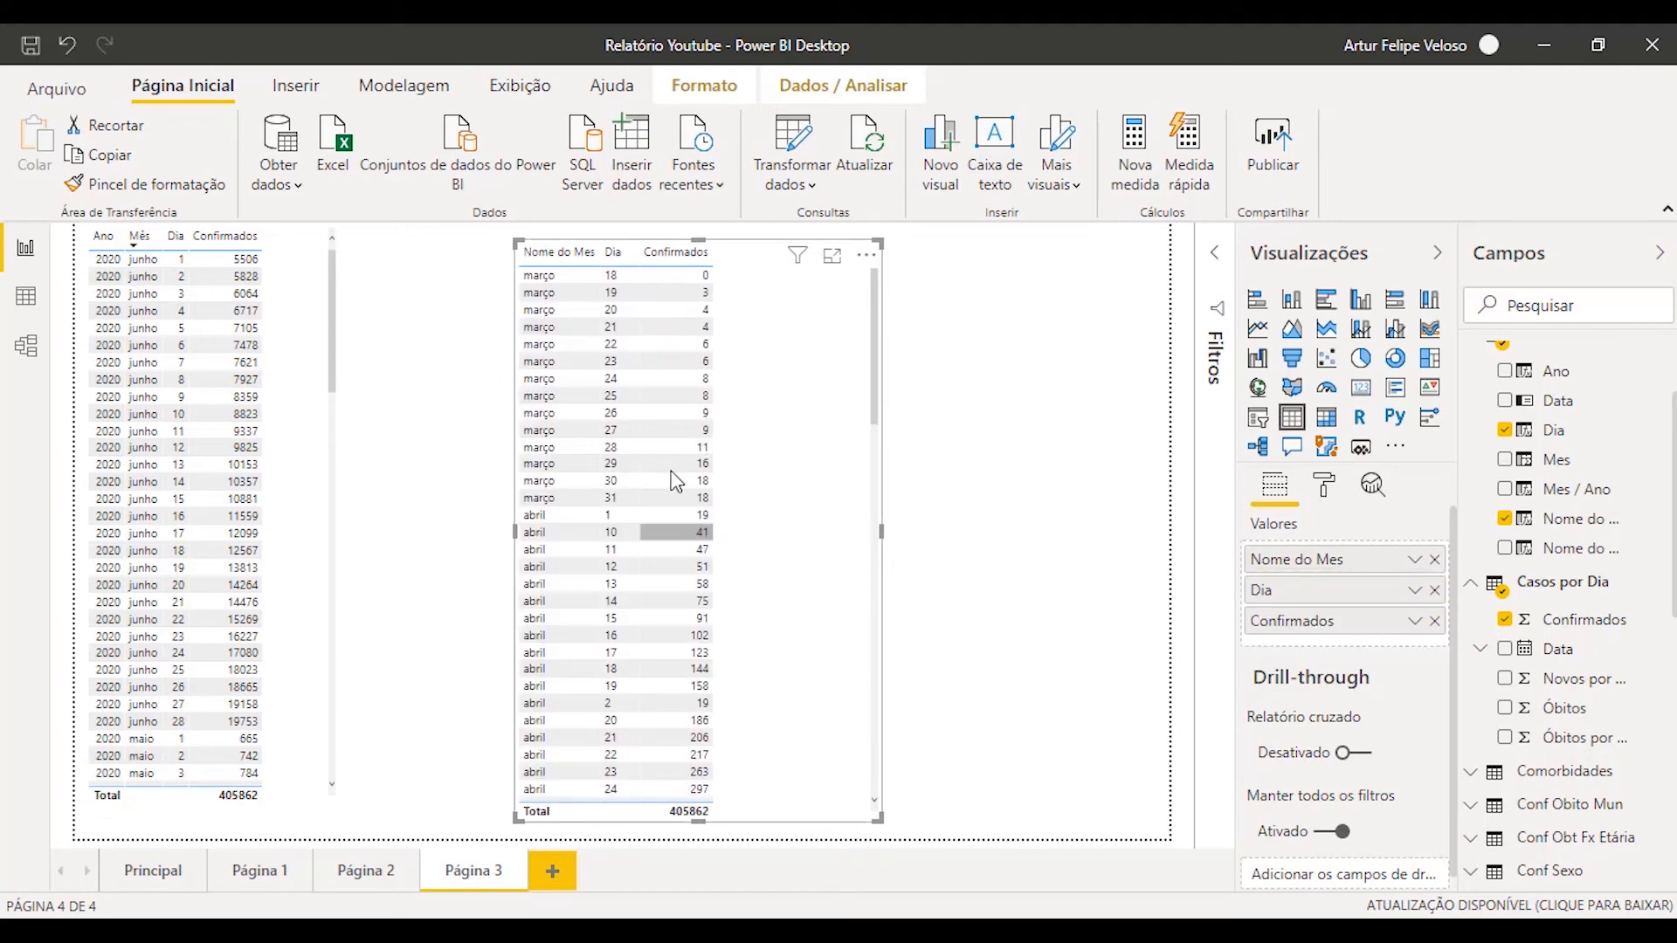
- Sort the report's table visual by Dia, and add the calculated column Dia Texto = Calendario[Dia] to the Calendario table
{"action": "left_click", "coordinate": [613, 251]}
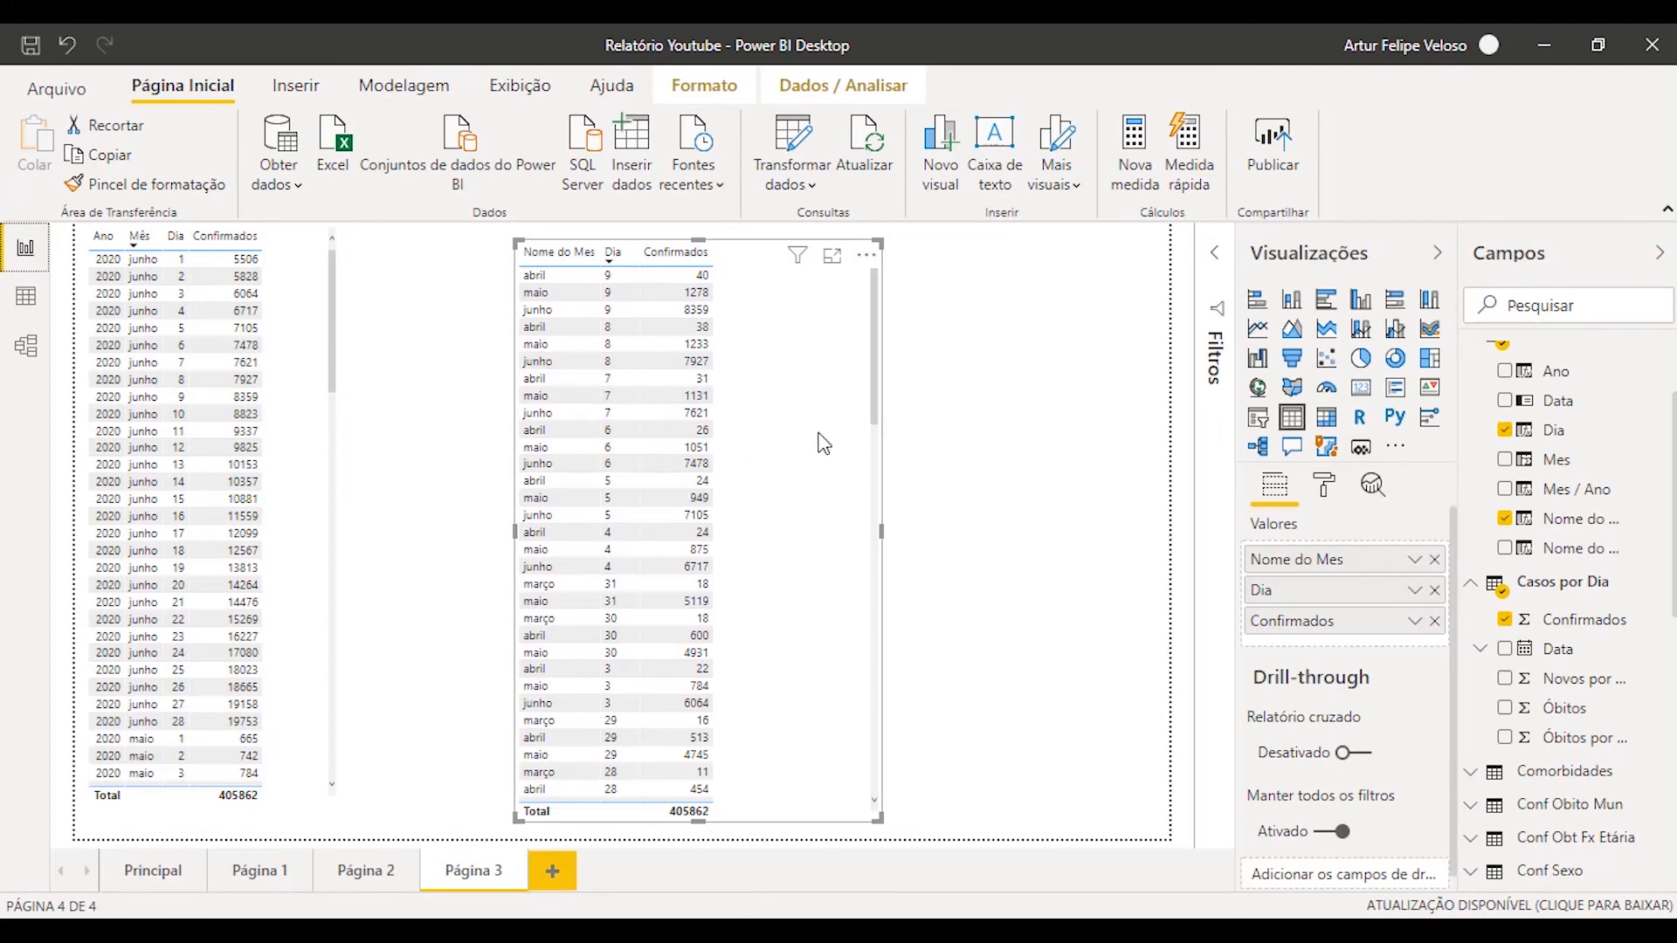
{"action": "left_click", "coordinate": [26, 297]}
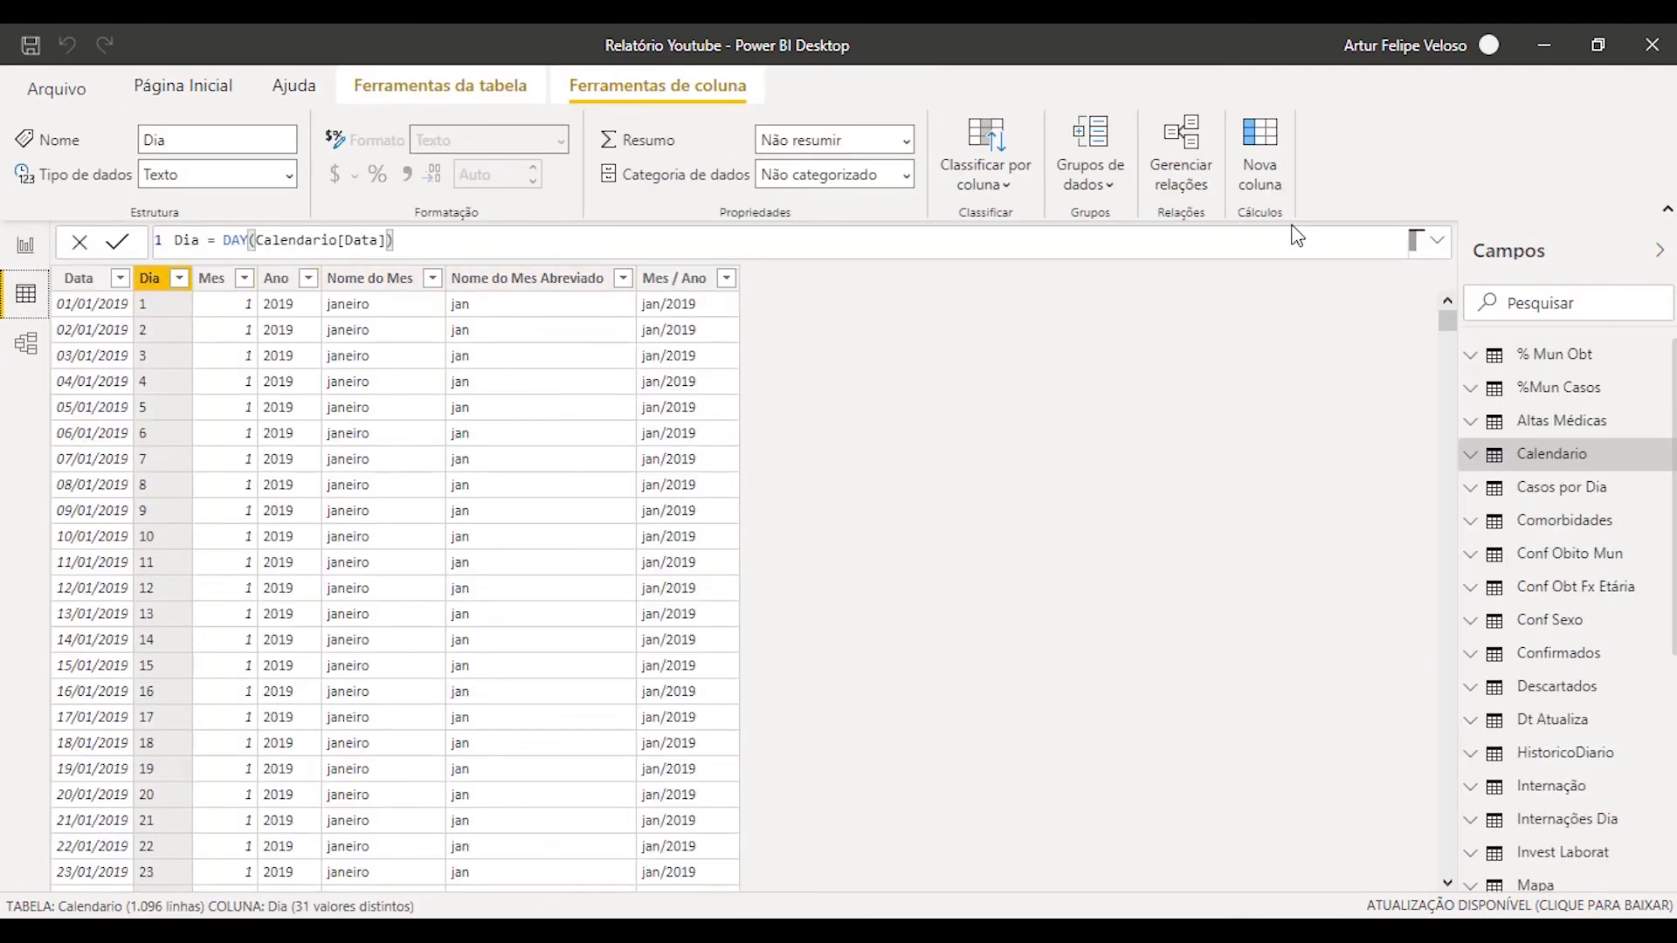
{"action": "left_click", "coordinate": [1268, 163]}
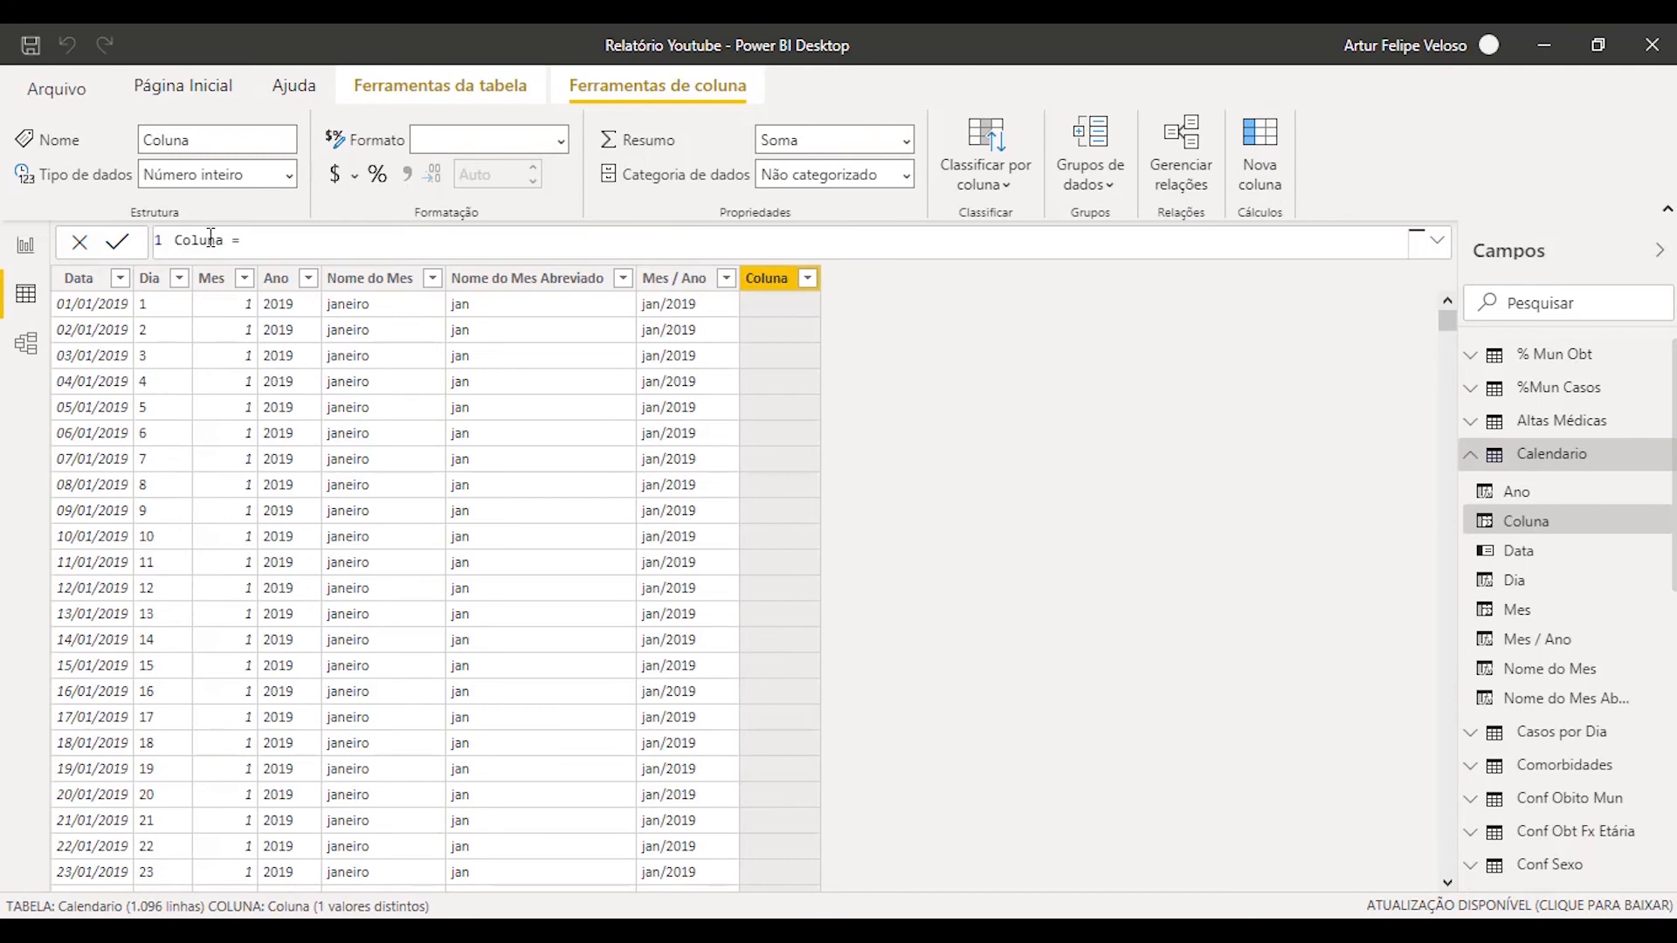
{"action": "double_click", "coordinate": [210, 238]}
{"action": "type", "text": "Dia"}
{"action": "type", "text": "Texto = Dia"}
{"action": "key", "text": "Tab"}
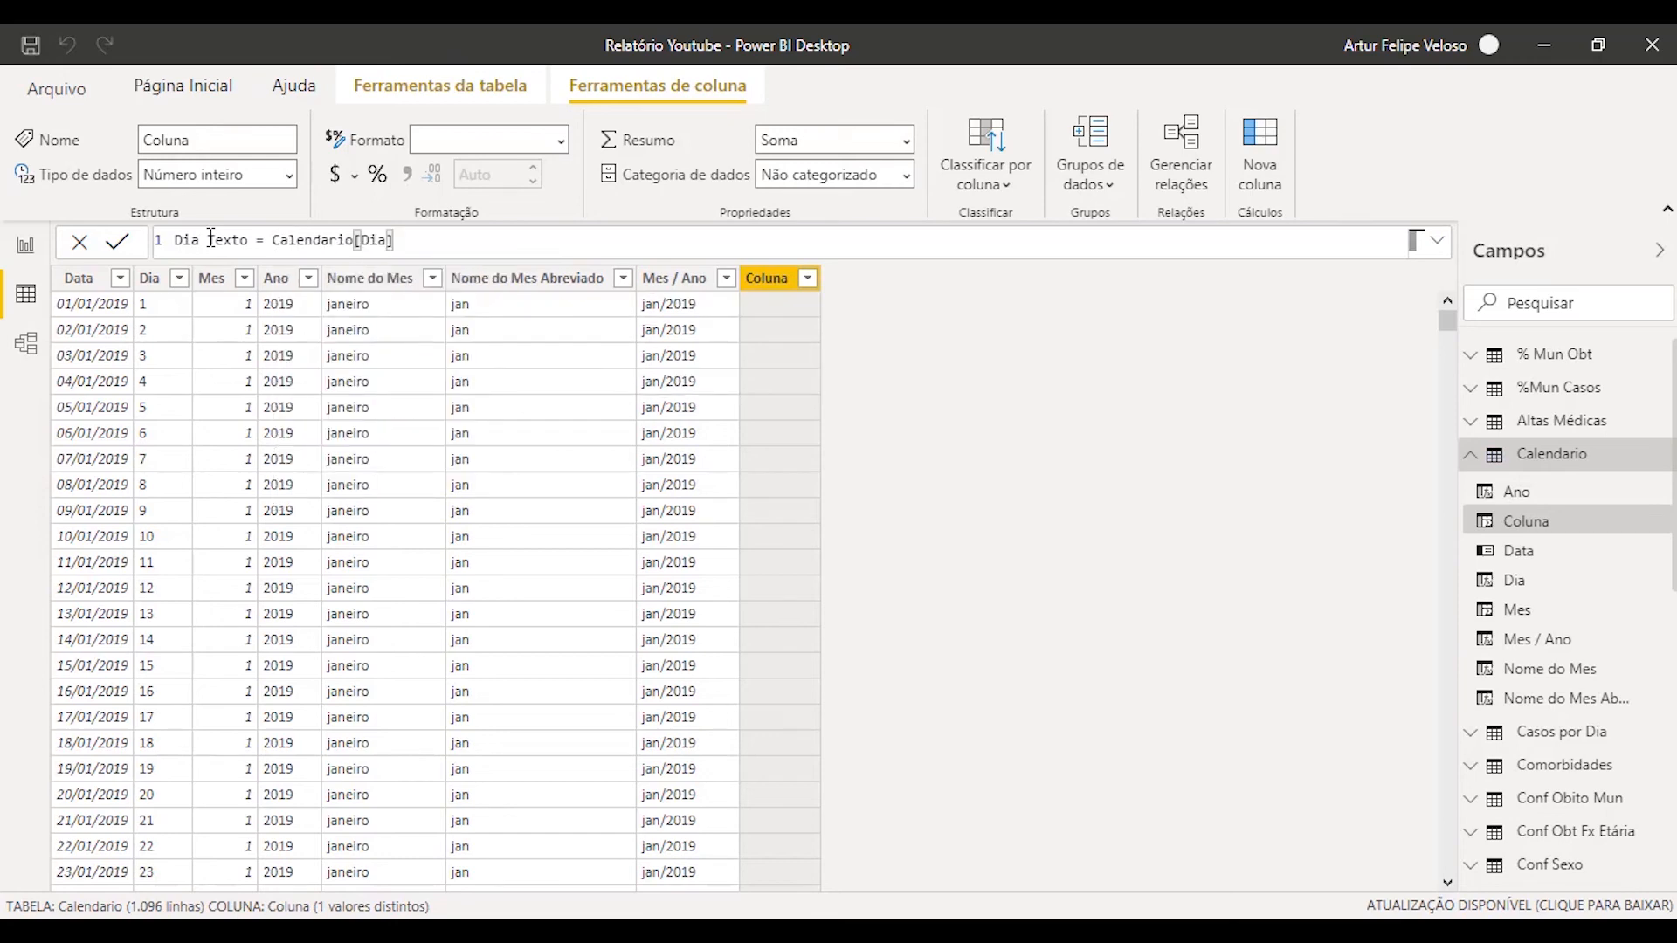
{"action": "key", "text": "Return"}
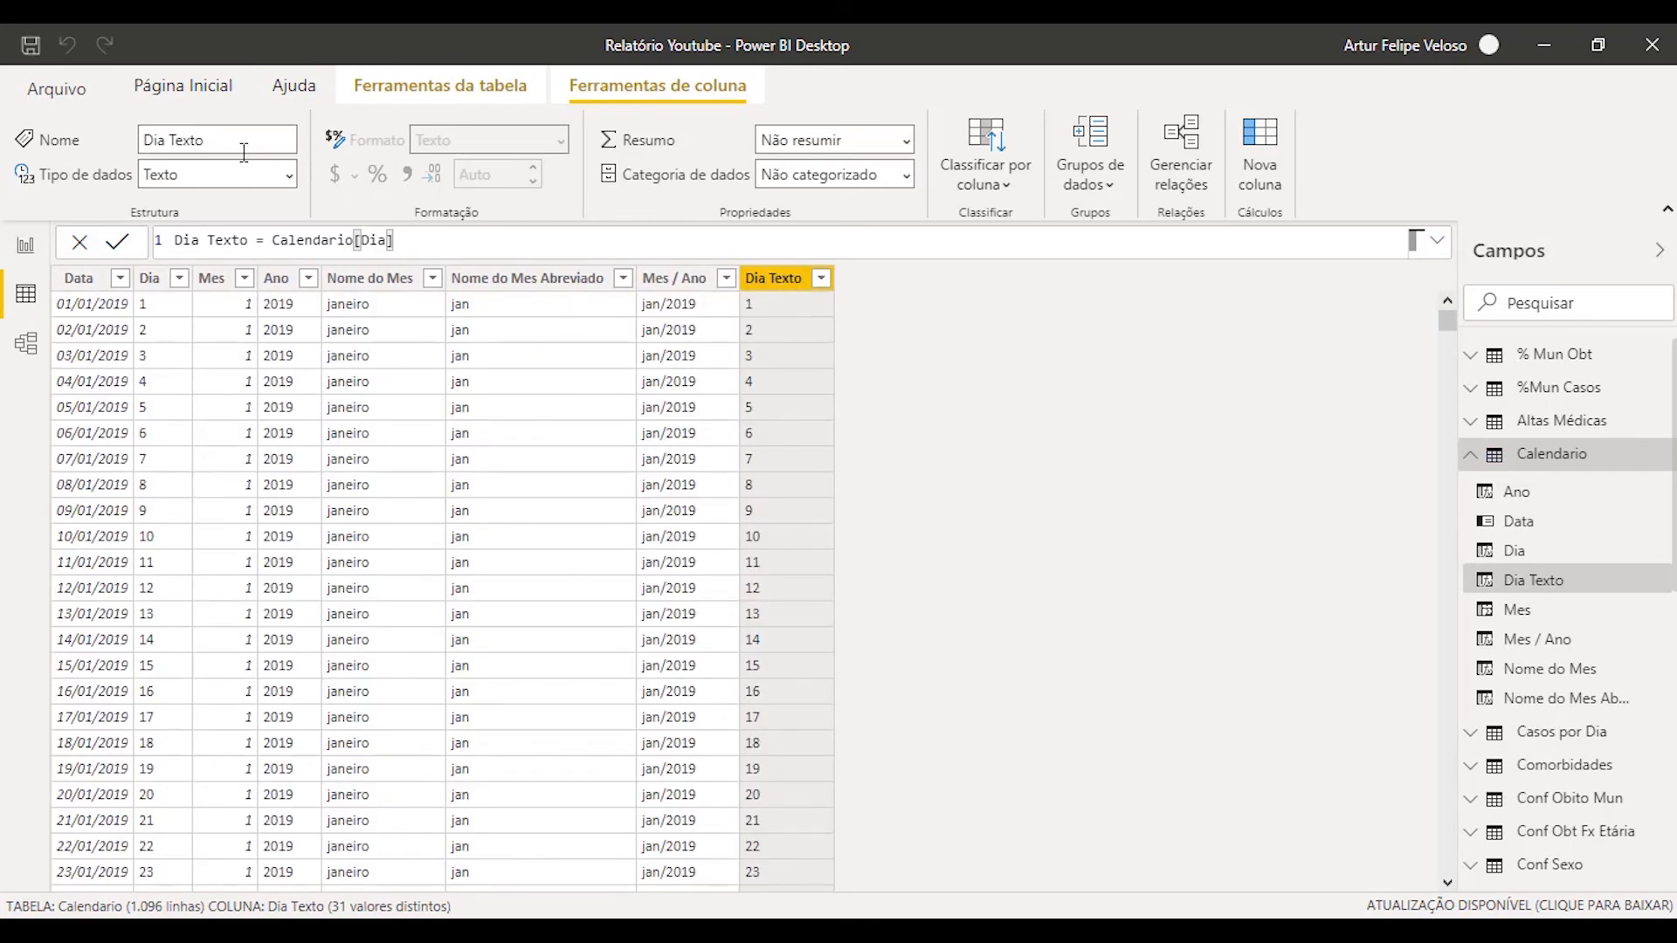
- Set the data type of Calendario's Dia column to Número inteiro and accept the data type change
{"action": "left_click", "coordinate": [155, 281]}
{"action": "left_click", "coordinate": [286, 175]}
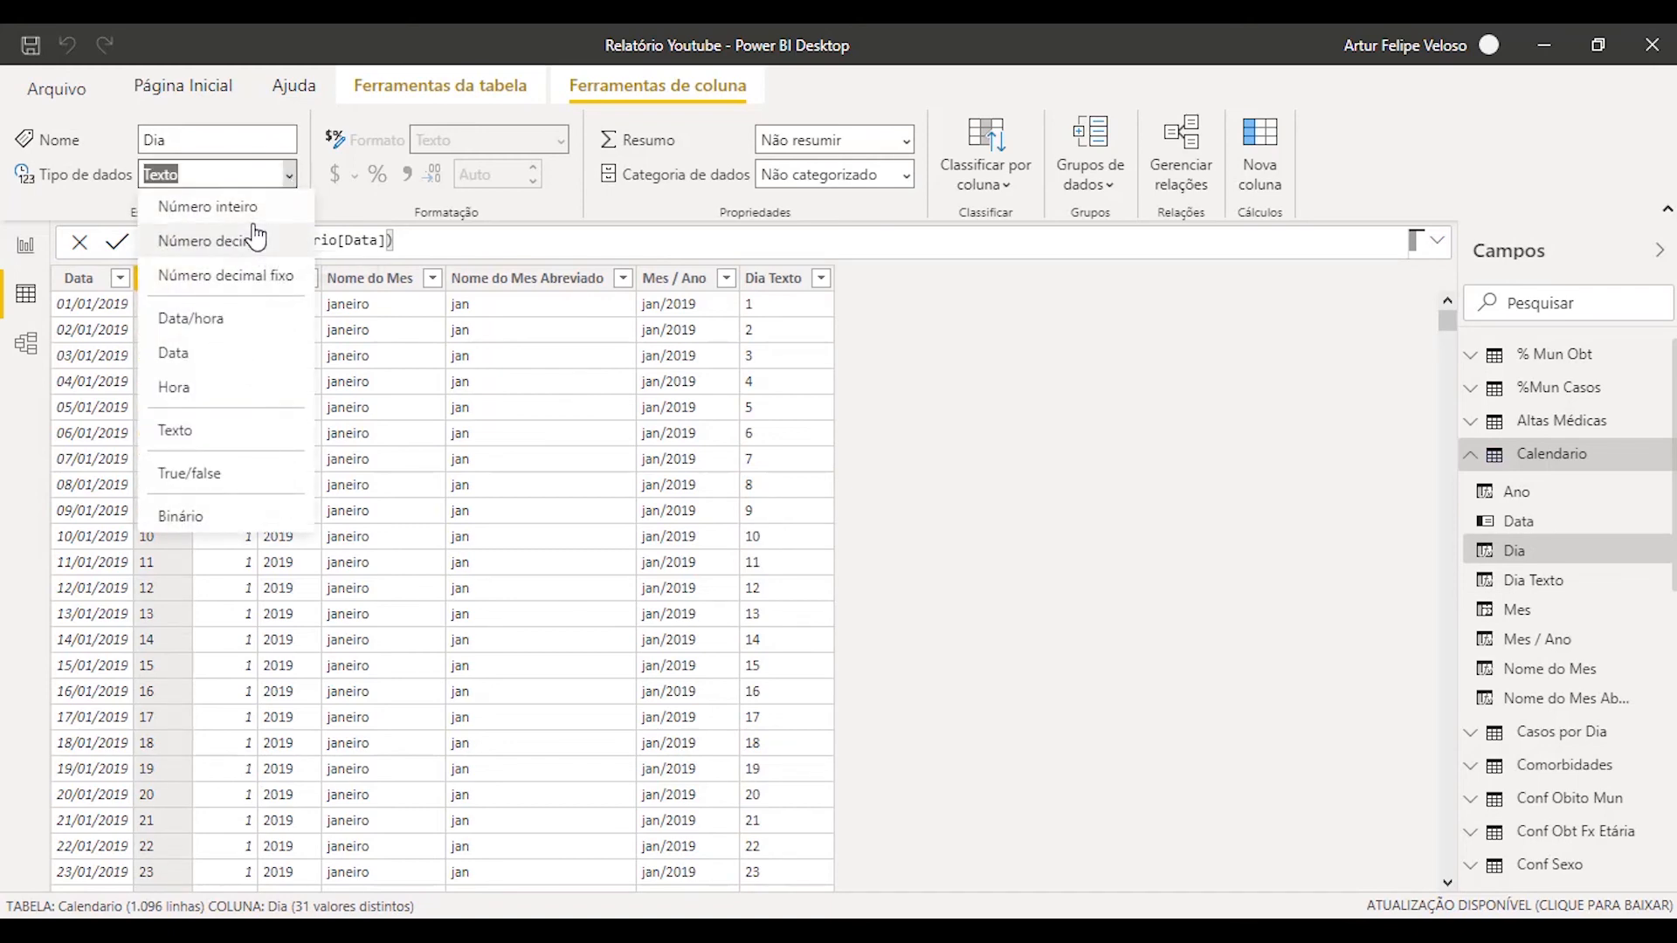
{"action": "left_click", "coordinate": [245, 207]}
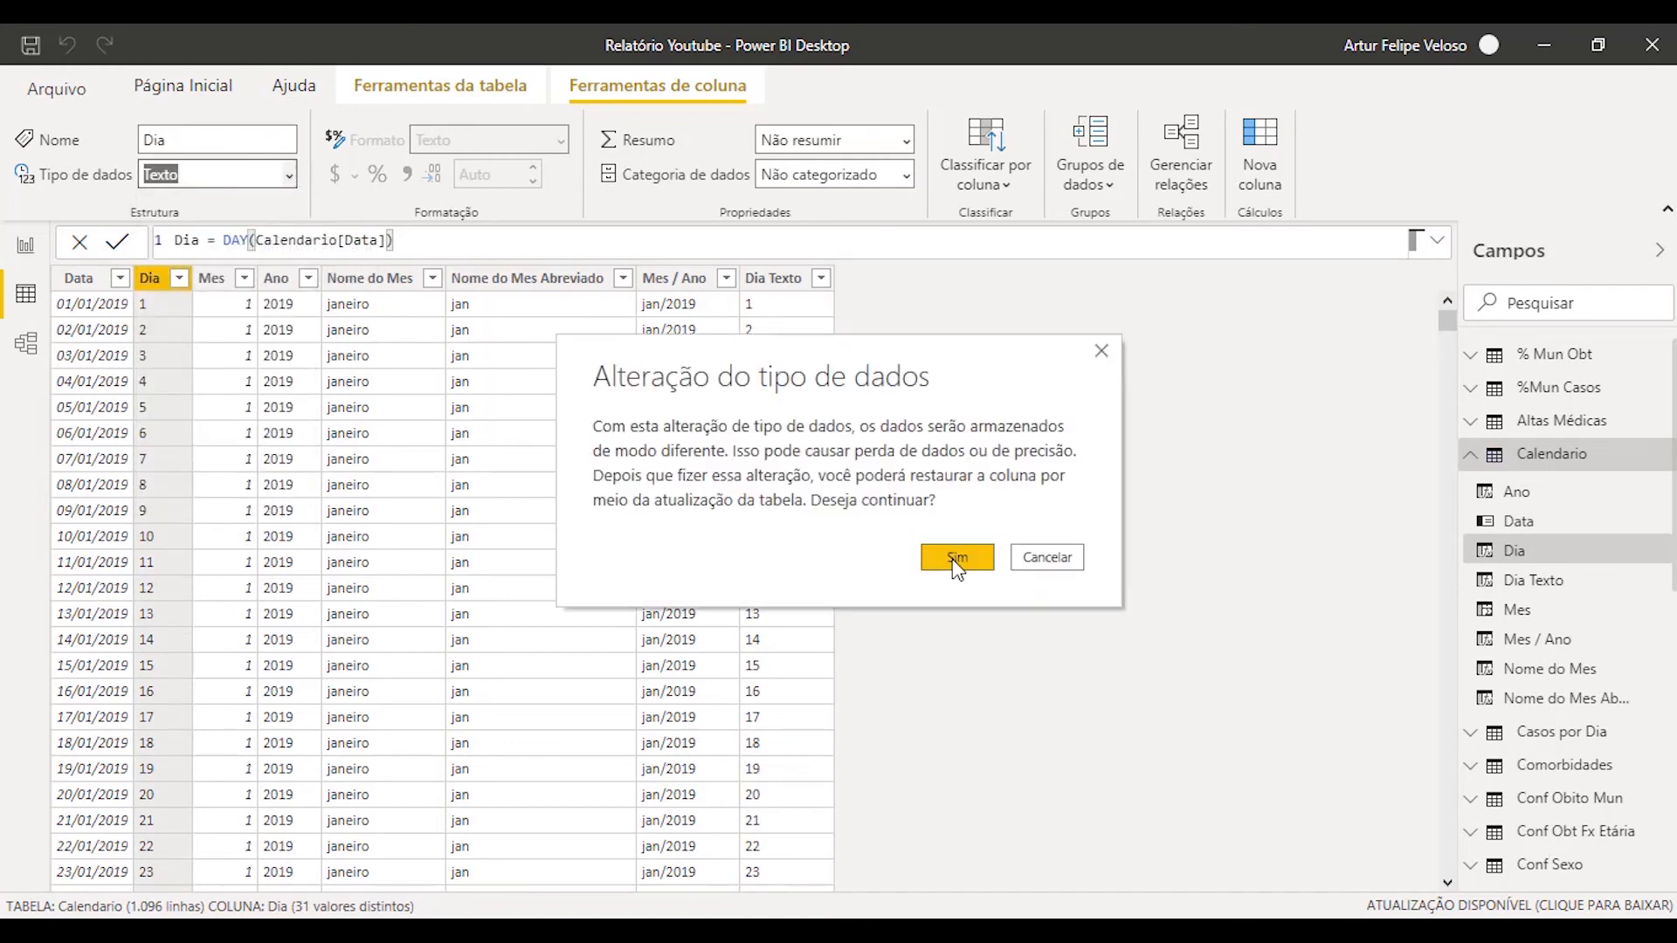
{"action": "left_click", "coordinate": [957, 561]}
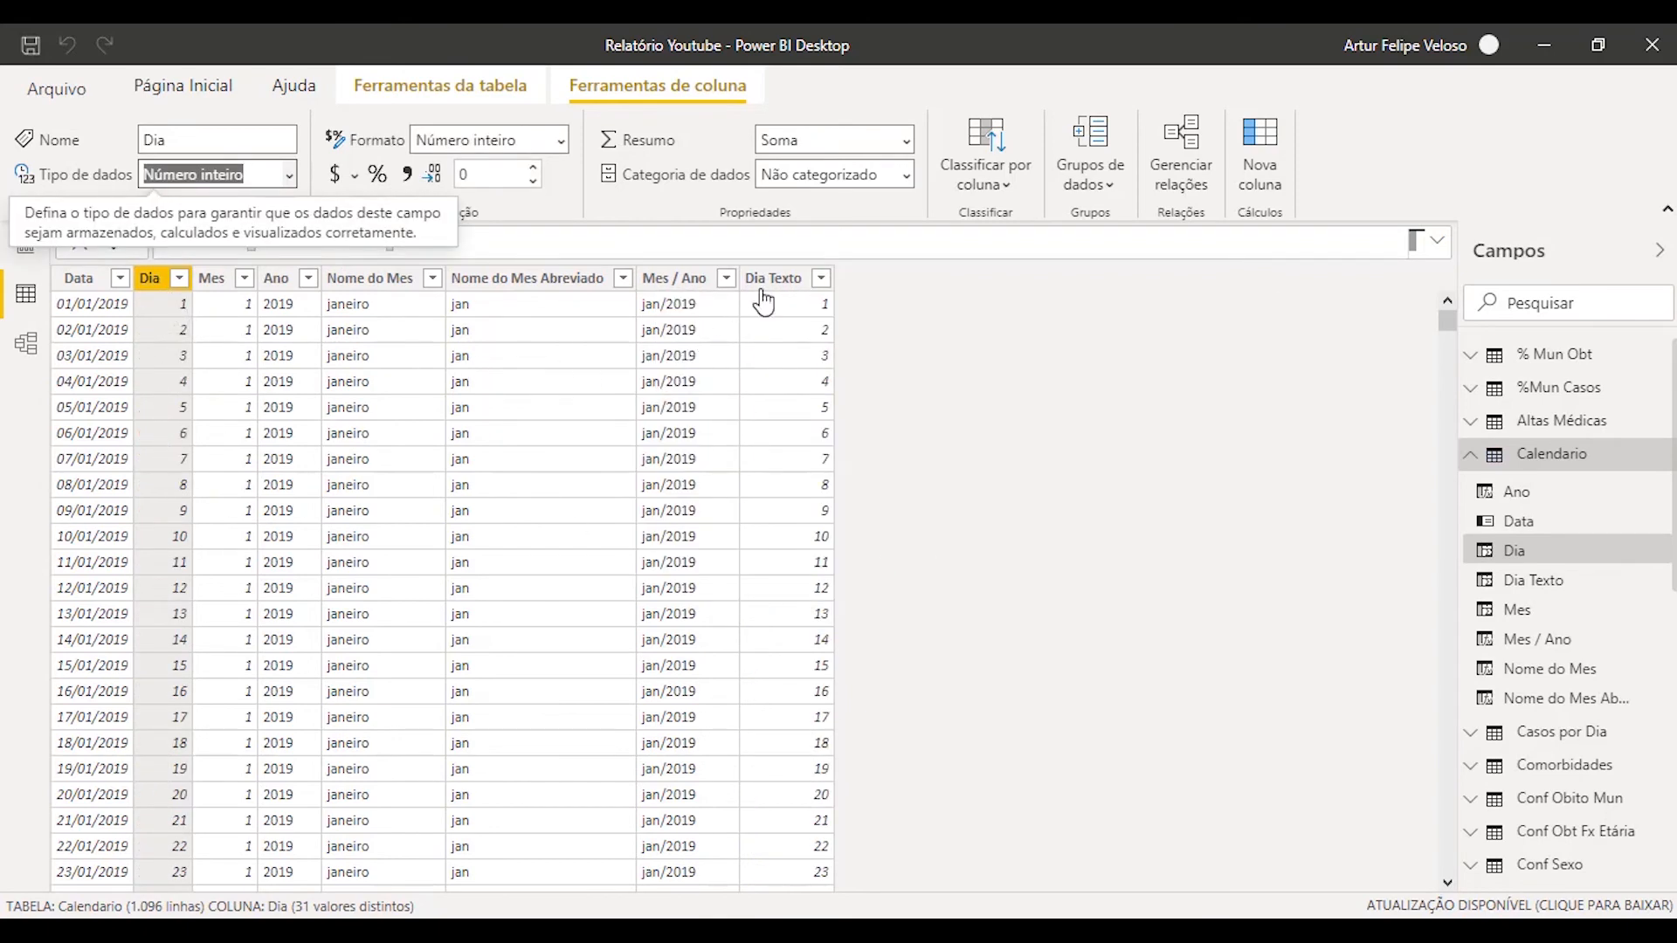
- Set the data type of Calendario's Dia Texto column to Texto
{"action": "left_click", "coordinate": [786, 277]}
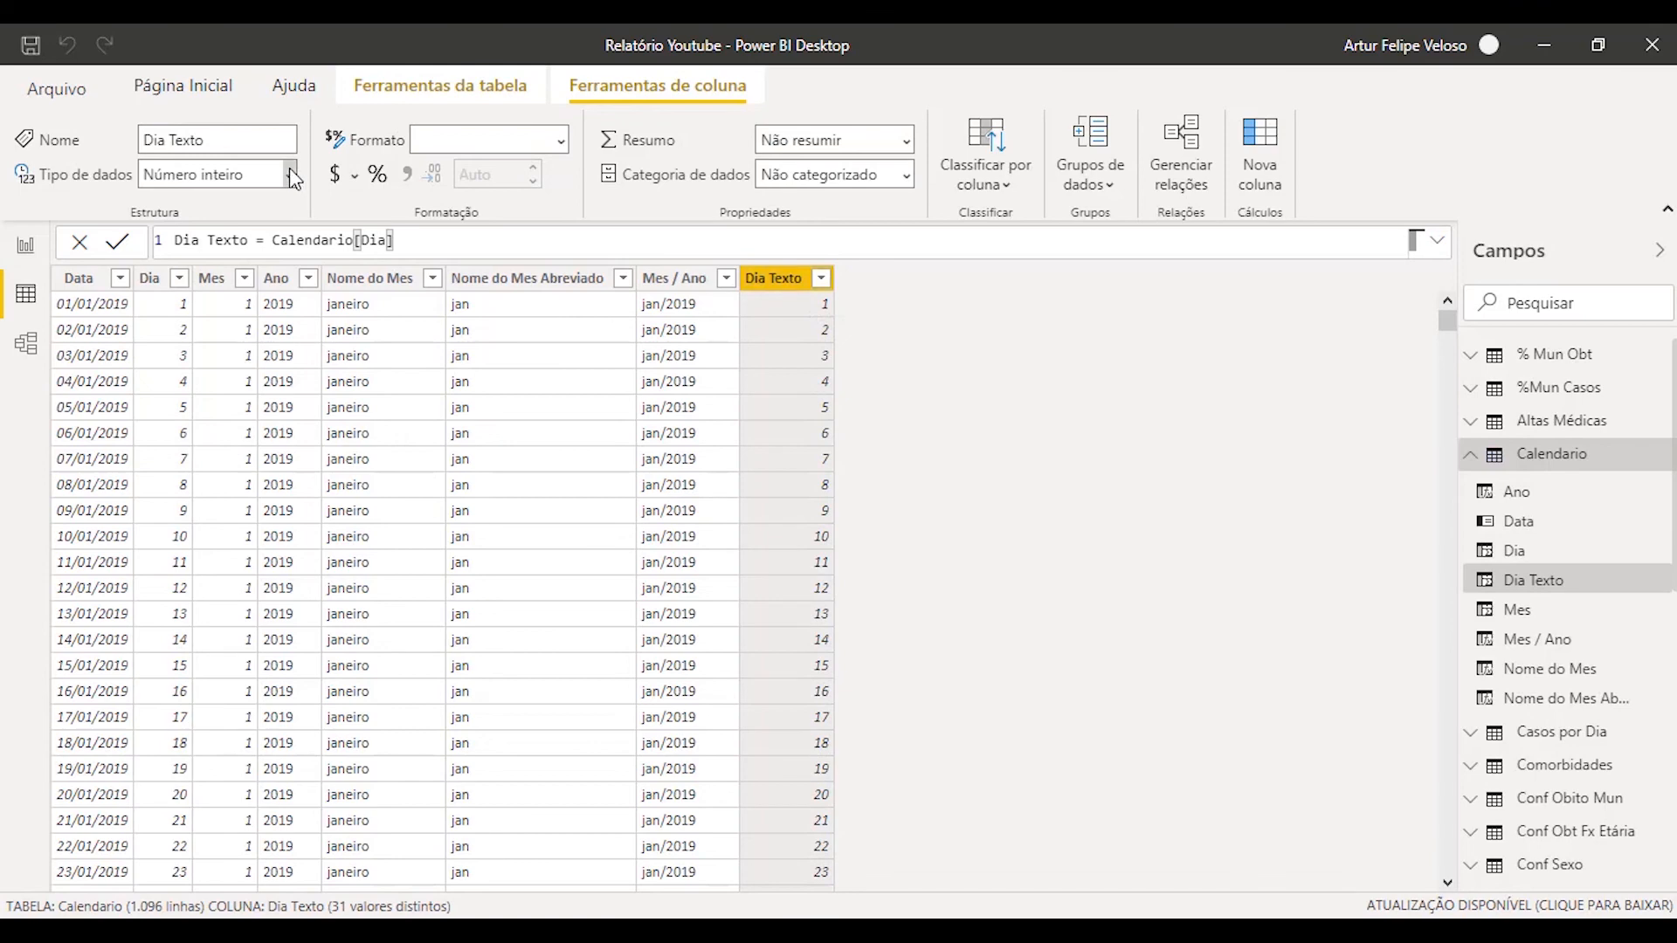
{"action": "left_click", "coordinate": [289, 173]}
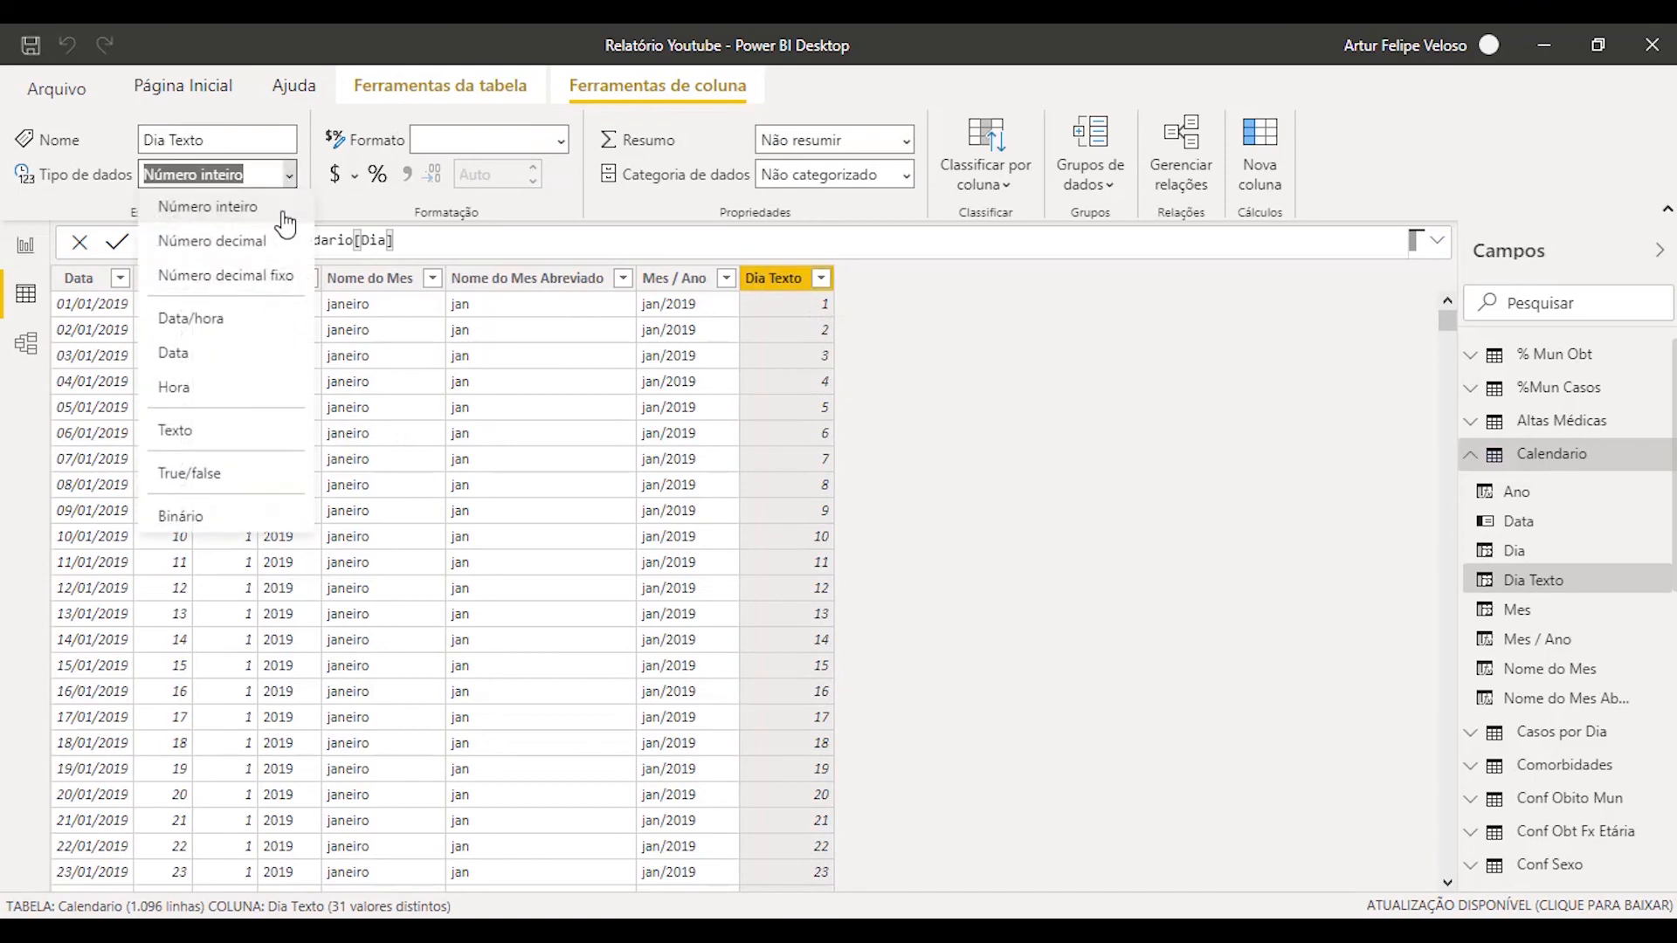
{"action": "left_click", "coordinate": [212, 388]}
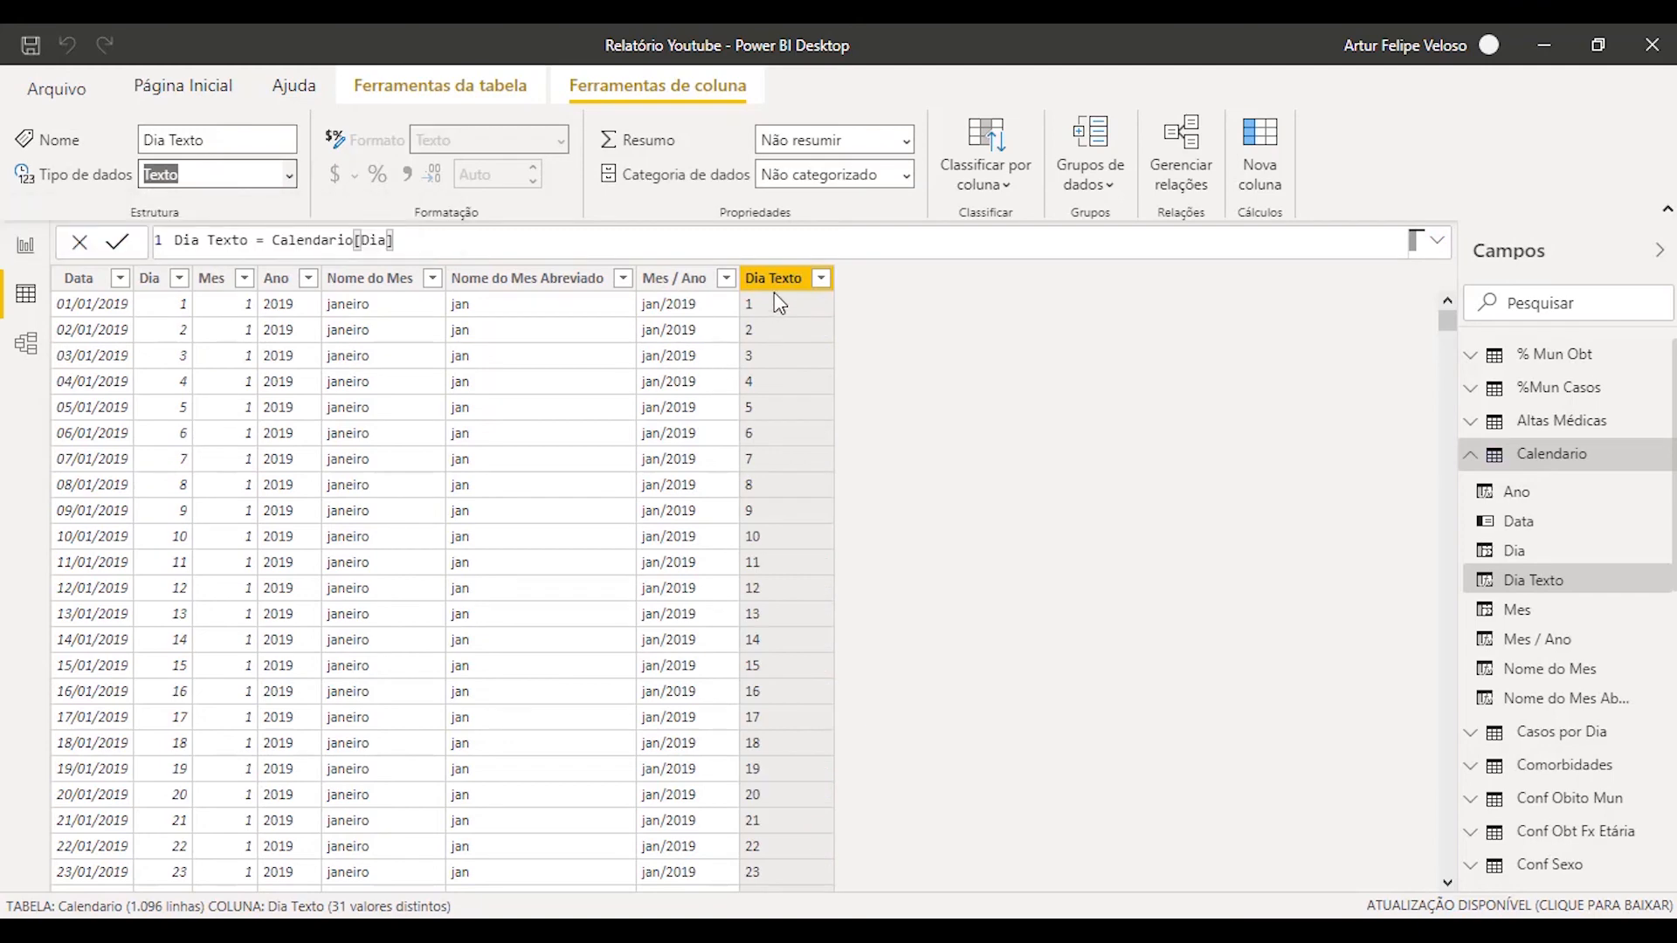
- Make the Dia Texto column sort by the Dia column in the Calendario table
{"action": "left_click", "coordinate": [776, 293]}
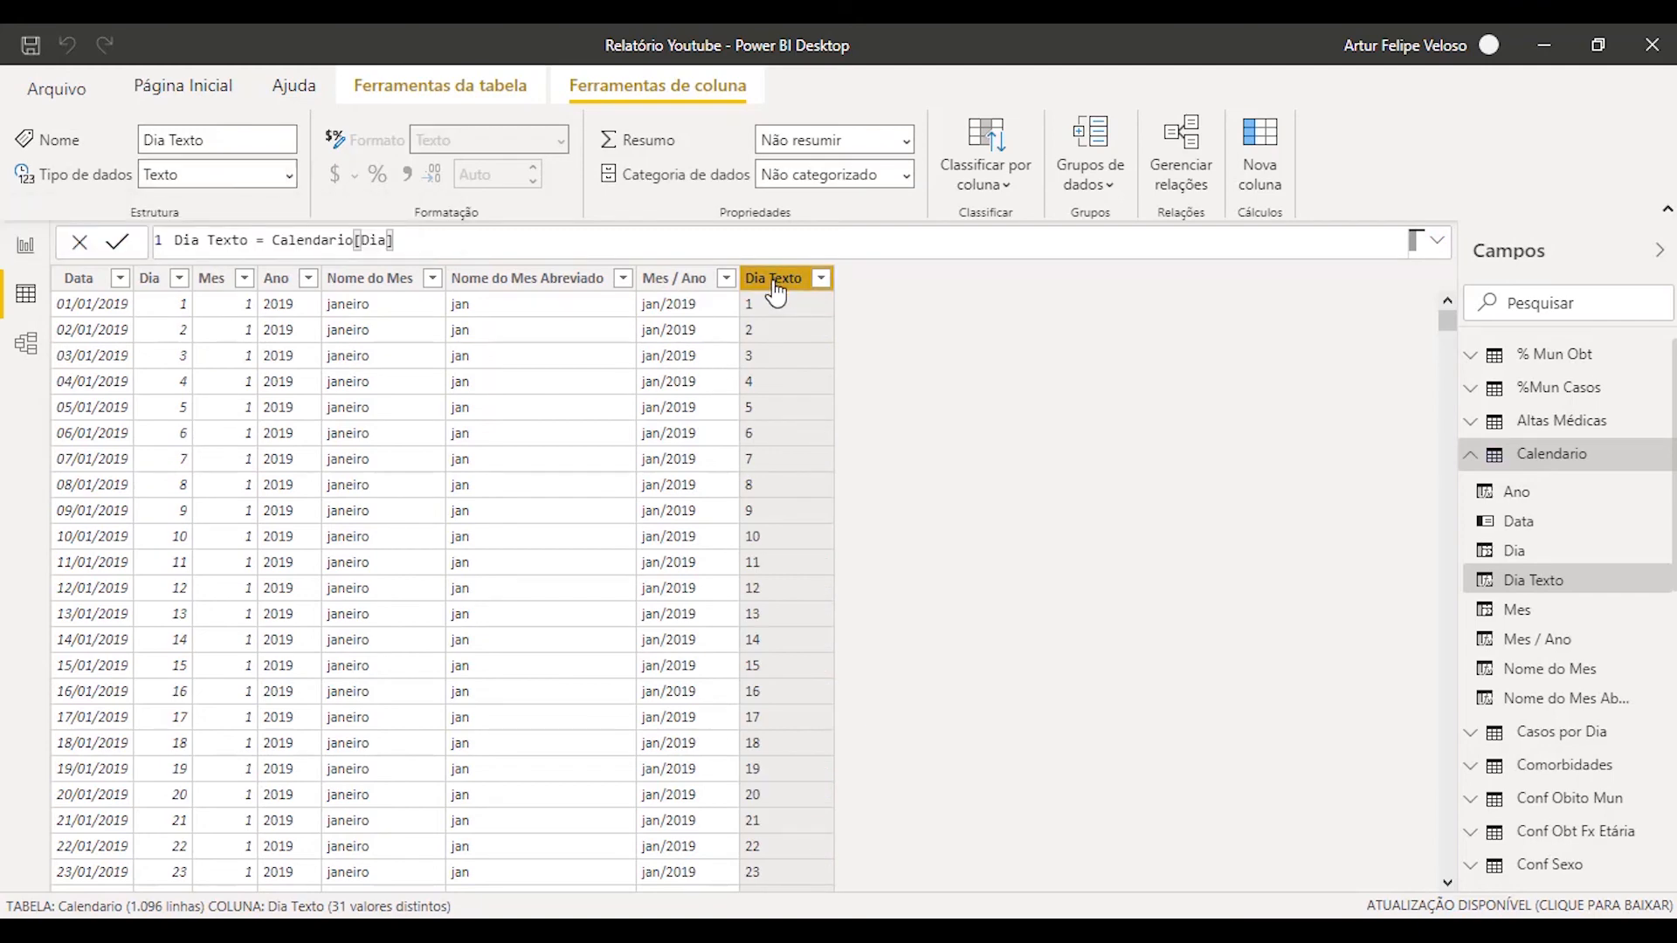
{"action": "left_click", "coordinate": [1010, 180]}
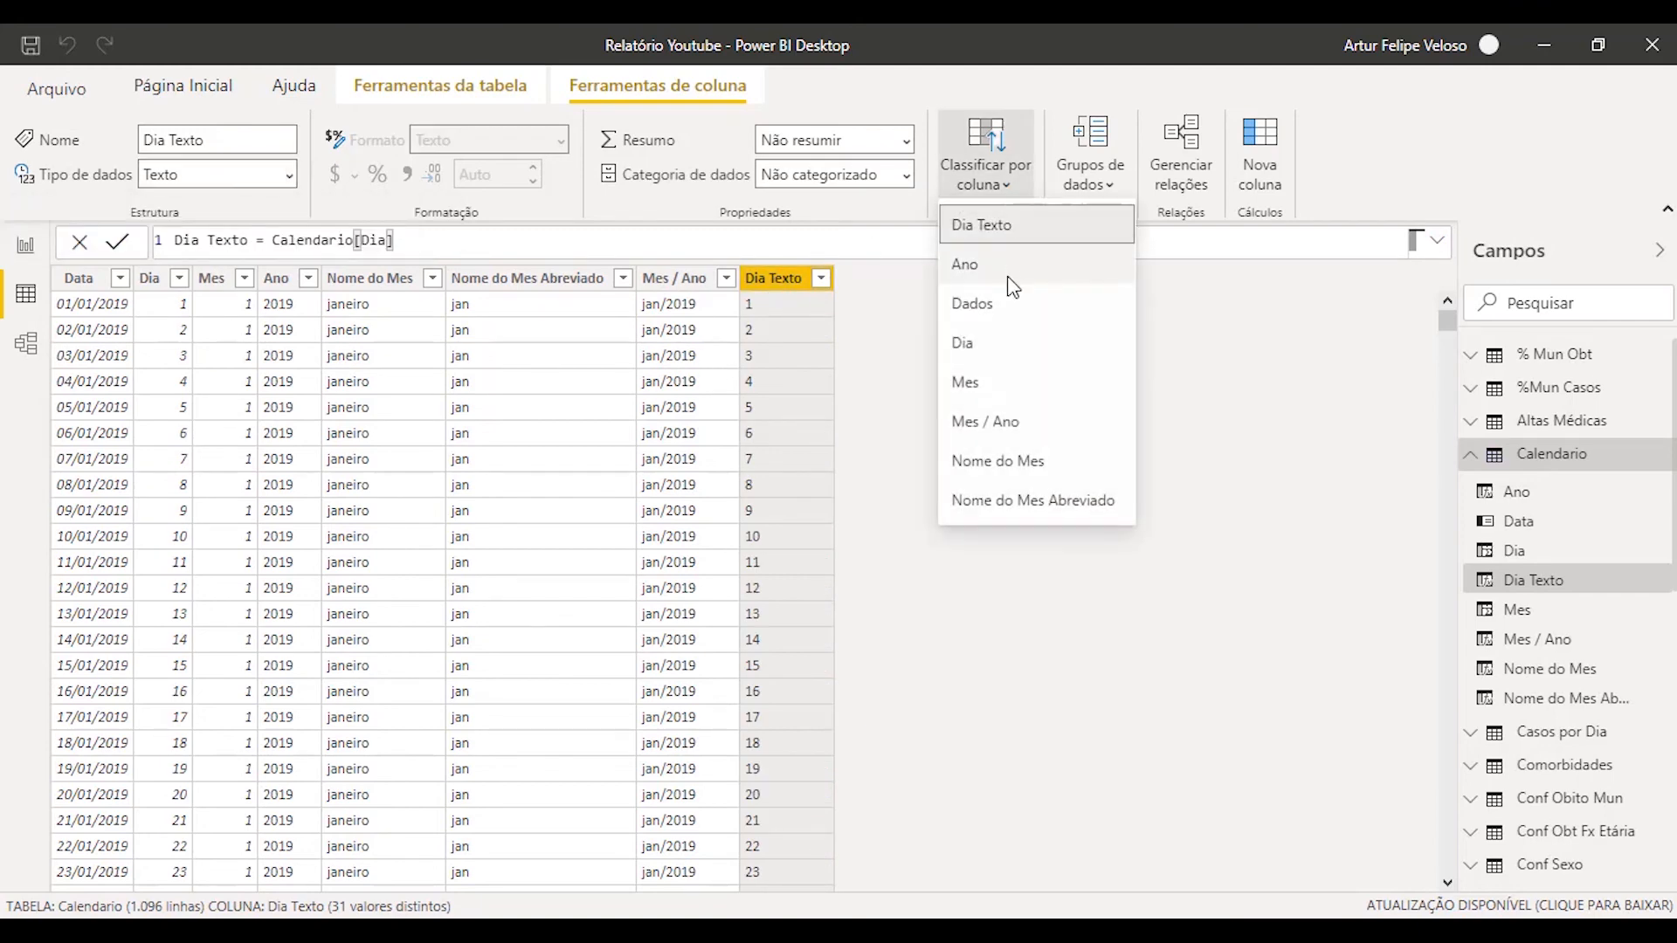
{"action": "left_click", "coordinate": [1011, 345]}
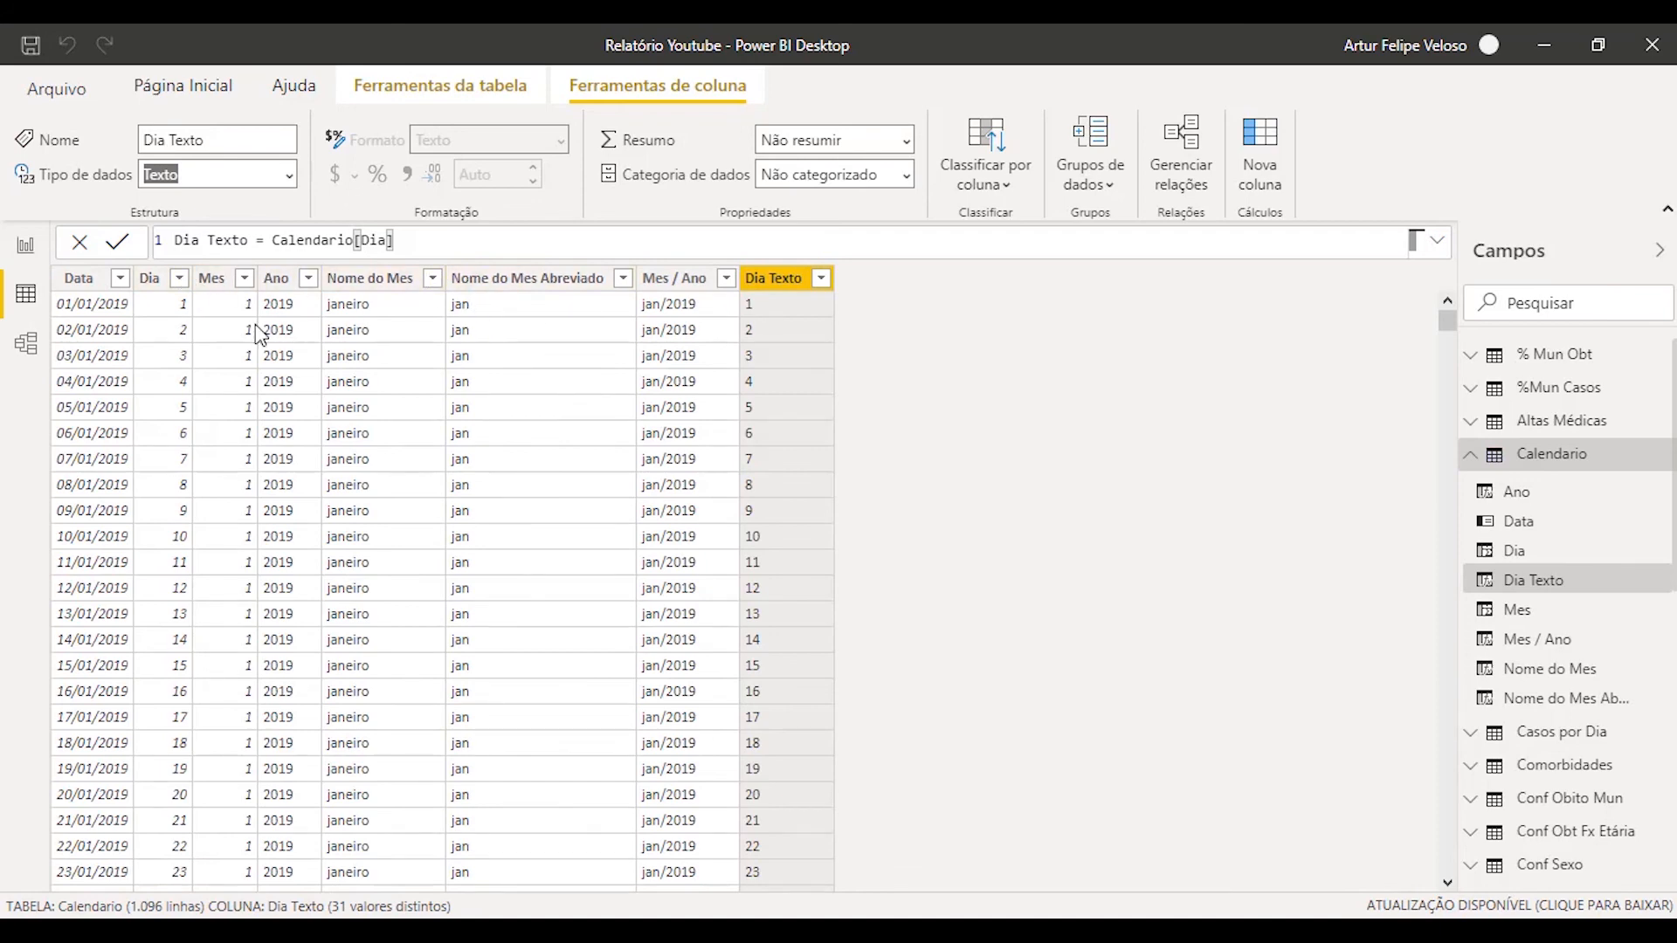
{"action": "left_click", "coordinate": [175, 320]}
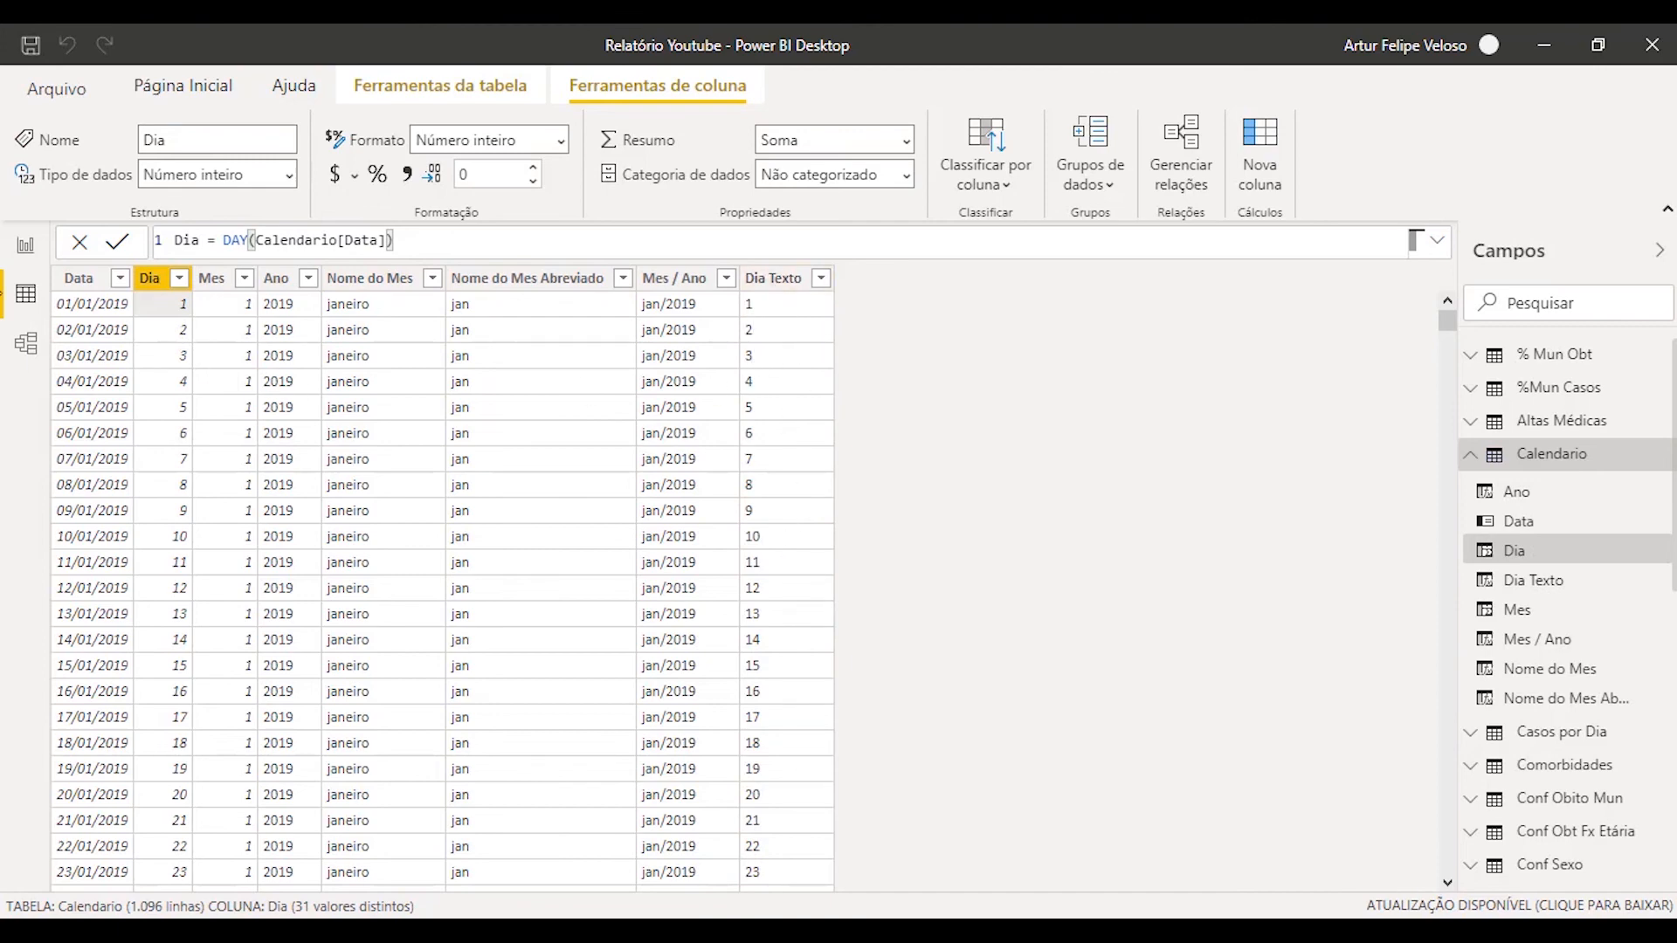
- In the report's table visual, replace Dia with Dia Texto and widen the field list so the full names are readable
{"action": "left_click", "coordinate": [26, 246]}
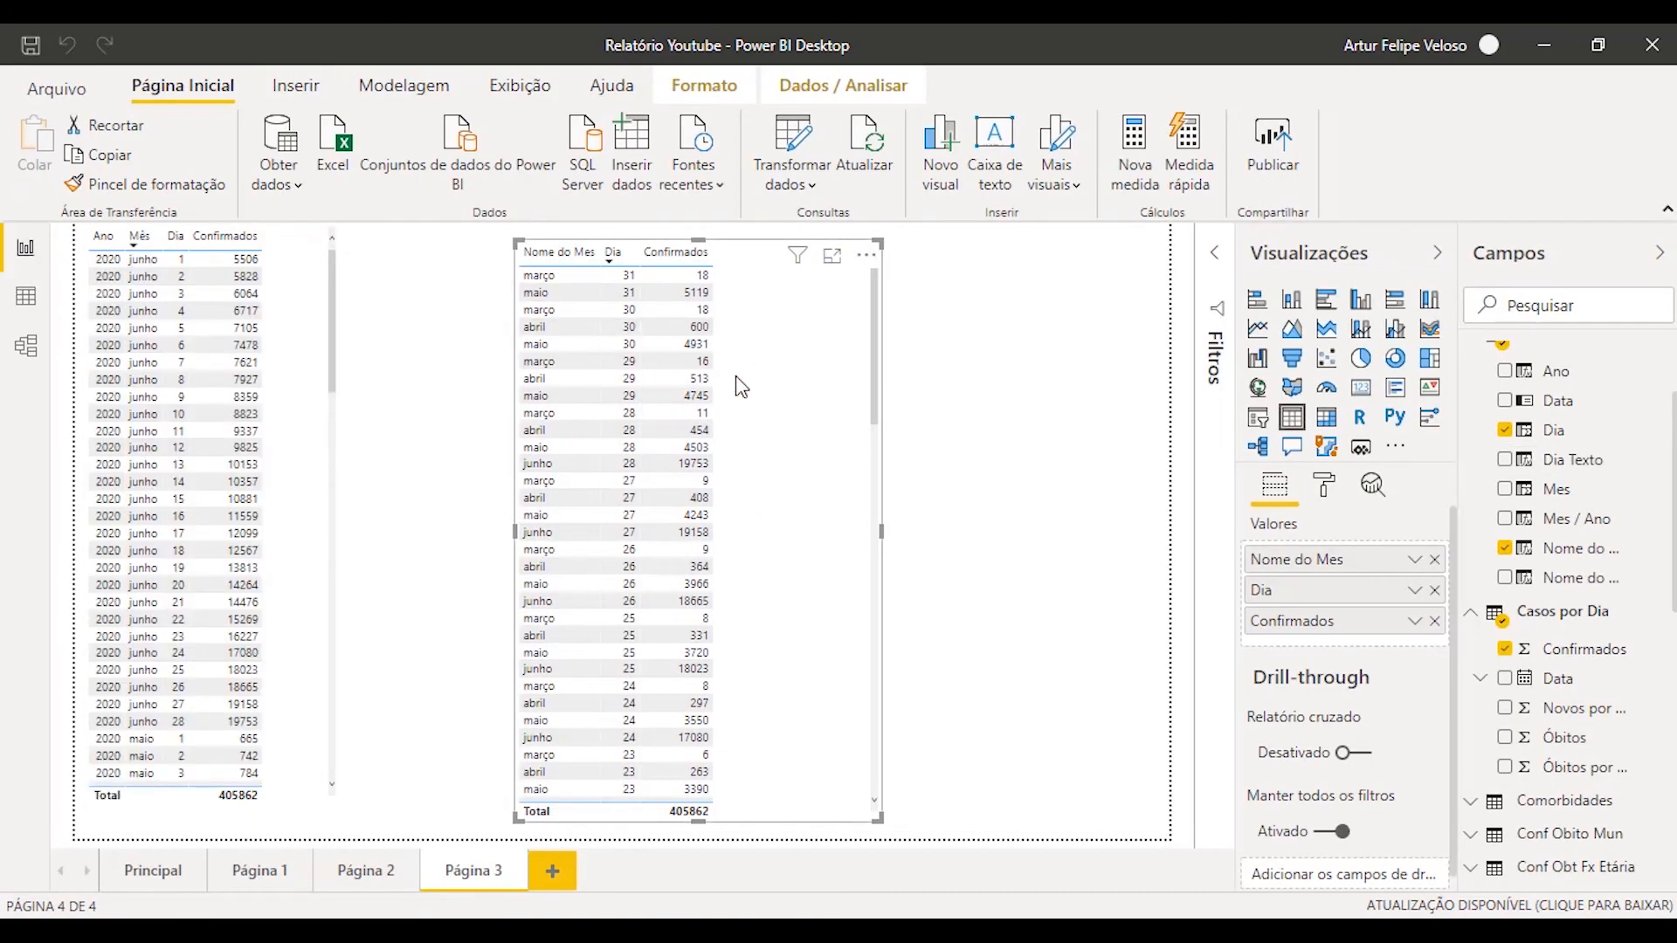
{"action": "left_click", "coordinate": [1504, 429]}
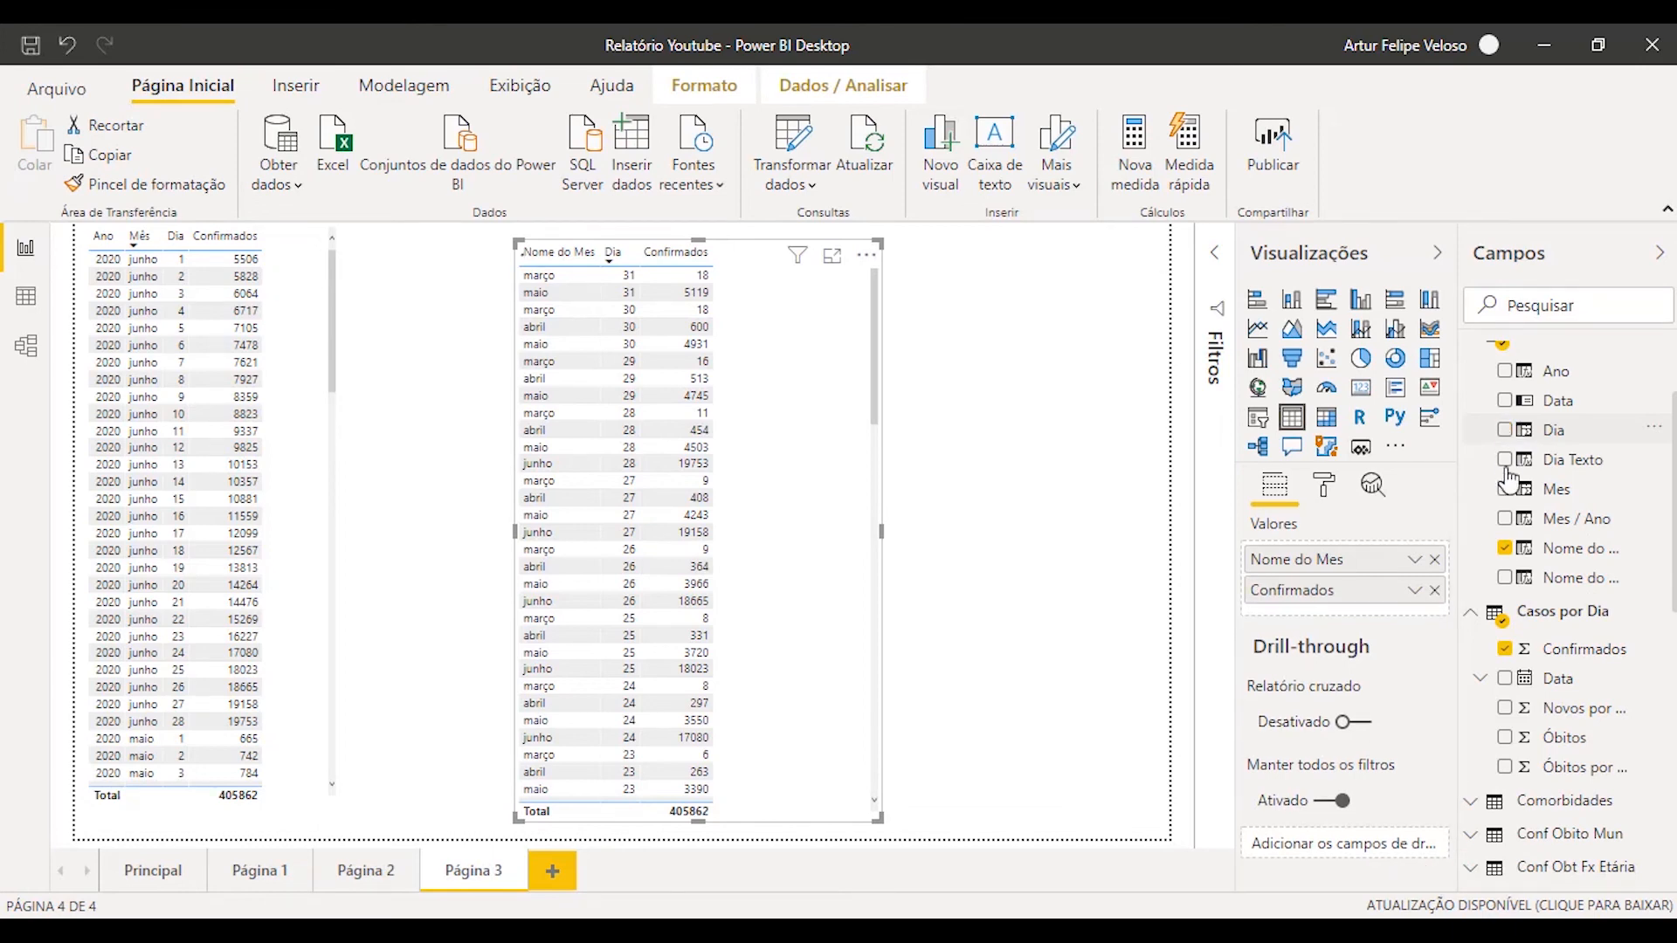
{"action": "left_click", "coordinate": [1505, 548]}
{"action": "left_click_drag", "start_coordinate": [1462, 540], "coordinate": [1413, 536]}
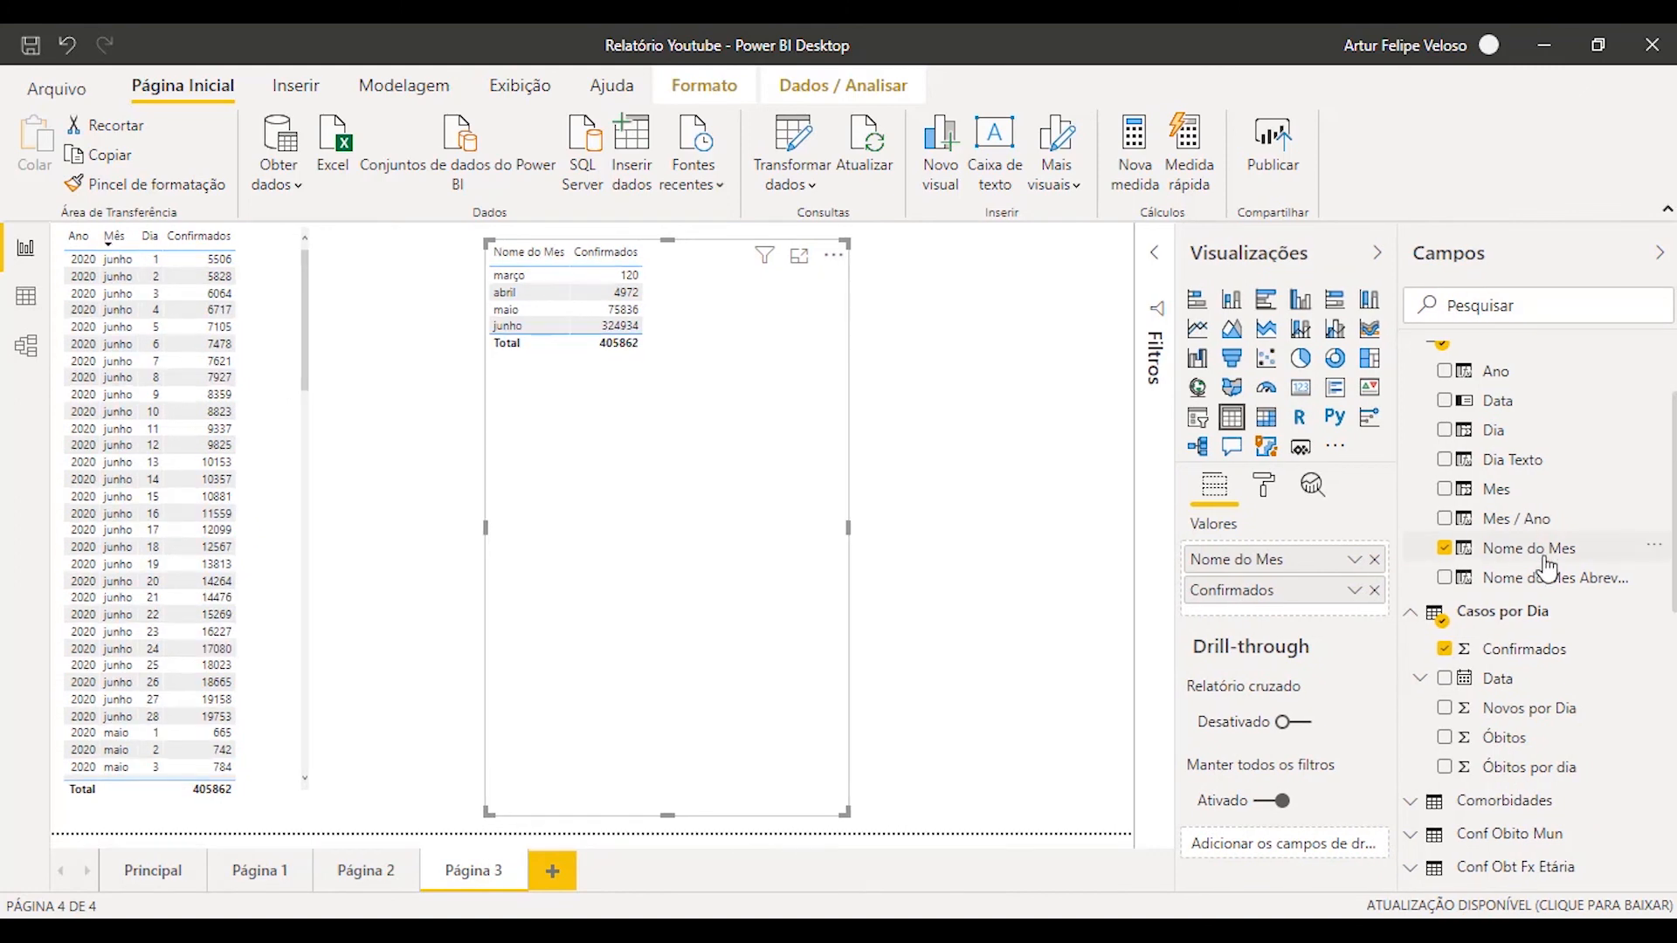
{"action": "left_click", "coordinate": [1446, 461]}
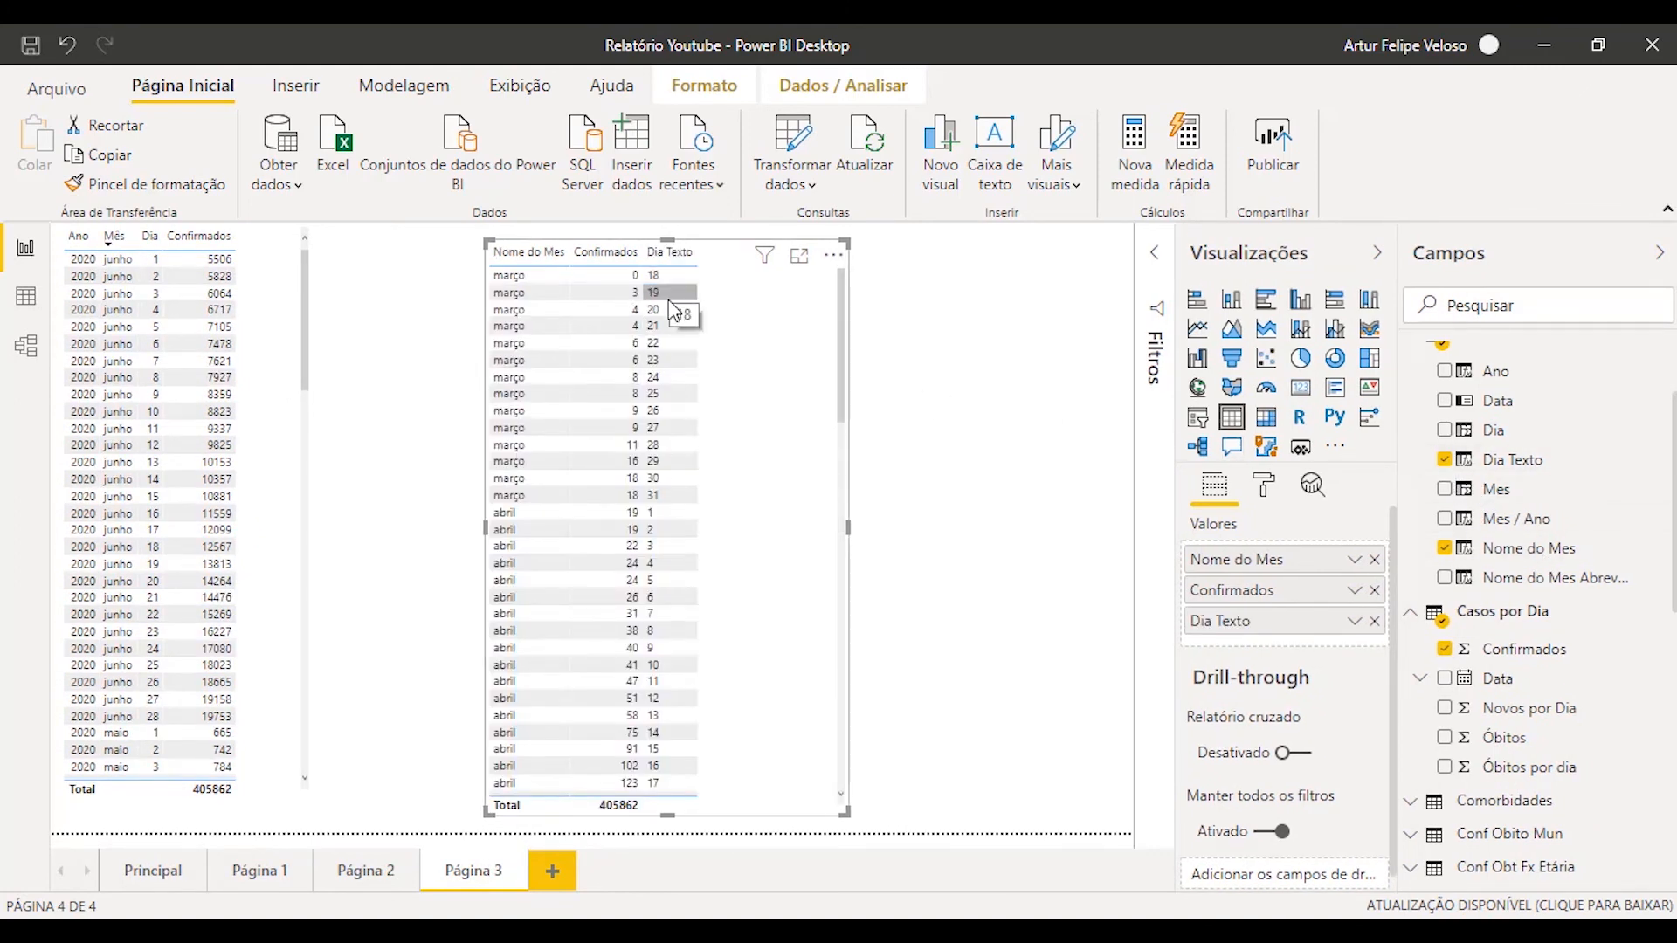
- Check the table visual's sorting options and place Dia Texto between Nome do Mes and Confirmados
{"action": "left_click", "coordinate": [834, 262]}
{"action": "mouse_move", "coordinate": [917, 480]}
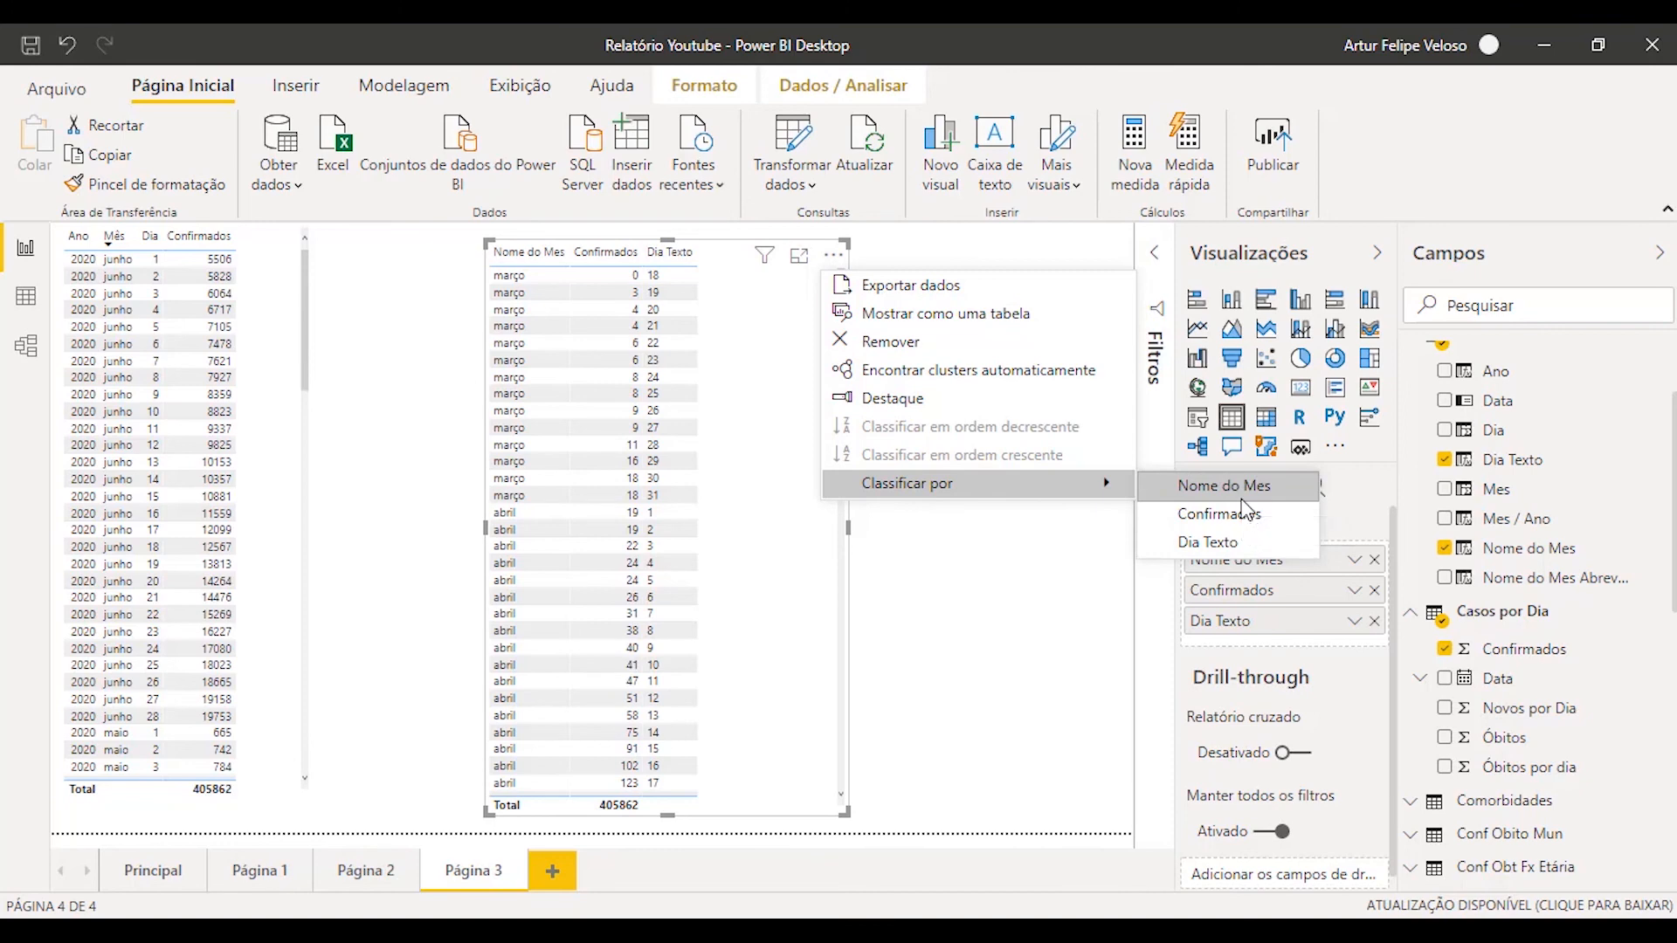
{"action": "left_click", "coordinate": [762, 559]}
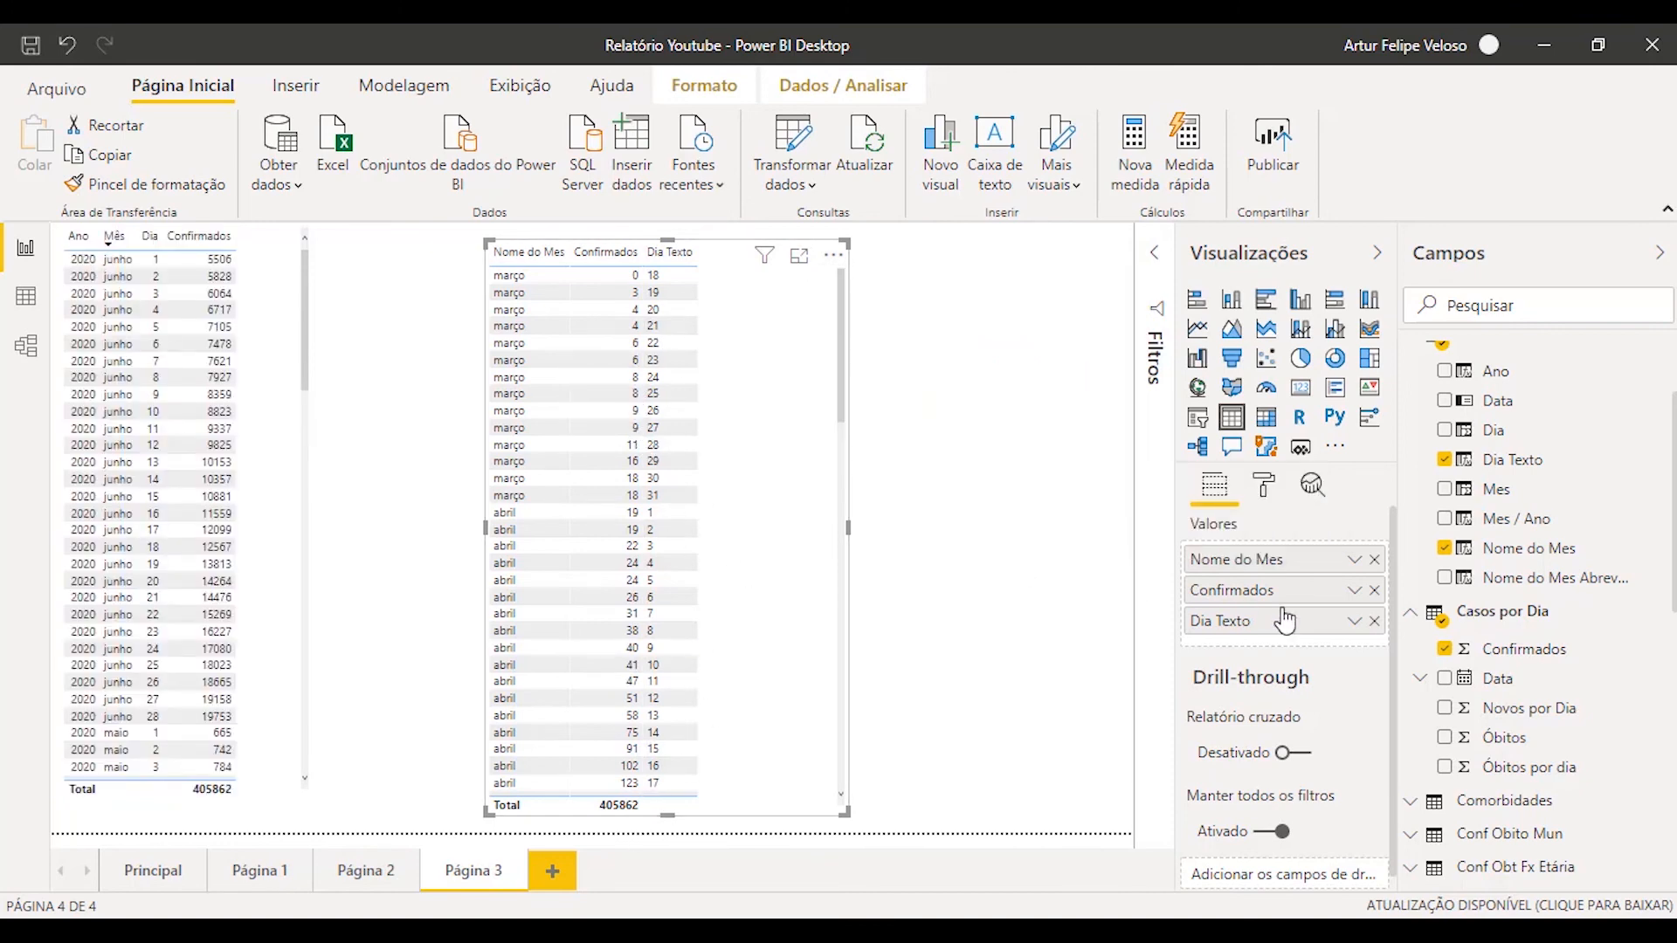
{"action": "left_click_drag", "start_coordinate": [1250, 622], "coordinate": [1248, 577]}
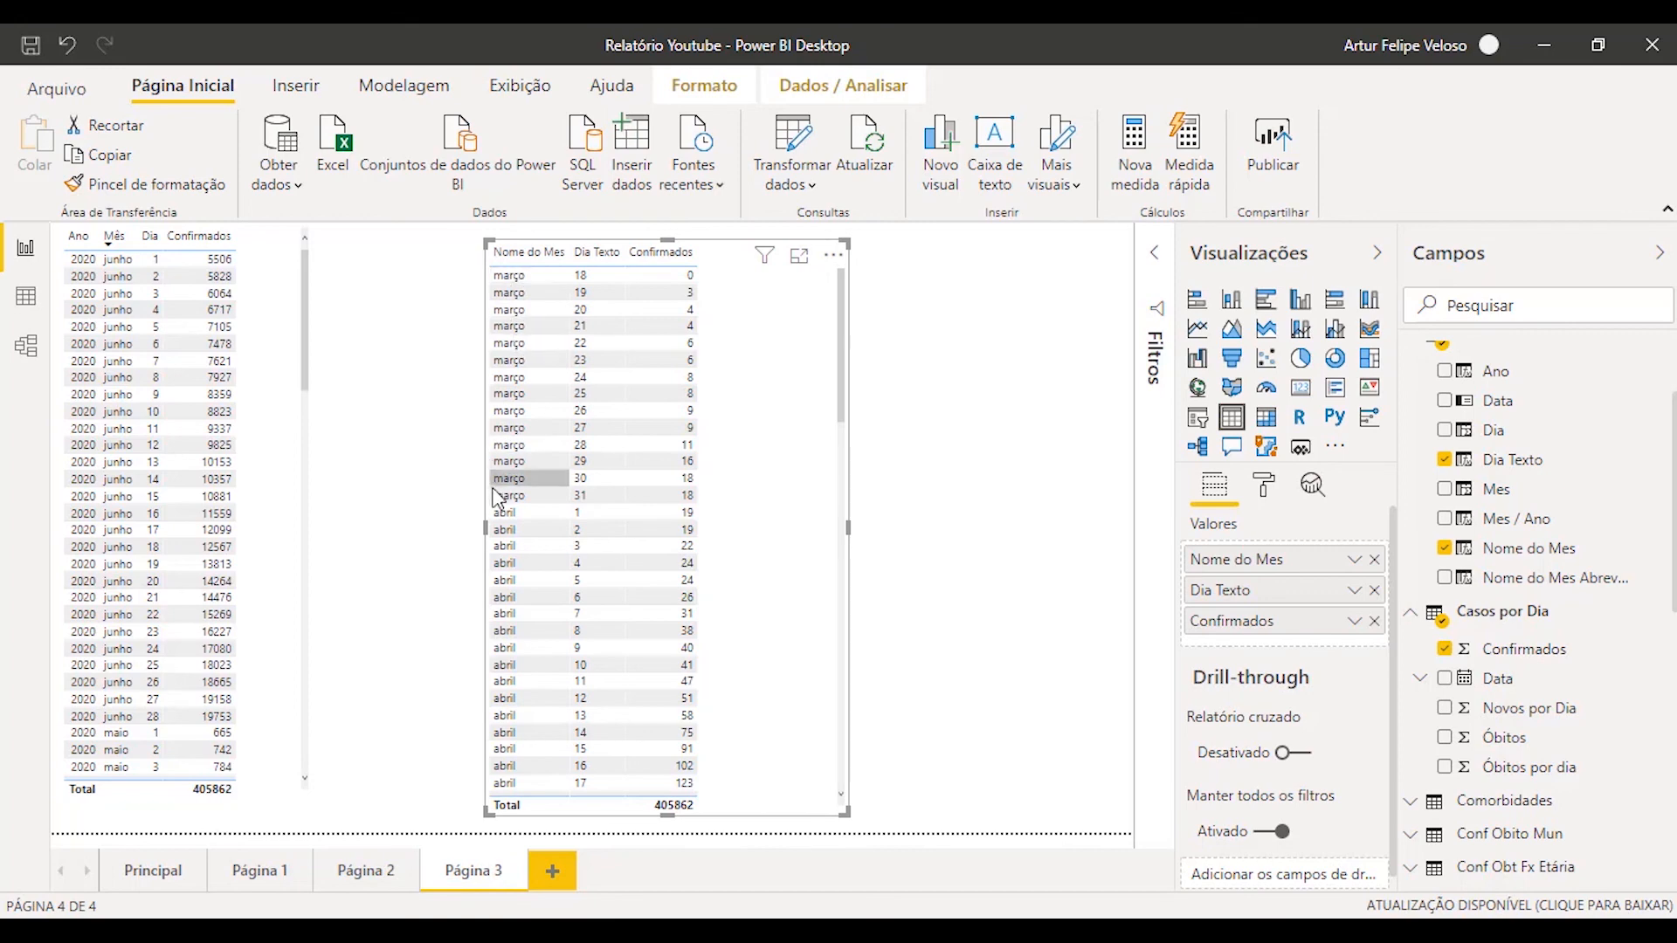
- Examine the table visual's rows from March to June to check the order of months and days
{"action": "scroll", "coordinate": [520, 572], "scroll_direction": "down", "scroll_amount": 3}
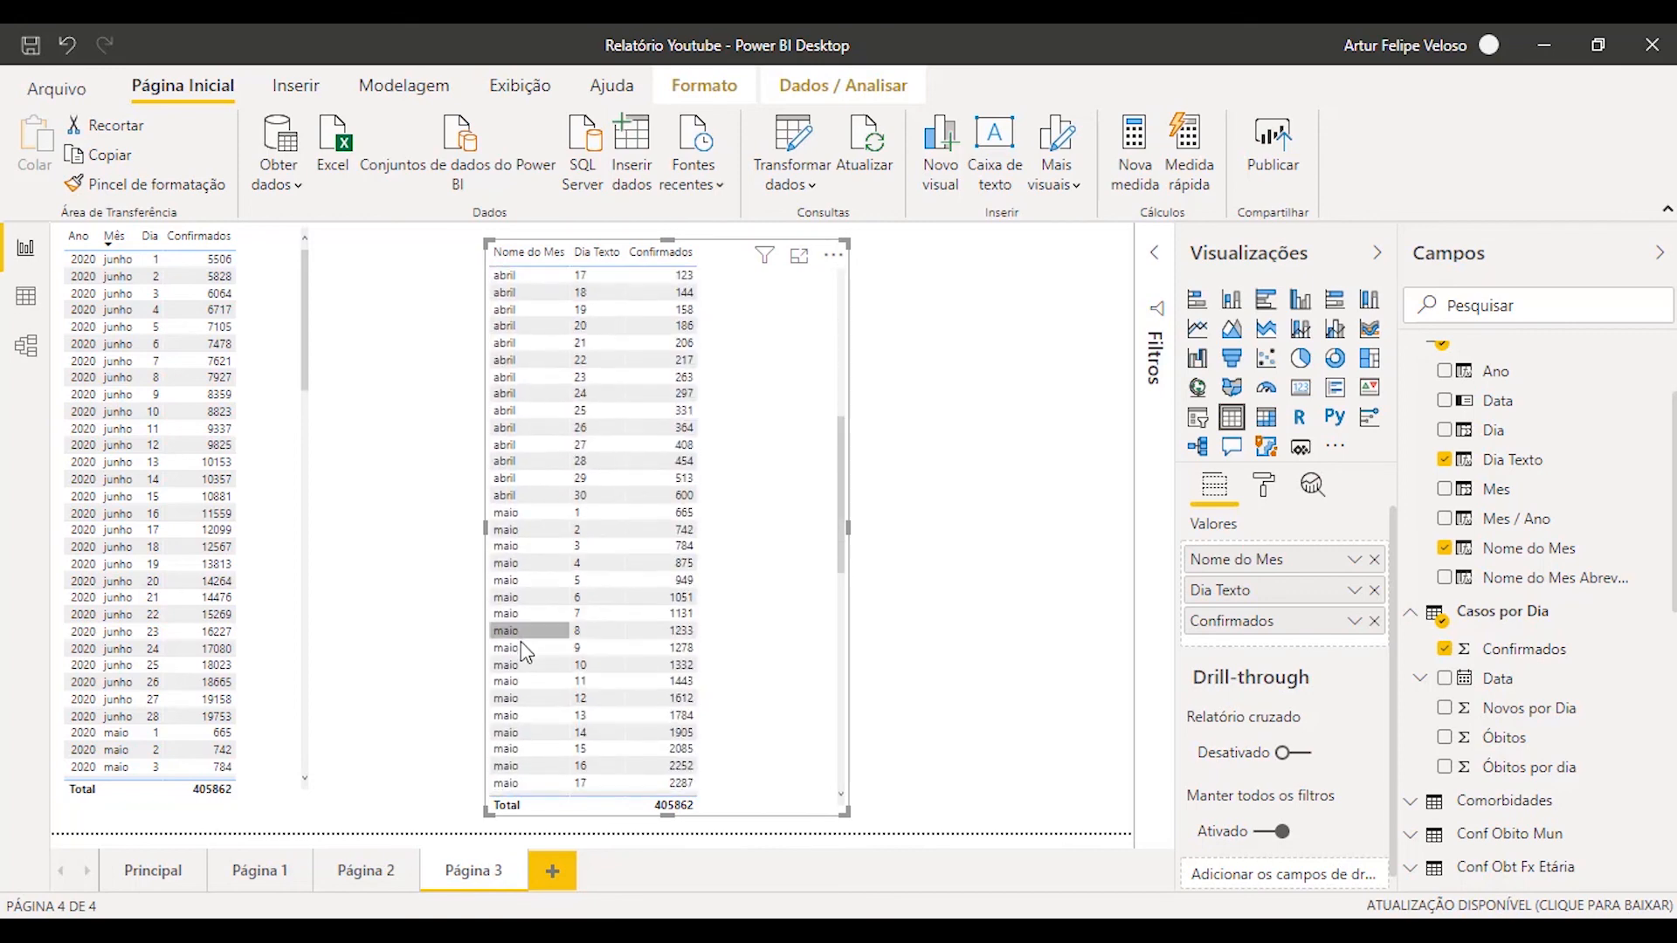
{"action": "scroll", "coordinate": [538, 633], "scroll_direction": "up", "scroll_amount": 3}
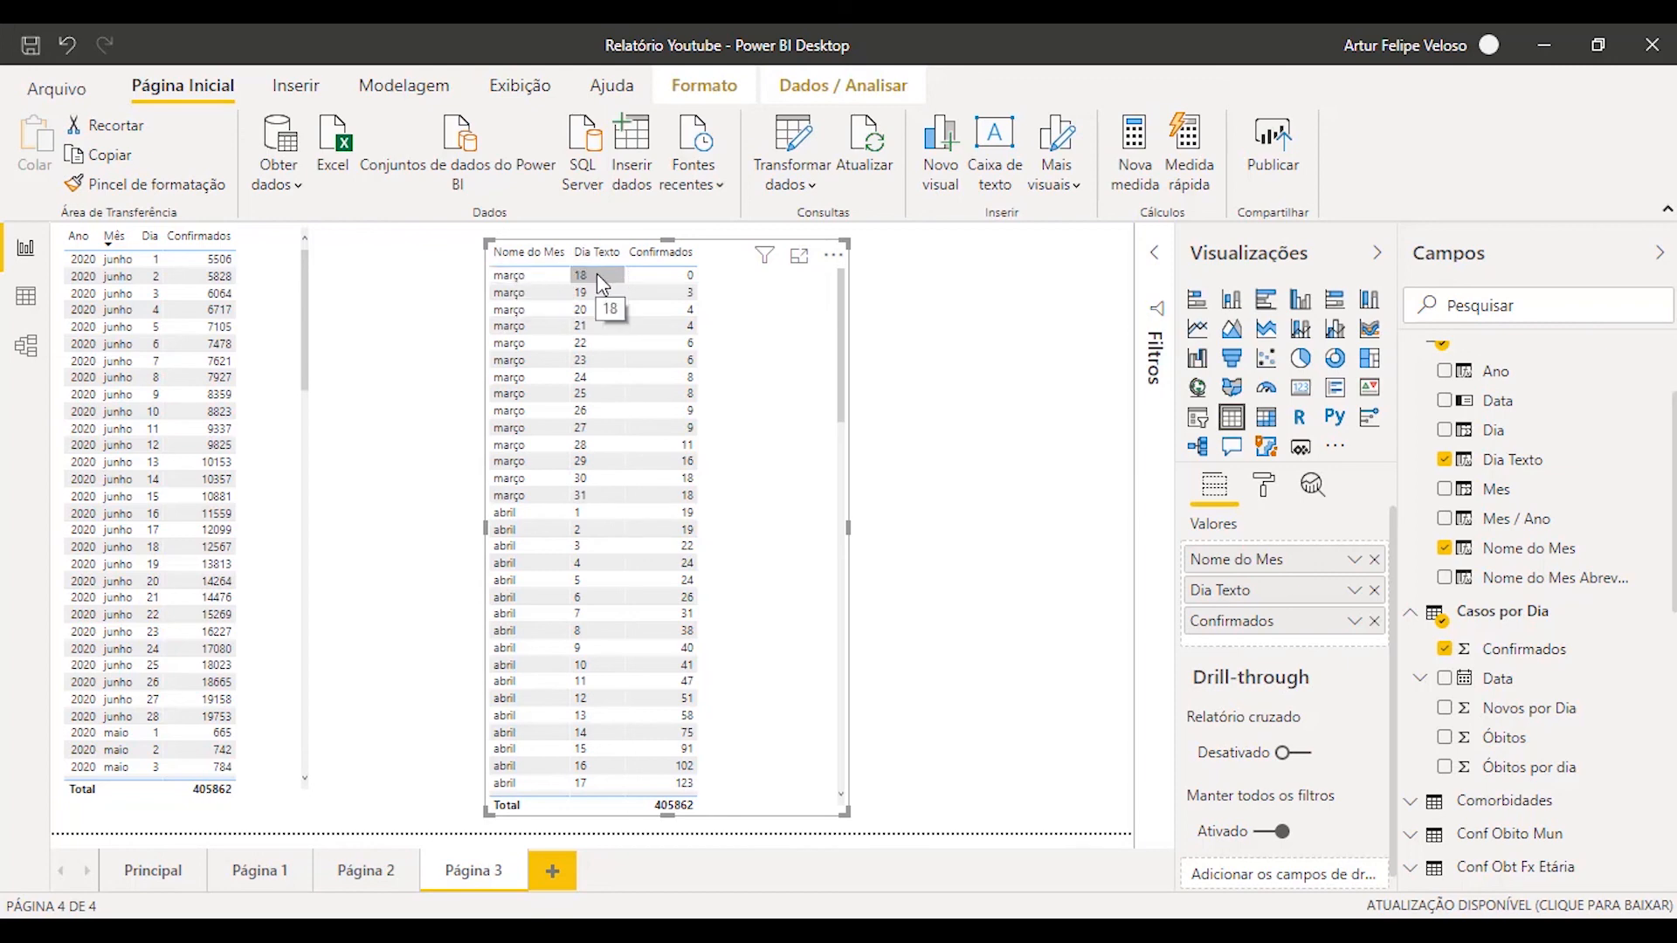
{"action": "scroll", "coordinate": [510, 418], "scroll_direction": "down", "scroll_amount": 2}
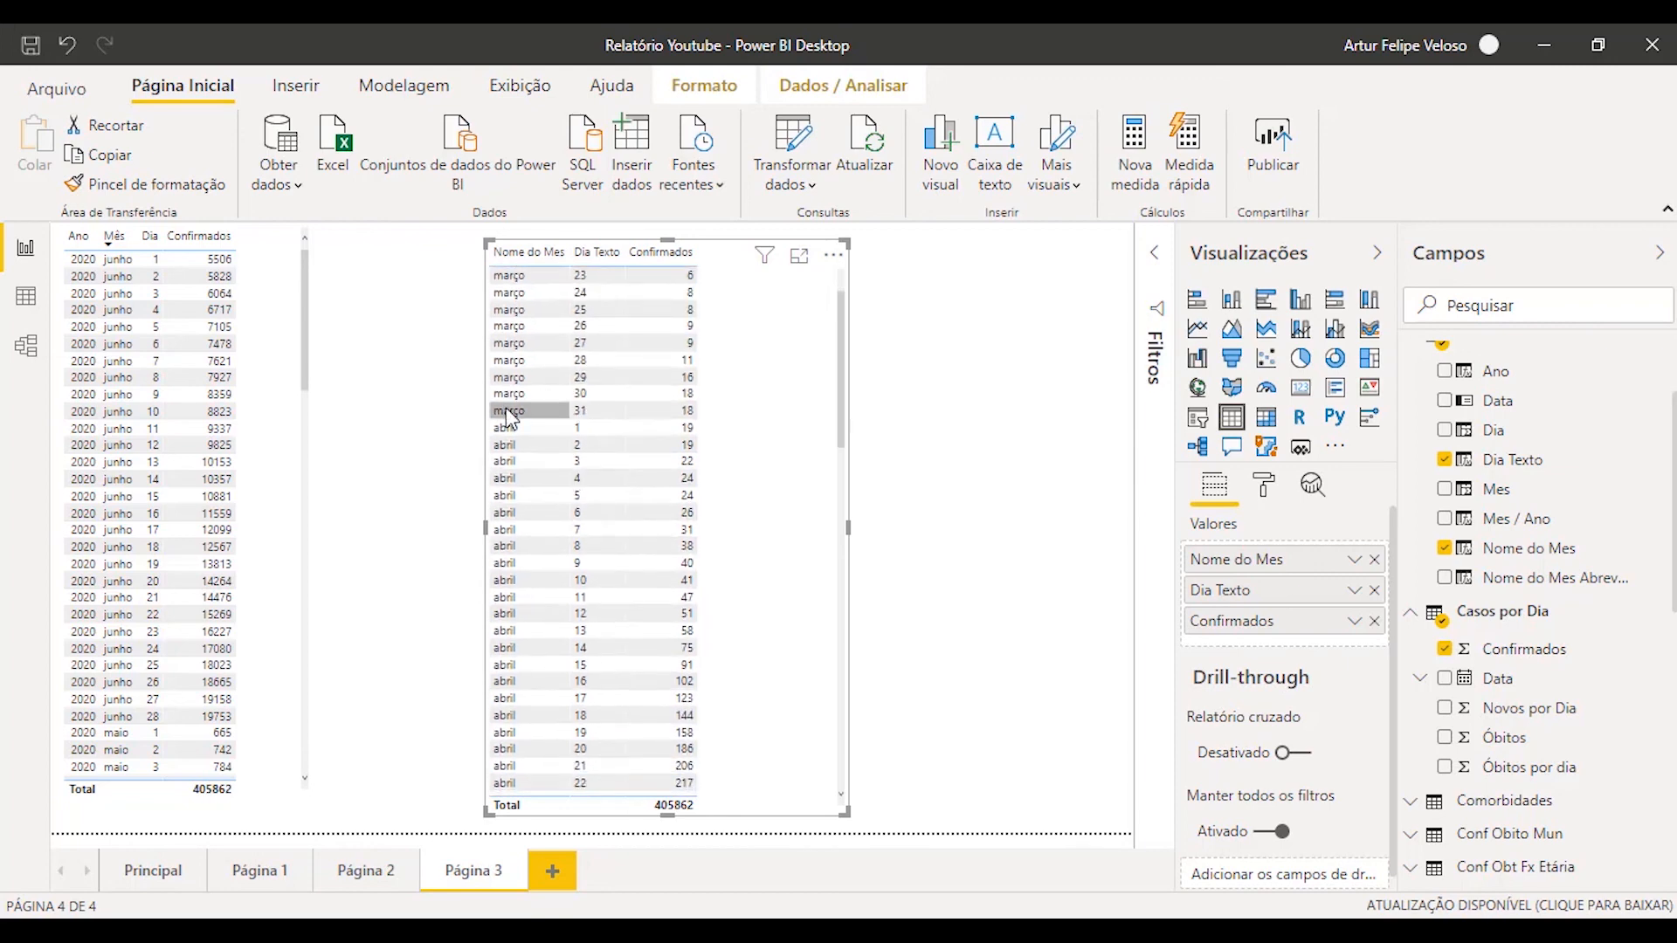
{"action": "scroll", "coordinate": [510, 418], "scroll_direction": "down", "scroll_amount": 3}
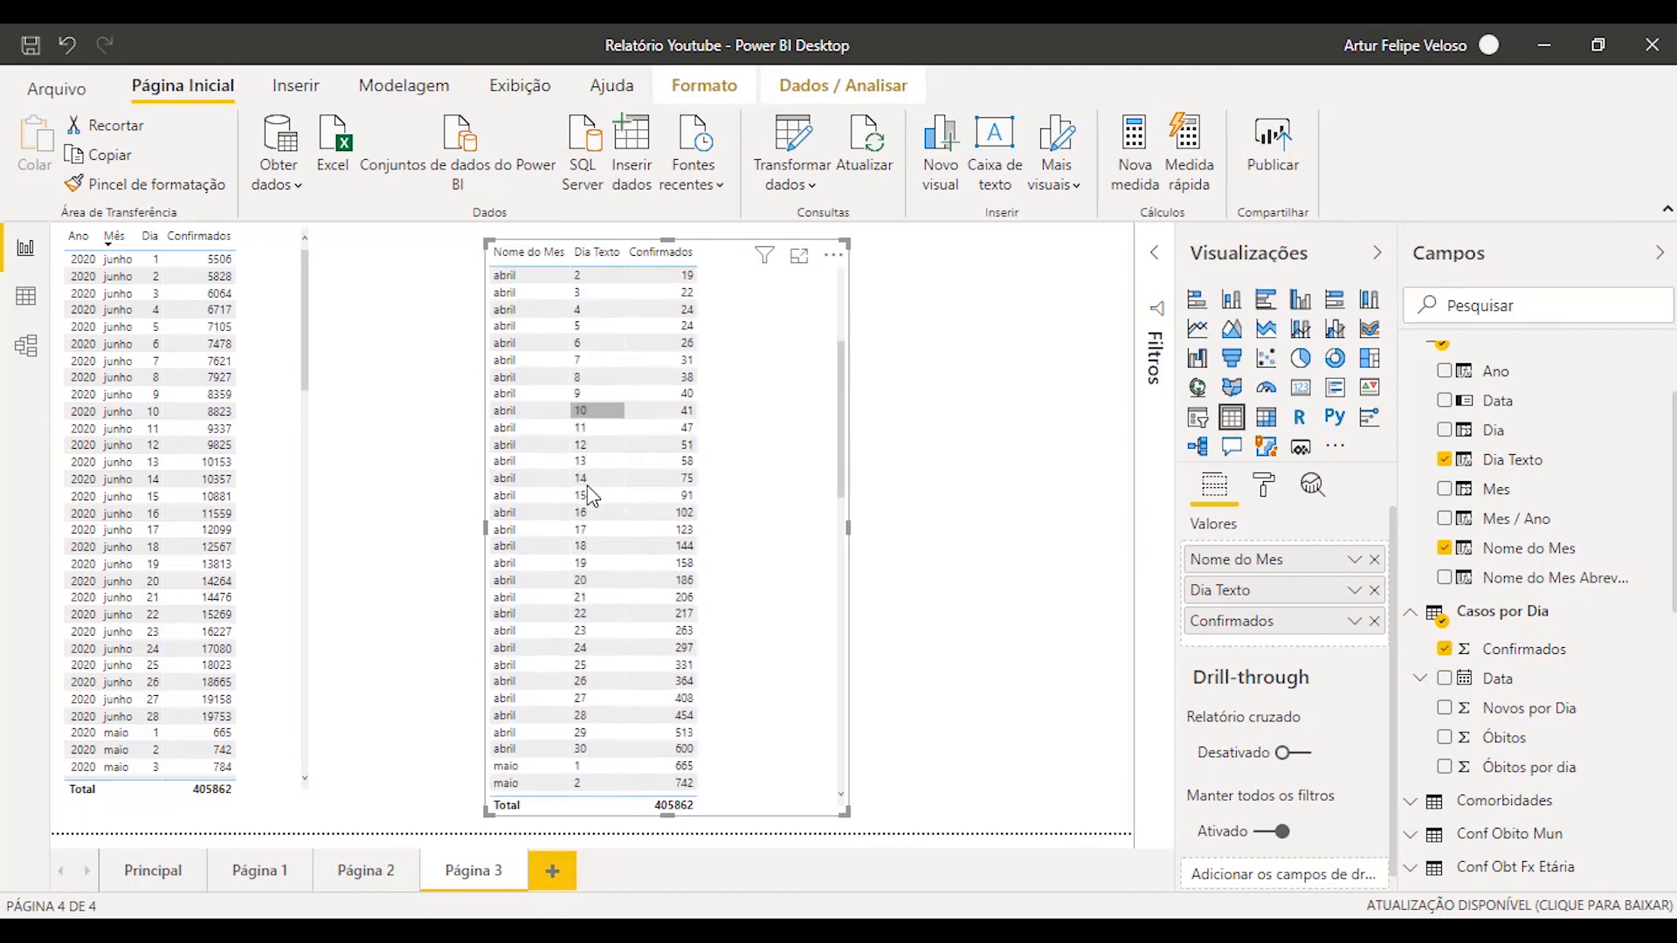
{"action": "scroll", "coordinate": [591, 495], "scroll_direction": "down", "scroll_amount": 12}
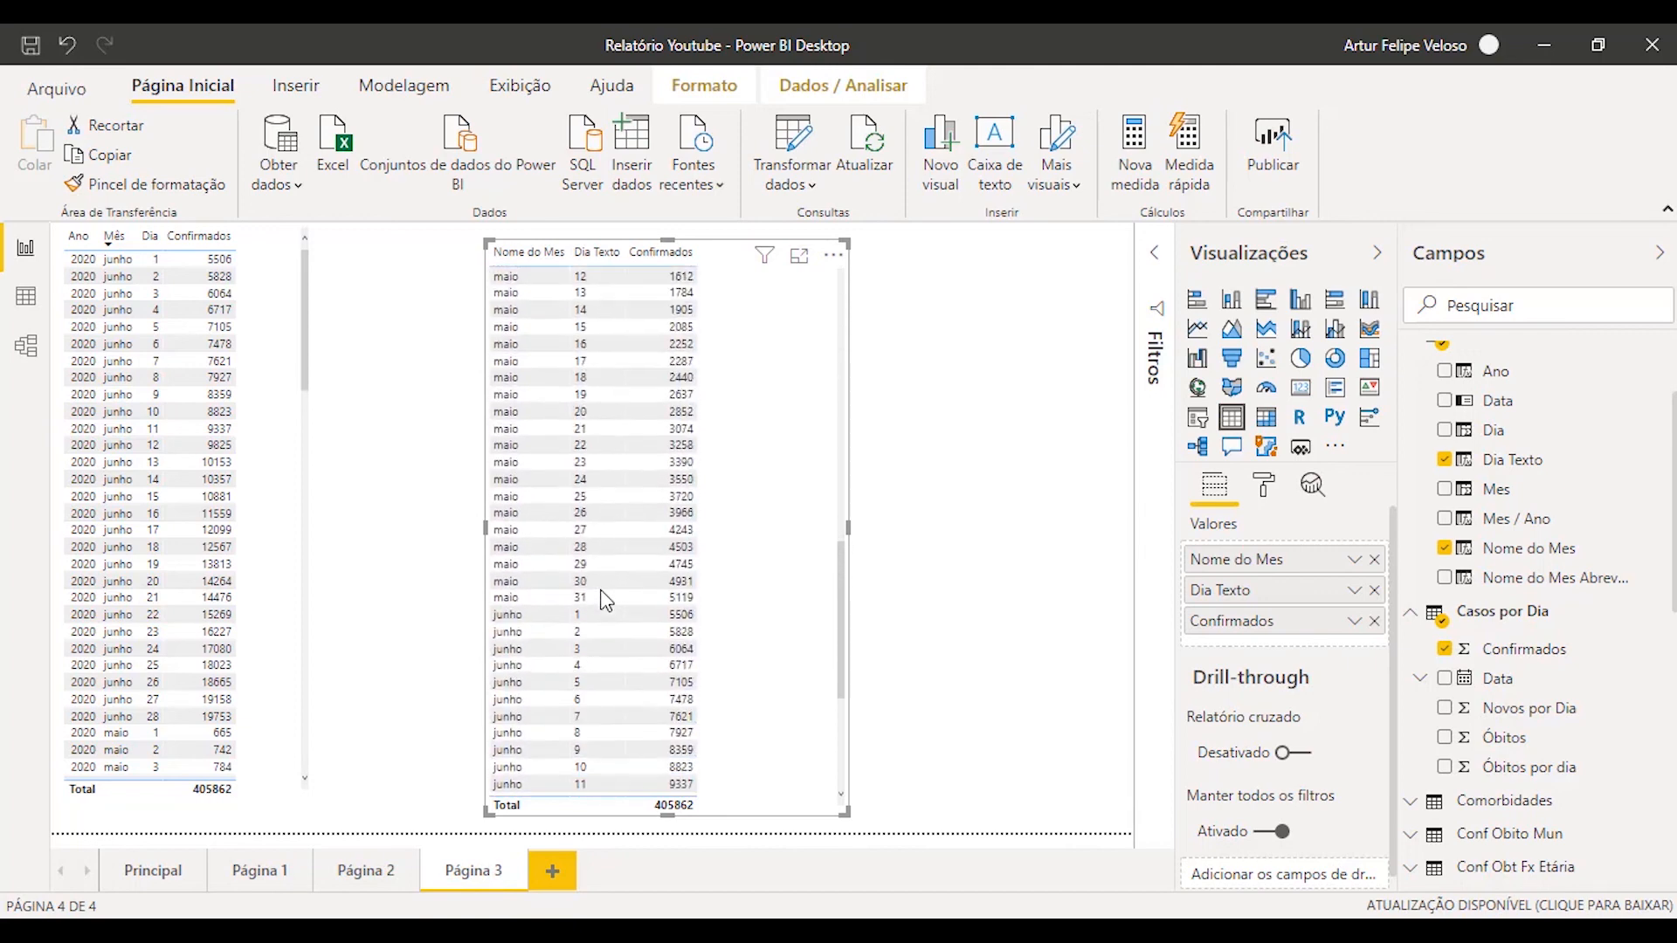
{"action": "scroll", "coordinate": [606, 601], "scroll_direction": "down", "scroll_amount": 5}
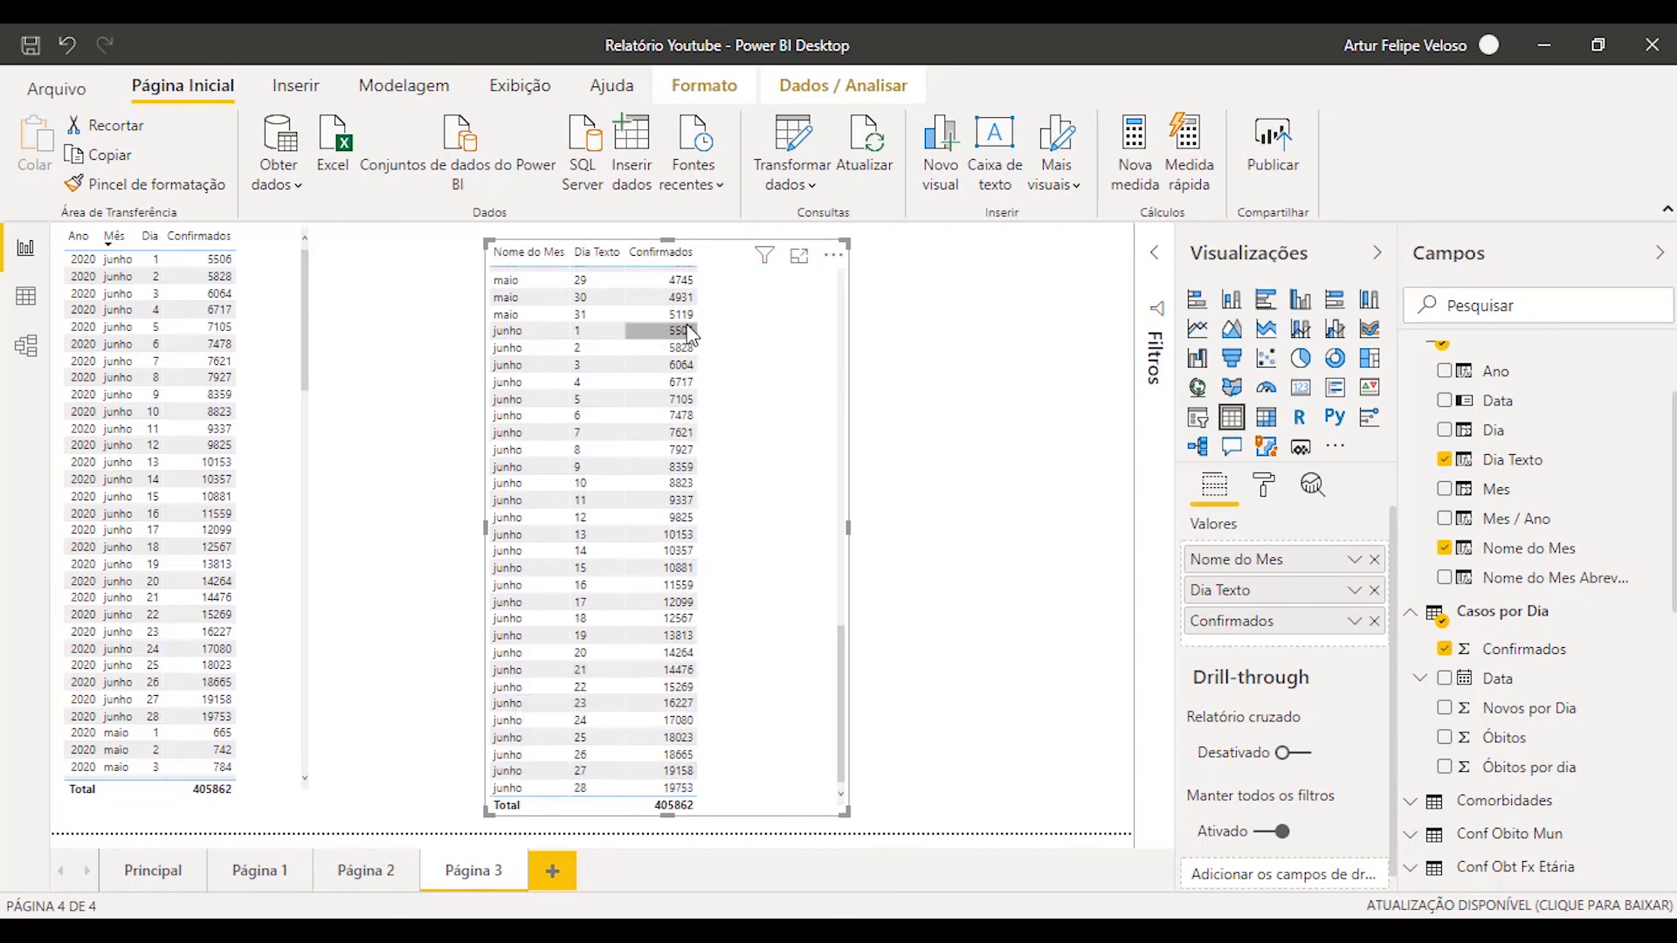
{"action": "scroll", "coordinate": [690, 349], "scroll_direction": "up", "scroll_amount": 15}
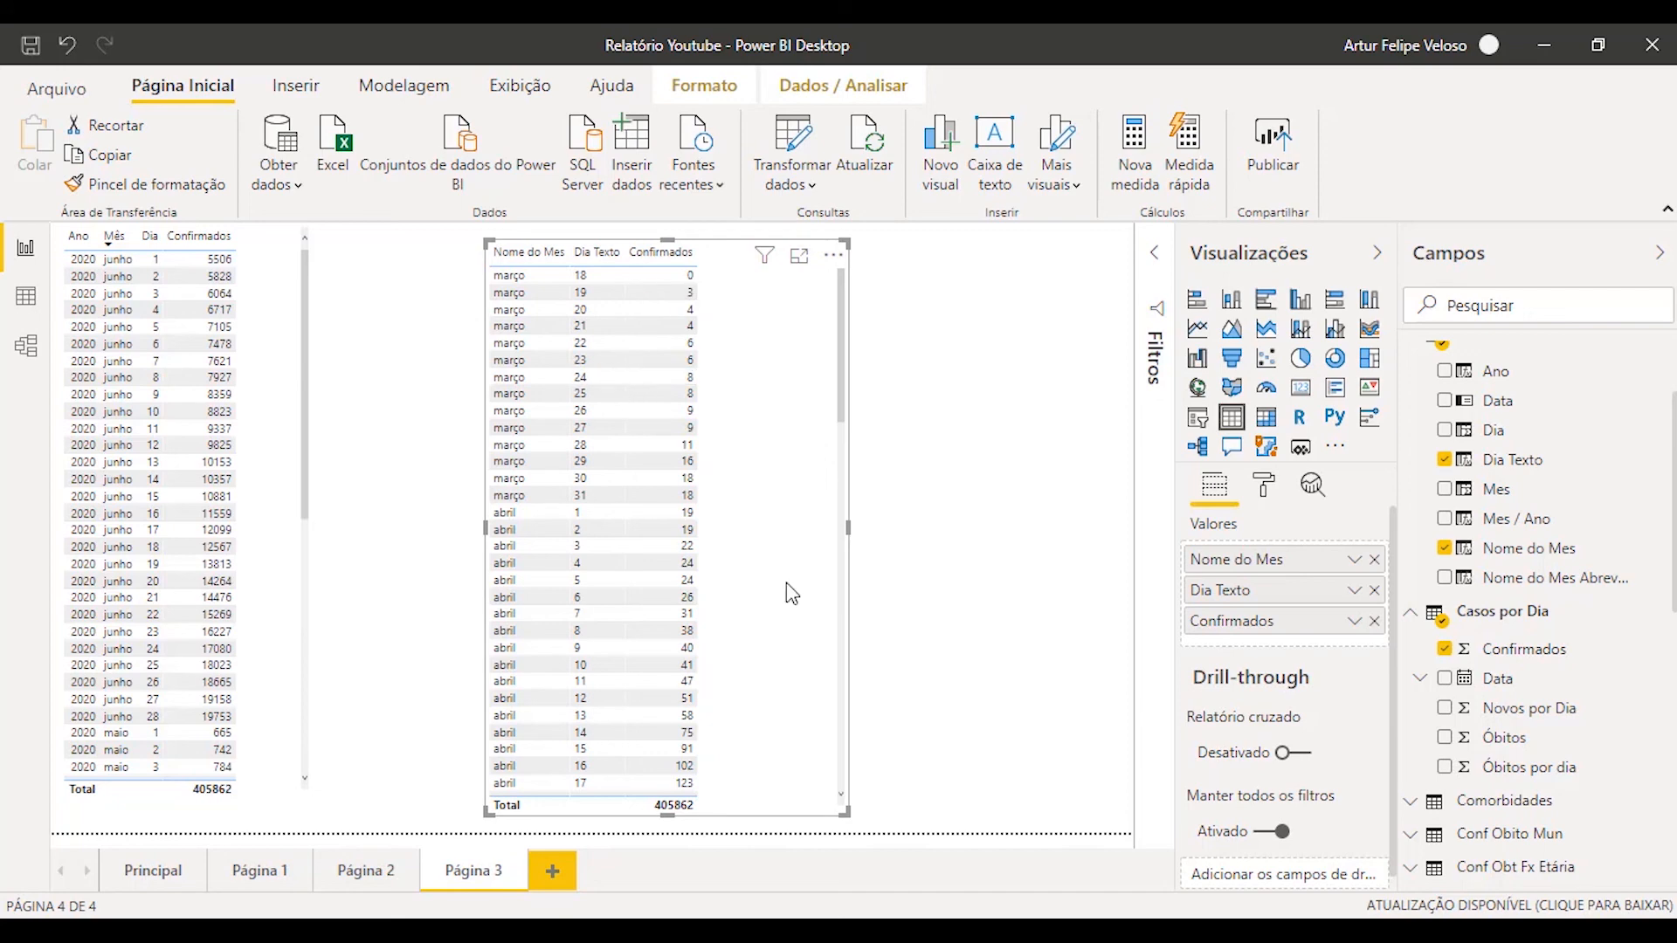
- Replace Nome do Mes with Mes / Ano in the table visual and place it before Dia Texto
{"action": "left_click", "coordinate": [1446, 551]}
{"action": "left_click", "coordinate": [1445, 521]}
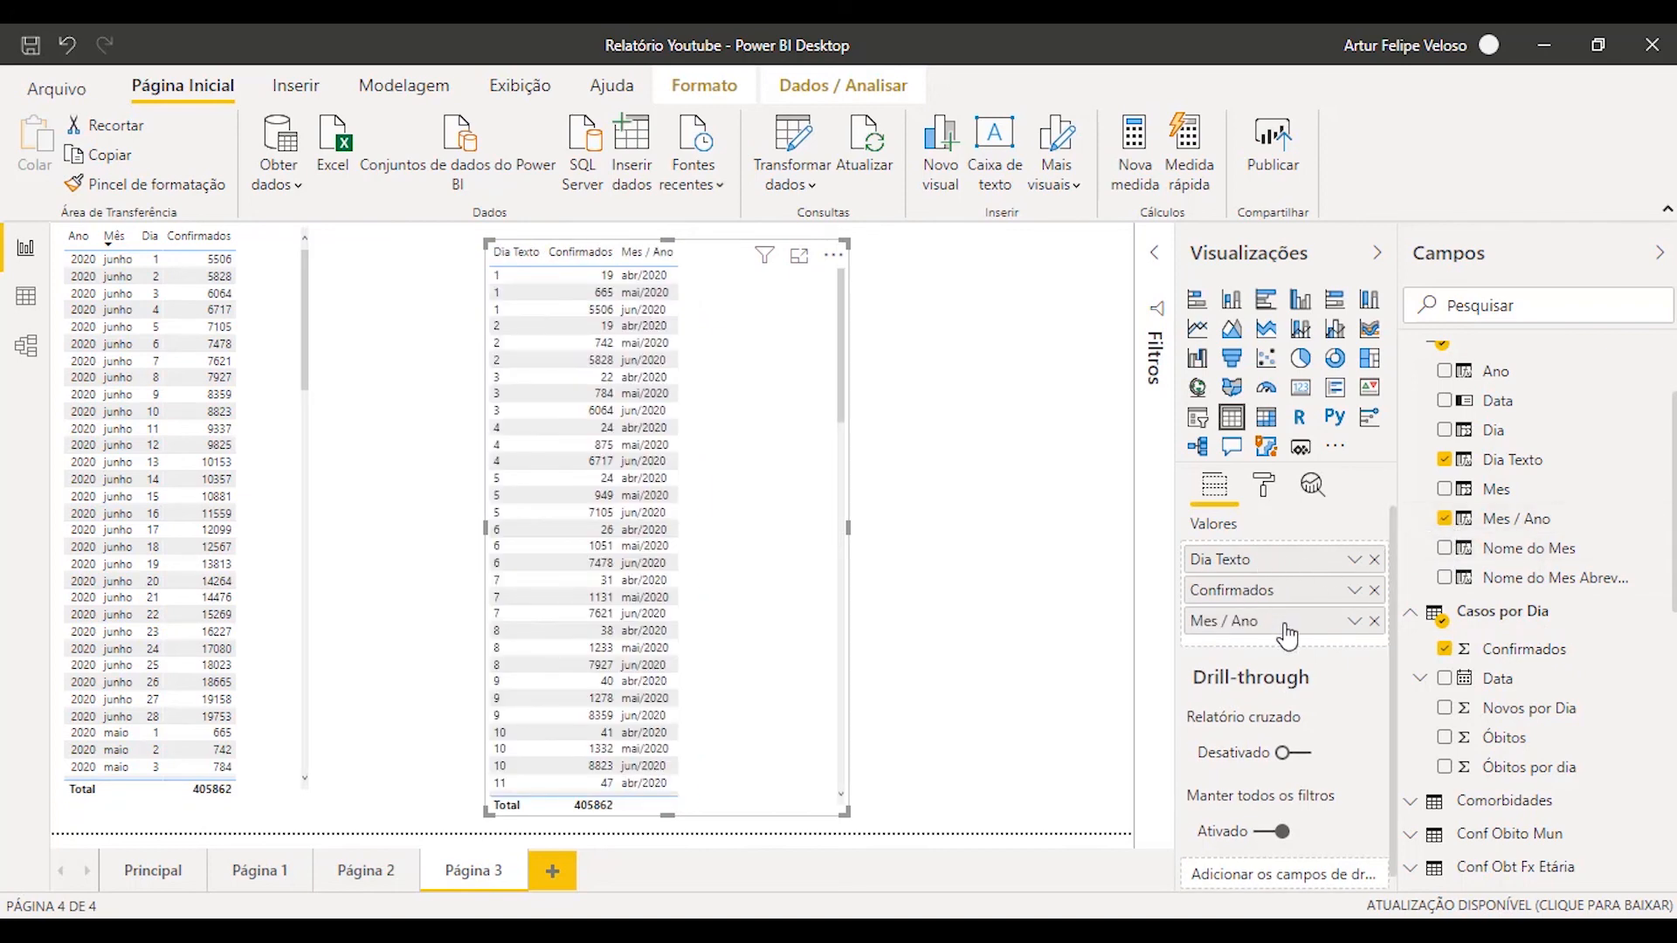
{"action": "left_click_drag", "start_coordinate": [1269, 627], "coordinate": [1261, 558]}
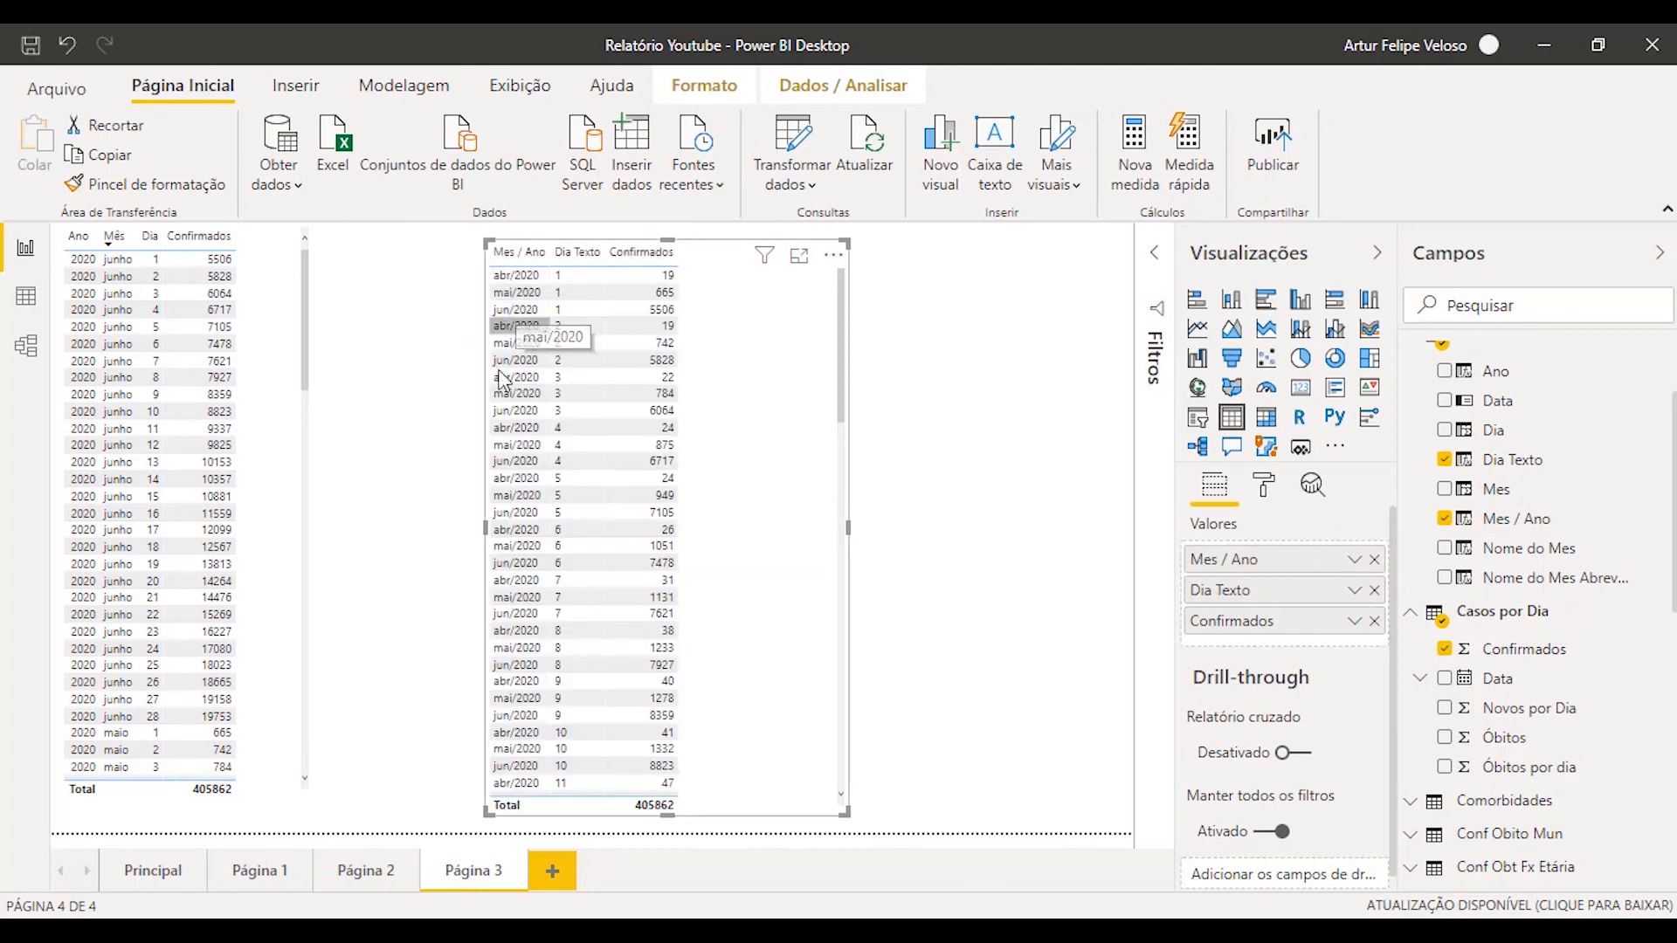
- Sort the table visual by Mes / Ano in ascending order
{"action": "left_click", "coordinate": [833, 255]}
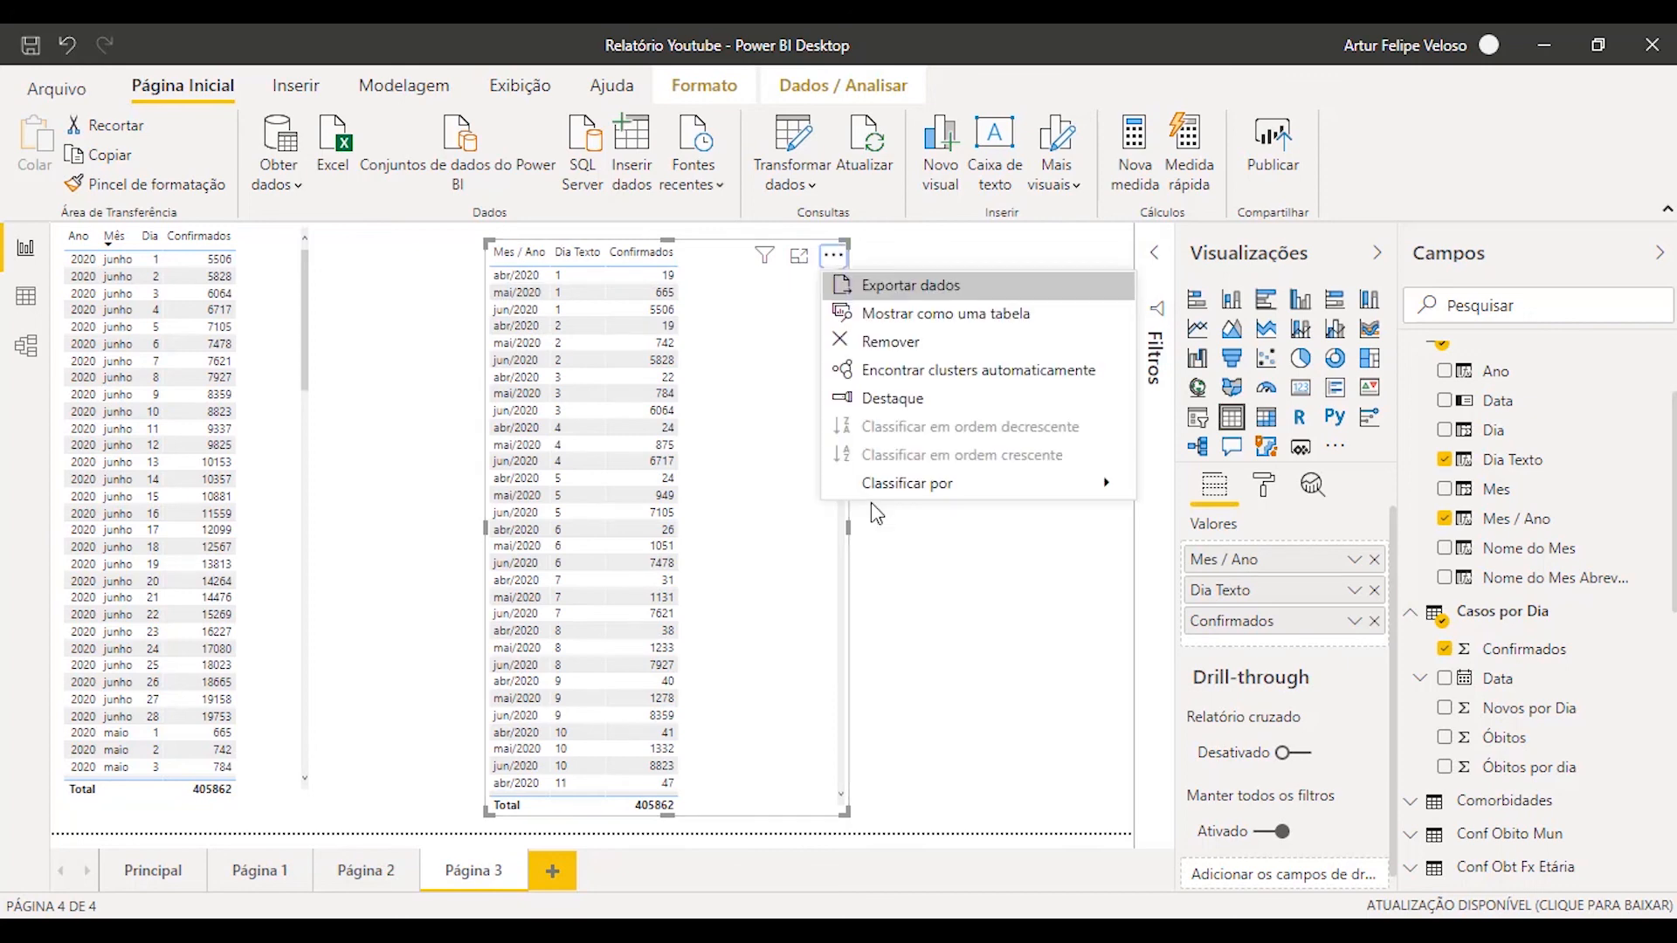
{"action": "mouse_move", "coordinate": [990, 479]}
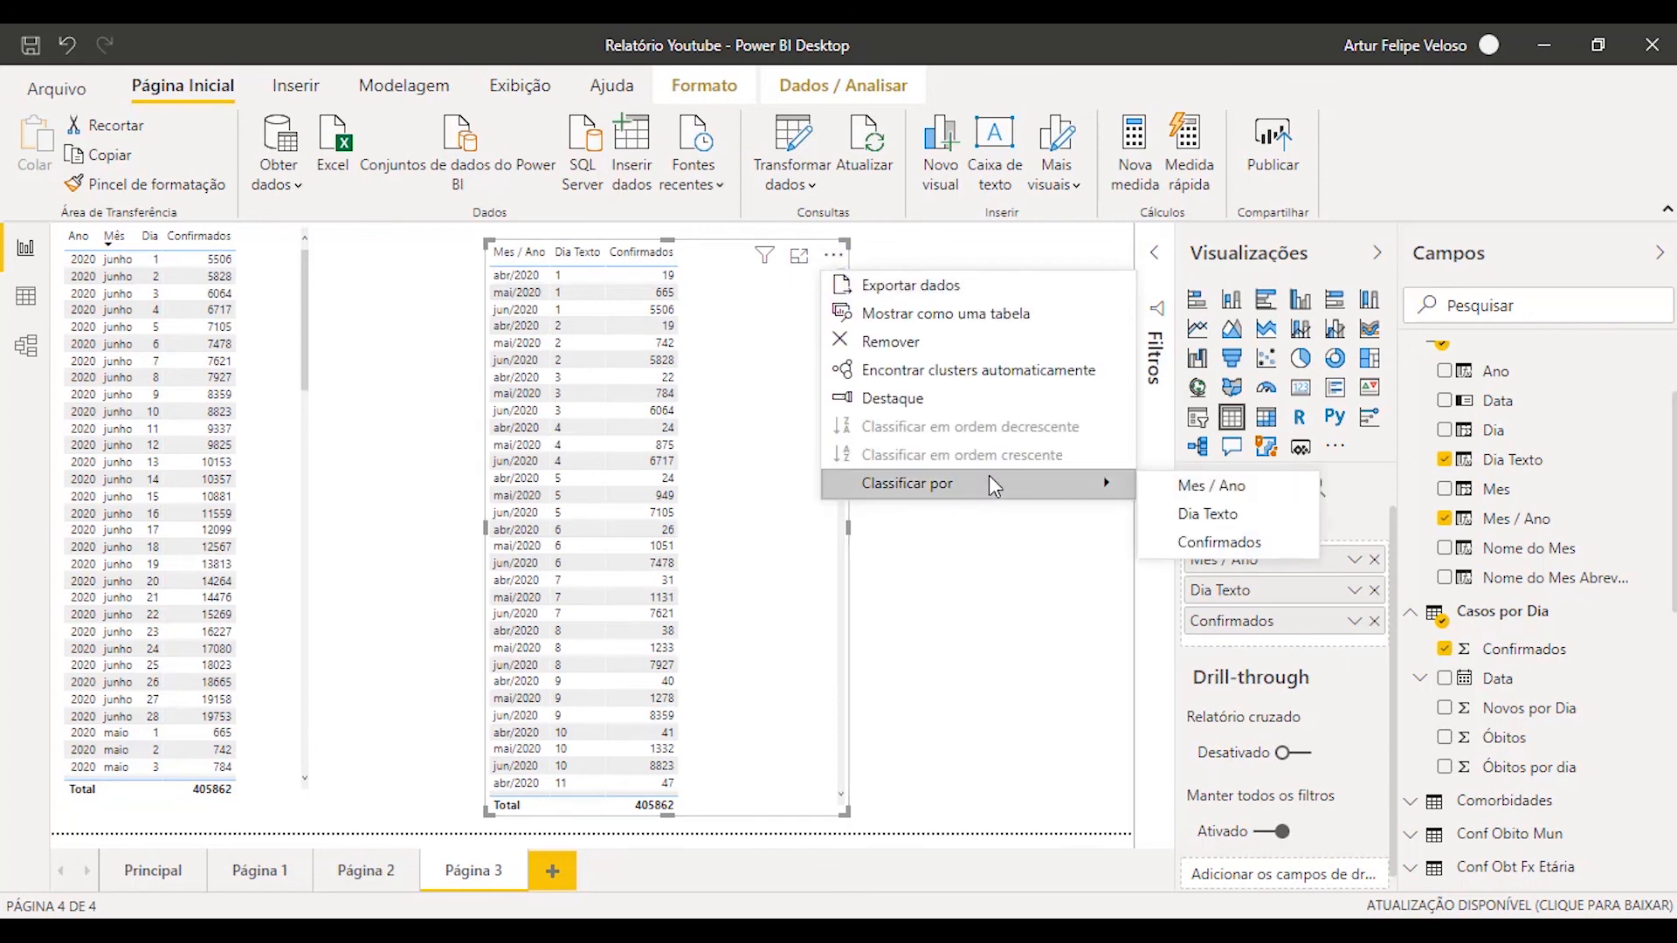
{"action": "left_click", "coordinate": [1214, 486]}
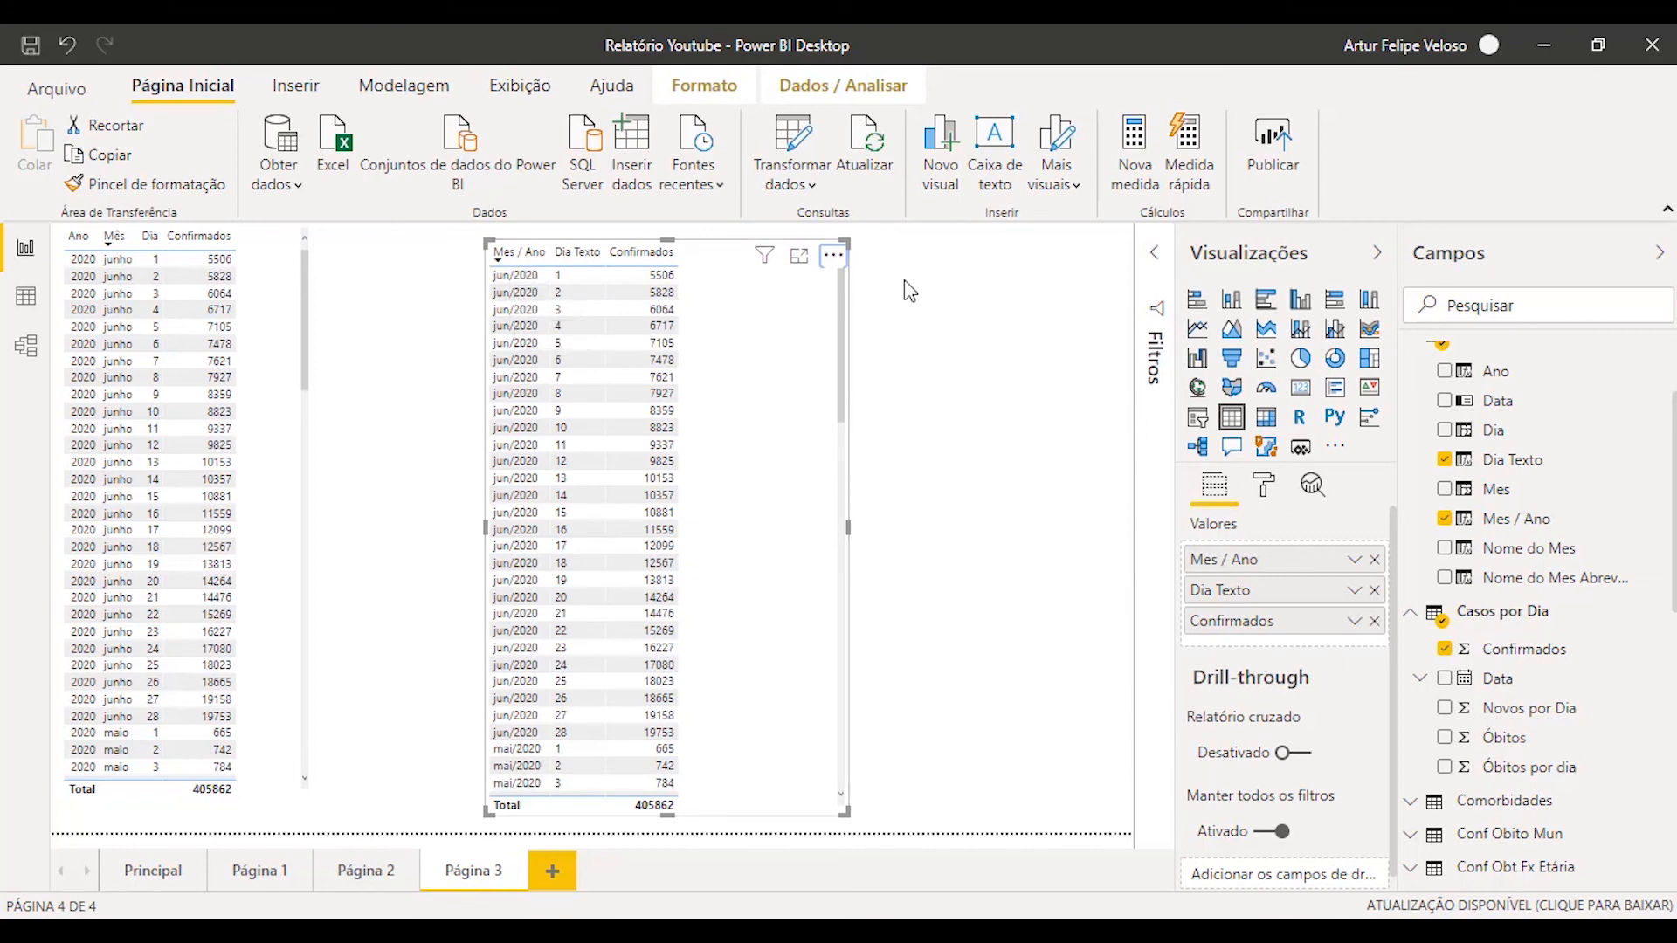
{"action": "left_click", "coordinate": [835, 260]}
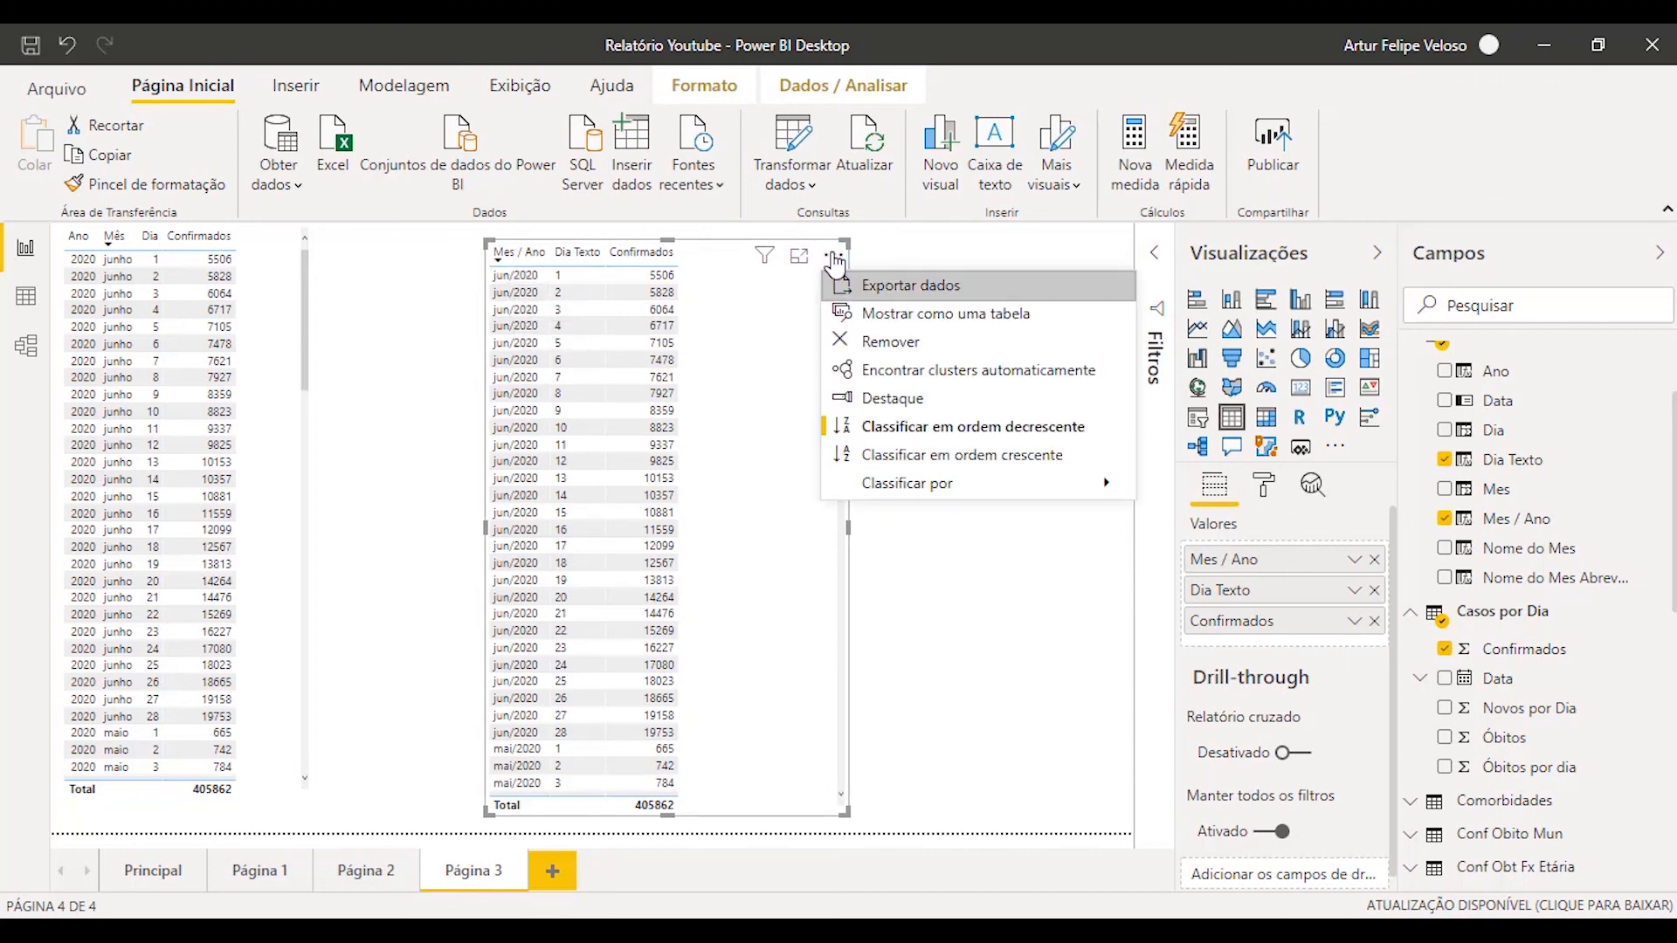
{"action": "left_click", "coordinate": [955, 455]}
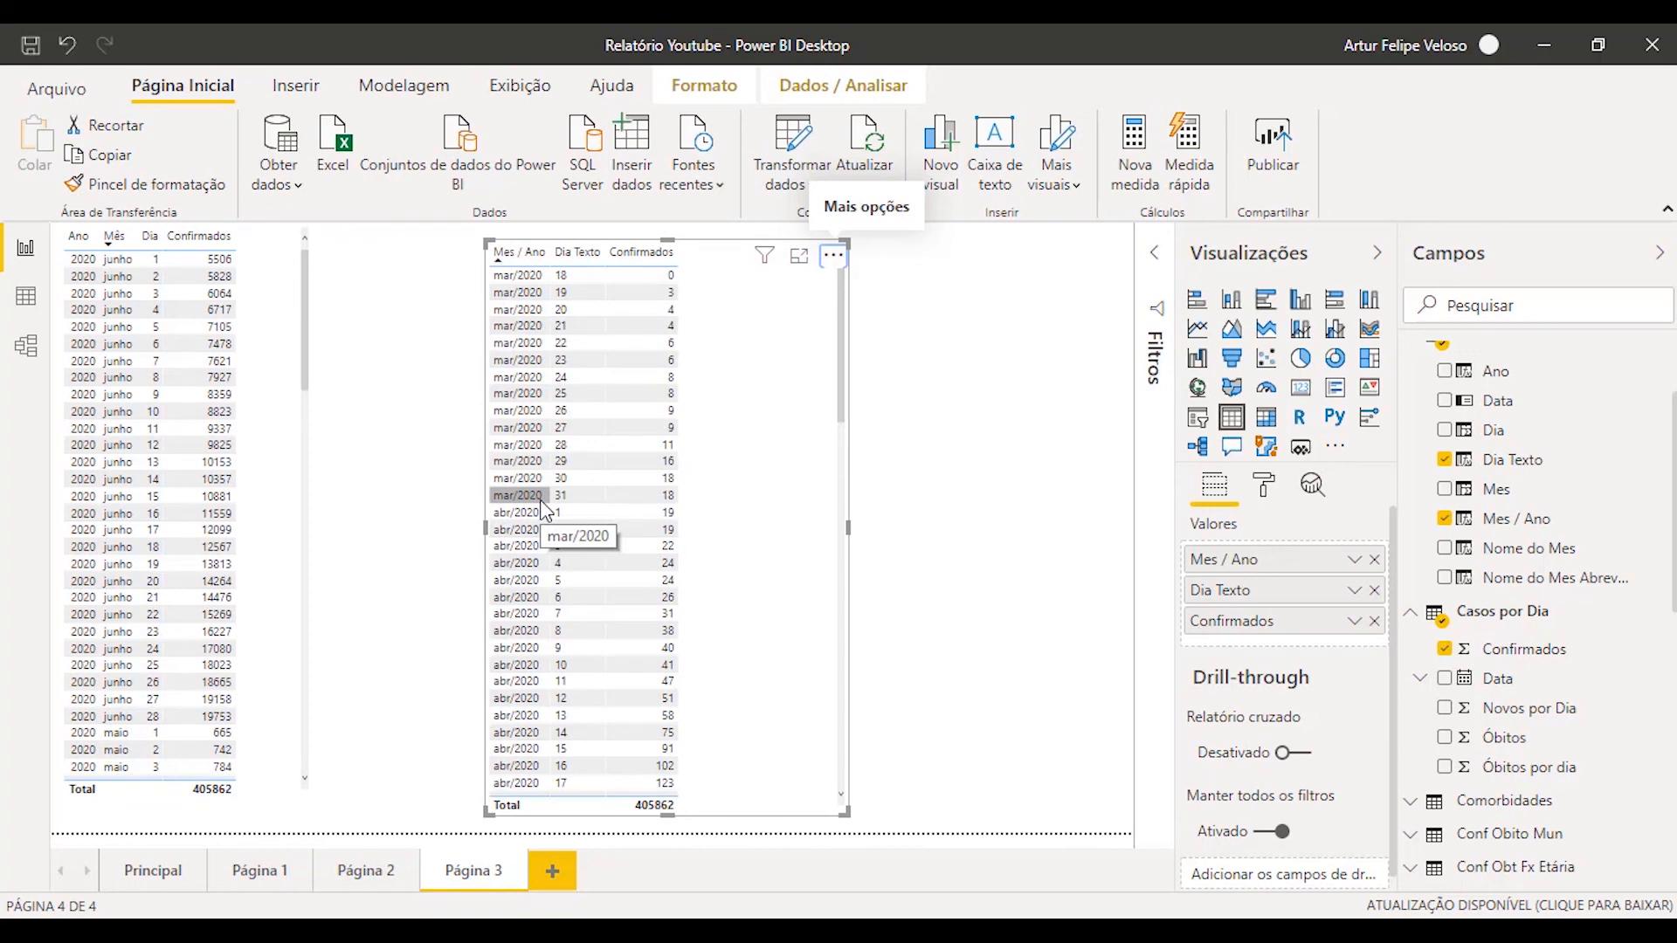
- Examine the table visual's rows to check the order of Mes / Ano and Dia Texto against Confirmados
{"action": "scroll", "coordinate": [542, 510], "scroll_direction": "down", "scroll_amount": 15}
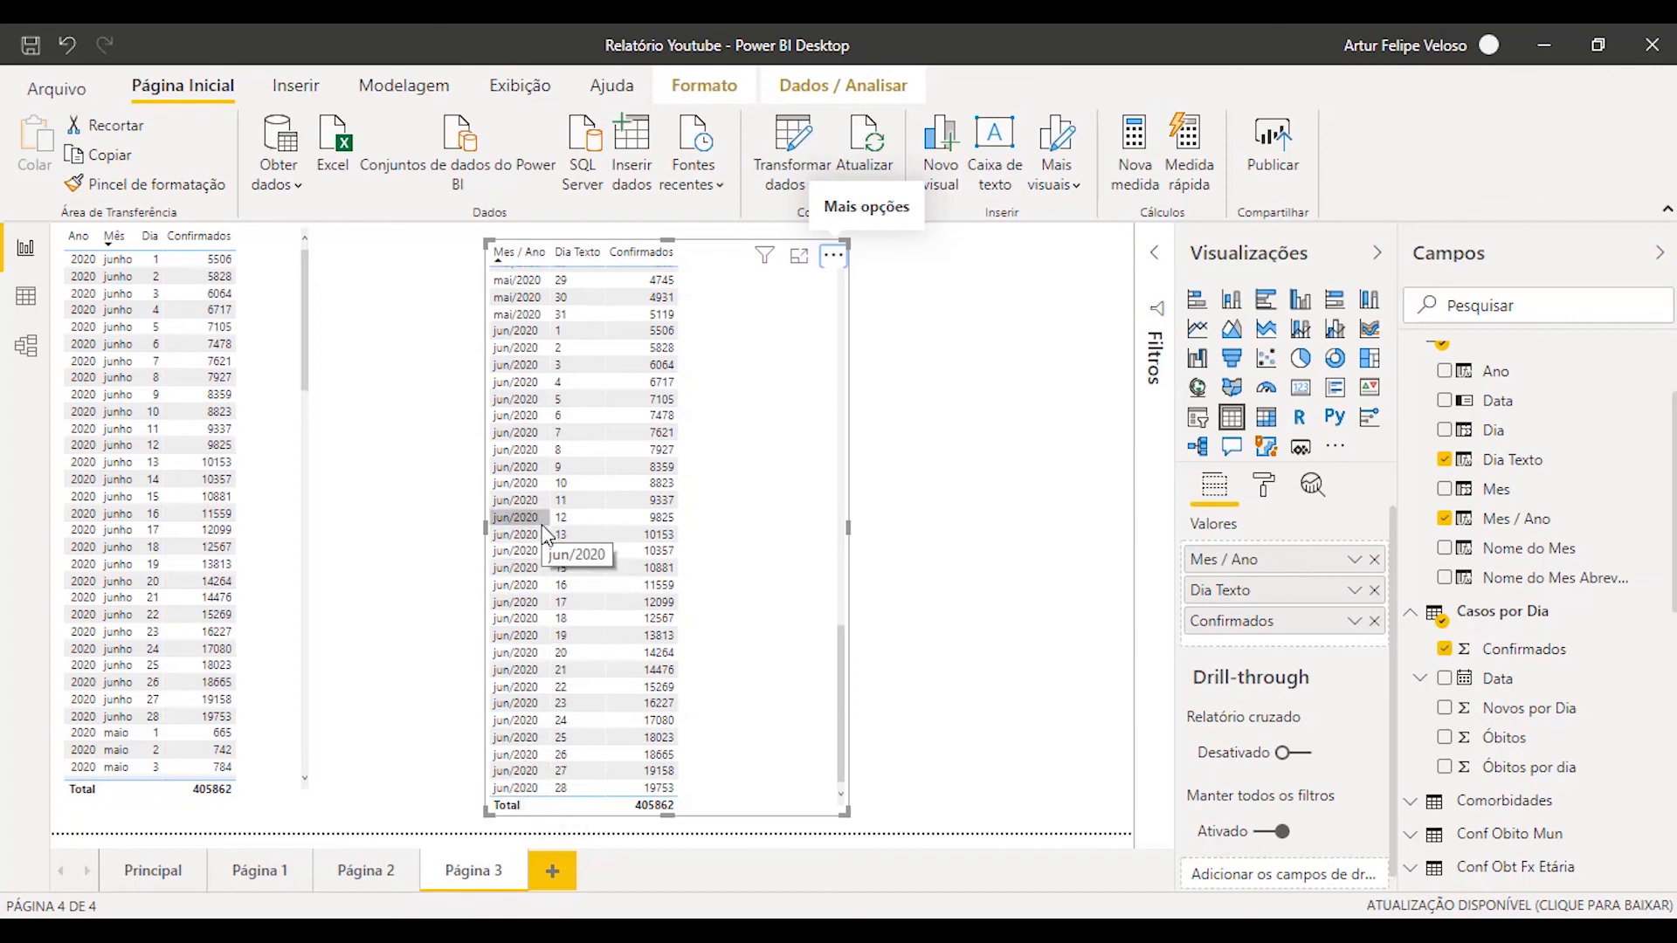
{"action": "scroll", "coordinate": [664, 444], "scroll_direction": "up", "scroll_amount": 15}
{"action": "scroll", "coordinate": [664, 444], "scroll_direction": "up", "scroll_amount": 9}
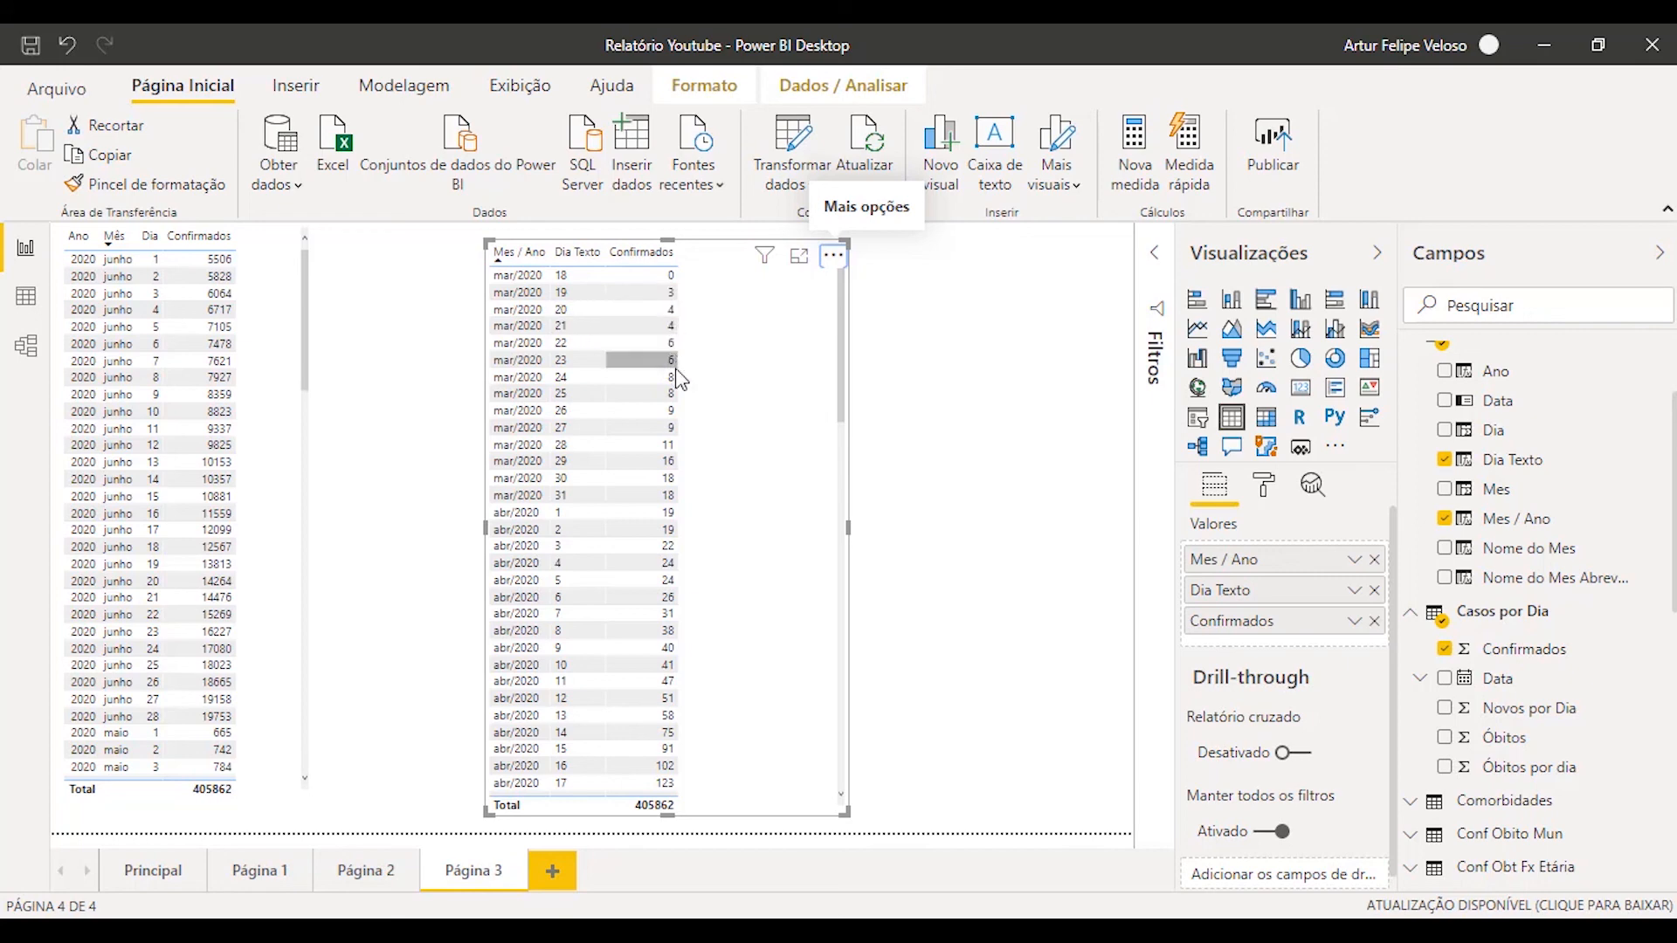
{"action": "scroll", "coordinate": [664, 760], "scroll_direction": "down", "scroll_amount": 15}
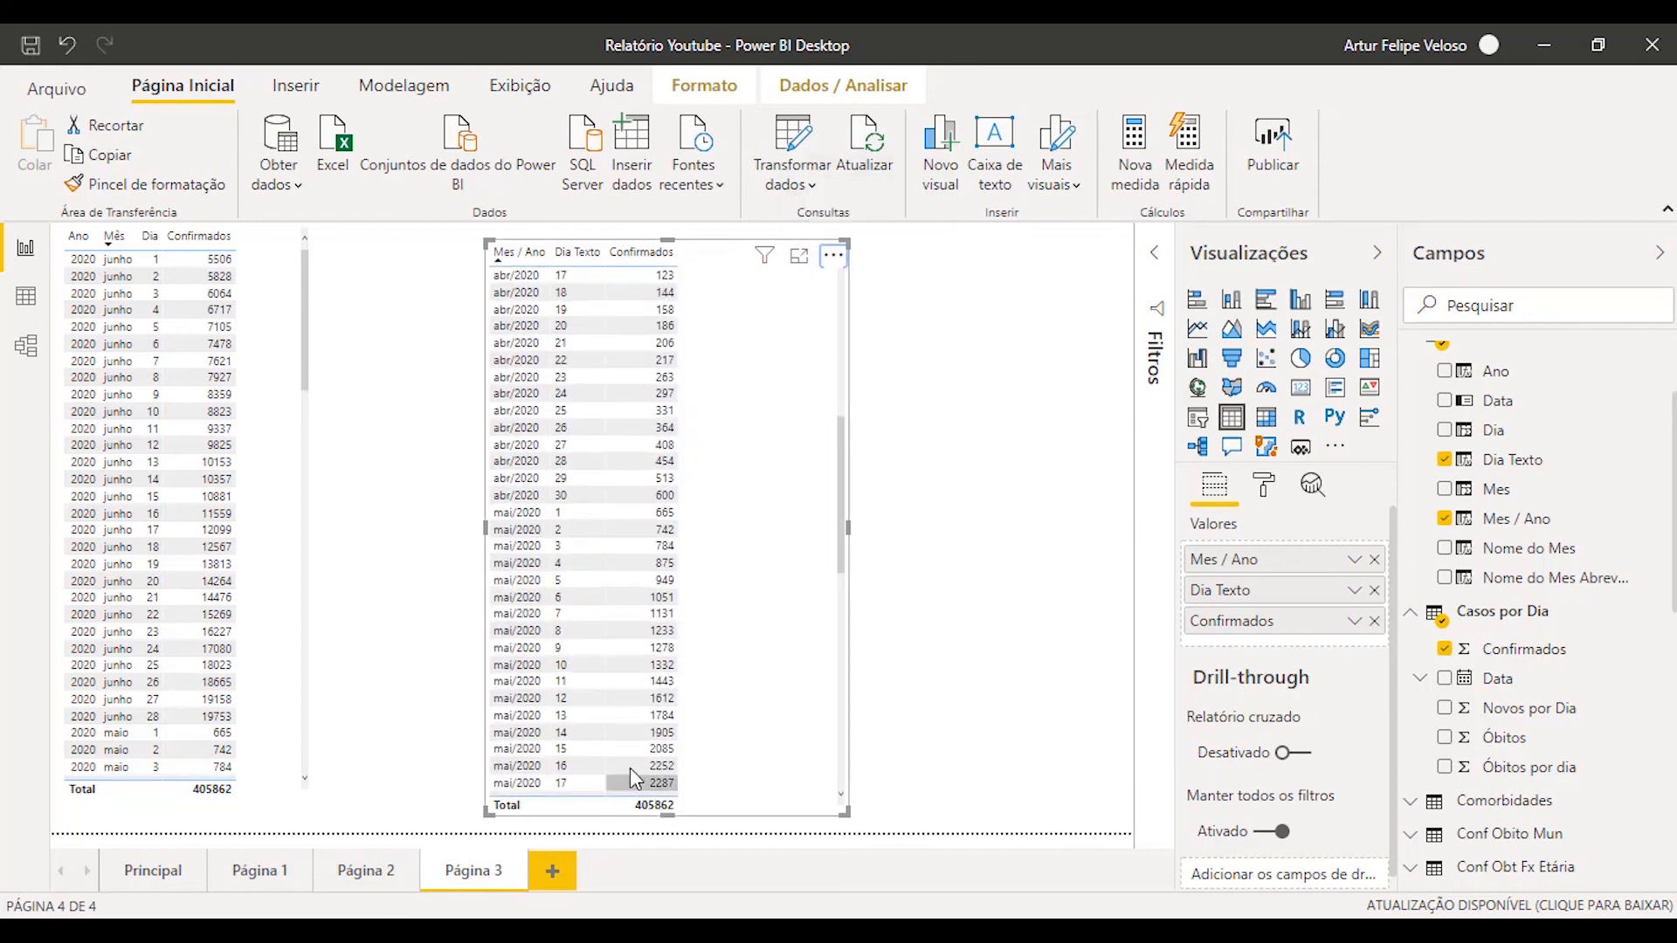